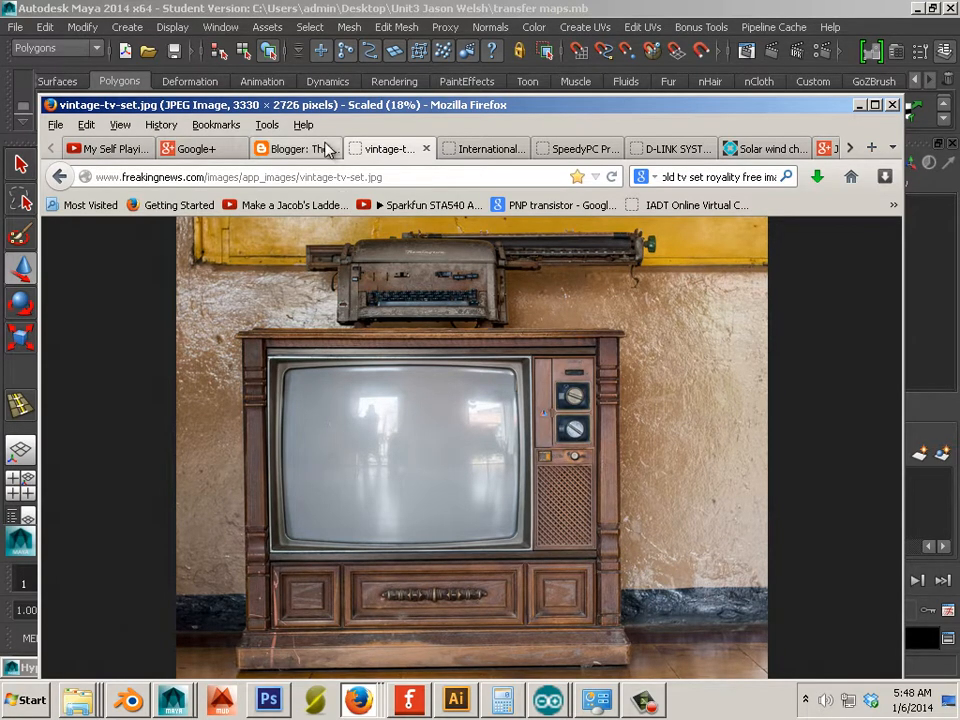
Step: Switch to Maya and move the separate low-detail box along Z to about 11.521, past the other parts
{"action": "key", "text": "alt+Tab"}
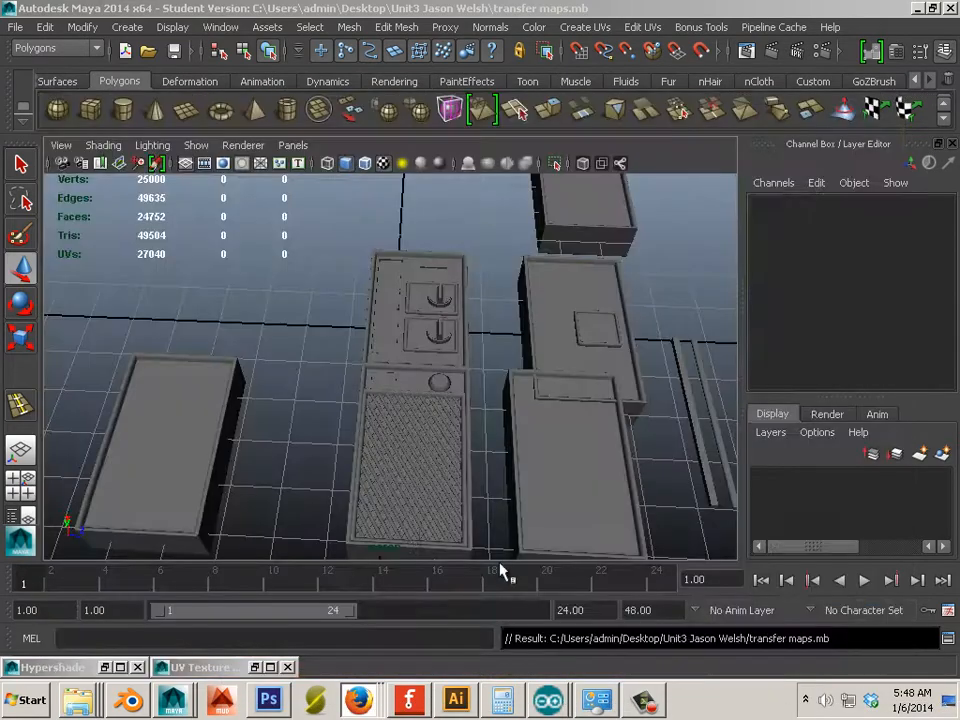
{"action": "left_click", "coordinate": [139, 396]}
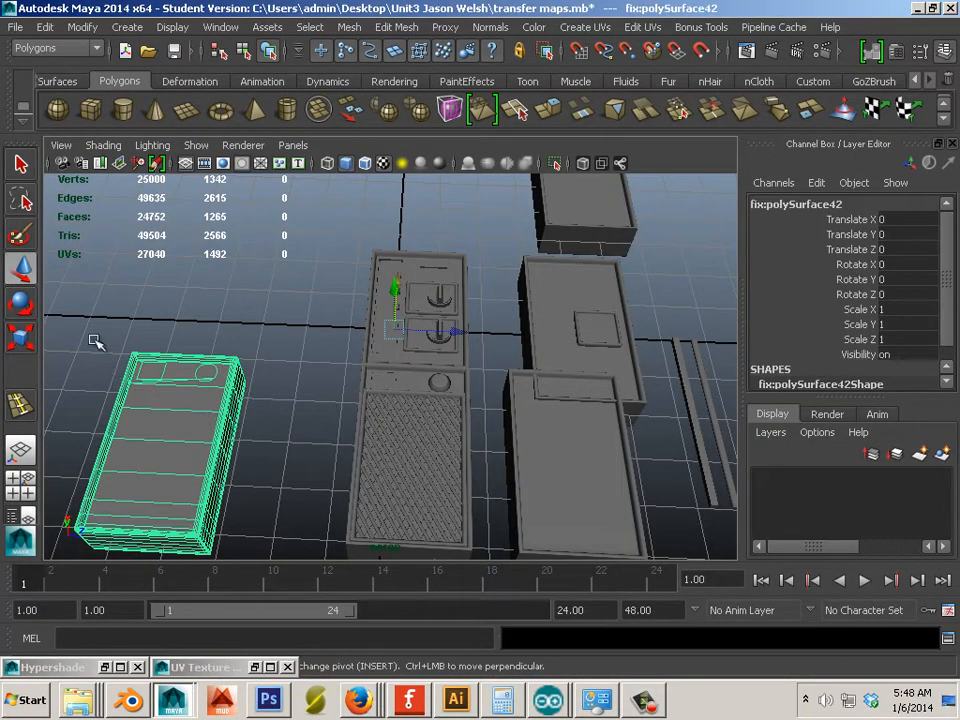
{"action": "left_click_drag", "start_coordinate": [447, 330], "coordinate": [955, 400]}
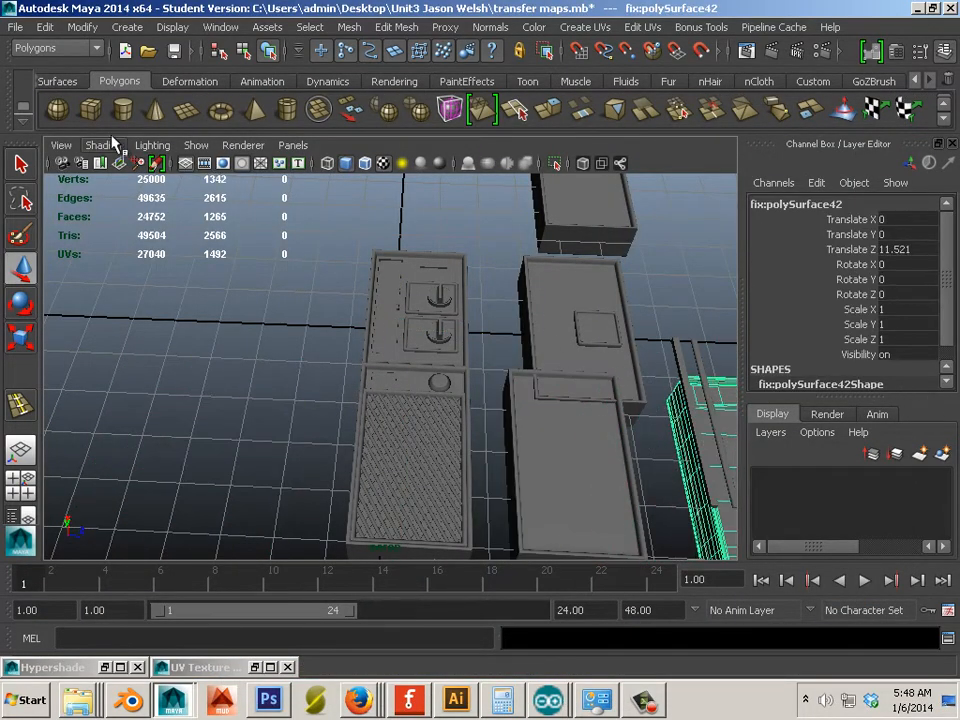
Step: Create a polygon cube and move it along Z to about -4.403, beside the dial panel
{"action": "left_click", "coordinate": [90, 110]}
{"action": "left_click_drag", "start_coordinate": [135, 388], "coordinate": [343, 349], "text": "alt"}
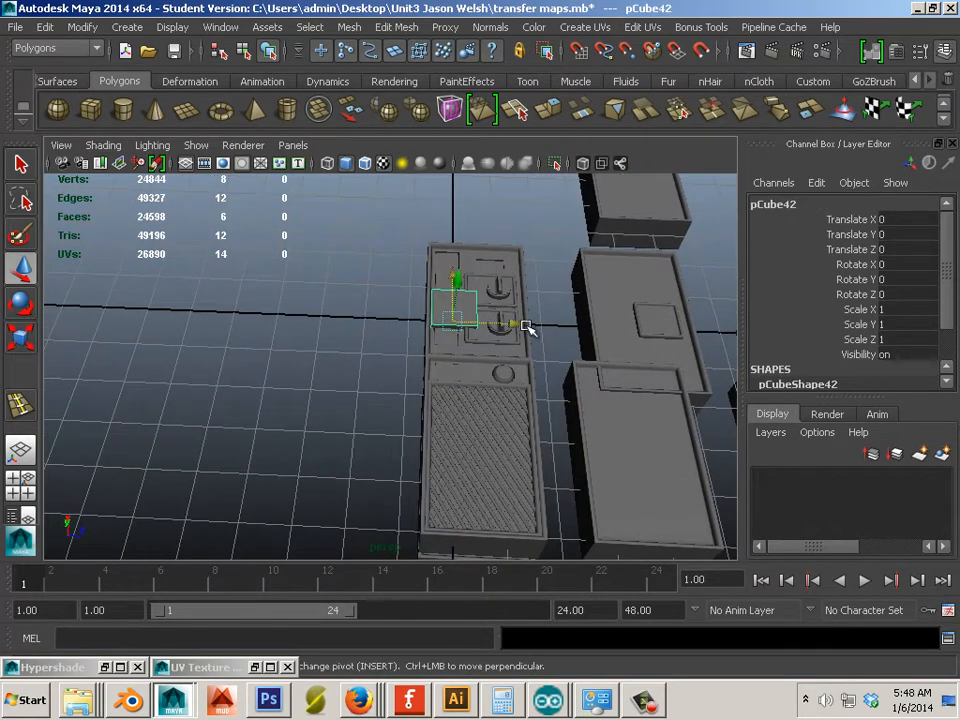
{"action": "left_click_drag", "start_coordinate": [525, 326], "coordinate": [326, 306]}
{"action": "left_click", "coordinate": [495, 326]}
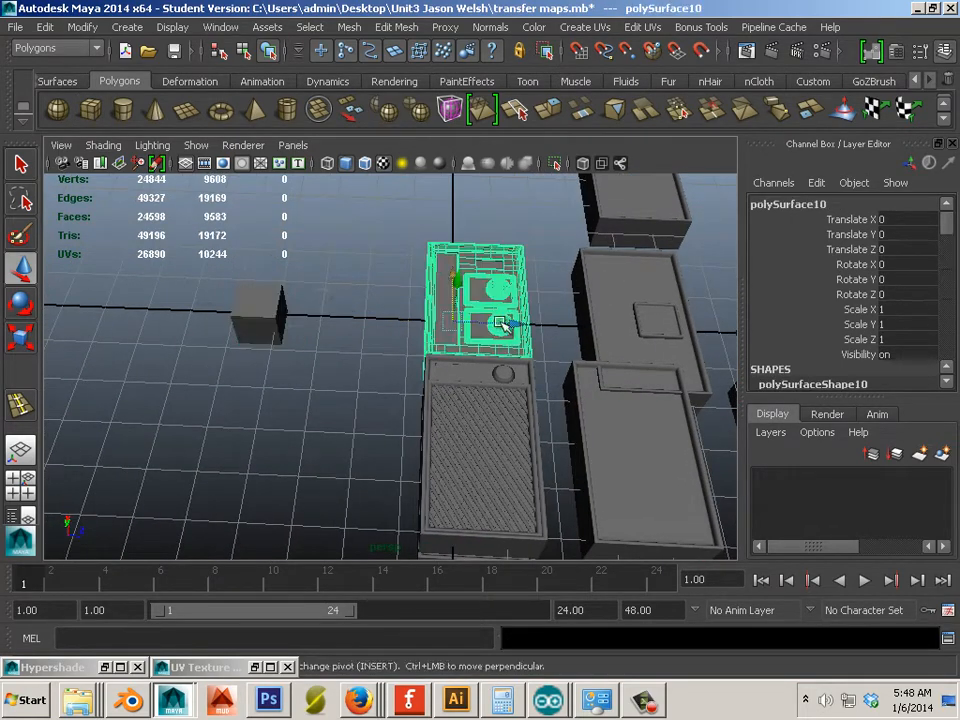
{"action": "left_click", "coordinate": [484, 422], "text": "shift"}
Step: Scale the new cube uniformly to about 5.651 on all axes
{"action": "left_click_drag", "start_coordinate": [390, 414], "coordinate": [381, 450], "text": "alt"}
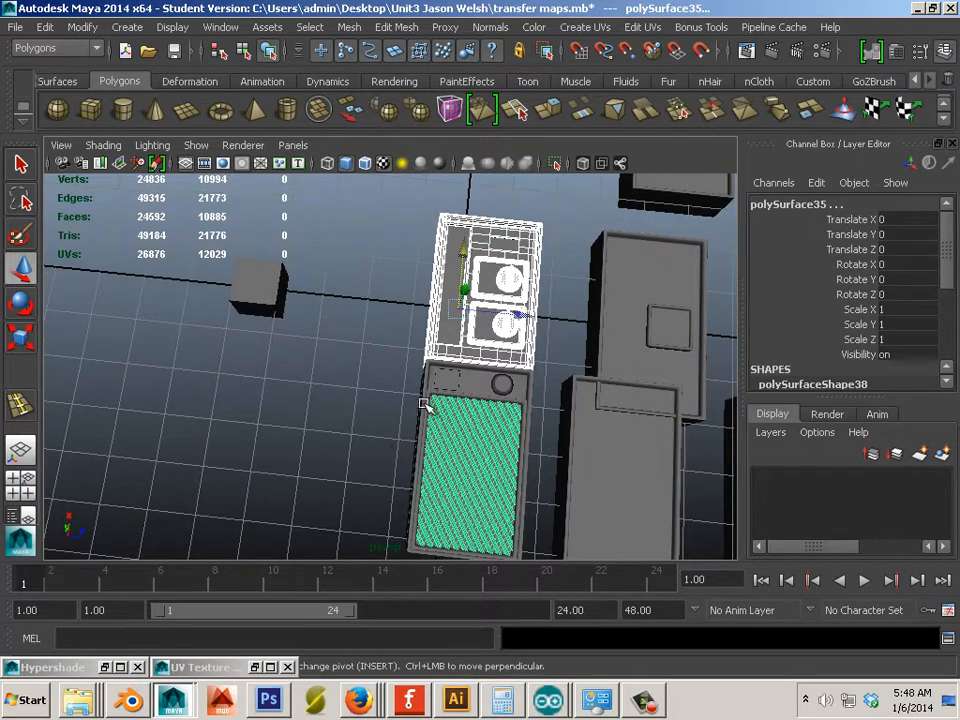
{"action": "left_click", "coordinate": [240, 304]}
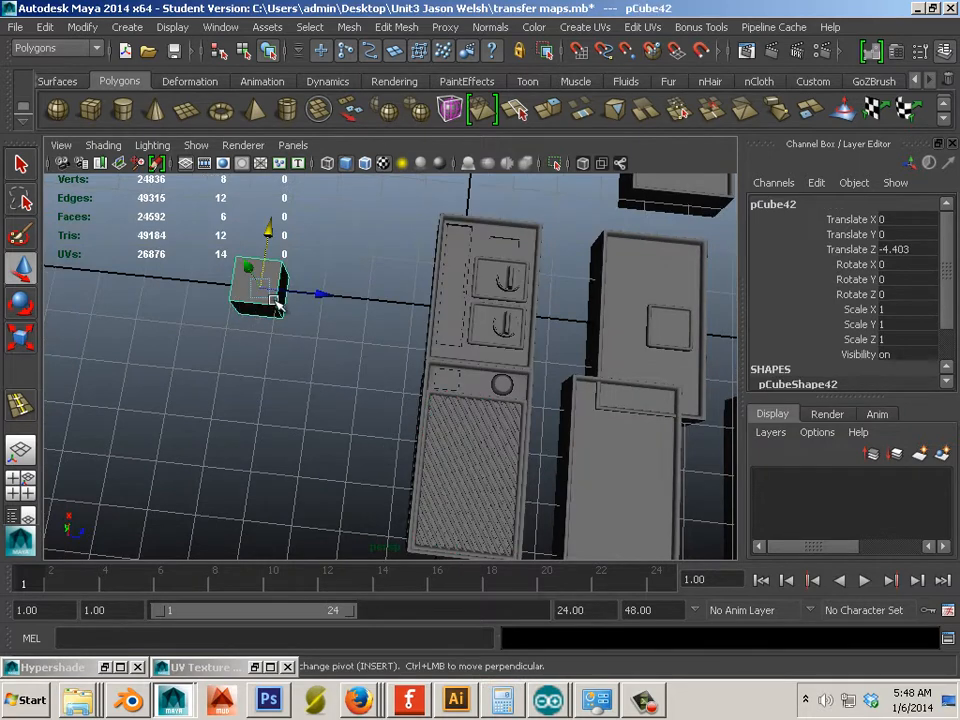
{"action": "key", "text": "r"}
{"action": "left_click_drag", "start_coordinate": [262, 294], "coordinate": [357, 405]}
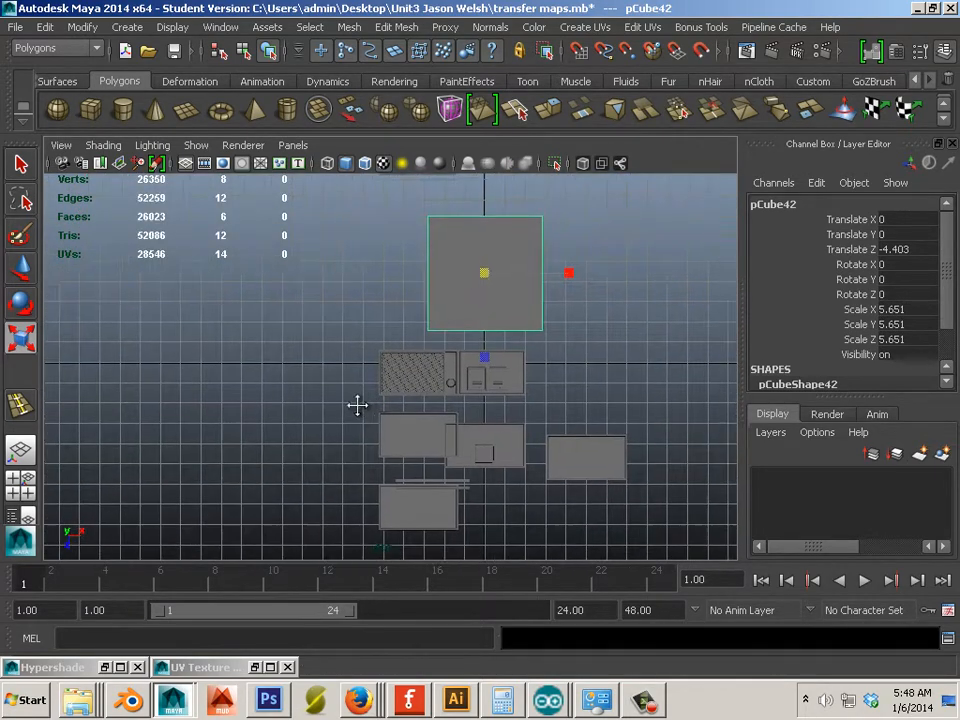
Step: Move the scaled cube to about Translate X -1.594 and Z -3.72, next to the dial and speaker panel
{"action": "middle_click_drag", "start_coordinate": [357, 405], "coordinate": [336, 484], "text": "alt"}
{"action": "scroll", "coordinate": [343, 484], "scroll_direction": "up", "scroll_amount": 5}
{"action": "key", "text": "w"}
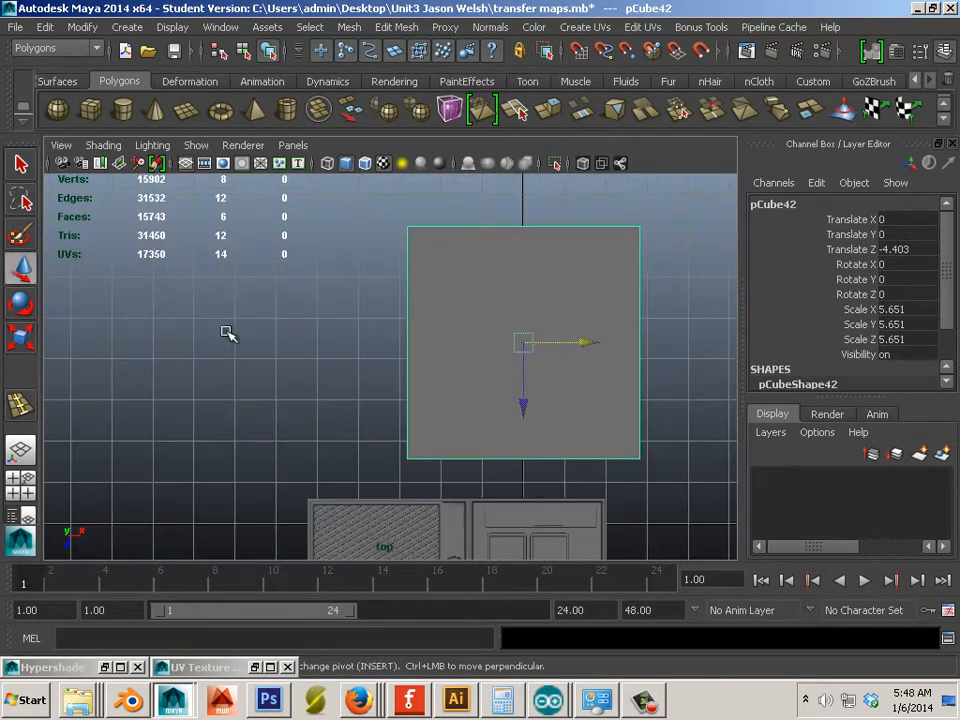
{"action": "left_click_drag", "start_coordinate": [570, 343], "coordinate": [519, 343]}
{"action": "left_click_drag", "start_coordinate": [460, 408], "coordinate": [451, 441]}
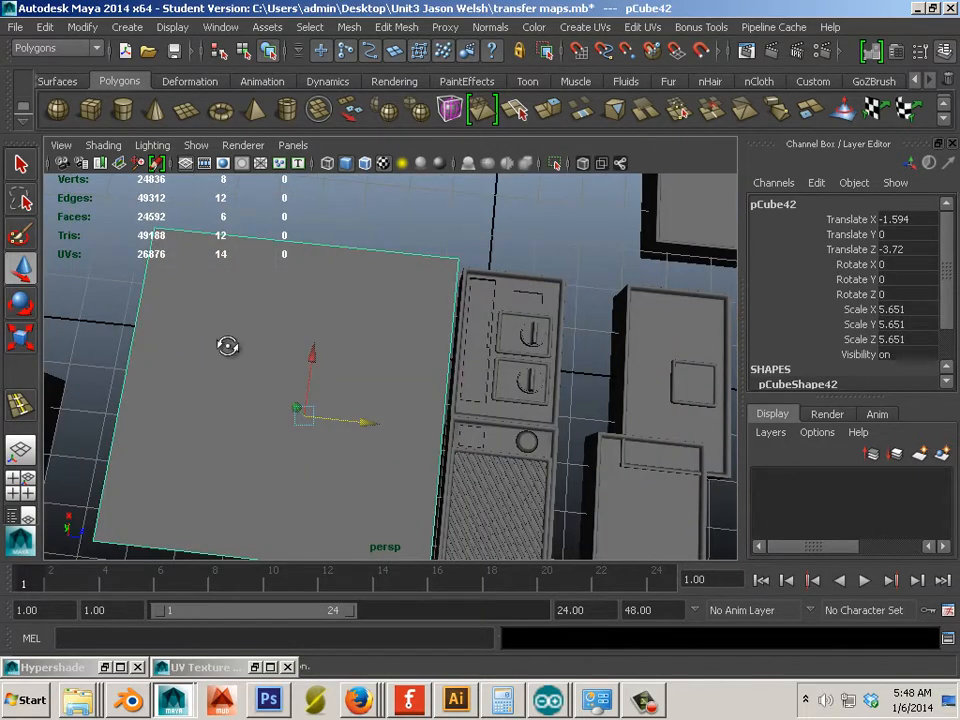
Step: Flatten the cube to a Y scale of about 1.874 and lower it to about Translate Y -0.162
{"action": "left_click_drag", "start_coordinate": [225, 343], "coordinate": [497, 340], "text": "alt"}
{"action": "left_click", "coordinate": [14, 346]}
{"action": "key", "text": "w"}
{"action": "left_click_drag", "start_coordinate": [426, 441], "coordinate": [328, 358], "text": "alt"}
{"action": "scroll", "coordinate": [355, 392], "scroll_direction": "up", "scroll_amount": 3}
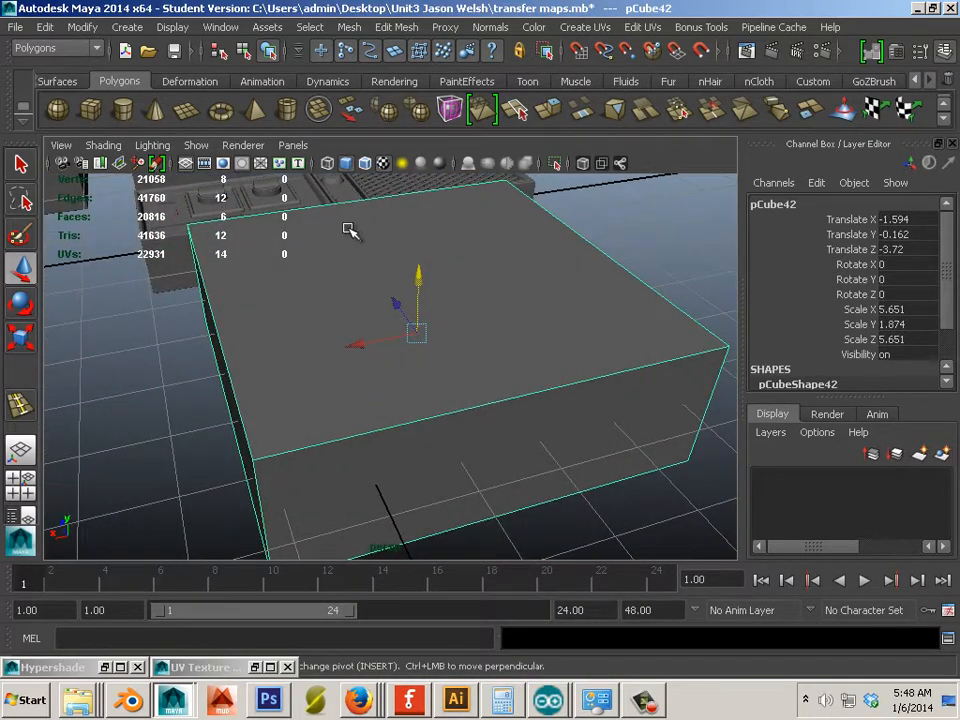
Step: Set the Insert Edge Loop Tool to multiple edge loops with 5 loops and divide the box along its width and depth
{"action": "left_click_drag", "start_coordinate": [349, 231], "coordinate": [367, 262], "text": "alt"}
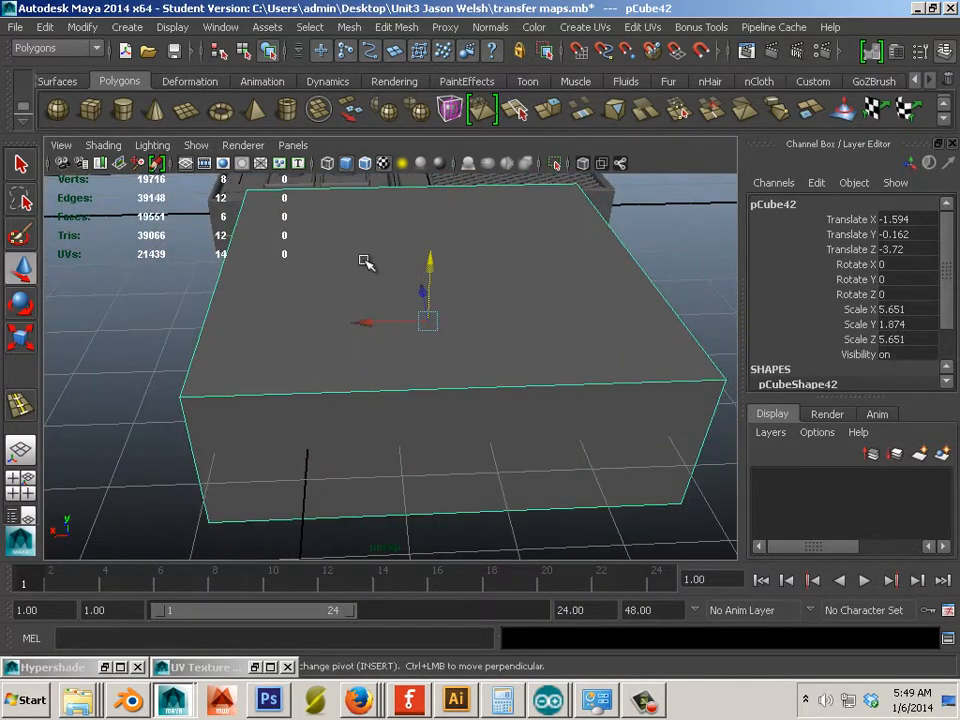
{"action": "left_click", "coordinate": [396, 27]}
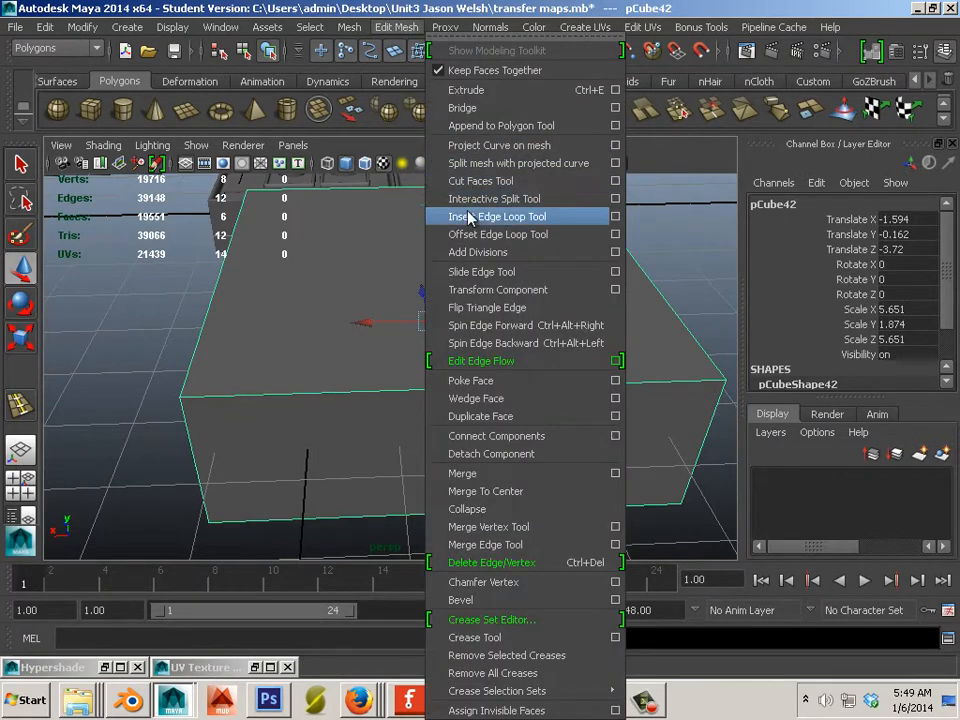
{"action": "left_click", "coordinate": [615, 216]}
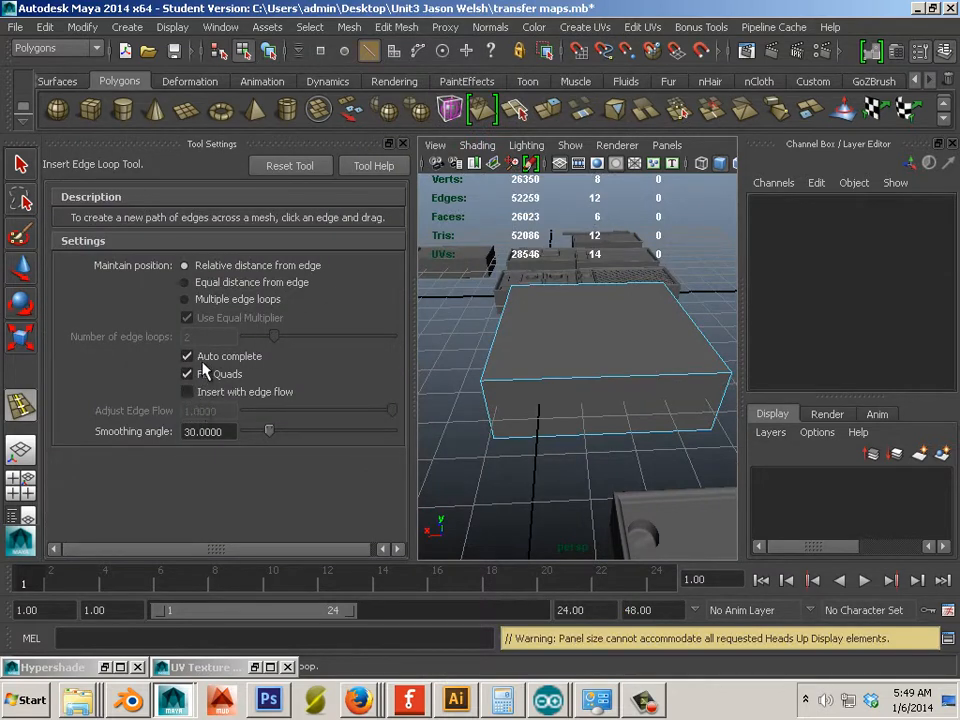
{"action": "left_click", "coordinate": [184, 299]}
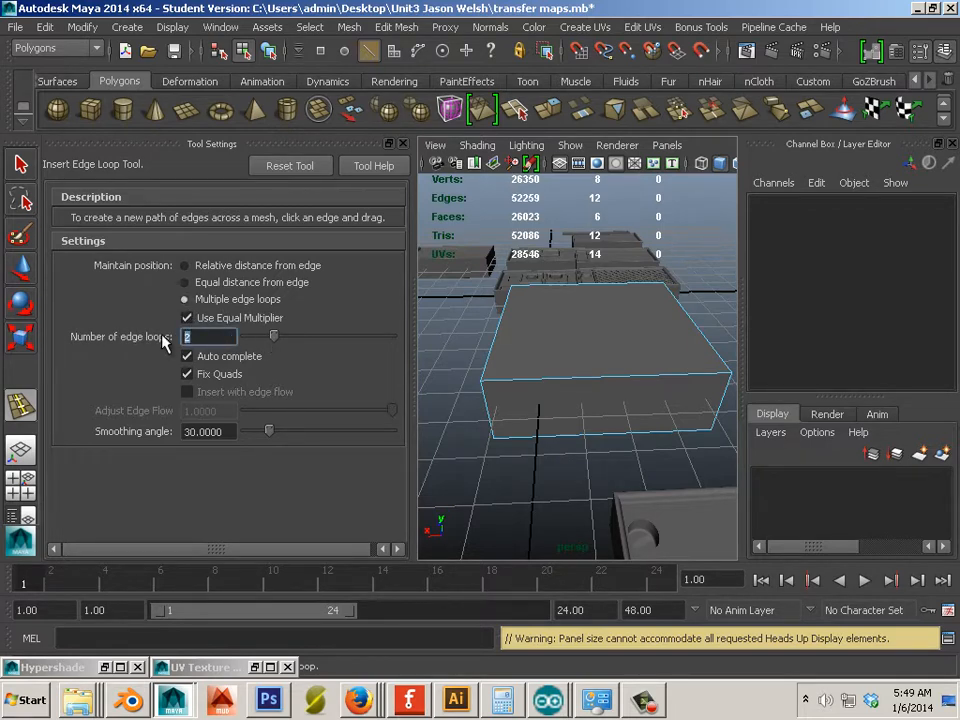
{"action": "type", "text": "5"}
{"action": "left_click_drag", "start_coordinate": [590, 385], "coordinate": [536, 405]}
{"action": "scroll", "coordinate": [503, 403], "scroll_direction": "up", "scroll_amount": 3}
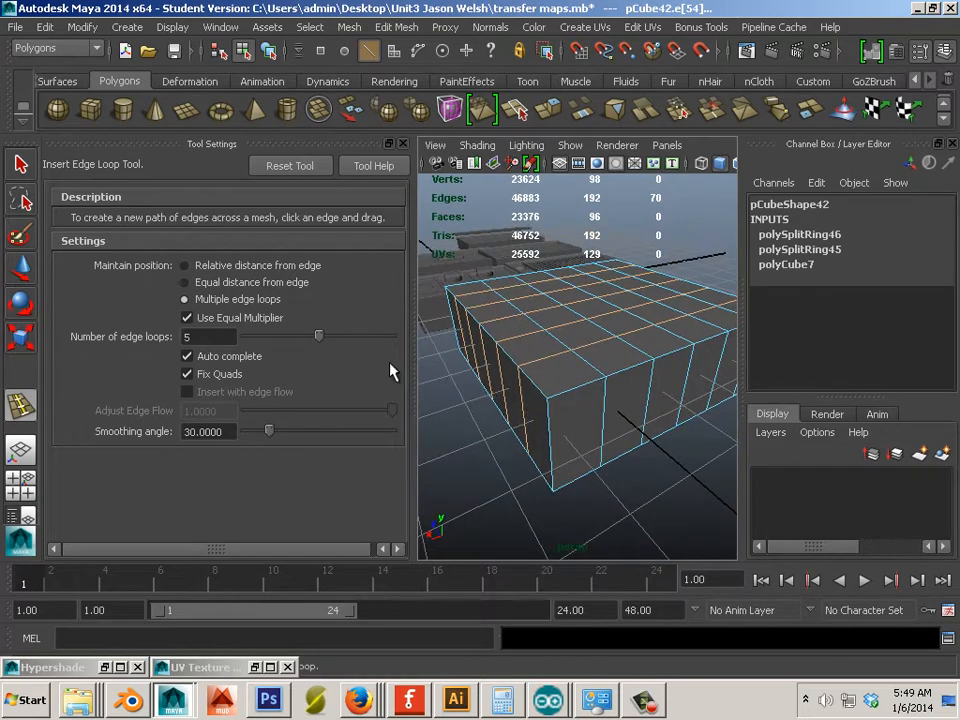
Step: Set the number of edge loops to 3, divide the box's height with them, and return to object mode
{"action": "double_click", "coordinate": [186, 338]}
{"action": "type", "text": "3"}
{"action": "left_click", "coordinate": [557, 447]}
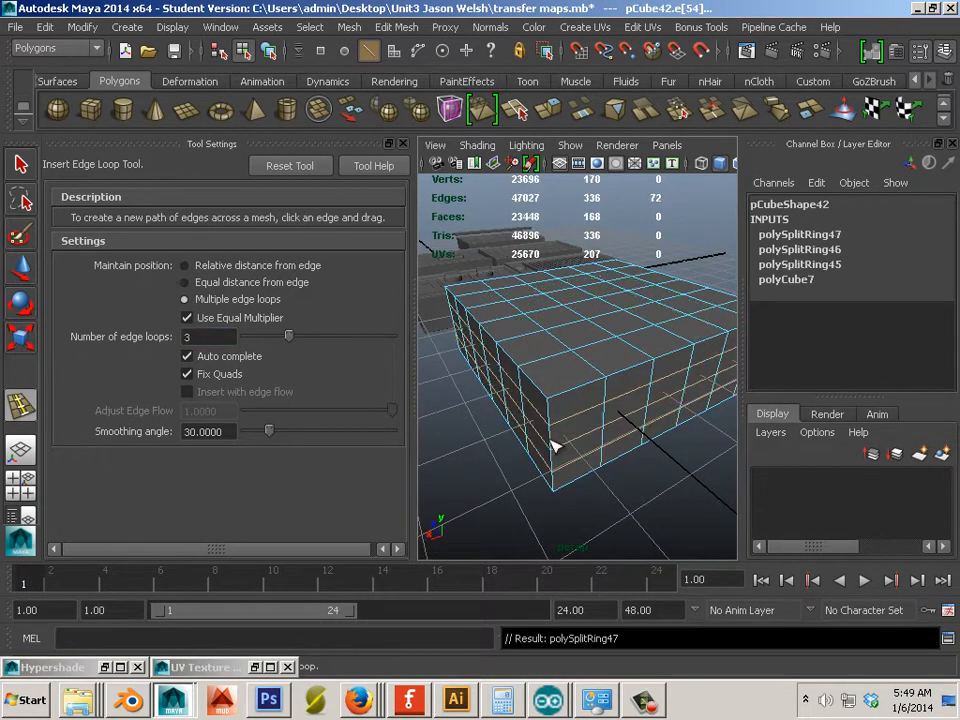
{"action": "mouse_move", "coordinate": [553, 443]}
{"action": "left_mouse_down", "text": "alt"}
{"action": "mouse_move", "coordinate": [570, 465]}
{"action": "mouse_move", "coordinate": [560, 440]}
{"action": "left_mouse_up", "text": "alt"}
{"action": "left_click", "coordinate": [403, 146]}
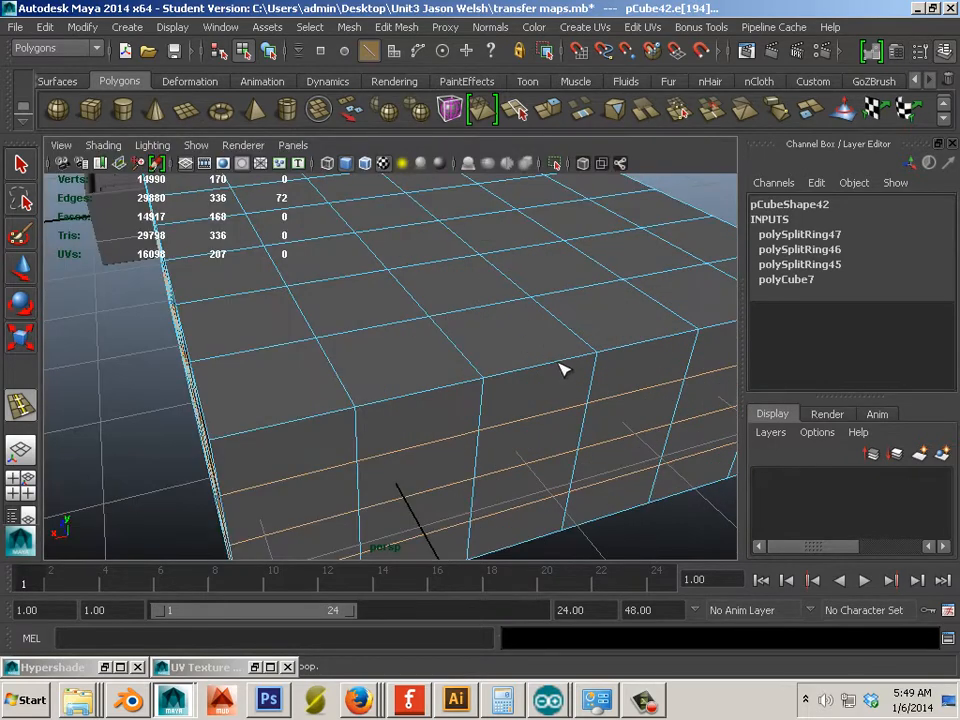
{"action": "left_click_drag", "start_coordinate": [561, 369], "coordinate": [405, 426], "text": "alt"}
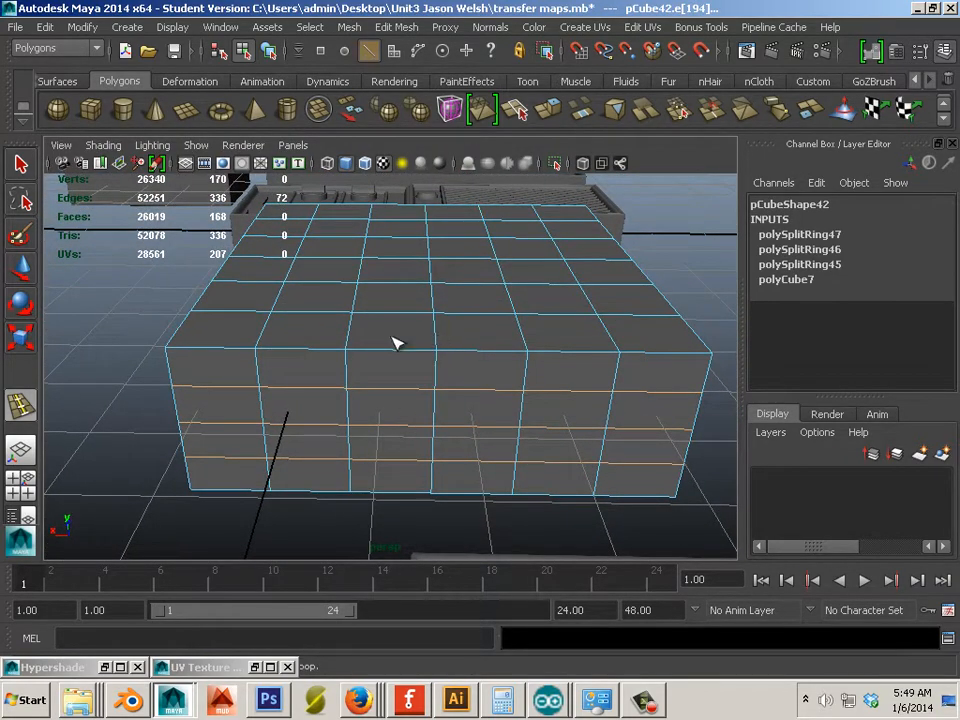
{"action": "left_click_drag", "start_coordinate": [395, 343], "coordinate": [432, 349], "text": "alt"}
{"action": "key", "text": "w"}
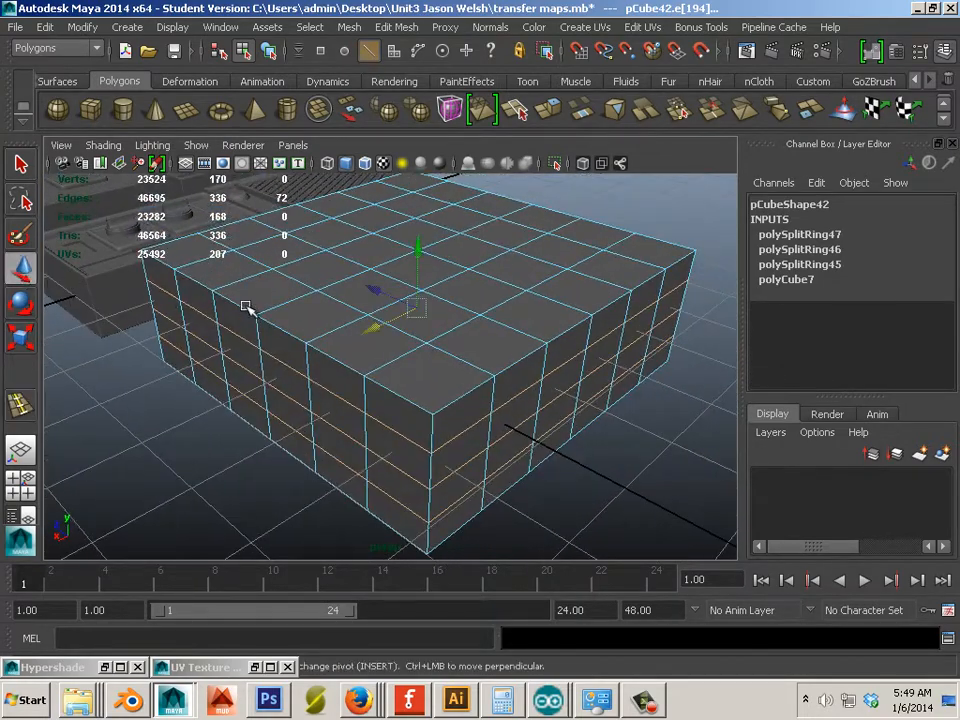
{"action": "right_click_drag", "start_coordinate": [345, 311], "coordinate": [426, 285]}
{"action": "left_click_drag", "start_coordinate": [250, 387], "coordinate": [244, 373], "text": "alt"}
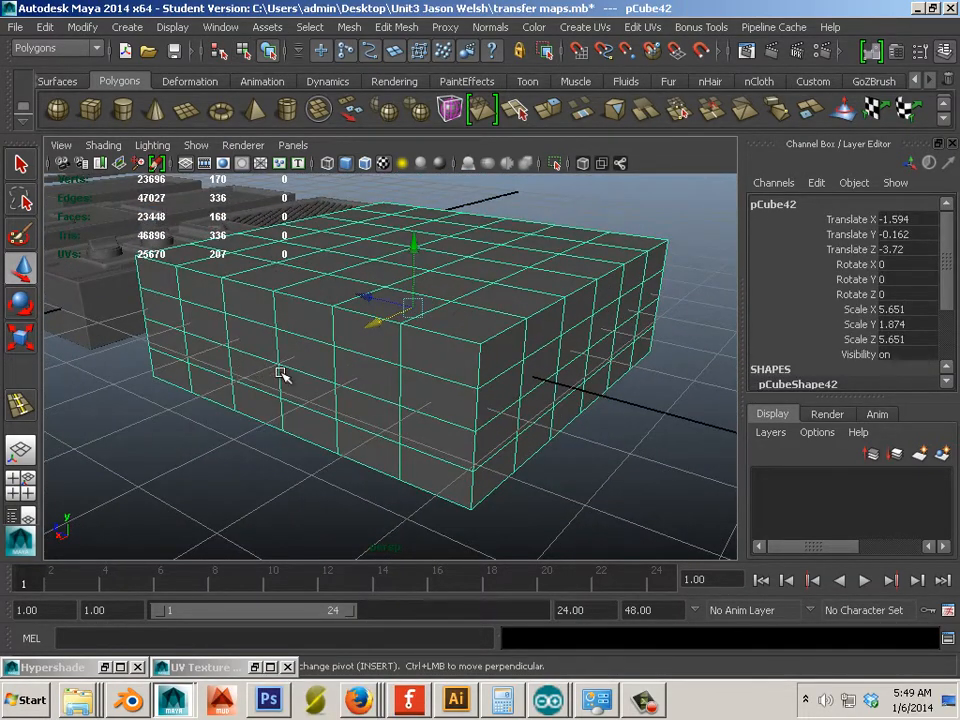
{"action": "left_click", "coordinate": [396, 27]}
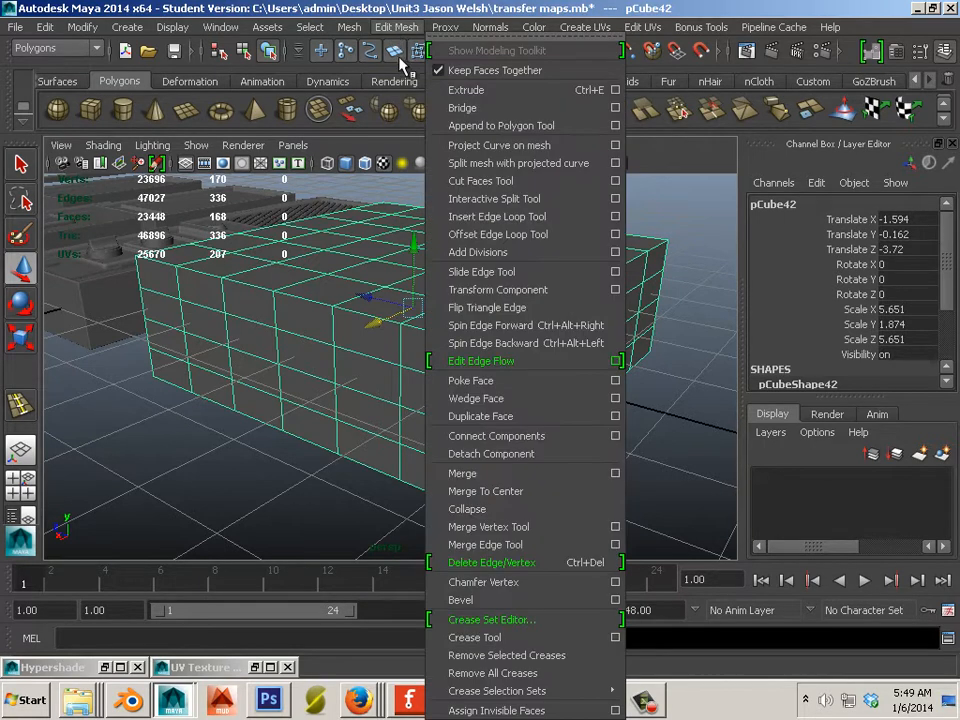
{"action": "left_click", "coordinate": [474, 226]}
{"action": "left_click_drag", "start_coordinate": [447, 299], "coordinate": [451, 295], "text": "alt"}
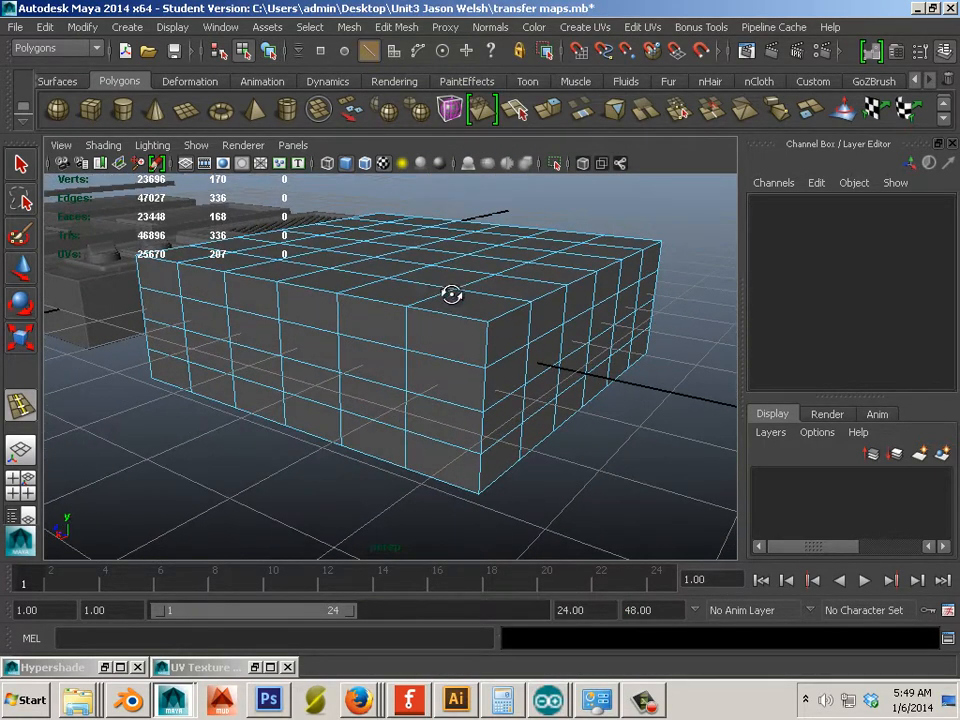
{"action": "left_click", "coordinate": [489, 349]}
{"action": "key", "text": "ctrl+z"}
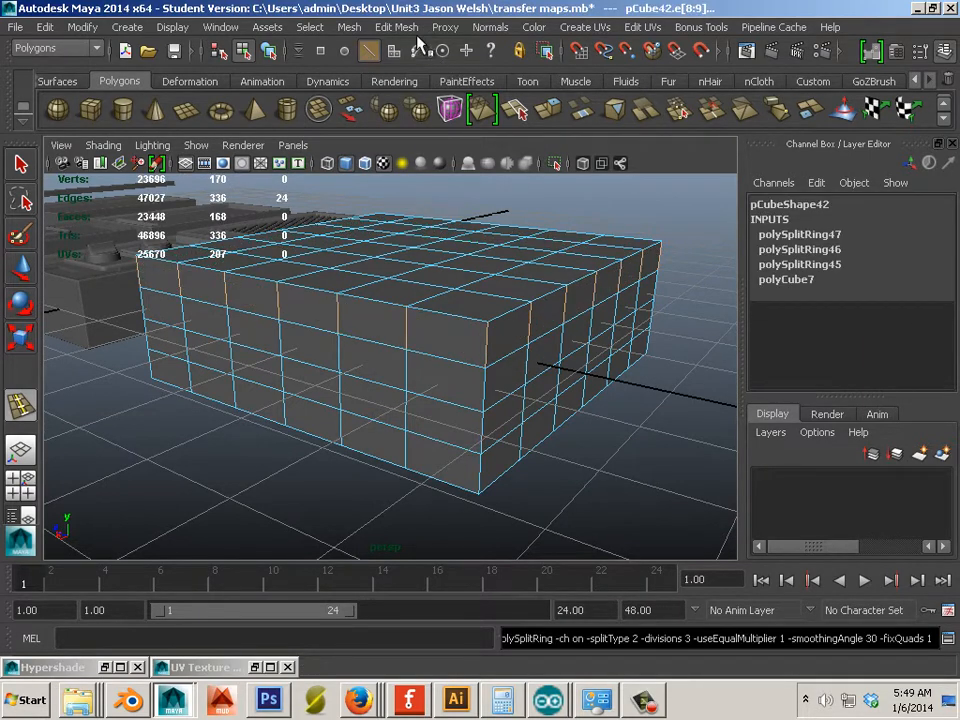
Step: Reset the Insert Edge Loop Tool to its default relative distance from edge setting and close its settings
{"action": "left_click", "coordinate": [396, 27]}
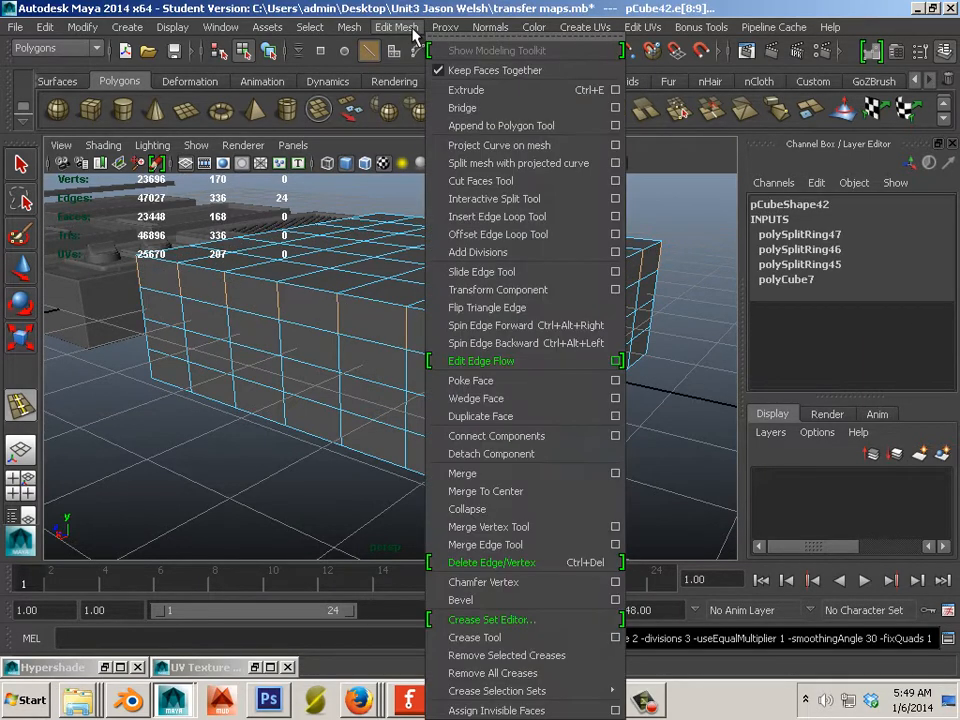
{"action": "left_click", "coordinate": [615, 222]}
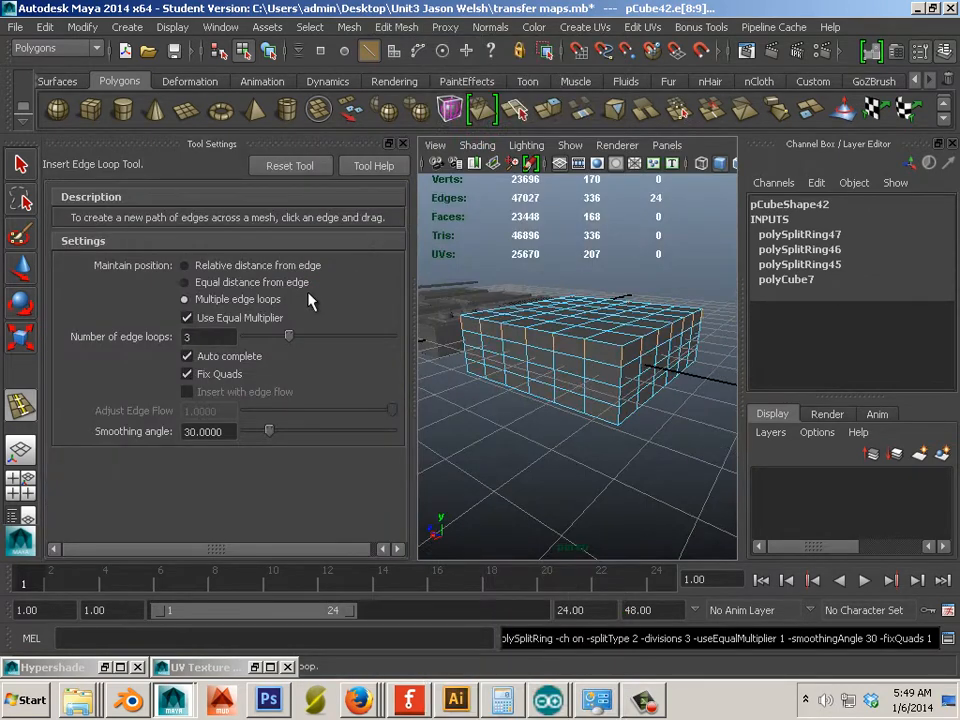
{"action": "left_click", "coordinate": [325, 166]}
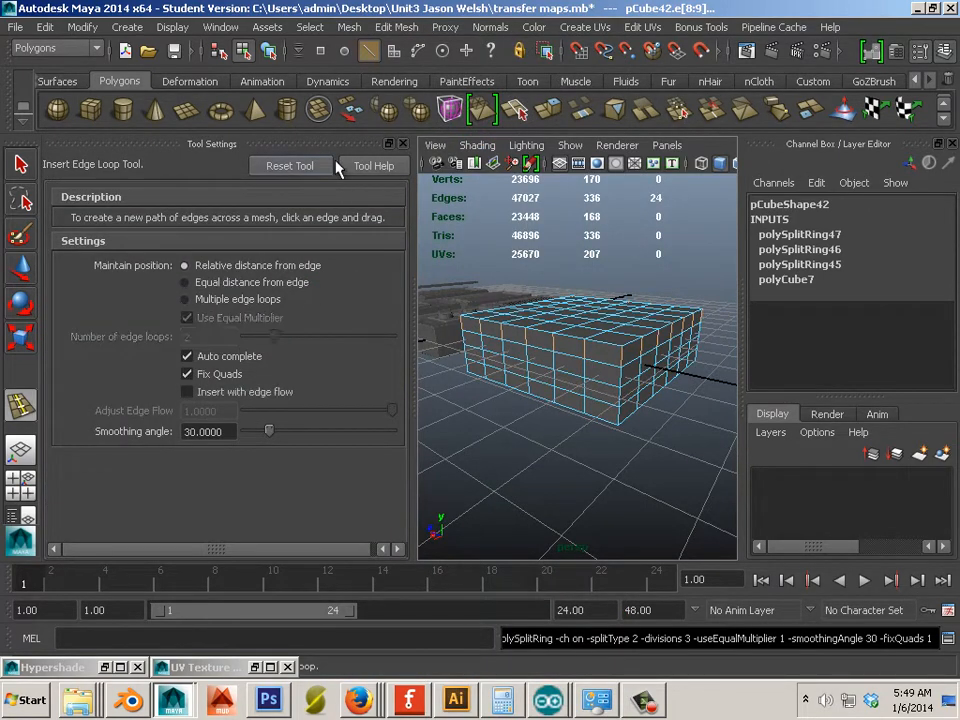
{"action": "left_click", "coordinate": [403, 143]}
Step: Insert single supporting edge loops near the box's top and bottom edges and near the outer edges on all four sides
{"action": "left_click", "coordinate": [487, 350]}
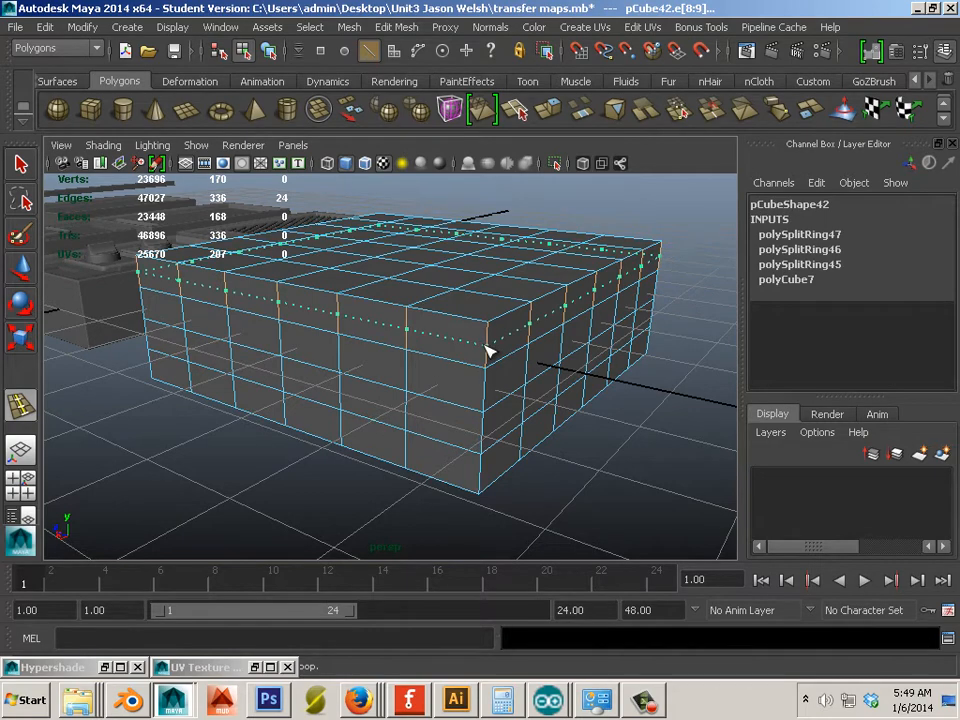
{"action": "left_click", "coordinate": [481, 480]}
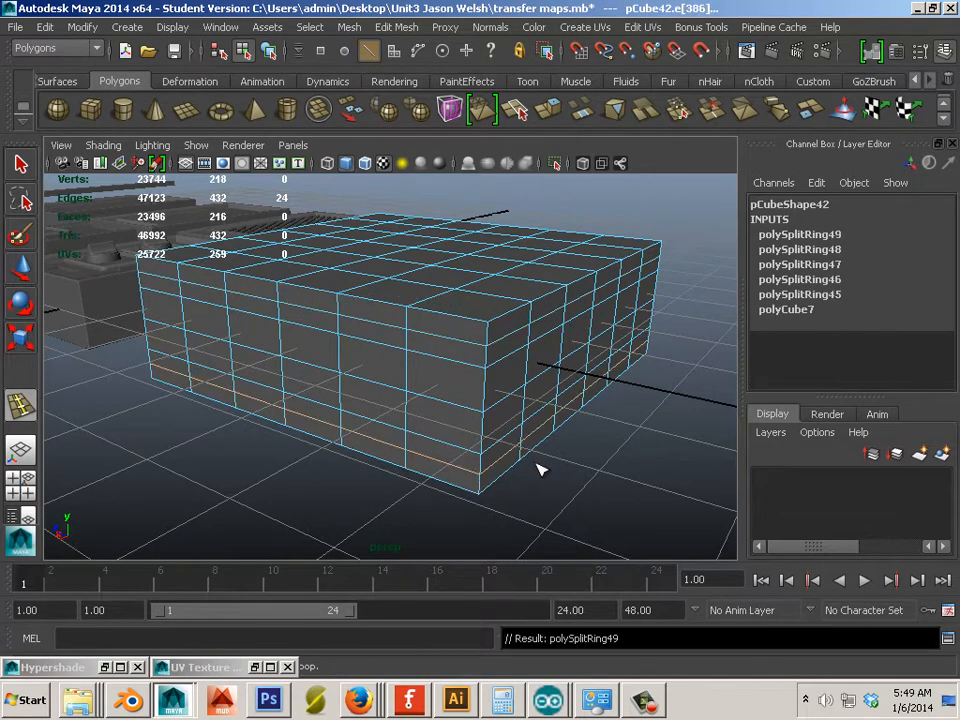
{"action": "left_click_drag", "start_coordinate": [542, 467], "coordinate": [340, 418], "text": "alt"}
{"action": "left_click", "coordinate": [321, 407]}
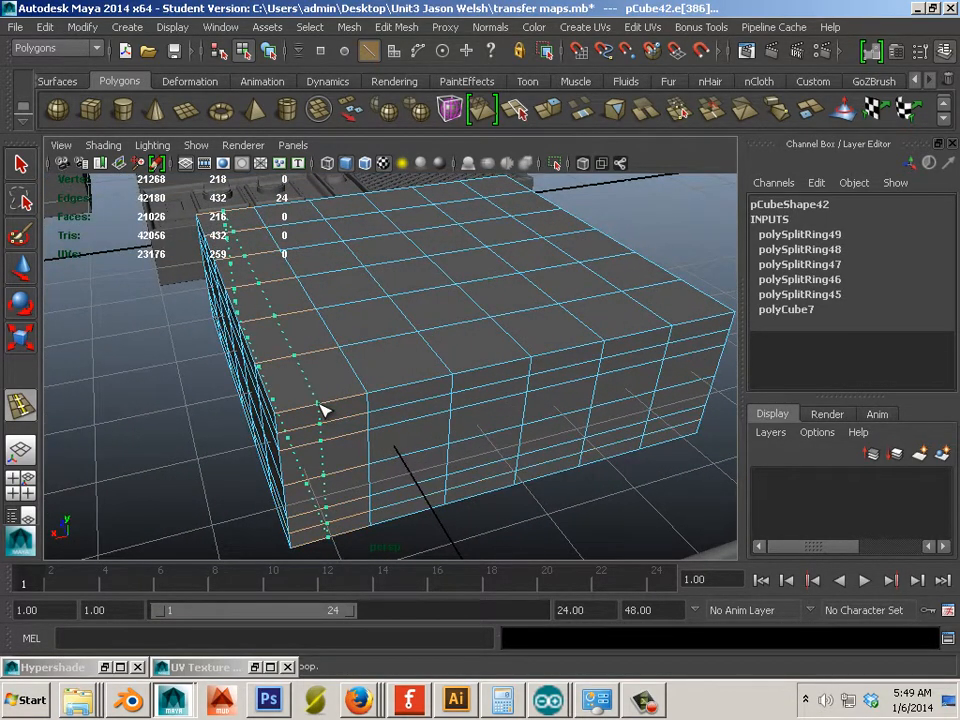
{"action": "left_click", "coordinate": [695, 328]}
{"action": "left_click_drag", "start_coordinate": [455, 377], "coordinate": [577, 383], "text": "alt"}
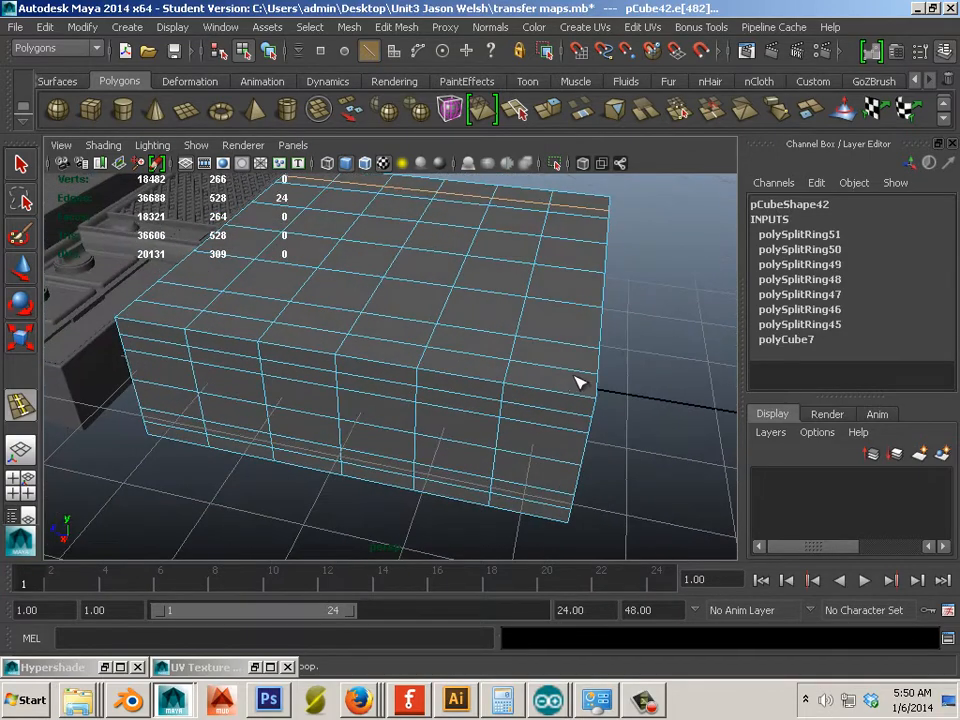
{"action": "left_click", "coordinate": [557, 393]}
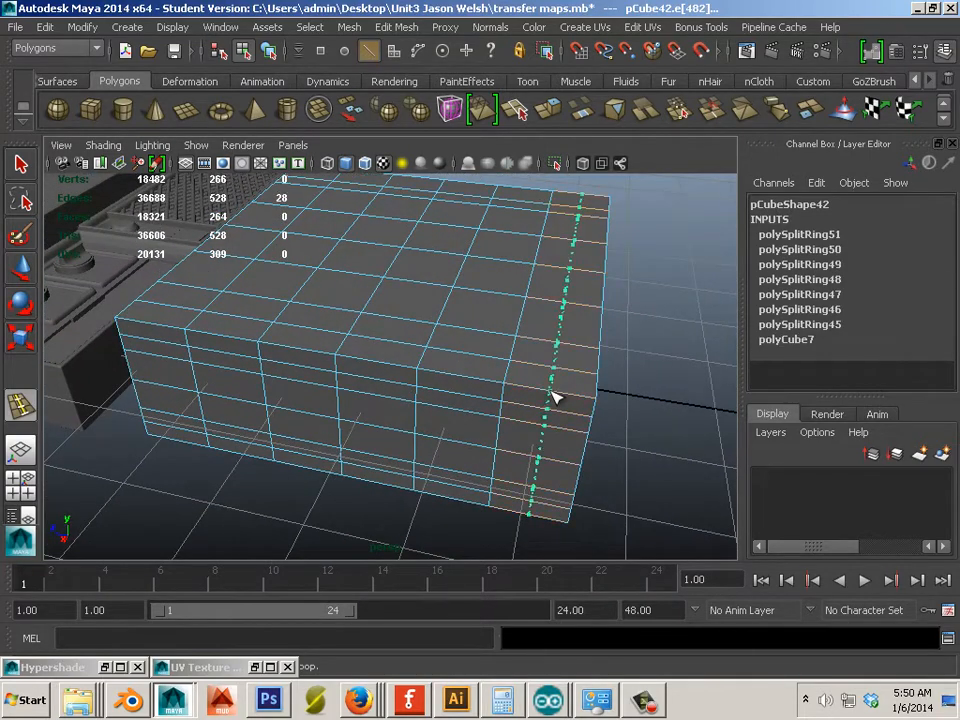
{"action": "left_click", "coordinate": [157, 329]}
{"action": "left_click", "coordinate": [8, 270]}
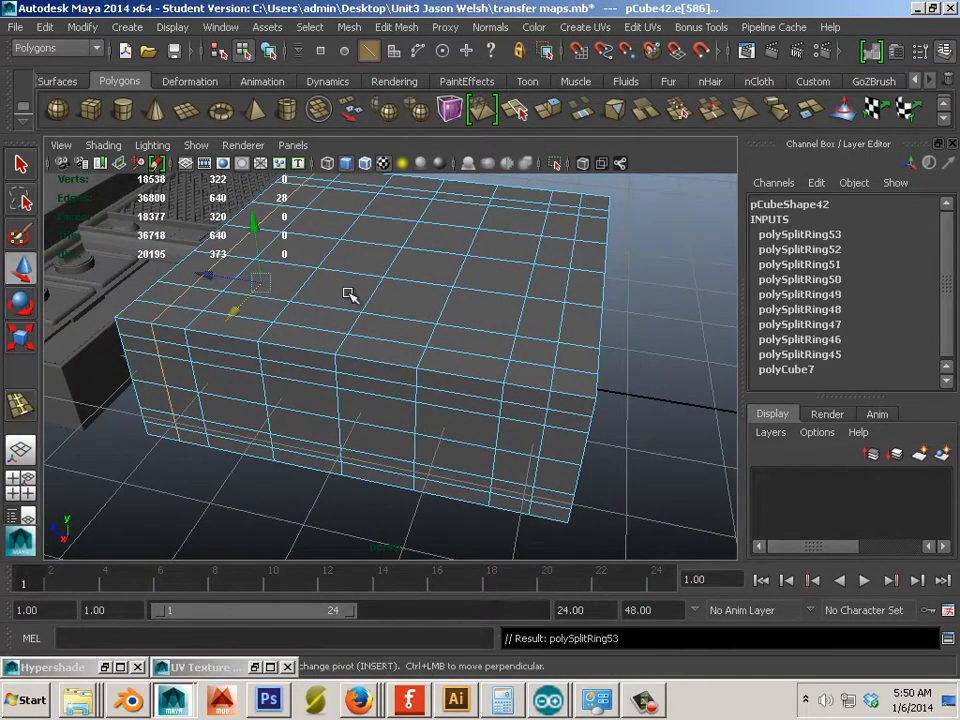
Step: Return the box to object mode and apply Smooth to its mesh
{"action": "right_click_drag", "start_coordinate": [347, 293], "coordinate": [425, 272]}
{"action": "left_click", "coordinate": [349, 28]}
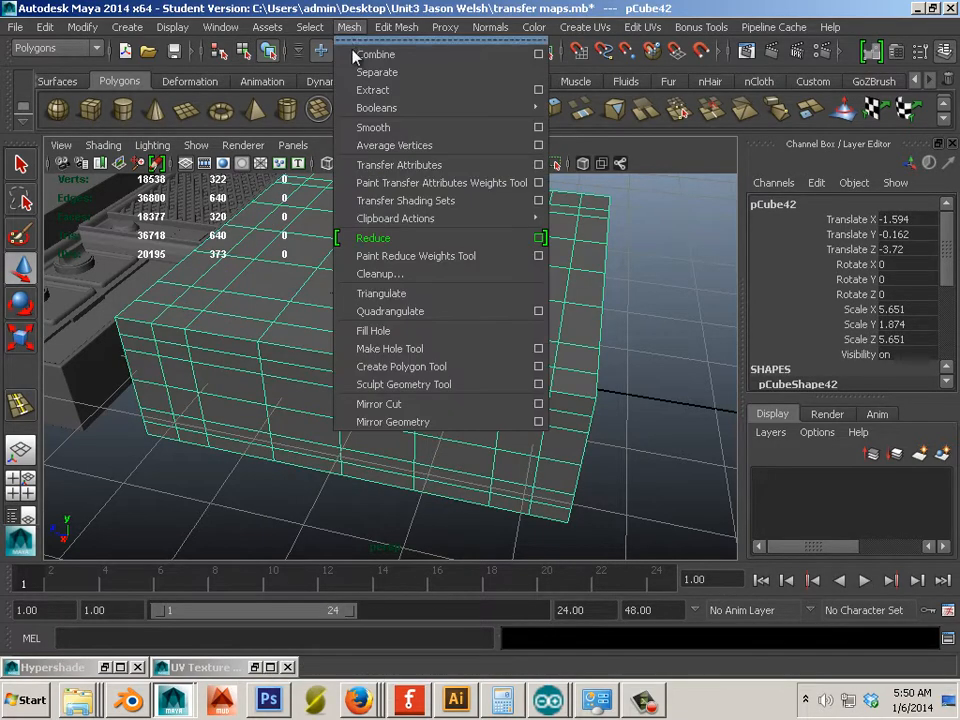
{"action": "left_click", "coordinate": [377, 128]}
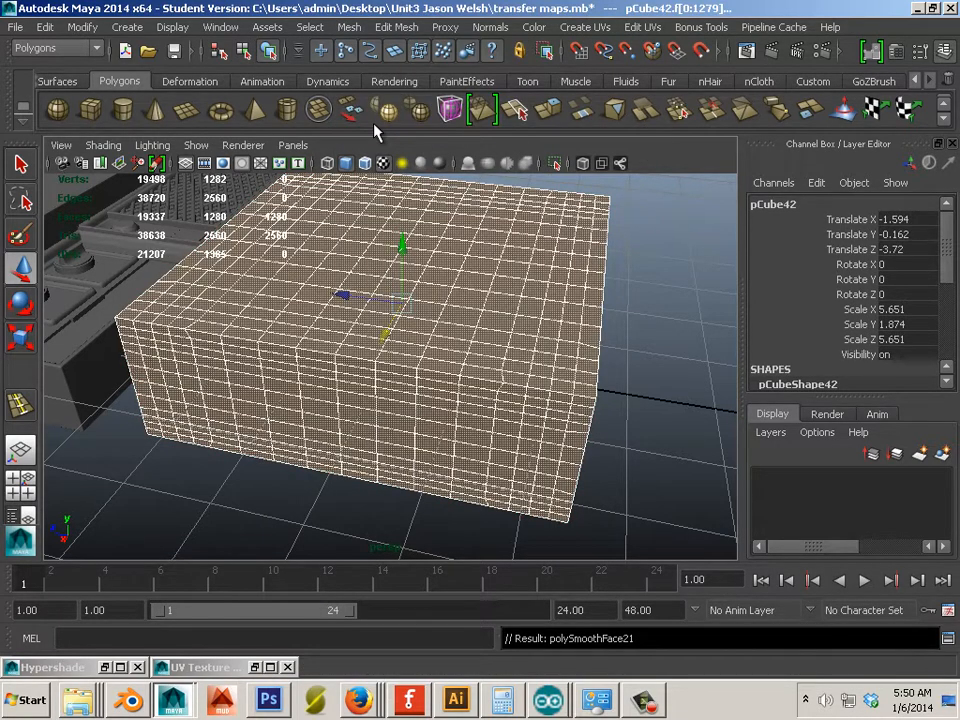
Step: Undo the last smooth on the box and reset the Smooth options to their defaults, then close them
{"action": "key", "text": "ctrl+z"}
{"action": "left_click", "coordinate": [349, 28]}
{"action": "mouse_move", "coordinate": [394, 112]}
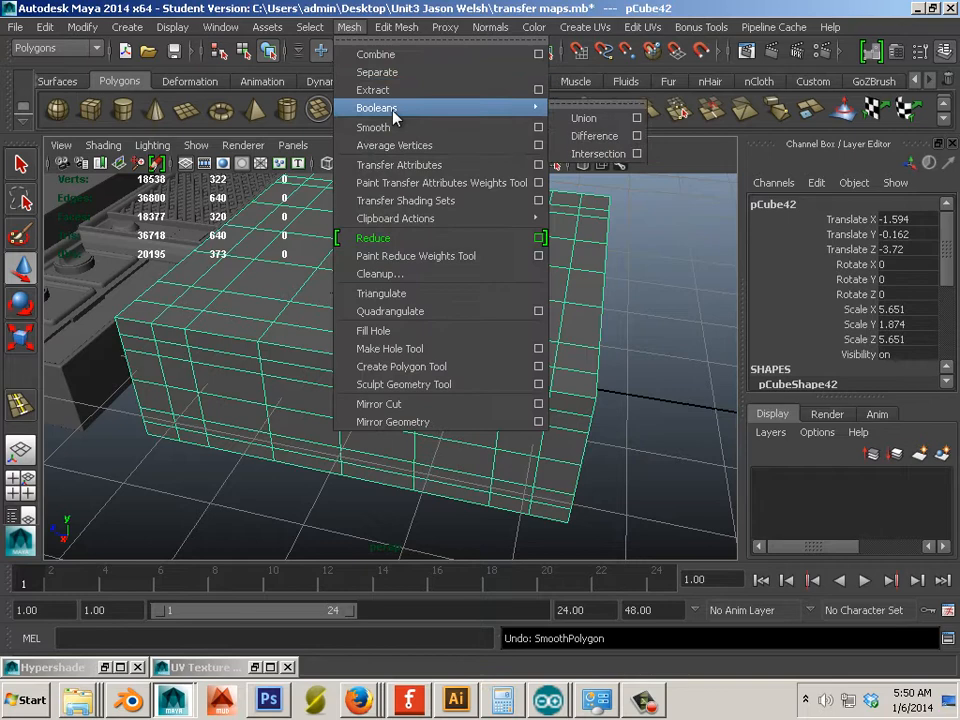
{"action": "left_click", "coordinate": [539, 128]}
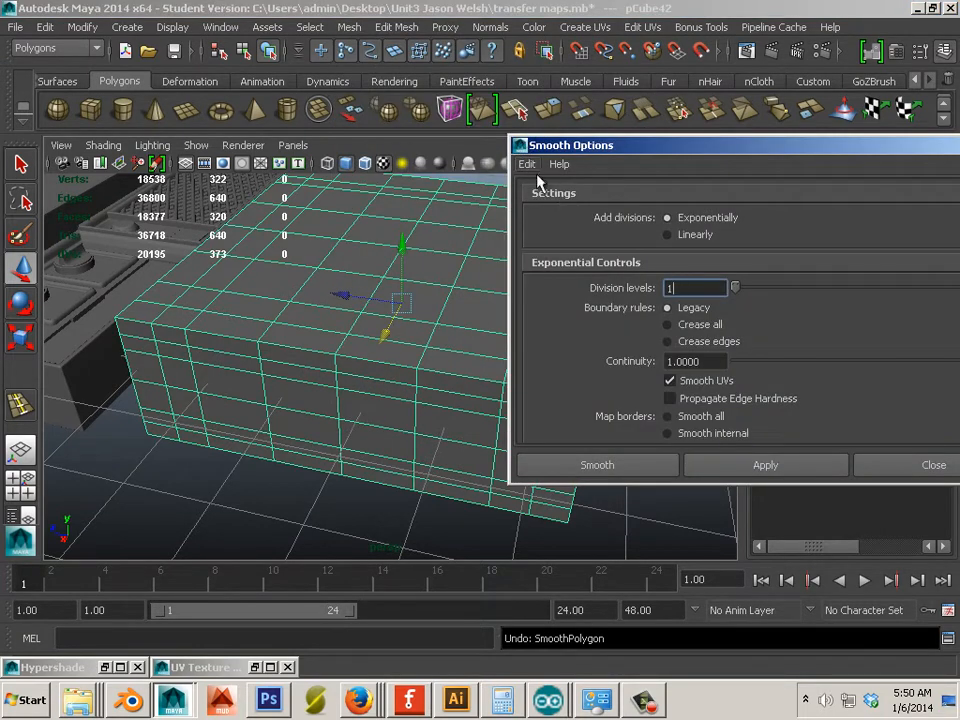
{"action": "left_click", "coordinate": [527, 164]}
{"action": "left_click", "coordinate": [551, 206]}
{"action": "left_click_drag", "start_coordinate": [620, 145], "coordinate": [460, 45]}
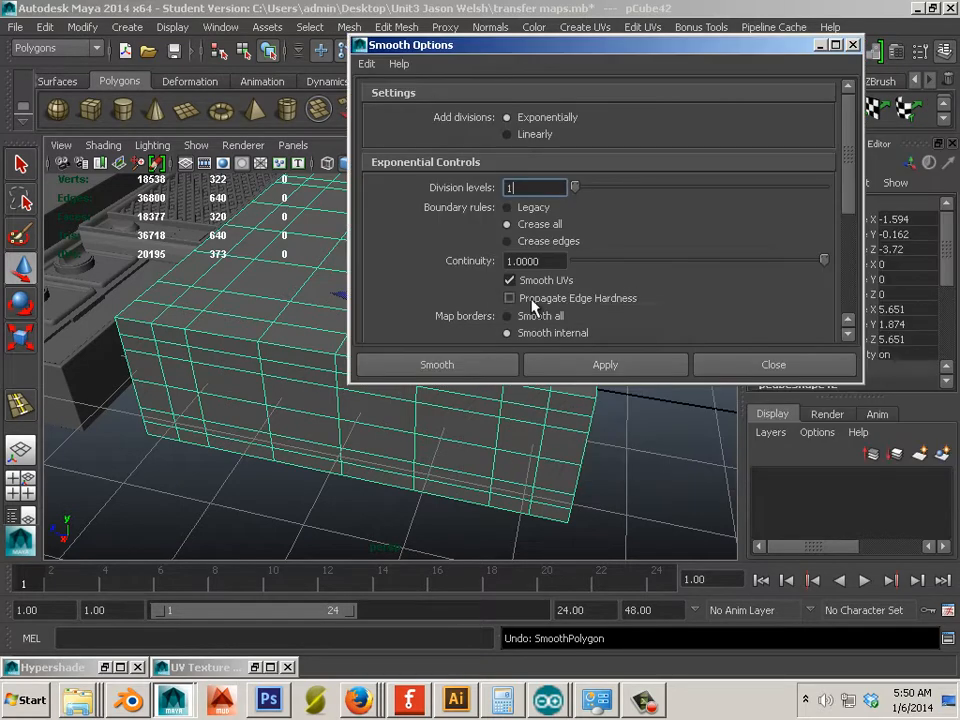
{"action": "scroll", "coordinate": [533, 305], "scroll_direction": "down", "scroll_amount": 3}
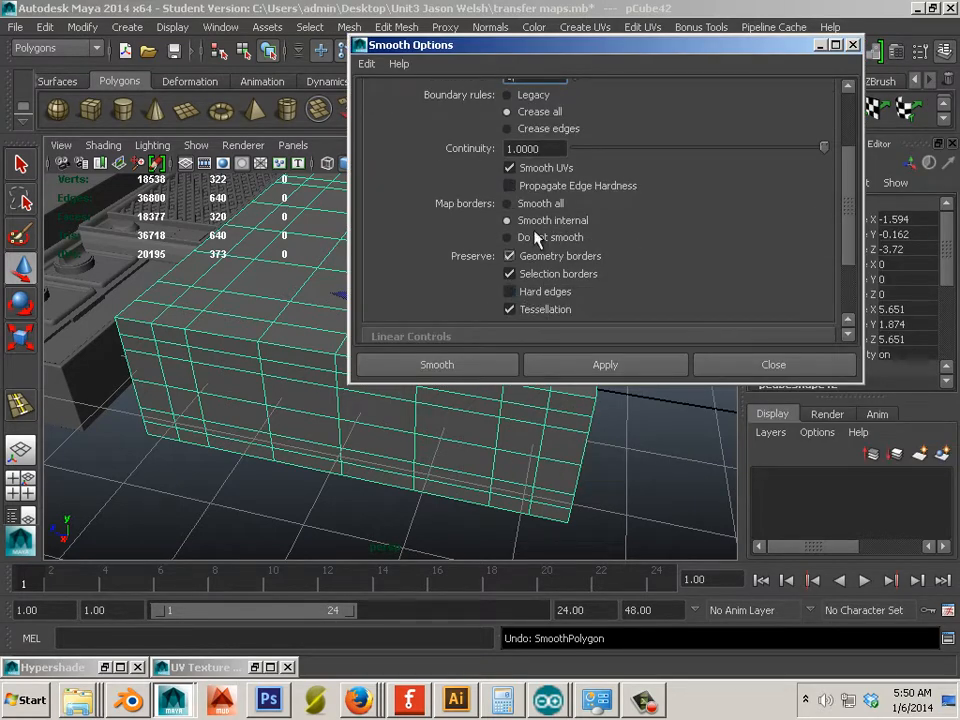
{"action": "left_click", "coordinate": [850, 46]}
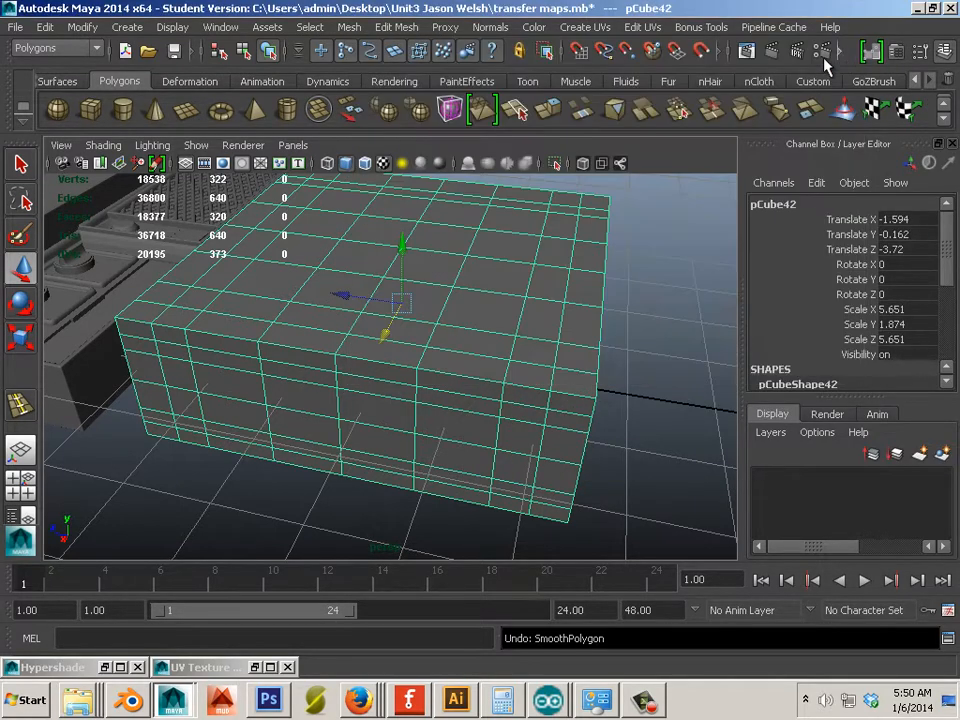
Step: Apply Smooth to the box with the default options and reselect the whole object
{"action": "left_click", "coordinate": [343, 32]}
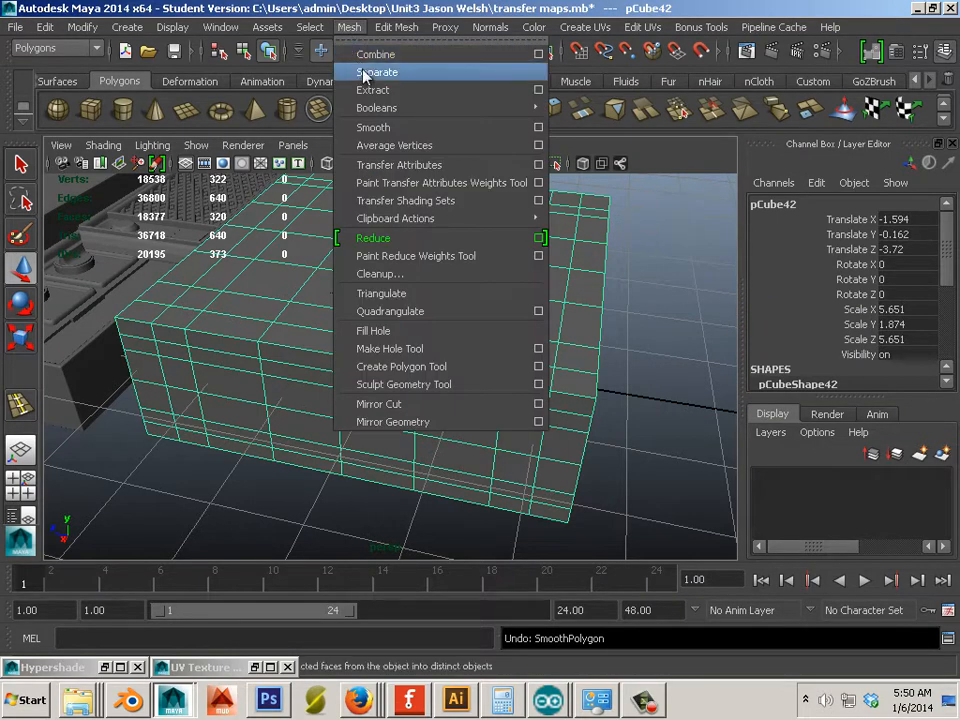
{"action": "left_click", "coordinate": [362, 127]}
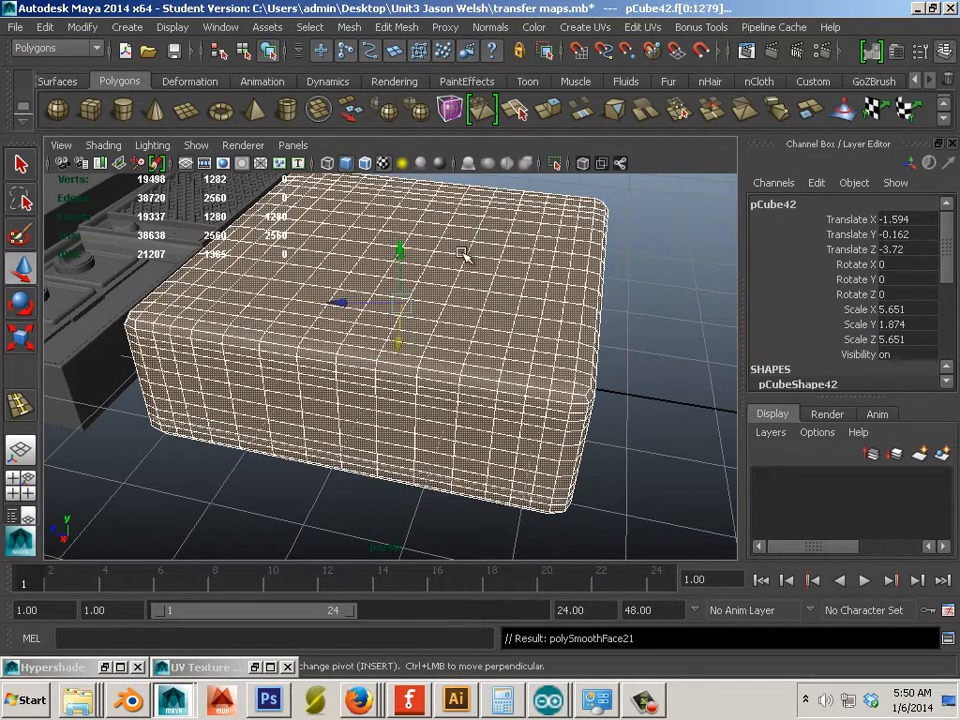
{"action": "left_click", "coordinate": [637, 365]}
{"action": "left_click", "coordinate": [574, 356]}
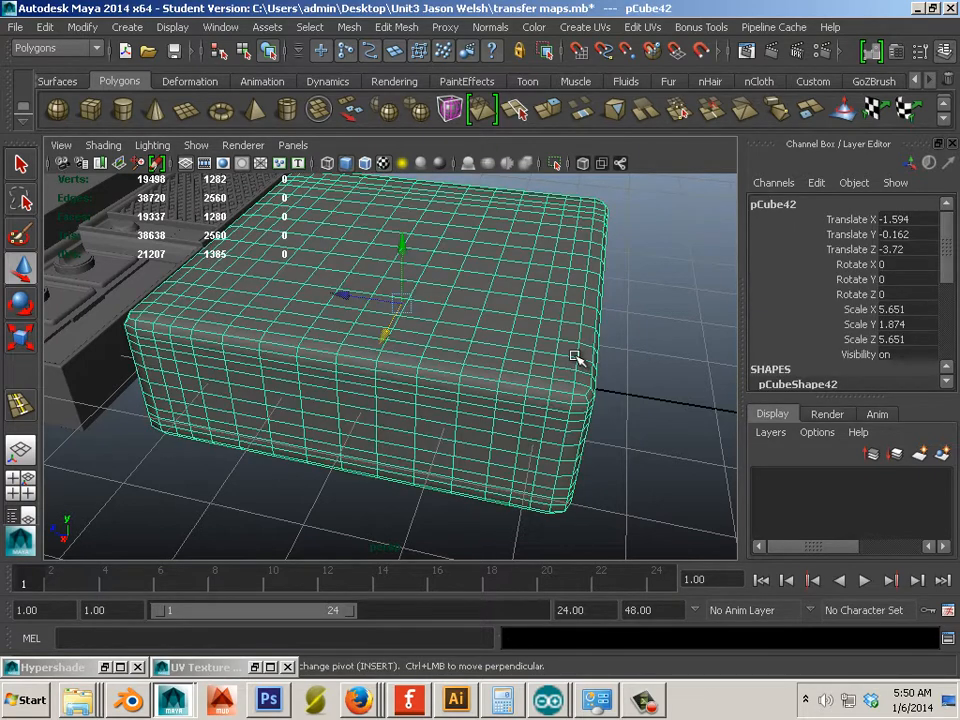
Step: Smooth the box a second time and examine its rounded edges and corners from several sides
{"action": "key", "text": "g"}
{"action": "left_click", "coordinate": [632, 377]}
{"action": "left_click_drag", "start_coordinate": [632, 377], "coordinate": [493, 386], "text": "alt"}
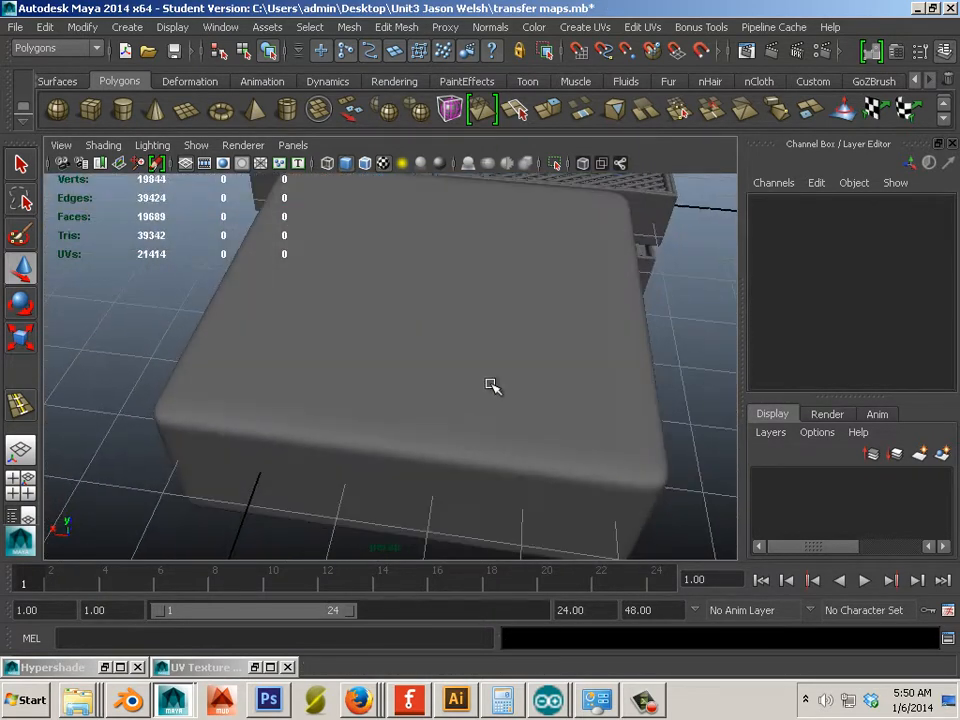
{"action": "left_click_drag", "start_coordinate": [553, 347], "coordinate": [510, 354], "text": "alt"}
{"action": "left_click", "coordinate": [510, 354]}
{"action": "left_click_drag", "start_coordinate": [607, 398], "coordinate": [432, 350], "text": "alt"}
{"action": "left_click", "coordinate": [509, 461]}
{"action": "left_click_drag", "start_coordinate": [520, 436], "coordinate": [401, 345], "text": "alt"}
{"action": "left_click", "coordinate": [403, 326]}
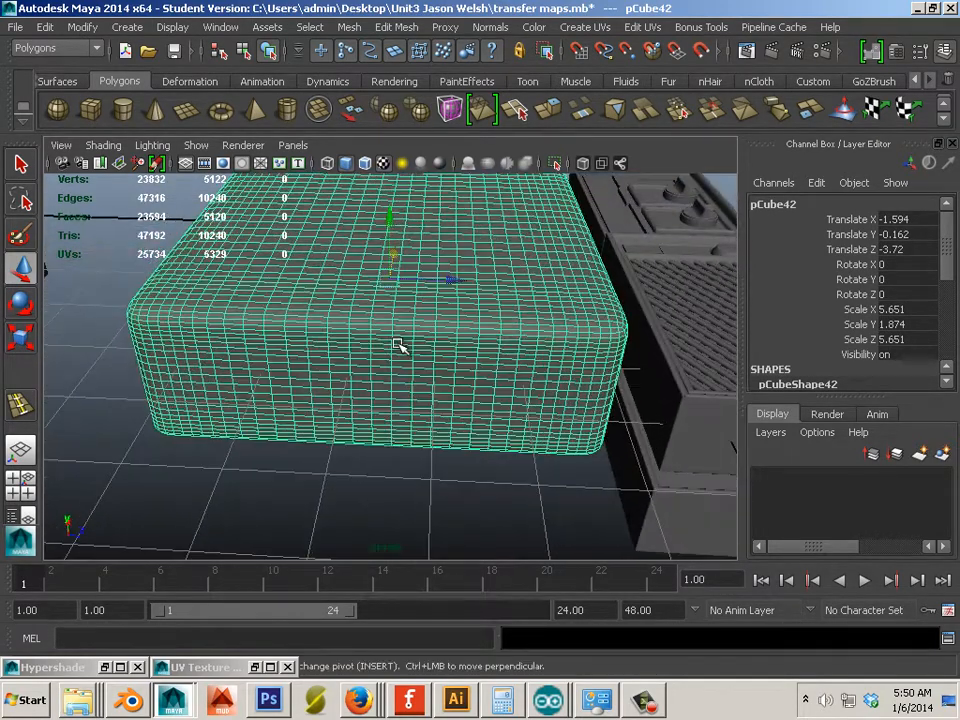
Step: Undo both smooth operations on the box to restore the unsmoothed mesh with its edge loops
{"action": "key", "text": "ctrl+z"}
{"action": "key", "text": "ctrl+z"}
{"action": "key", "text": "ctrl+z"}
{"action": "key", "text": "ctrl+z"}
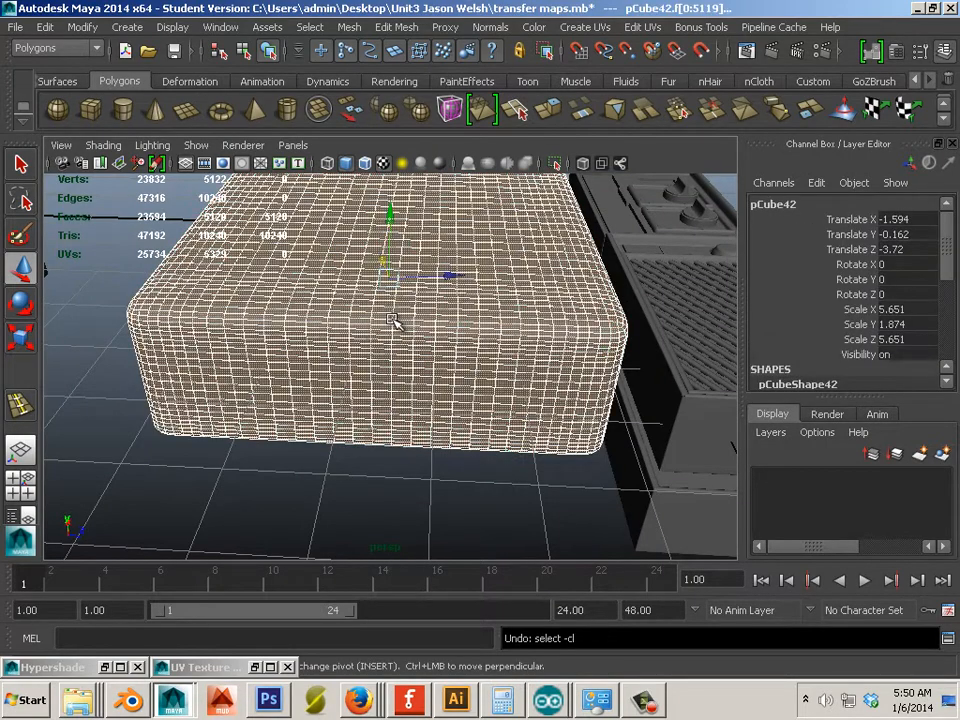
{"action": "key", "text": "ctrl+z"}
{"action": "key", "text": "ctrl+z"}
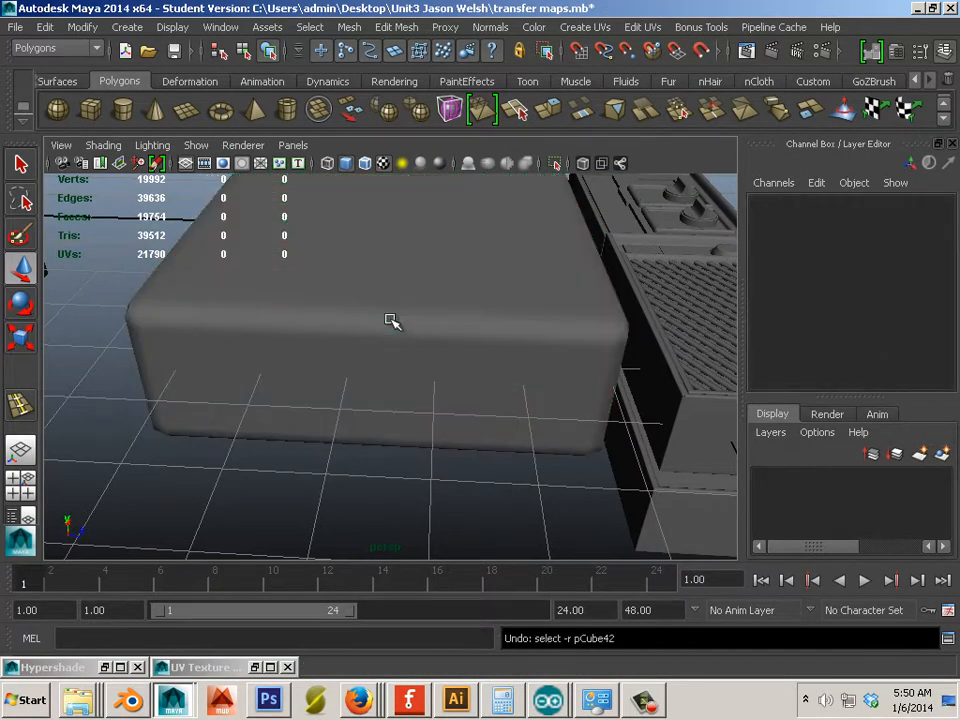
{"action": "key", "text": "ctrl+z"}
{"action": "key", "text": "ctrl+z"}
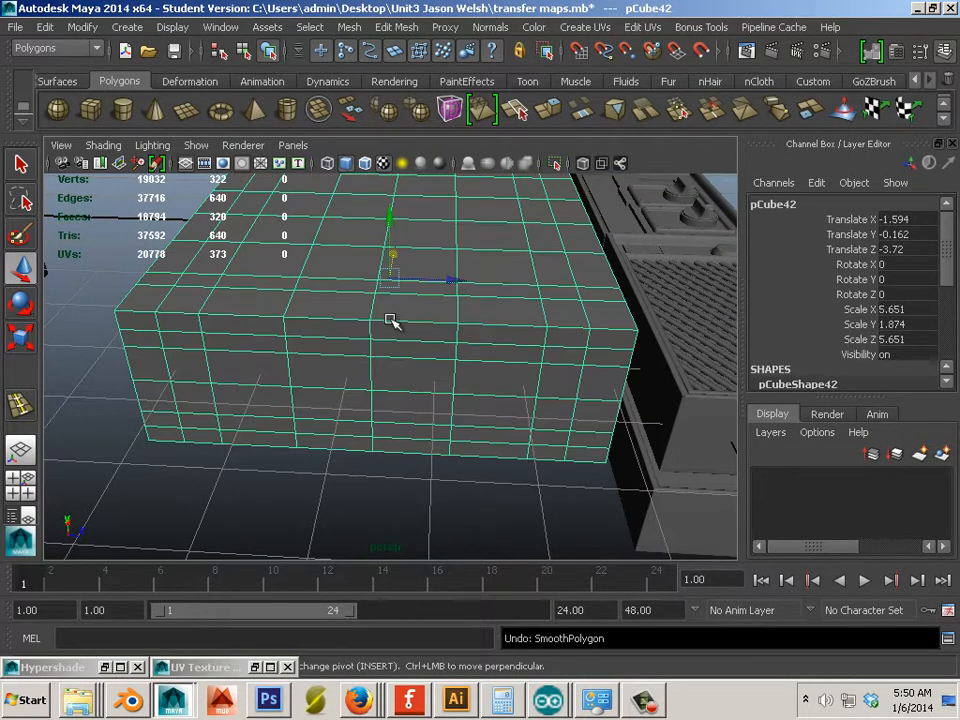
Step: Switch the box to face mode and select the two front rows of top faces, leaving out the outer border faces
{"action": "left_click_drag", "start_coordinate": [475, 290], "coordinate": [551, 343], "text": "alt"}
{"action": "right_click_drag", "start_coordinate": [550, 311], "coordinate": [541, 352]}
{"action": "left_click", "coordinate": [539, 332]}
{"action": "left_click", "coordinate": [492, 301], "text": "shift"}
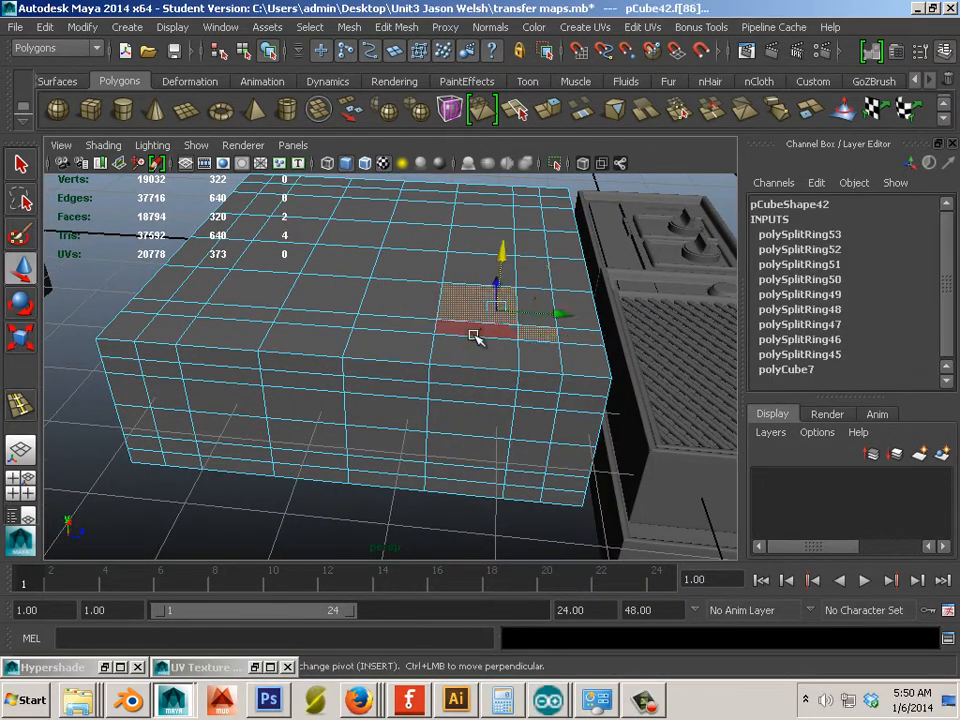
{"action": "left_click", "coordinate": [470, 344], "text": "shift"}
{"action": "key", "text": "ctrl+z"}
{"action": "left_click", "coordinate": [449, 330], "text": "shift"}
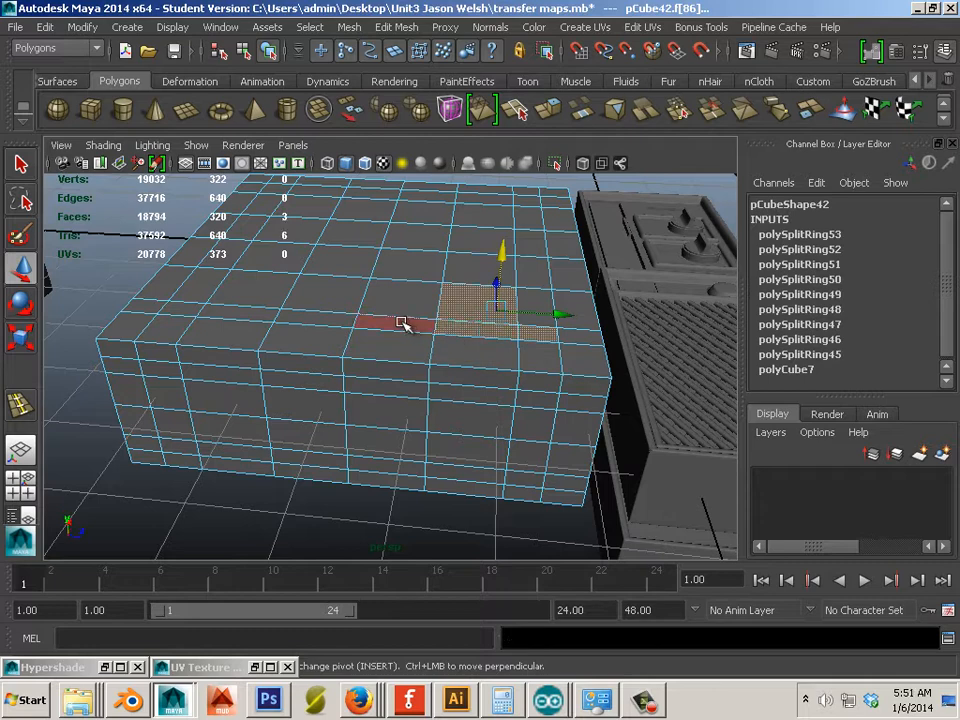
{"action": "left_click", "coordinate": [401, 323], "text": "shift"}
{"action": "left_click", "coordinate": [317, 314], "text": "shift"}
{"action": "left_click", "coordinate": [307, 298], "text": "shift"}
{"action": "left_click", "coordinate": [247, 301], "text": "shift"}
{"action": "left_click", "coordinate": [226, 312], "text": "shift"}
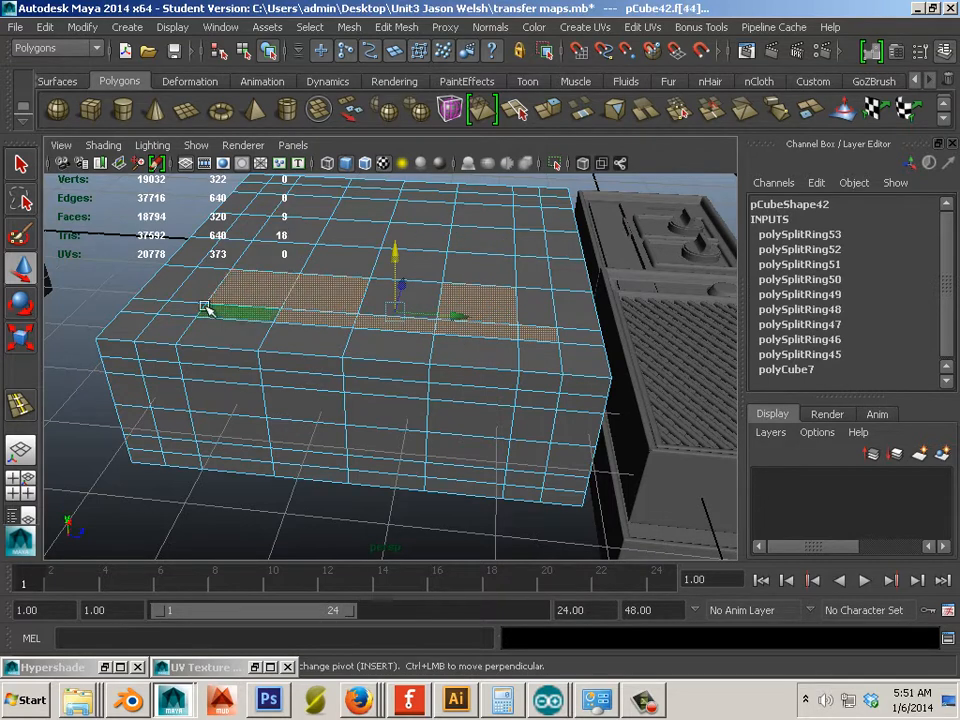
{"action": "left_click", "coordinate": [191, 307], "text": "shift"}
{"action": "left_click", "coordinate": [203, 288], "text": "shift"}
{"action": "left_click", "coordinate": [385, 297], "text": "shift"}
{"action": "left_click", "coordinate": [418, 297], "text": "shift"}
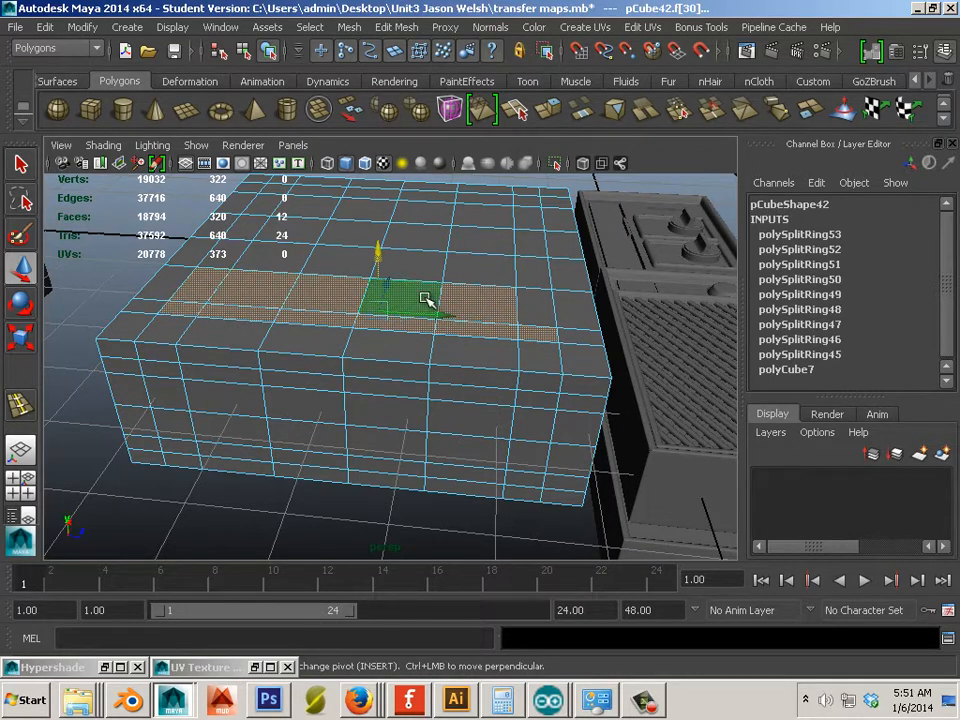
Step: Add the two inner columns of top faces nearest the control panel to the selection
{"action": "left_click", "coordinate": [545, 302], "text": "shift"}
{"action": "left_click", "coordinate": [538, 268], "text": "shift"}
{"action": "left_click", "coordinate": [534, 245], "text": "shift"}
{"action": "left_click", "coordinate": [529, 220], "text": "shift"}
{"action": "left_click", "coordinate": [527, 201], "text": "shift"}
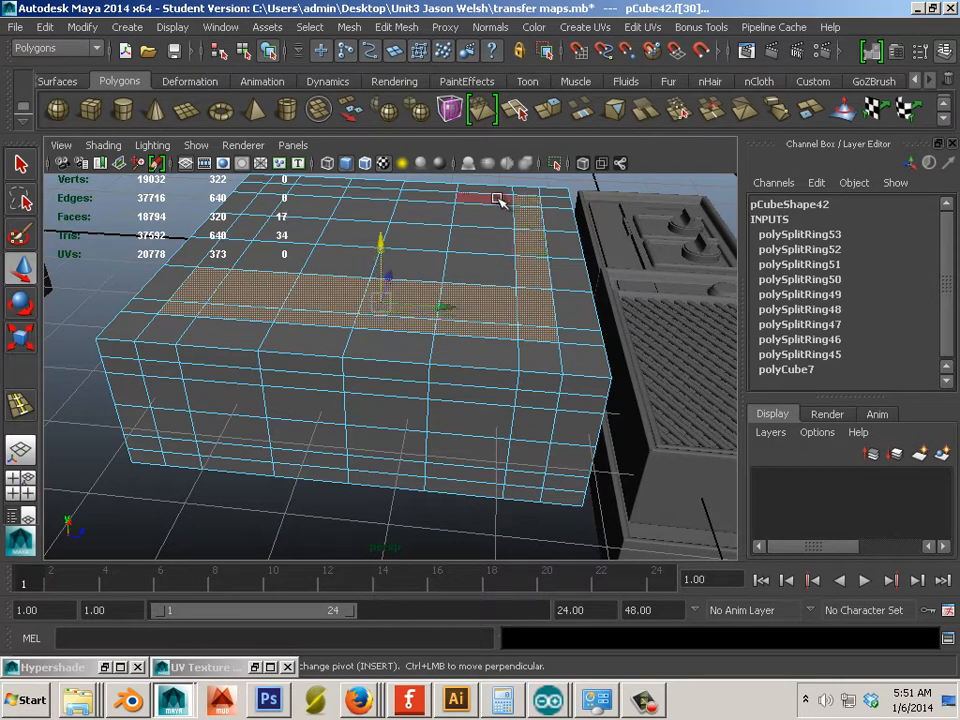
{"action": "left_click", "coordinate": [495, 201], "text": "shift"}
{"action": "left_click", "coordinate": [490, 218], "text": "shift"}
{"action": "left_click", "coordinate": [484, 240], "text": "shift"}
Step: Add the two middle columns of top faces to the selection, from the front rows back to the rear border
{"action": "left_click", "coordinate": [440, 255], "text": "shift"}
{"action": "left_click", "coordinate": [433, 232], "text": "shift"}
{"action": "left_click", "coordinate": [431, 214], "text": "shift"}
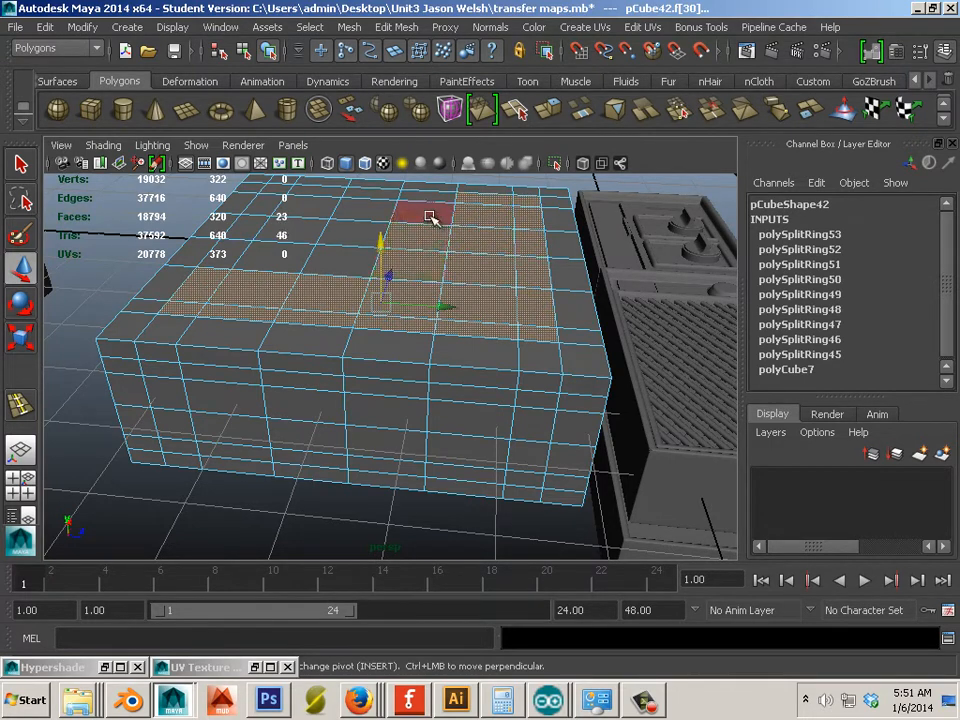
{"action": "left_click", "coordinate": [422, 195], "text": "shift"}
{"action": "left_click", "coordinate": [395, 200], "text": "shift"}
{"action": "left_click", "coordinate": [364, 207], "text": "shift"}
{"action": "left_click", "coordinate": [365, 209], "text": "shift"}
{"action": "left_click", "coordinate": [356, 236], "text": "shift"}
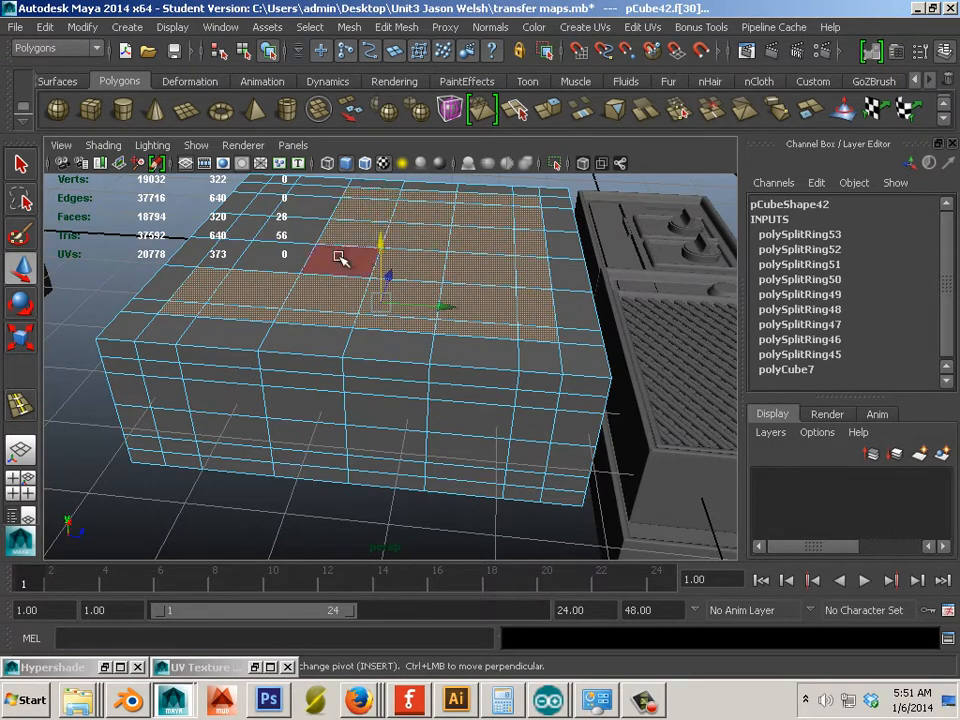
{"action": "left_click", "coordinate": [338, 259], "text": "shift"}
Step: Add the remaining two columns of inner top faces, farthest from the control panel, to the selection
{"action": "left_click", "coordinate": [271, 253], "text": "shift"}
{"action": "left_click", "coordinate": [231, 246], "text": "shift"}
{"action": "left_click", "coordinate": [253, 229], "text": "shift"}
{"action": "left_click", "coordinate": [286, 226], "text": "shift"}
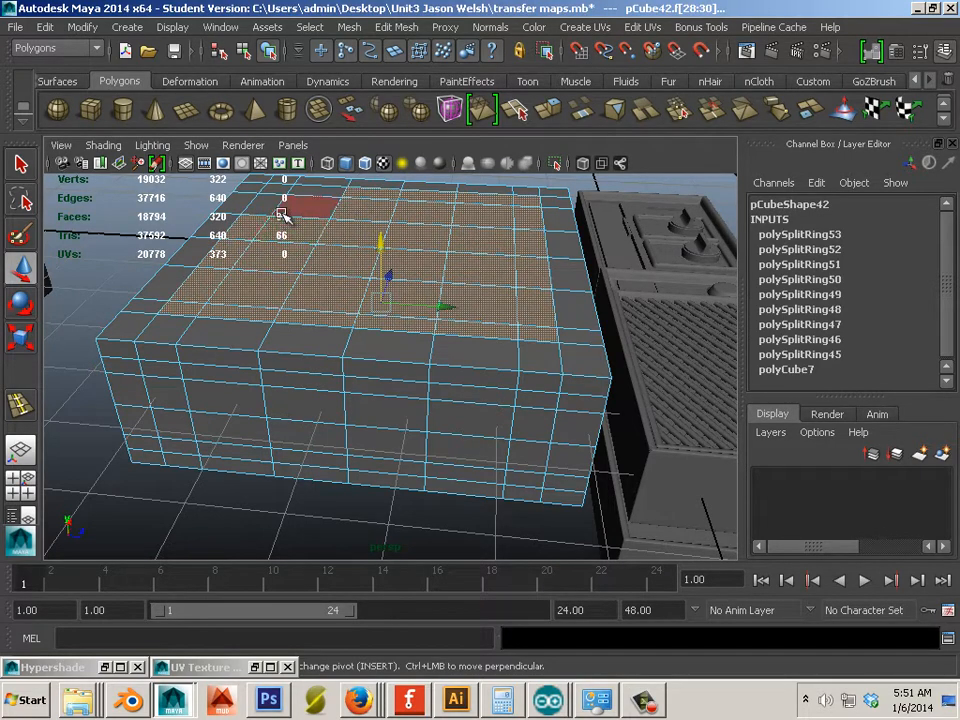
{"action": "left_click", "coordinate": [298, 206], "text": "shift"}
{"action": "left_click", "coordinate": [311, 187], "text": "shift"}
{"action": "left_click", "coordinate": [282, 187], "text": "shift"}
{"action": "left_click", "coordinate": [265, 205], "text": "shift"}
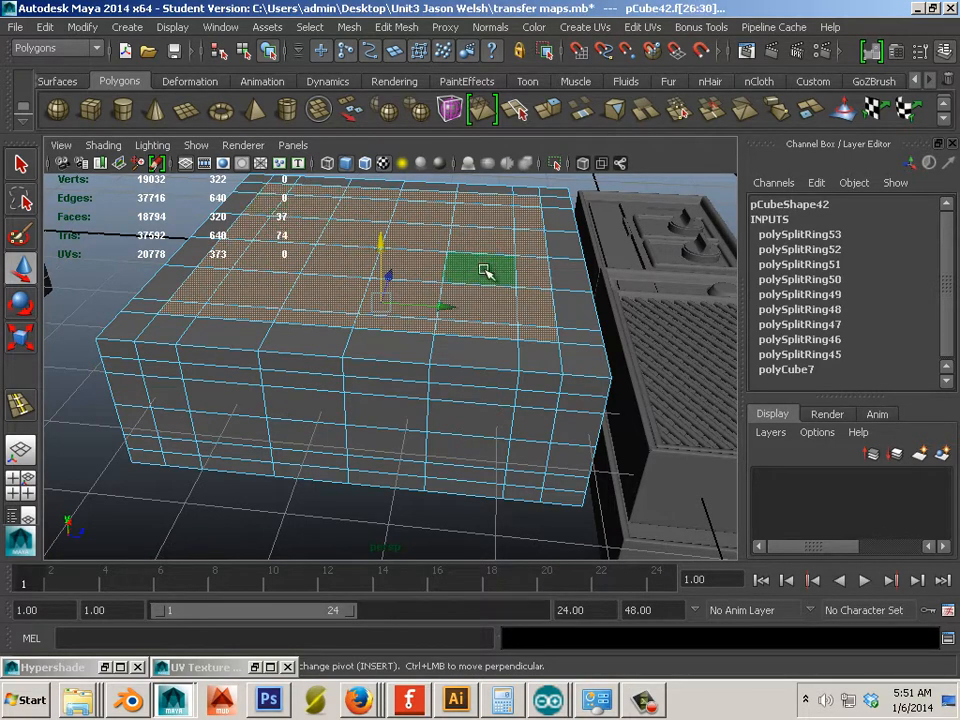
Step: Raise the selected top faces about 0.33 units, return to object mode and smooth the box
{"action": "left_click_drag", "start_coordinate": [493, 298], "coordinate": [358, 300], "text": "alt"}
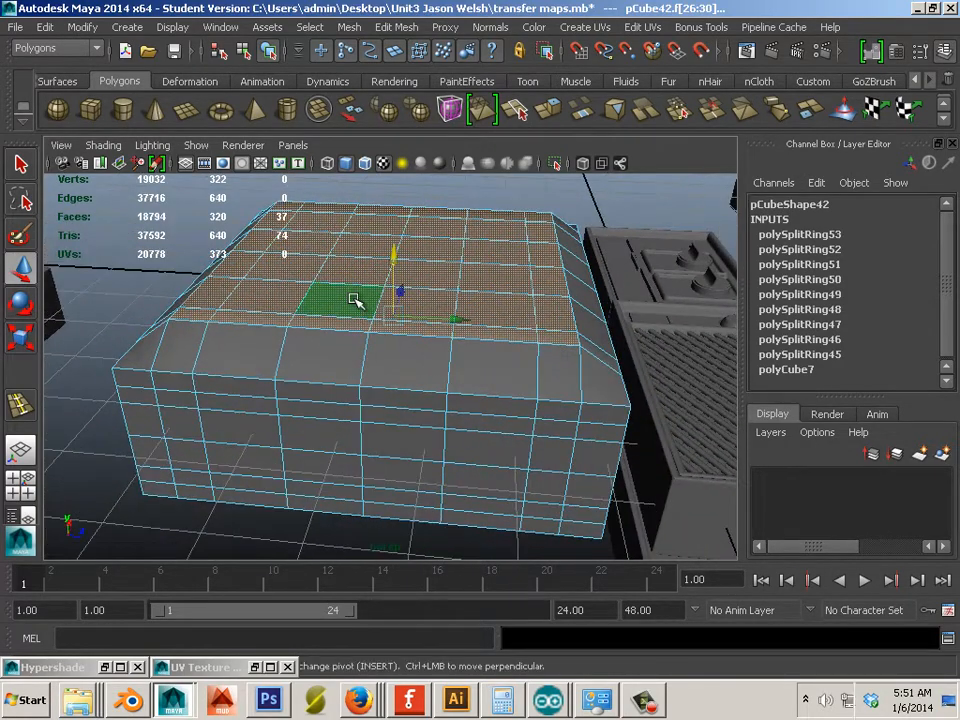
{"action": "right_click_drag", "start_coordinate": [355, 299], "coordinate": [408, 272]}
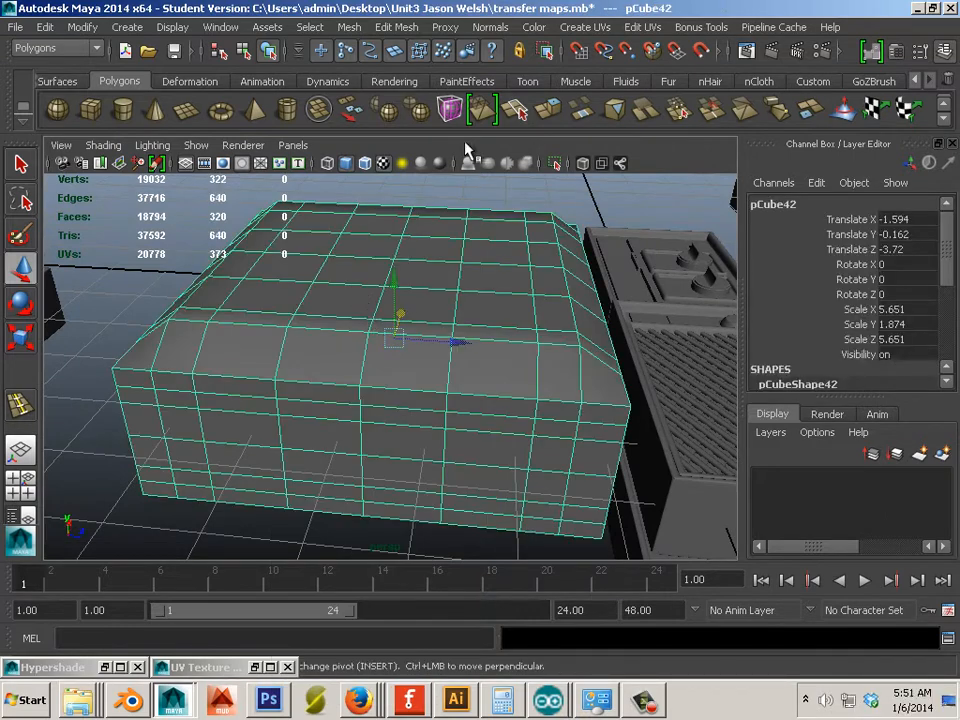
{"action": "left_click", "coordinate": [351, 28]}
{"action": "left_click", "coordinate": [373, 128]}
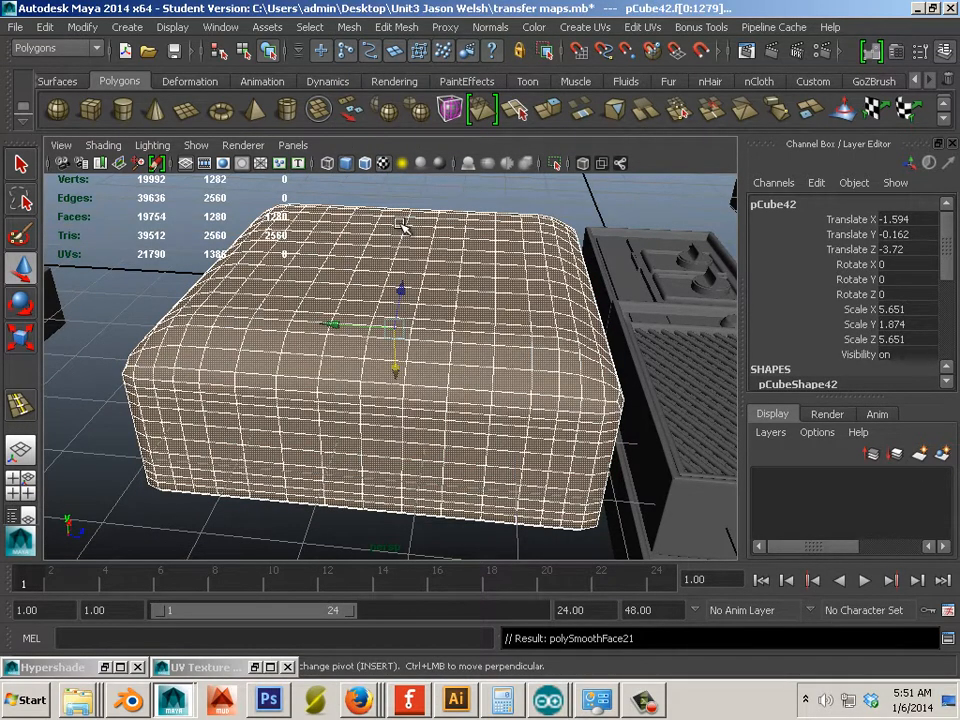
Step: Repeat Smooth on the raised box and inspect its domed top from several sides
{"action": "key", "text": "g"}
{"action": "left_click", "coordinate": [548, 226]}
{"action": "left_click_drag", "start_coordinate": [611, 229], "coordinate": [354, 272], "text": "alt"}
{"action": "left_click", "coordinate": [399, 282]}
{"action": "left_click_drag", "start_coordinate": [500, 320], "coordinate": [389, 290], "text": "alt"}
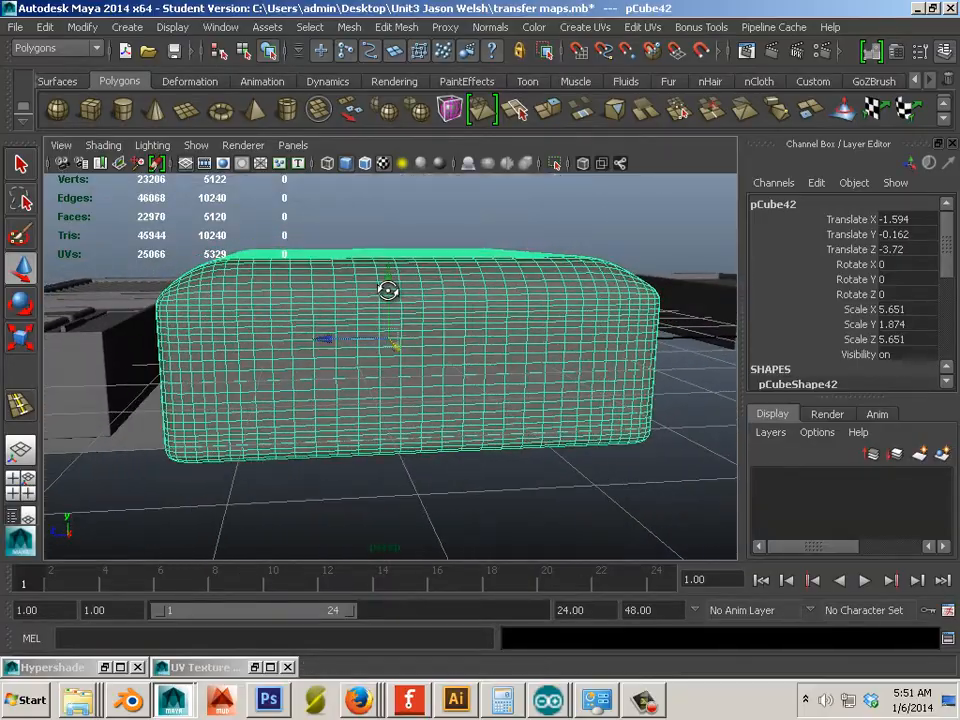
{"action": "left_click_drag", "start_coordinate": [325, 296], "coordinate": [618, 296], "text": "alt"}
Step: Undo the smoothing and the raising of the top faces, back to the selected inner faces on the flat top
{"action": "key", "text": "ctrl+z"}
{"action": "key", "text": "ctrl+z"}
{"action": "key", "text": "ctrl+z"}
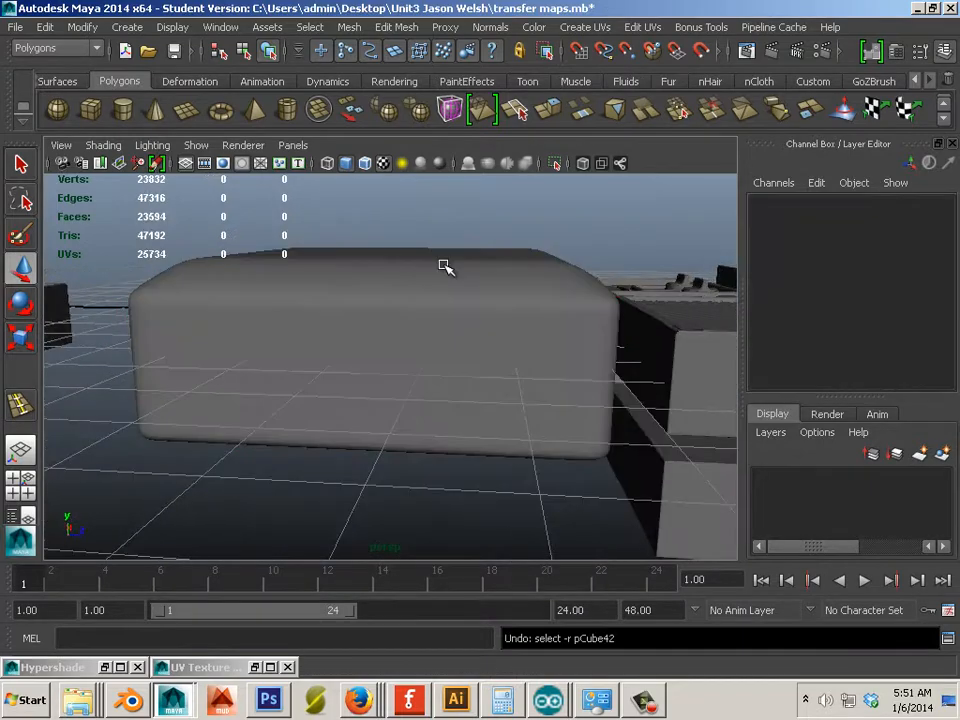
{"action": "left_click_drag", "start_coordinate": [416, 270], "coordinate": [430, 325], "text": "alt"}
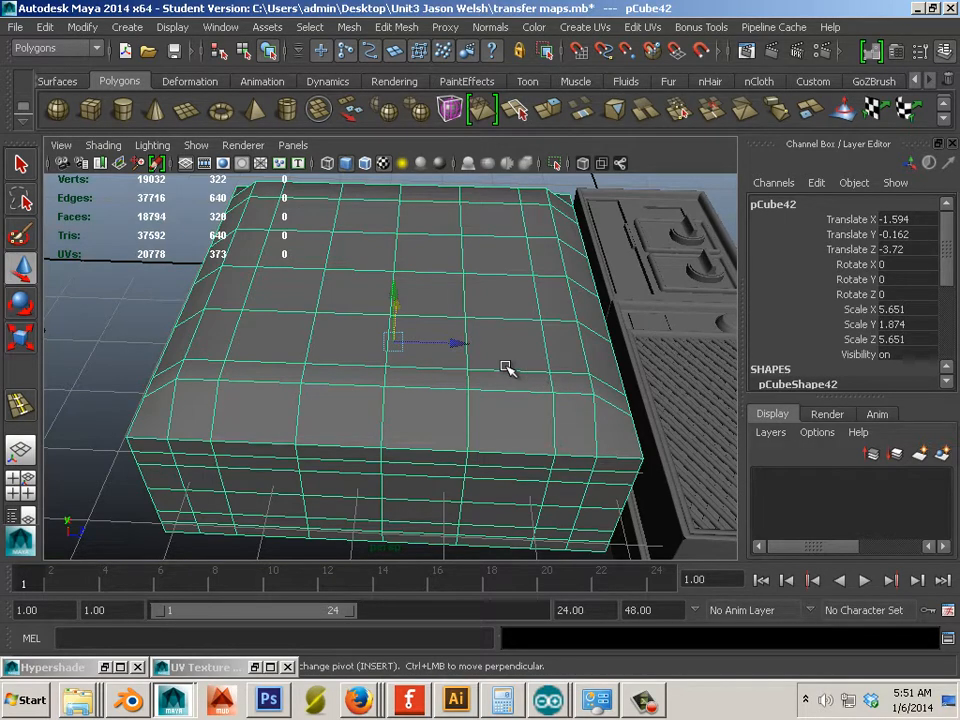
{"action": "key", "text": "ctrl+z"}
{"action": "key", "text": "ctrl+z"}
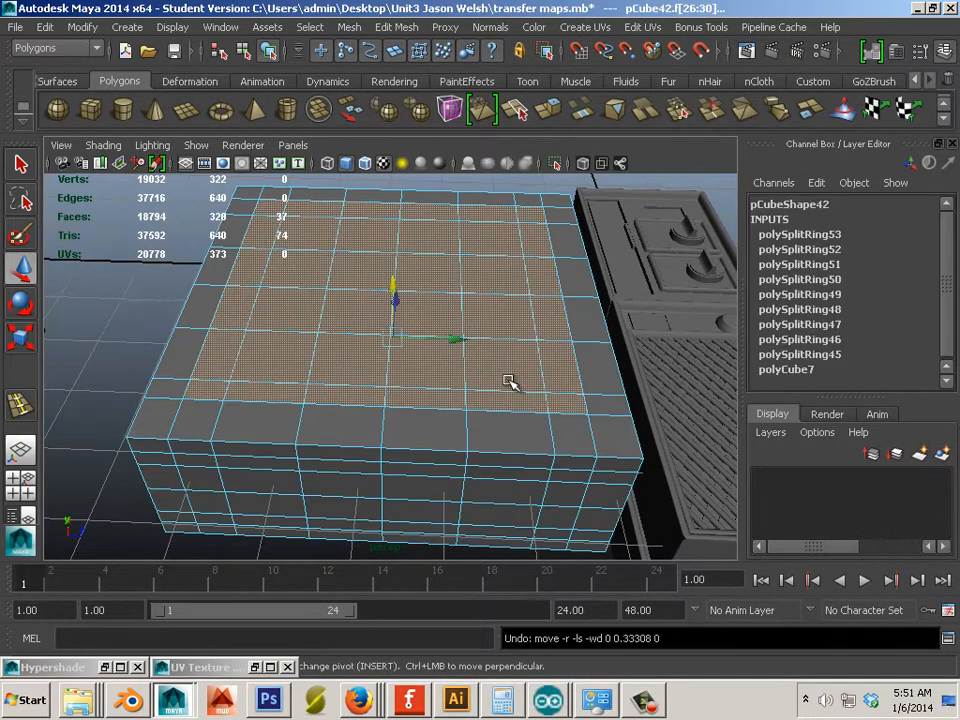
Step: Extrude the selected inner top faces and move them straight up to form a raised block on the box
{"action": "left_click_drag", "start_coordinate": [508, 381], "coordinate": [505, 290], "text": "alt"}
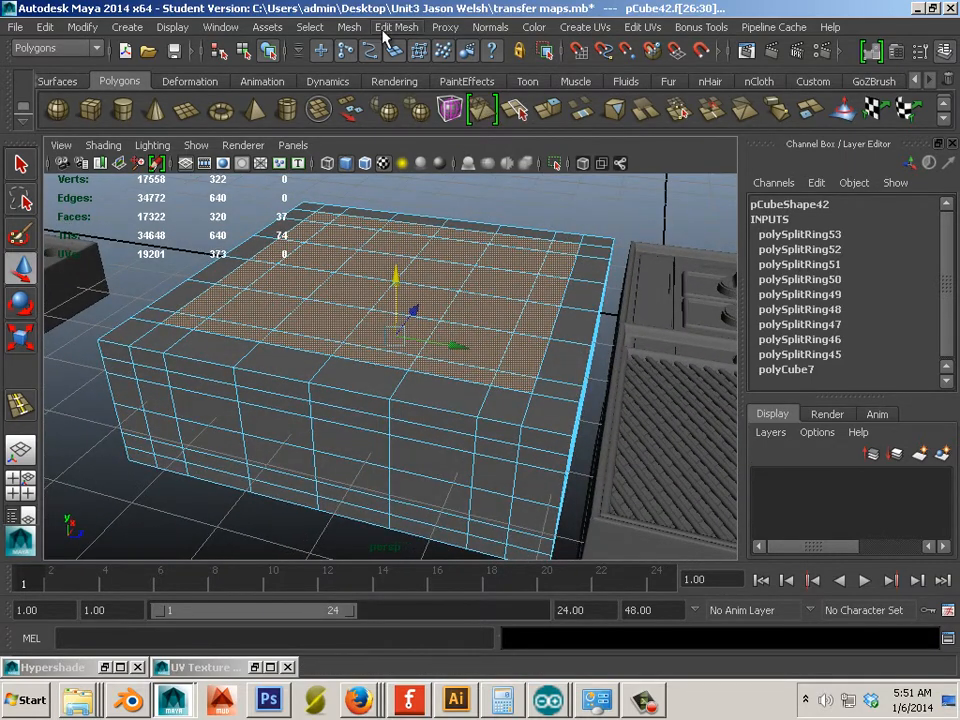
{"action": "left_click", "coordinate": [349, 27]}
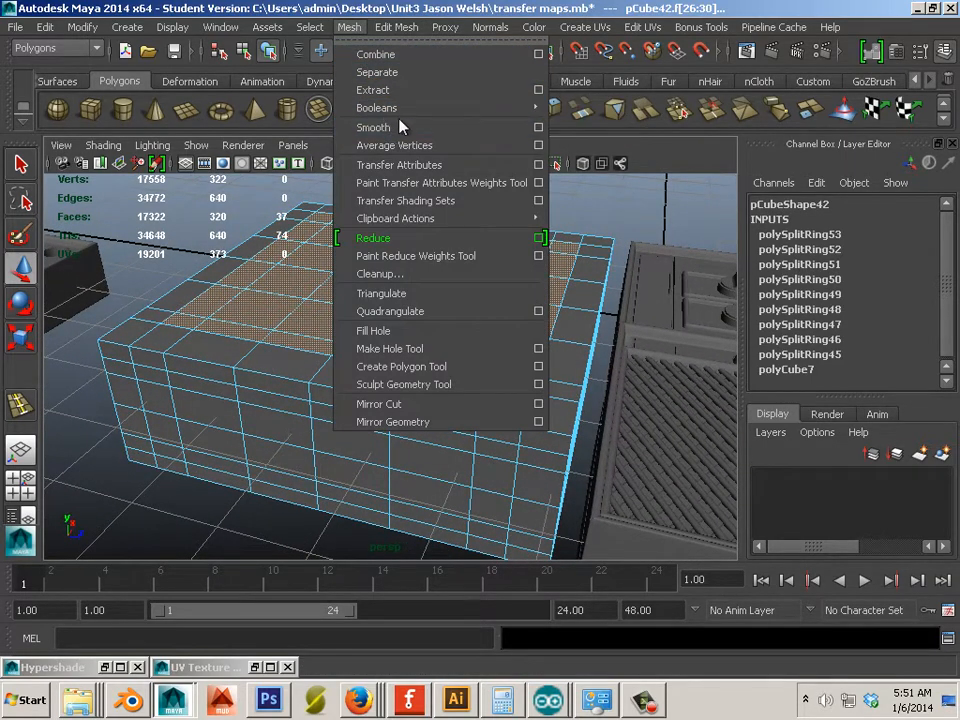
{"action": "left_click", "coordinate": [618, 10]}
{"action": "left_click", "coordinate": [482, 110]}
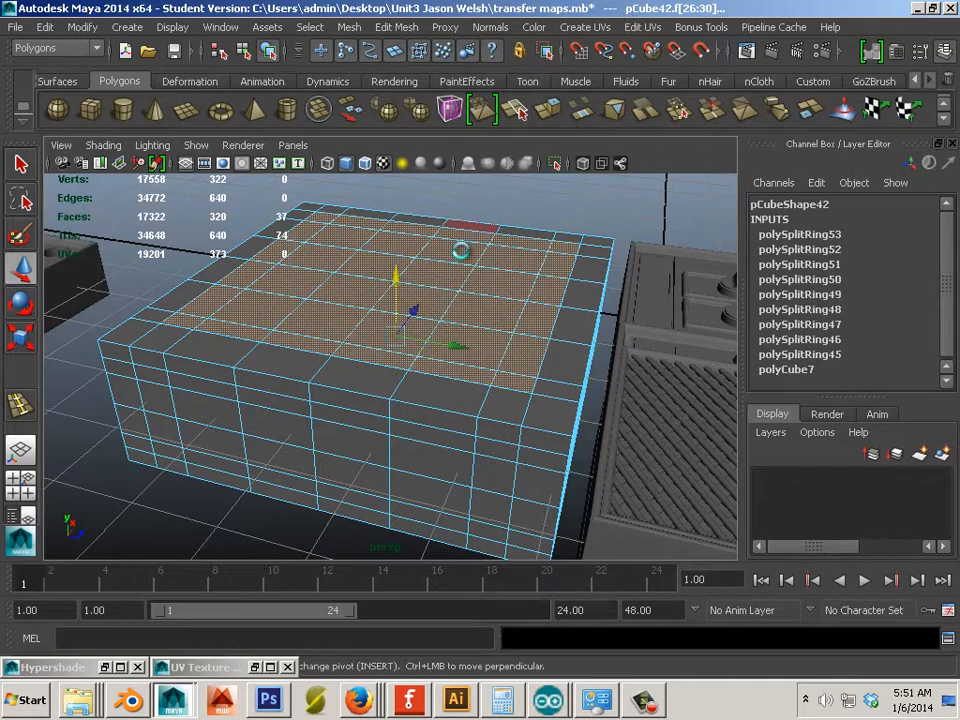
{"action": "left_click", "coordinate": [20, 265]}
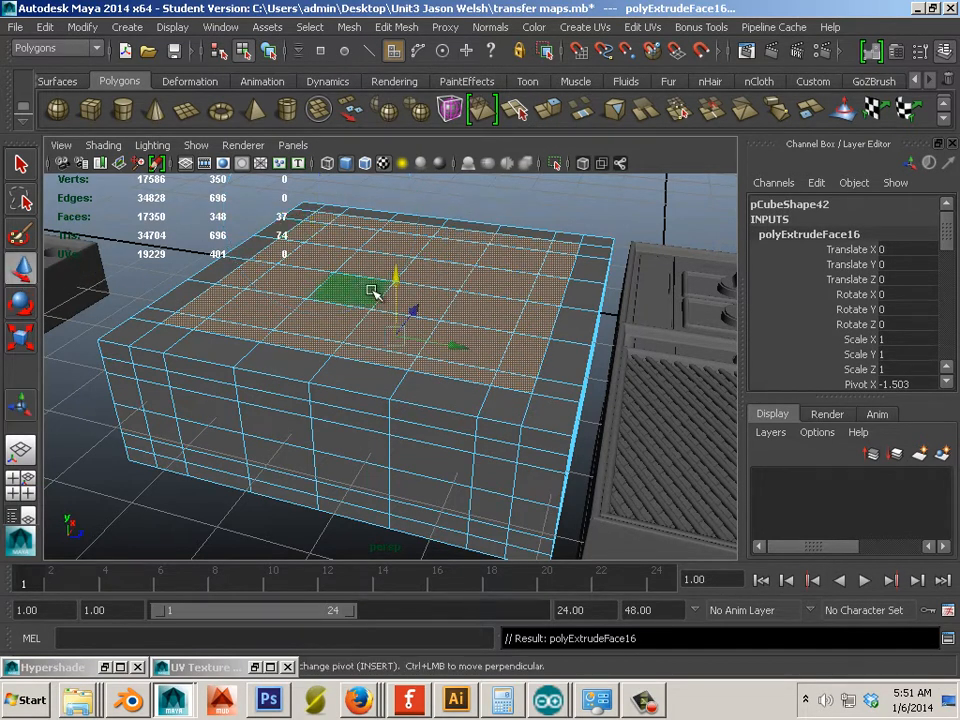
{"action": "left_click_drag", "start_coordinate": [396, 273], "coordinate": [396, 257]}
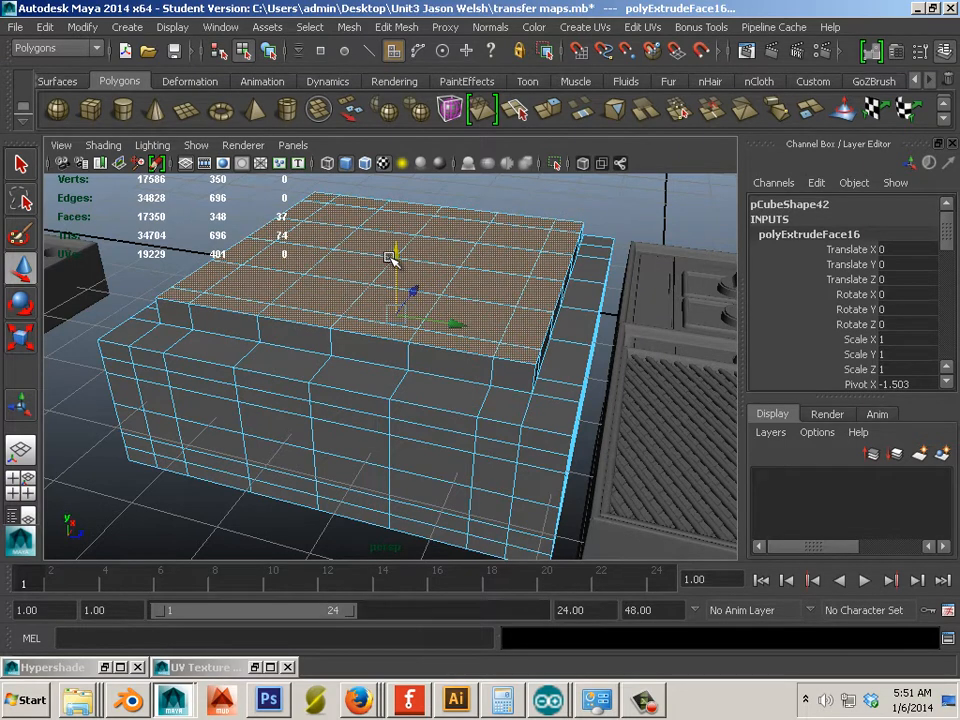
{"action": "left_click_drag", "start_coordinate": [396, 257], "coordinate": [392, 236]}
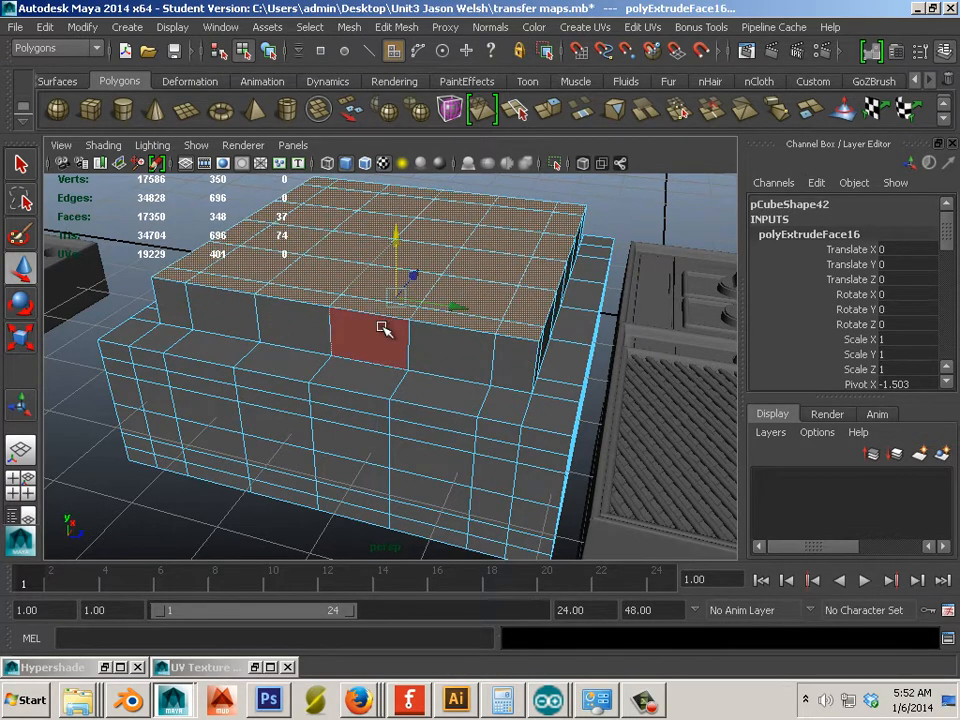
{"action": "right_click_drag", "start_coordinate": [381, 312], "coordinate": [426, 312]}
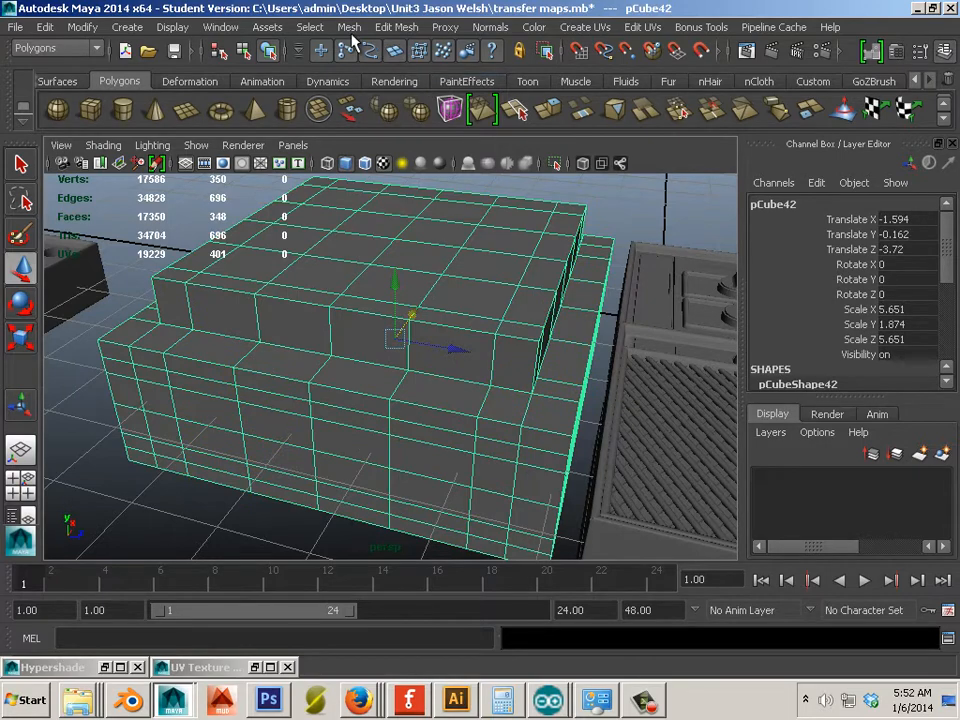
{"action": "left_click", "coordinate": [349, 27]}
{"action": "left_click", "coordinate": [272, 246]}
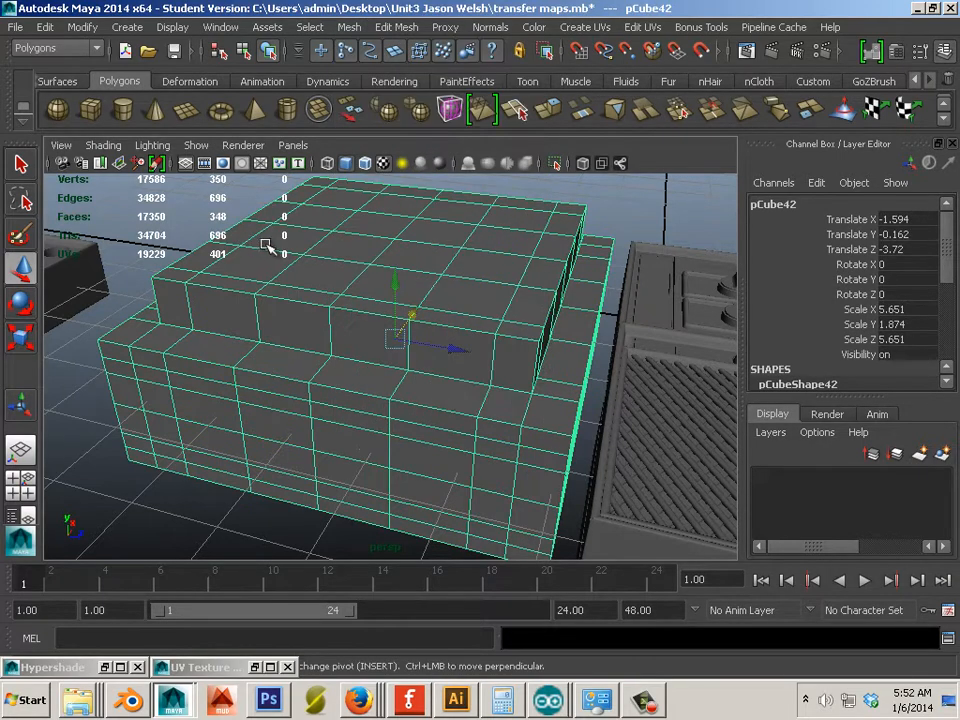
{"action": "left_click", "coordinate": [280, 248]}
{"action": "key", "text": "ctrl+z"}
{"action": "key", "text": "ctrl+z"}
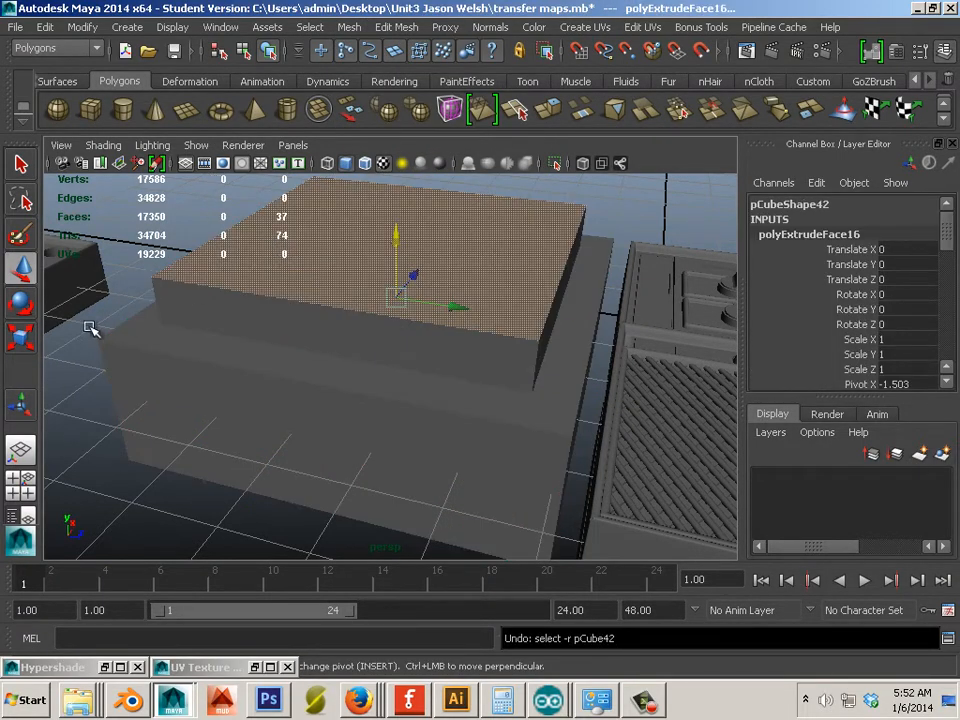
Step: Scale the raised top faces inward to taper the block, return to object mode and smooth the box
{"action": "left_click", "coordinate": [30, 340]}
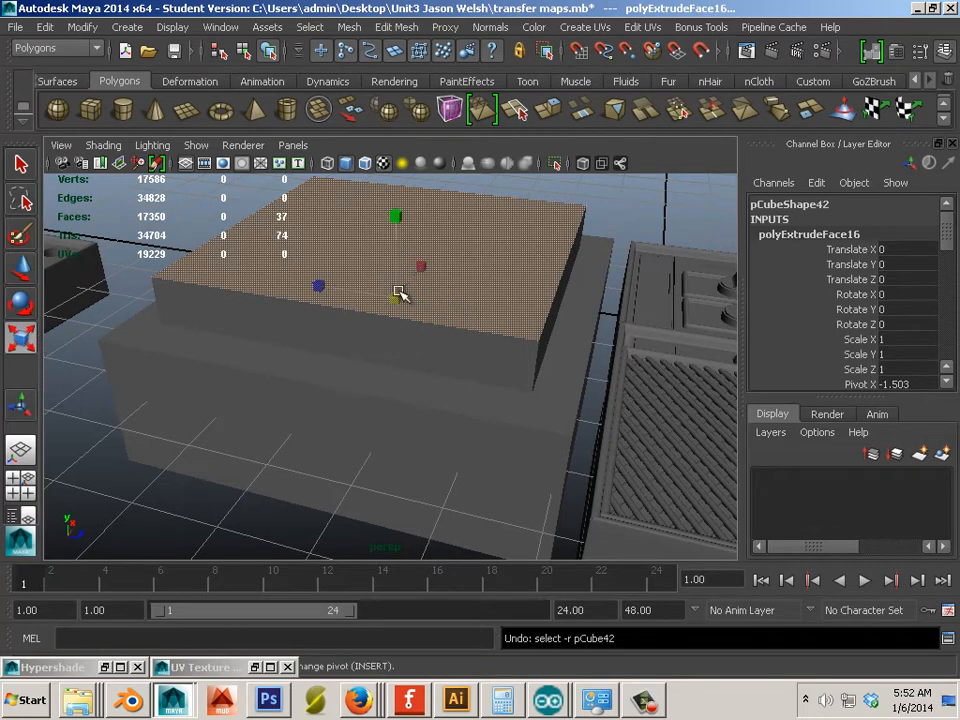
{"action": "left_click_drag", "start_coordinate": [398, 295], "coordinate": [370, 298]}
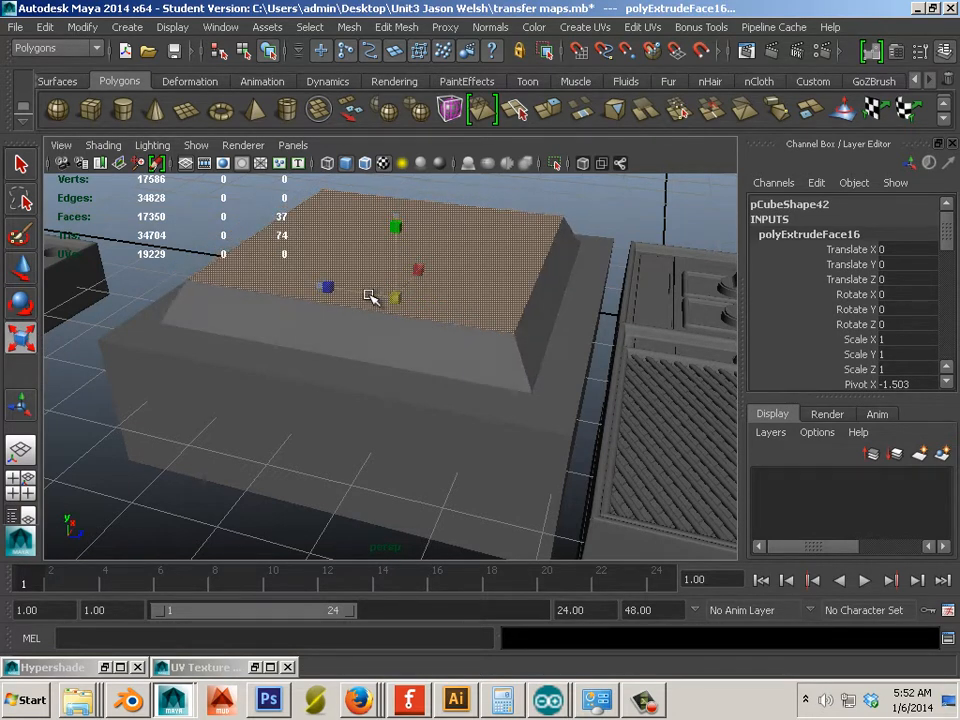
{"action": "right_click_drag", "start_coordinate": [415, 325], "coordinate": [482, 283]}
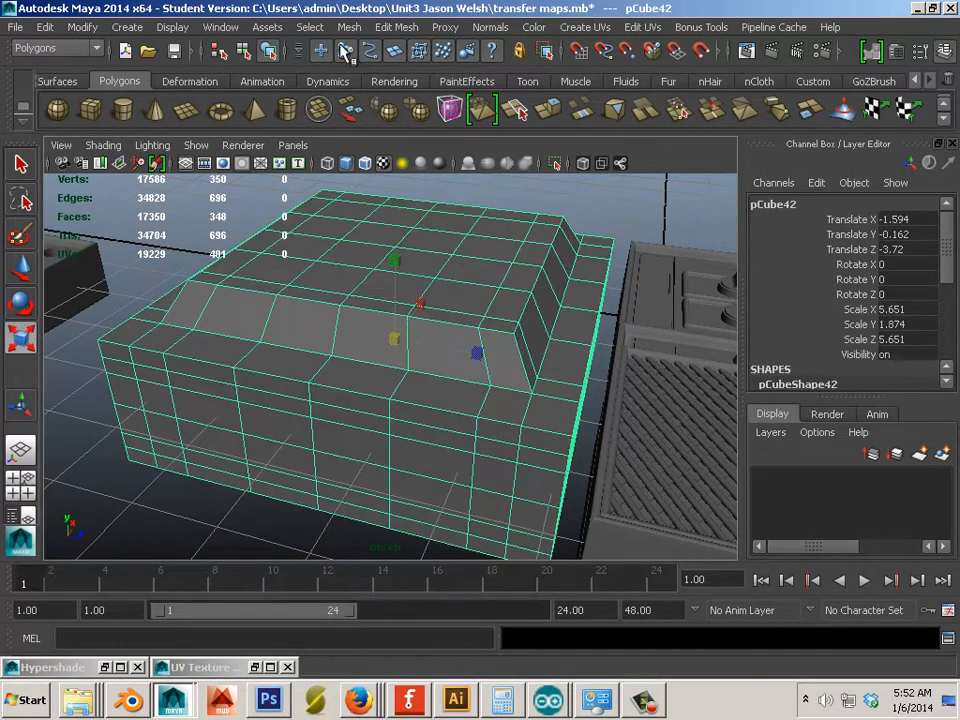
{"action": "left_click", "coordinate": [347, 28]}
{"action": "left_click", "coordinate": [373, 127]}
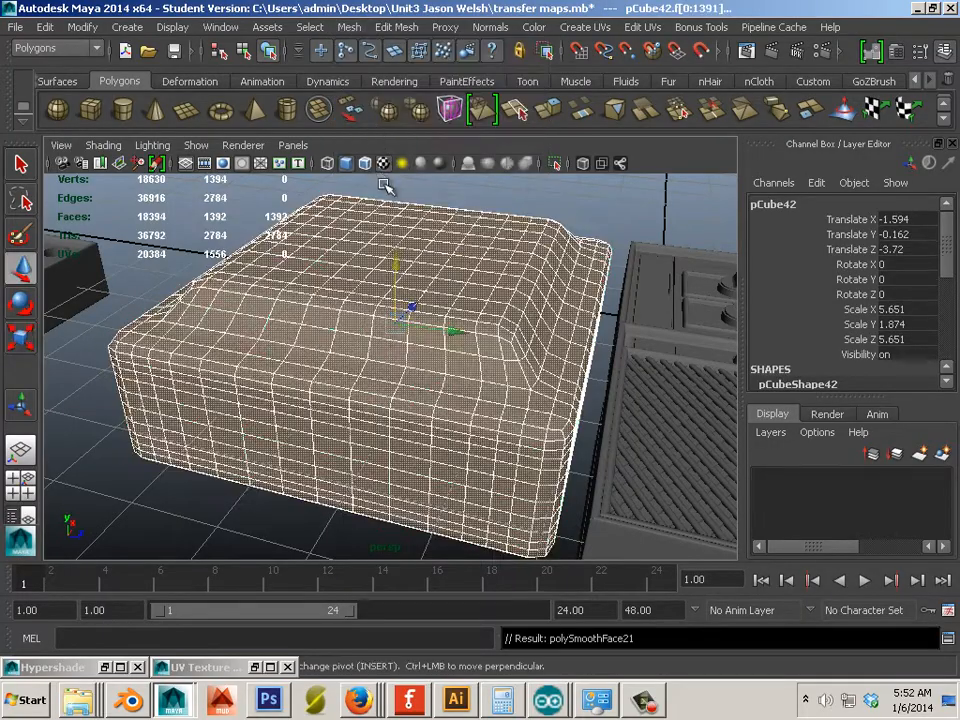
{"action": "left_click_drag", "start_coordinate": [483, 274], "coordinate": [101, 197], "text": "alt"}
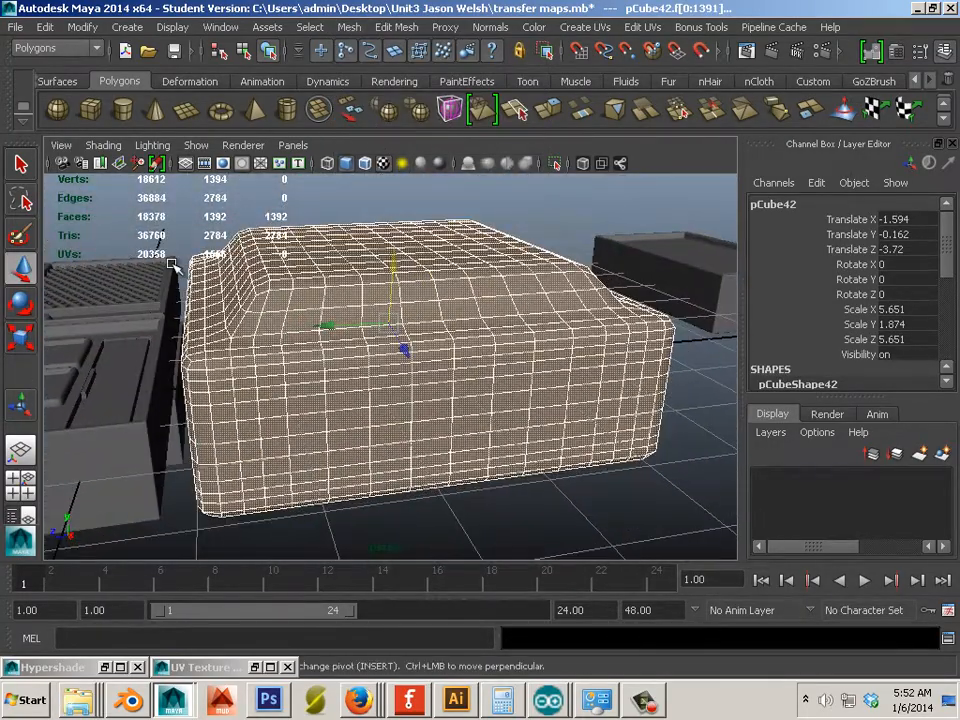
Step: Undo the smoothing and move the tapered block's top faces down close to the box's rim
{"action": "key", "text": "ctrl+z"}
{"action": "key", "text": "ctrl+z"}
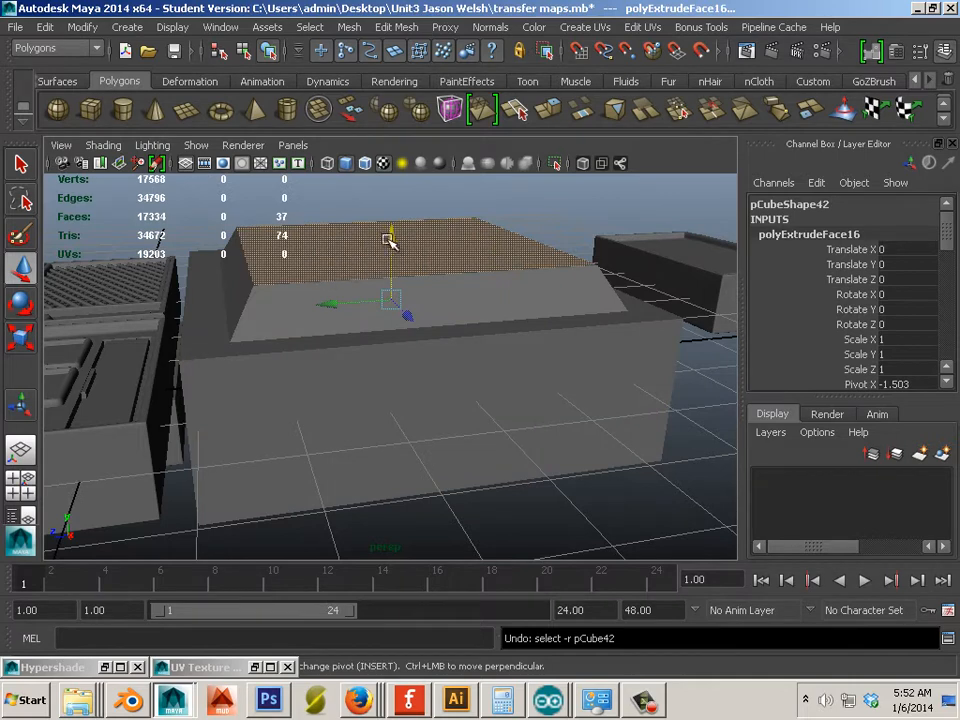
{"action": "left_click_drag", "start_coordinate": [389, 240], "coordinate": [383, 266]}
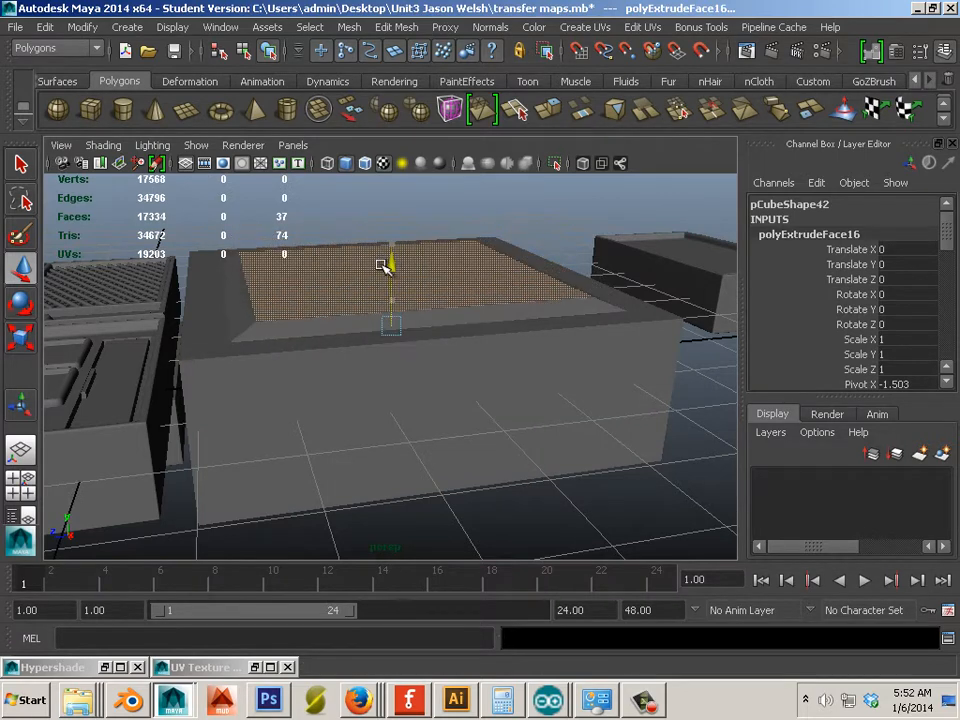
Step: Return to object mode, apply Smooth to the box twice and inspect its lowered top
{"action": "right_click_drag", "start_coordinate": [300, 260], "coordinate": [370, 243]}
{"action": "left_click", "coordinate": [349, 27]}
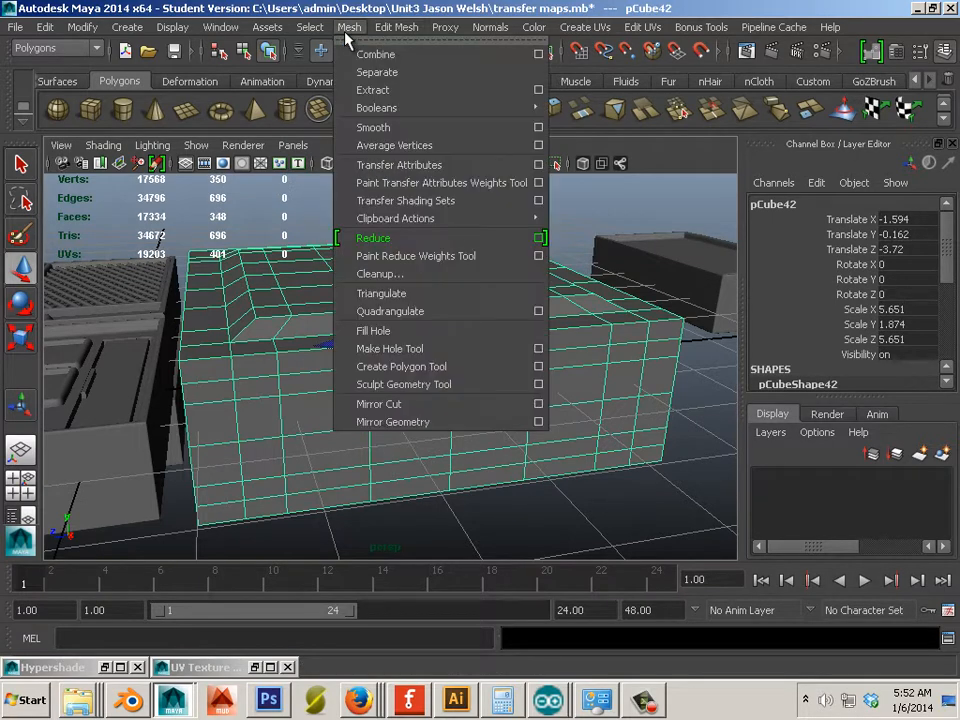
{"action": "left_click", "coordinate": [375, 127]}
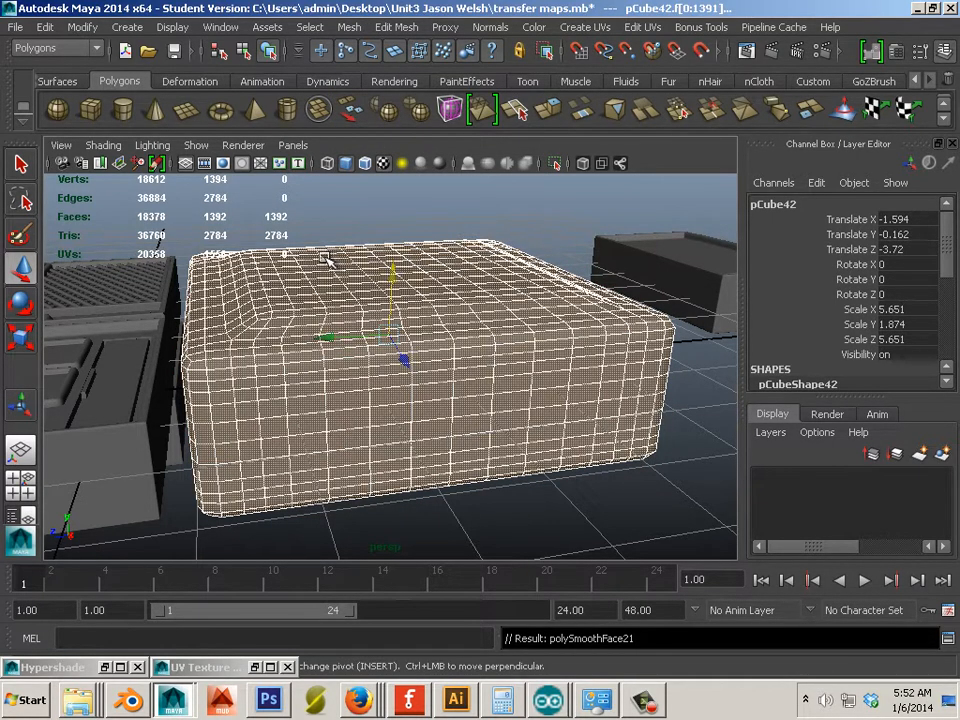
{"action": "key", "text": "g"}
{"action": "left_click", "coordinate": [289, 218]}
{"action": "left_click_drag", "start_coordinate": [289, 218], "coordinate": [403, 311], "text": "alt"}
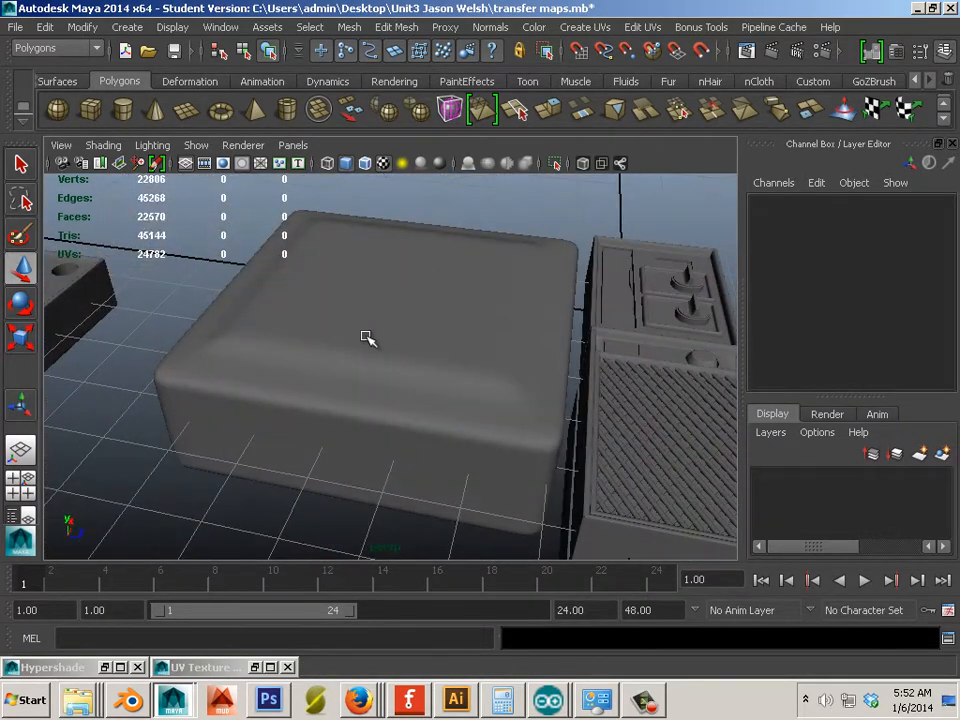
Step: Undo the smoothing, moving, scaling and extrusion of the top faces, back to the flat-topped box
{"action": "key", "text": "ctrl+z"}
{"action": "key", "text": "ctrl+z"}
{"action": "key", "text": "ctrl+z"}
{"action": "key", "text": "ctrl+z"}
{"action": "key", "text": "ctrl+z"}
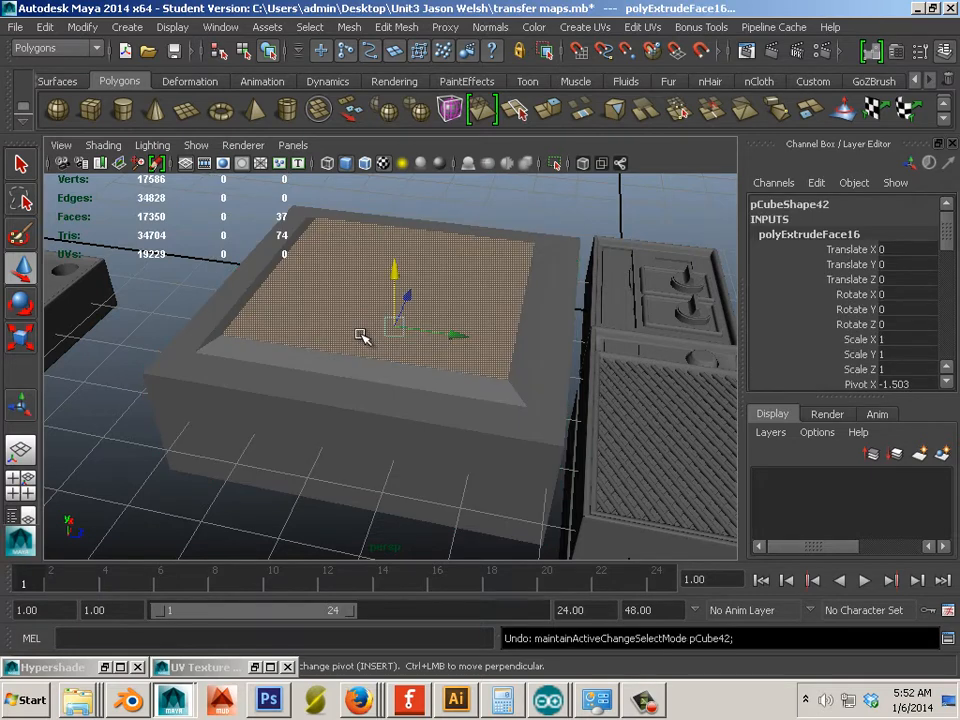
{"action": "key", "text": "ctrl+z"}
{"action": "key", "text": "ctrl+z"}
{"action": "key", "text": "ctrl+z"}
{"action": "key", "text": "ctrl+z"}
{"action": "key", "text": "ctrl+z"}
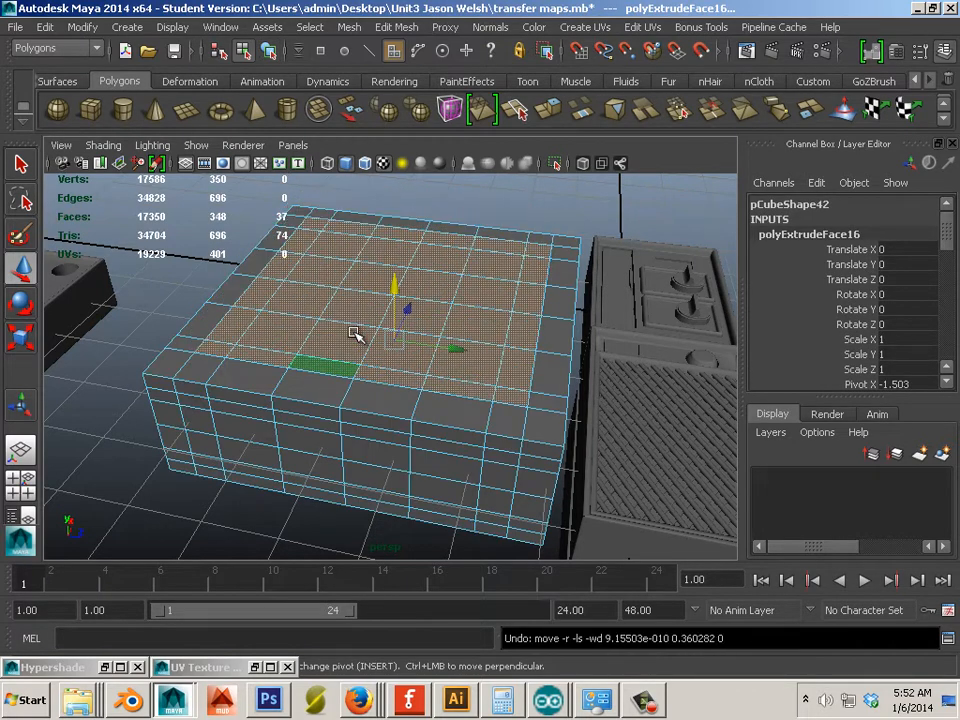
{"action": "key", "text": "ctrl+z"}
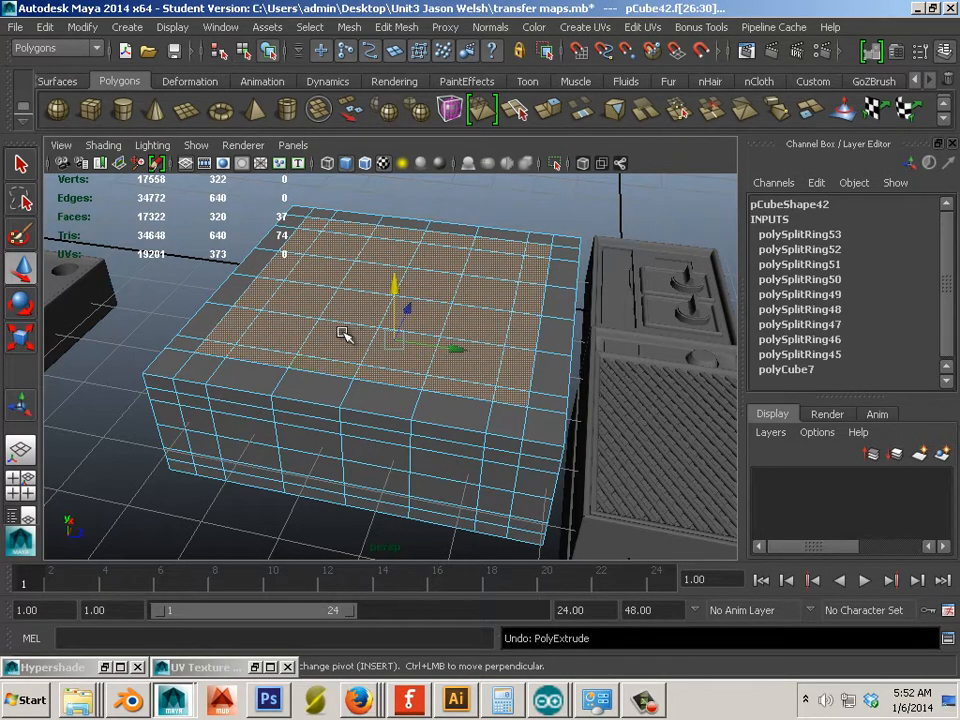
Step: Select the block of four central faces on the box's flat top and move them slightly upward
{"action": "right_click_drag", "start_coordinate": [343, 333], "coordinate": [410, 285]}
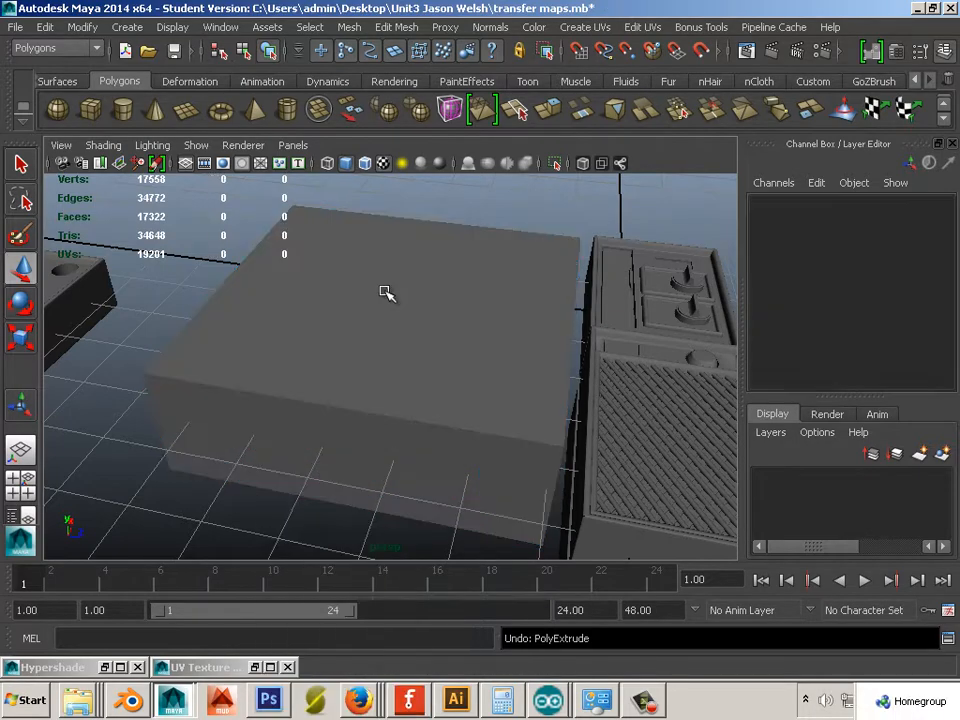
{"action": "left_click", "coordinate": [317, 334]}
{"action": "left_click_drag", "start_coordinate": [317, 334], "coordinate": [431, 328], "text": "alt"}
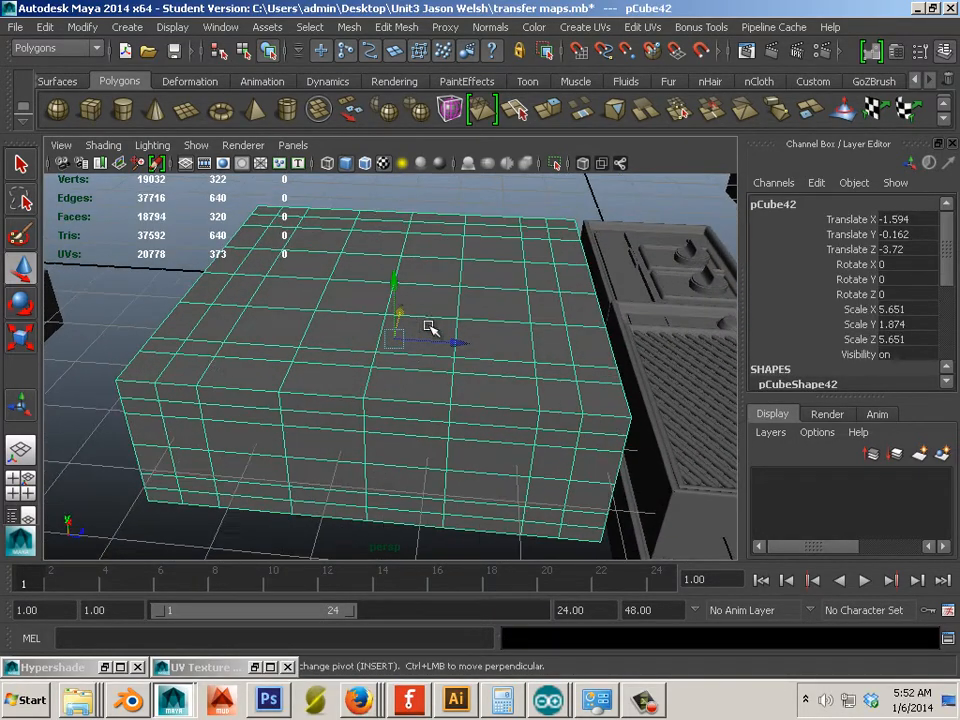
{"action": "right_click_drag", "start_coordinate": [431, 328], "coordinate": [429, 356]}
{"action": "left_click", "coordinate": [429, 308]}
{"action": "left_click_drag", "start_coordinate": [461, 317], "coordinate": [435, 317], "text": "alt"}
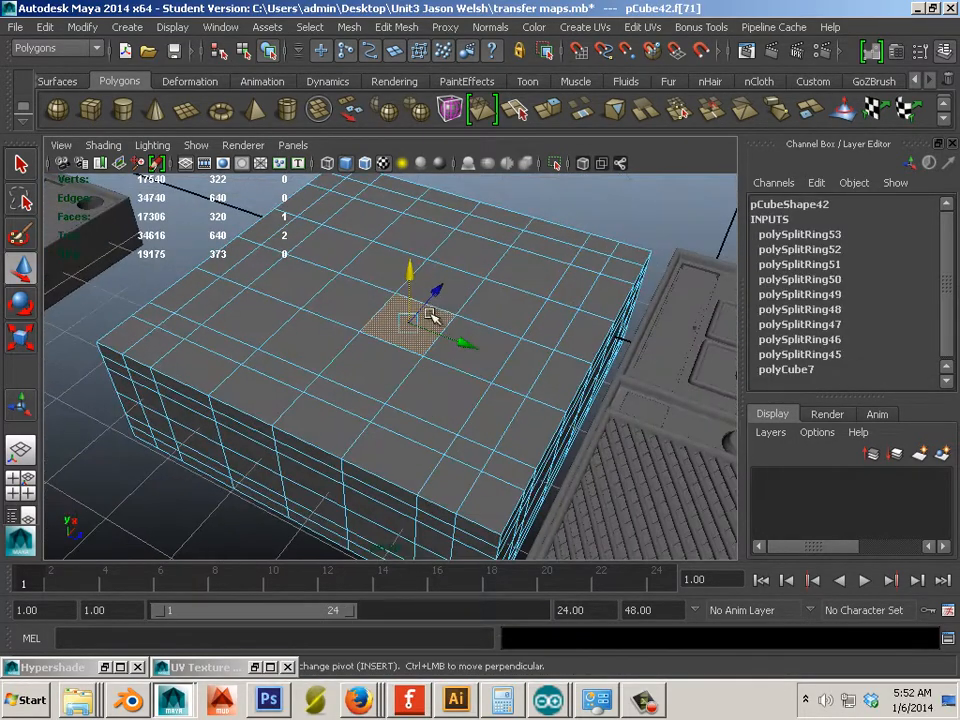
{"action": "left_click", "coordinate": [346, 296], "text": "shift"}
{"action": "left_click", "coordinate": [446, 287], "text": "shift"}
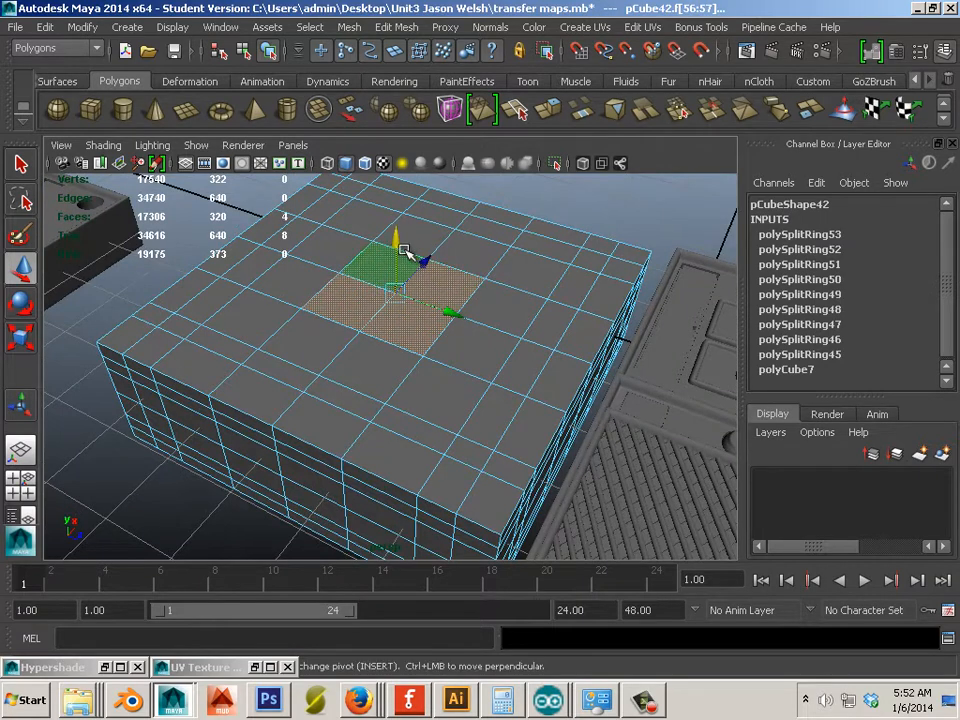
{"action": "left_click_drag", "start_coordinate": [397, 242], "coordinate": [396, 231]}
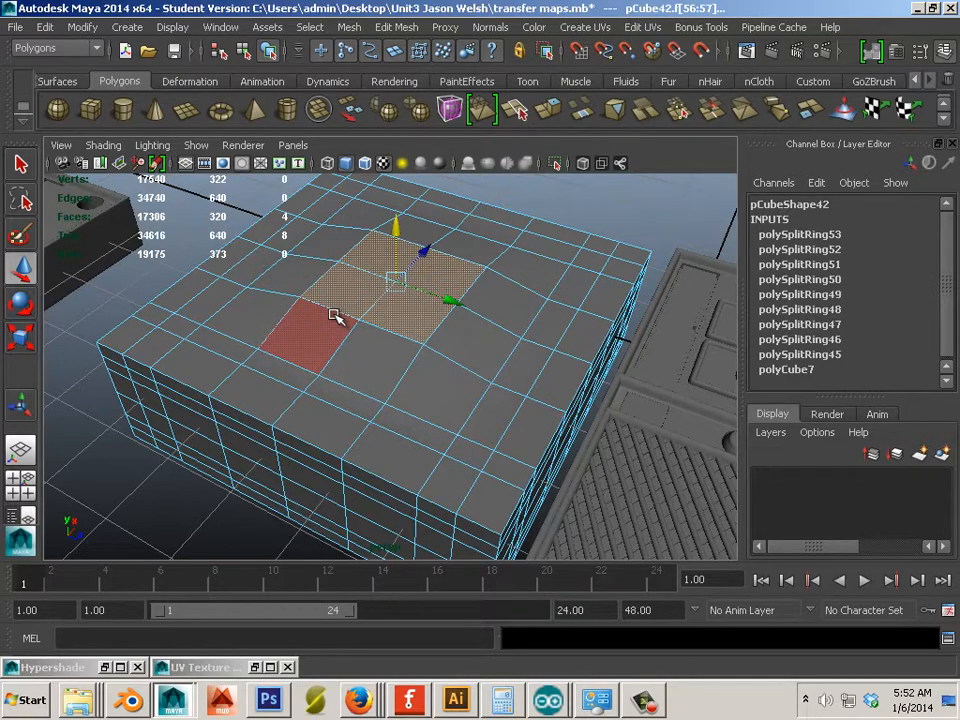
Step: Return to object mode and apply Smooth once to the box with the raised centre
{"action": "right_click_drag", "start_coordinate": [336, 317], "coordinate": [412, 279]}
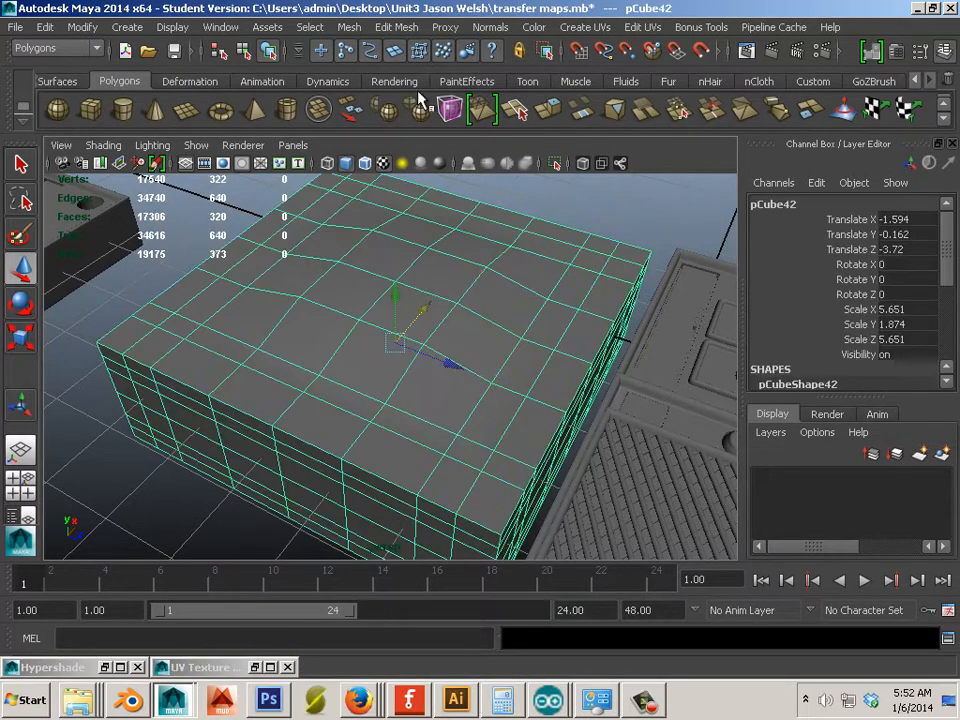
{"action": "left_click", "coordinate": [353, 30]}
{"action": "left_click", "coordinate": [362, 127]}
{"action": "left_click", "coordinate": [226, 222]}
{"action": "scroll", "coordinate": [280, 279], "scroll_direction": "down", "scroll_amount": 3}
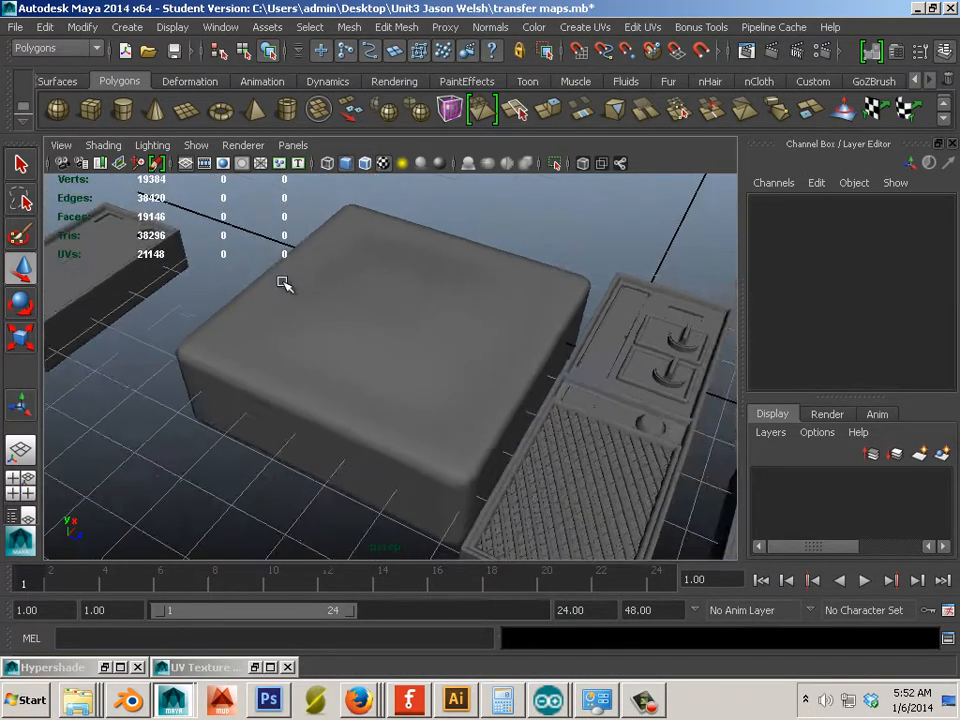
{"action": "left_click_drag", "start_coordinate": [282, 283], "coordinate": [452, 319], "text": "alt"}
Step: Examine the smoothed box's gently domed top, rounded edges and near corner from several sides
{"action": "left_click", "coordinate": [439, 433]}
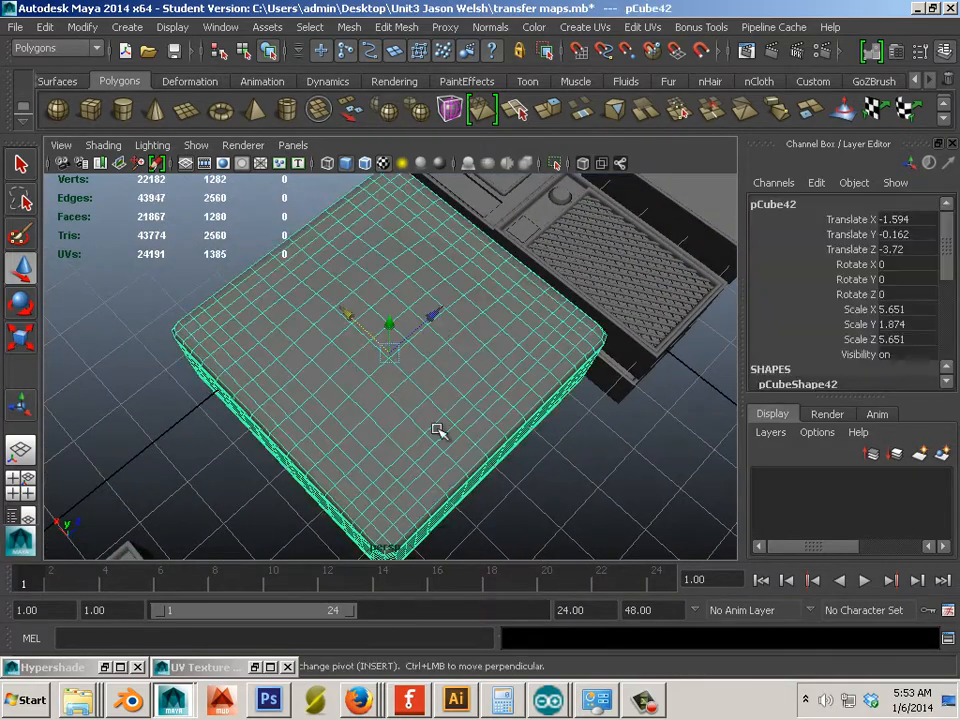
{"action": "left_click", "coordinate": [490, 456]}
{"action": "left_click_drag", "start_coordinate": [490, 456], "coordinate": [619, 396], "text": "alt"}
{"action": "left_click_drag", "start_coordinate": [403, 411], "coordinate": [587, 428], "text": "alt"}
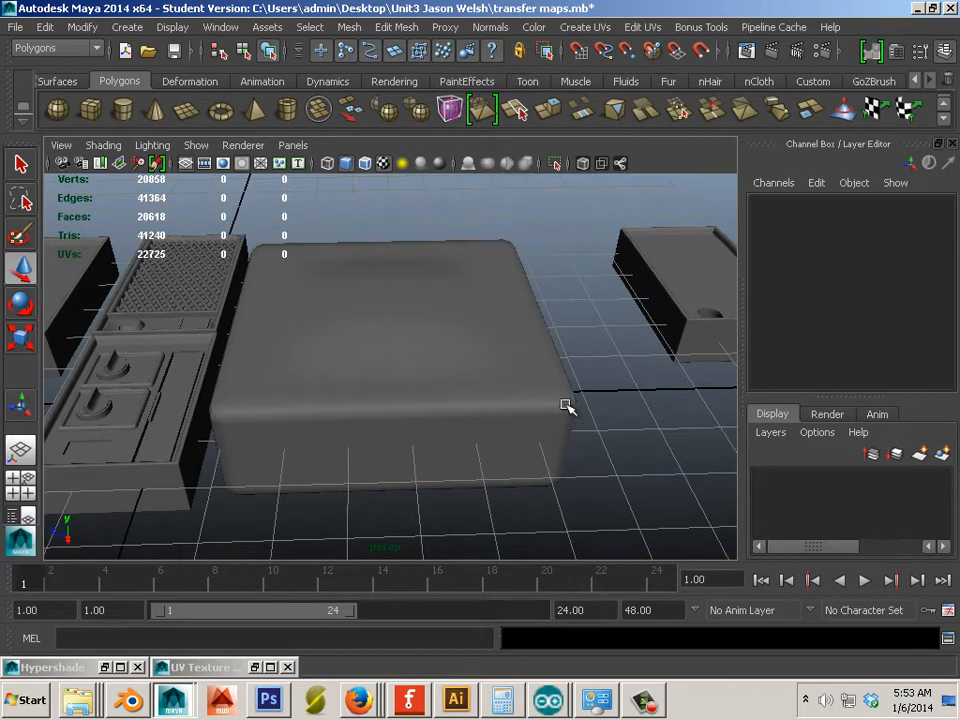
{"action": "left_click_drag", "start_coordinate": [532, 404], "coordinate": [353, 466], "text": "alt"}
{"action": "left_click", "coordinate": [353, 466]}
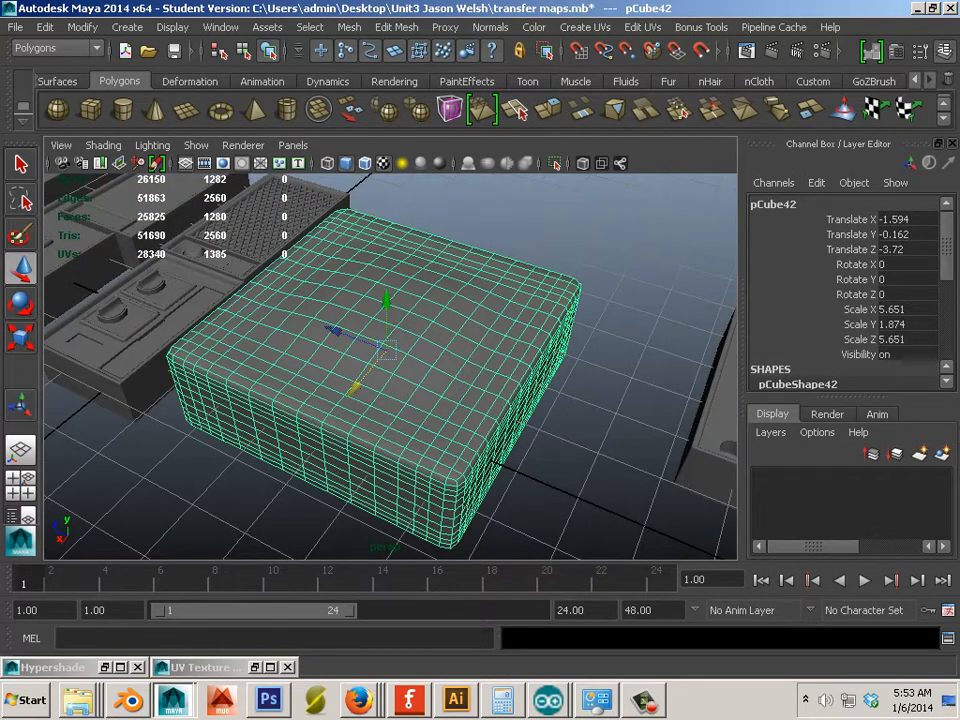
{"action": "left_click_drag", "start_coordinate": [958, 132], "coordinate": [580, 93]}
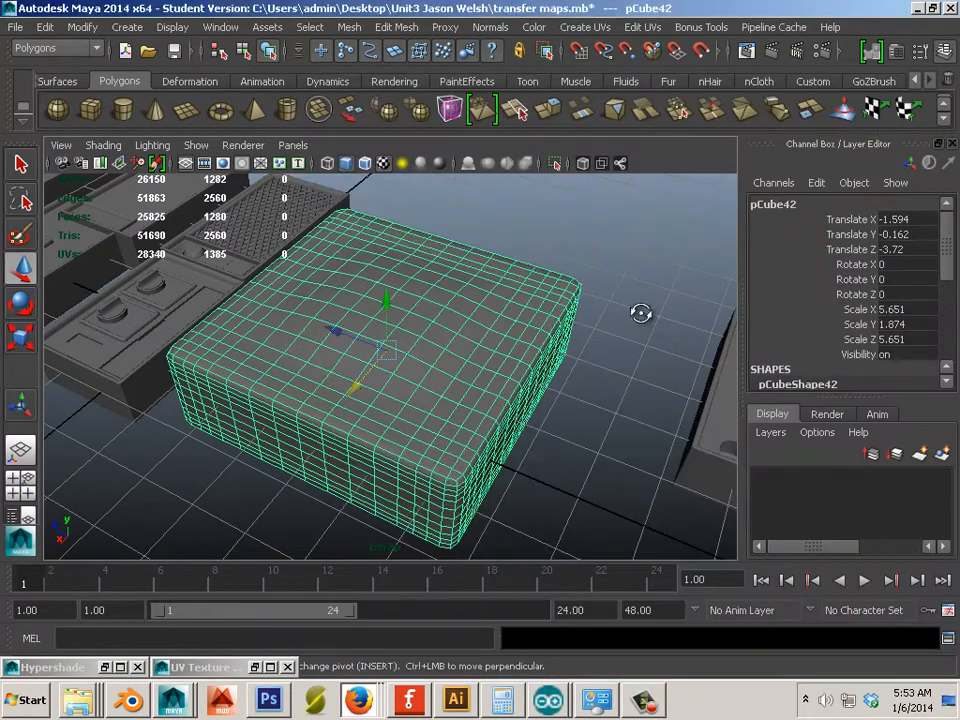
{"action": "left_click_drag", "start_coordinate": [641, 313], "coordinate": [557, 349], "text": "alt"}
{"action": "right_click_drag", "start_coordinate": [557, 349], "coordinate": [616, 377], "text": "alt"}
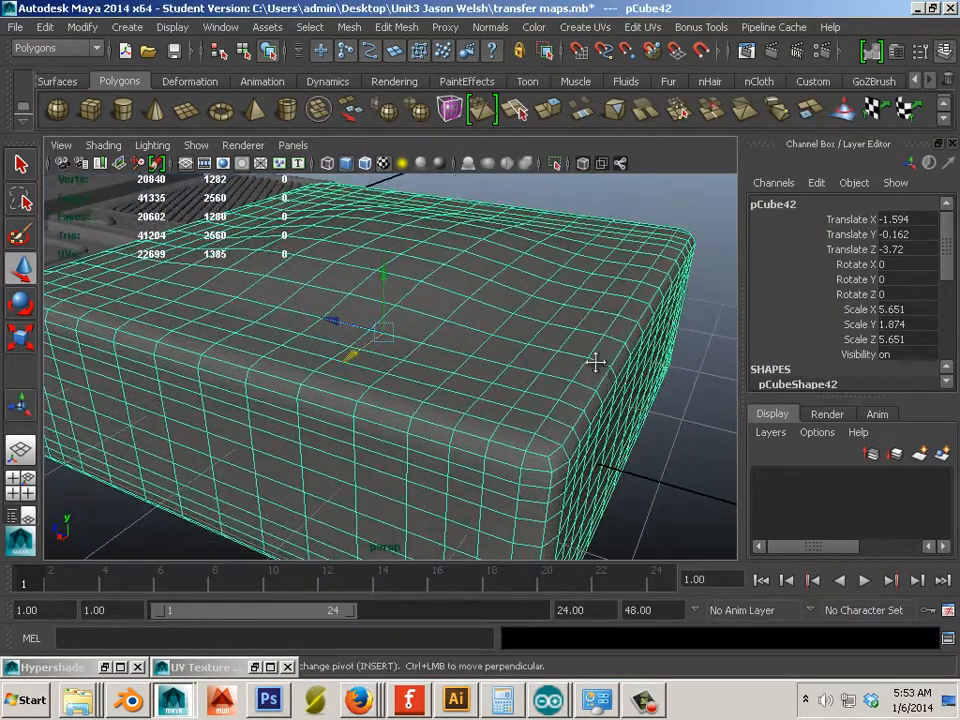
{"action": "left_click_drag", "start_coordinate": [595, 362], "coordinate": [557, 358], "text": "alt"}
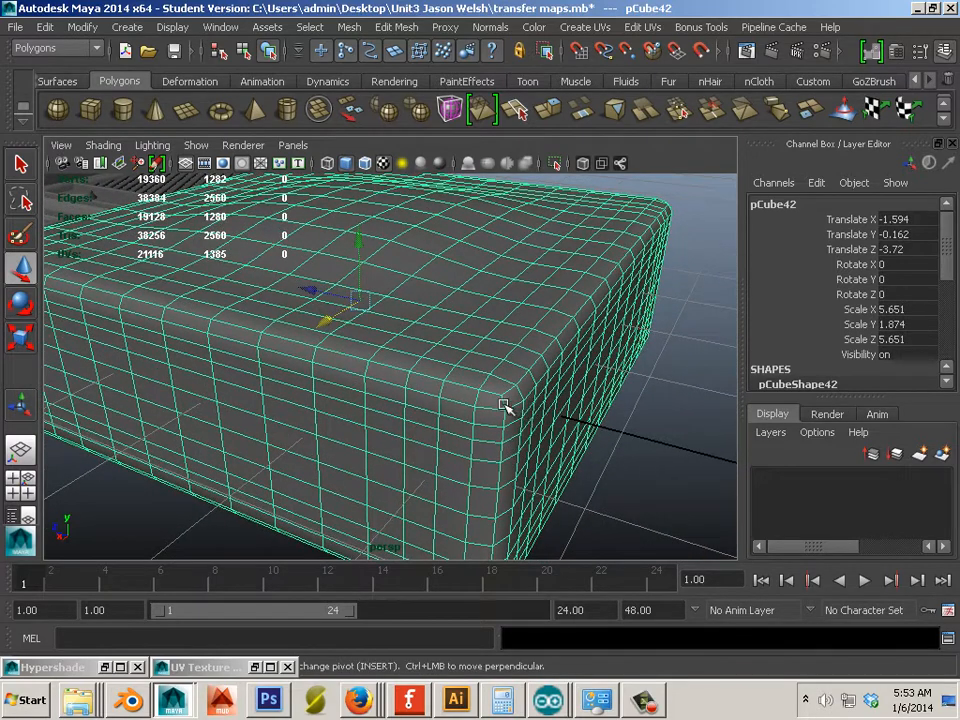
Step: Switch the box to edge selection, try selecting the vertical edge loop at its near corner and clear that selection
{"action": "right_click_drag", "start_coordinate": [505, 405], "coordinate": [499, 350]}
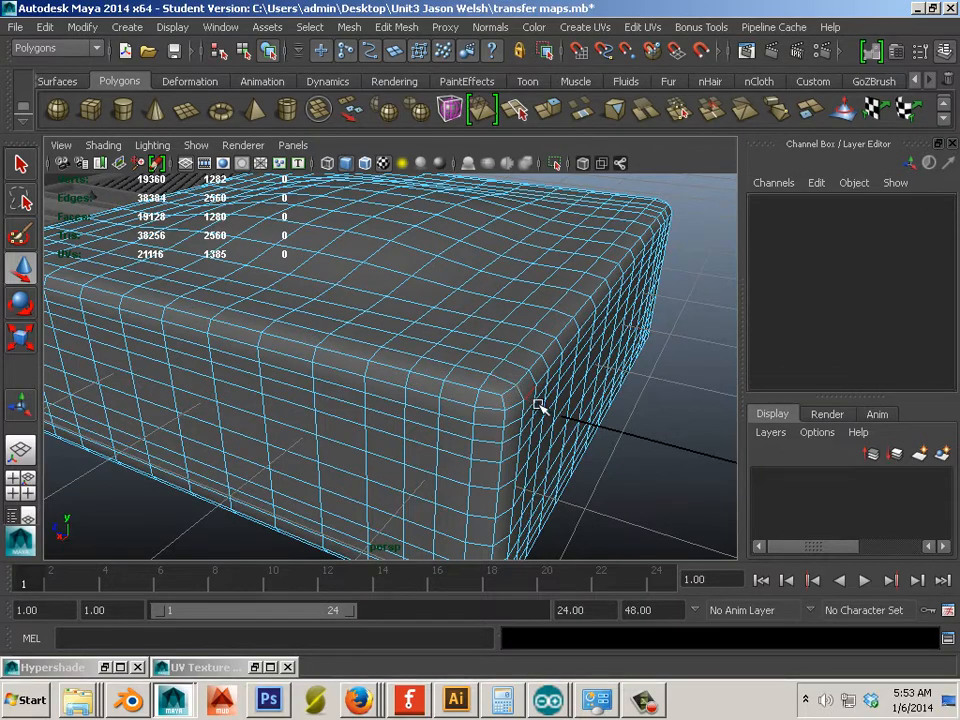
{"action": "left_click_drag", "start_coordinate": [540, 407], "coordinate": [482, 361], "text": "alt"}
{"action": "right_click_drag", "start_coordinate": [482, 361], "coordinate": [522, 377], "text": "alt"}
{"action": "middle_click_drag", "start_coordinate": [480, 355], "coordinate": [475, 398], "text": "alt"}
{"action": "double_click", "coordinate": [445, 387]}
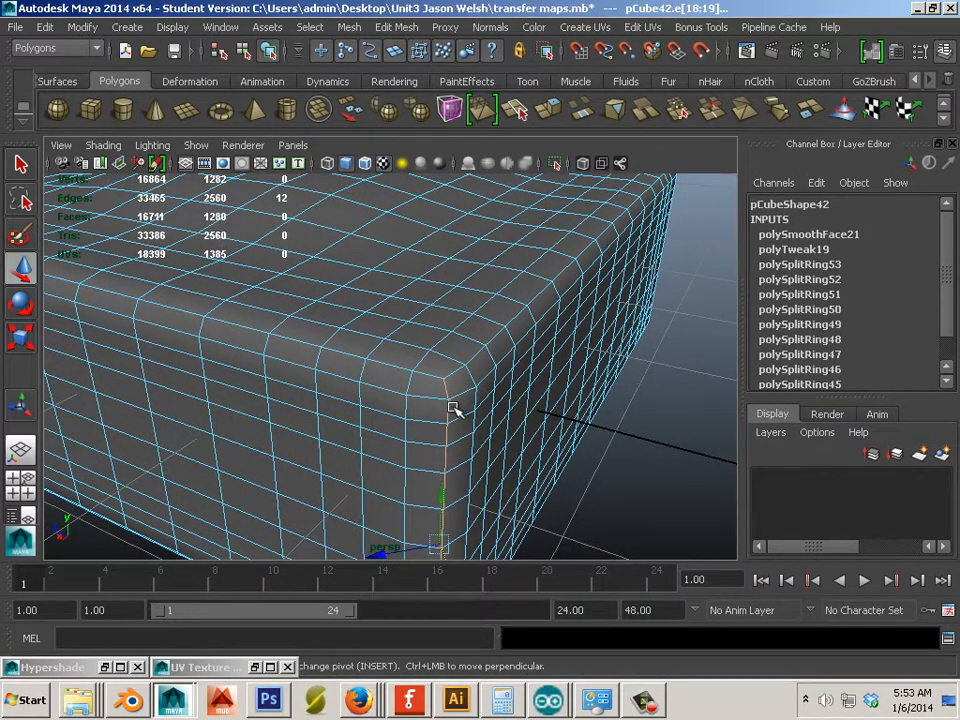
{"action": "left_click", "coordinate": [492, 421]}
Step: Select three stacked vertical rim edges near the box's corner, extend them to edge rings and convert the selection to faces
{"action": "left_click", "coordinate": [414, 386]}
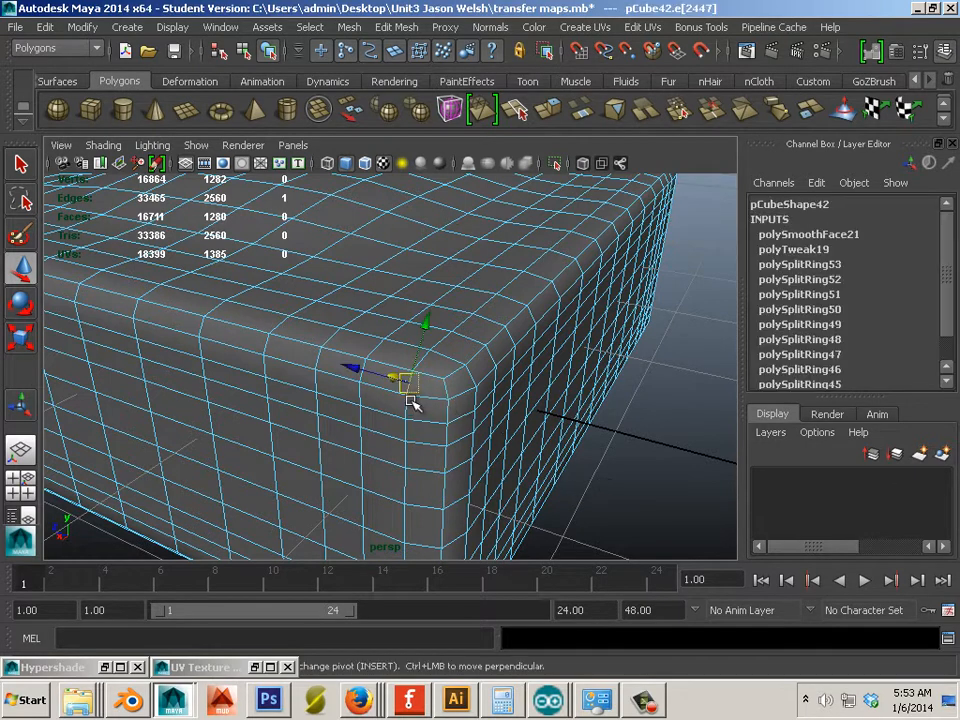
{"action": "left_click", "coordinate": [453, 428], "text": "shift"}
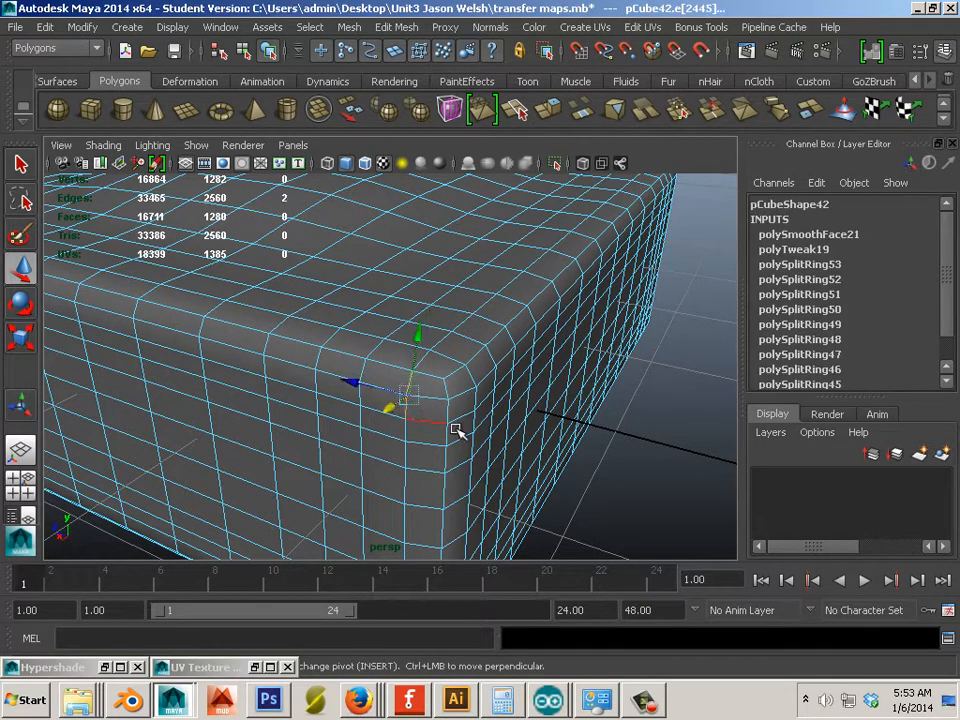
{"action": "left_click", "coordinate": [405, 432], "text": "shift"}
{"action": "right_click", "coordinate": [407, 432], "text": "shift"}
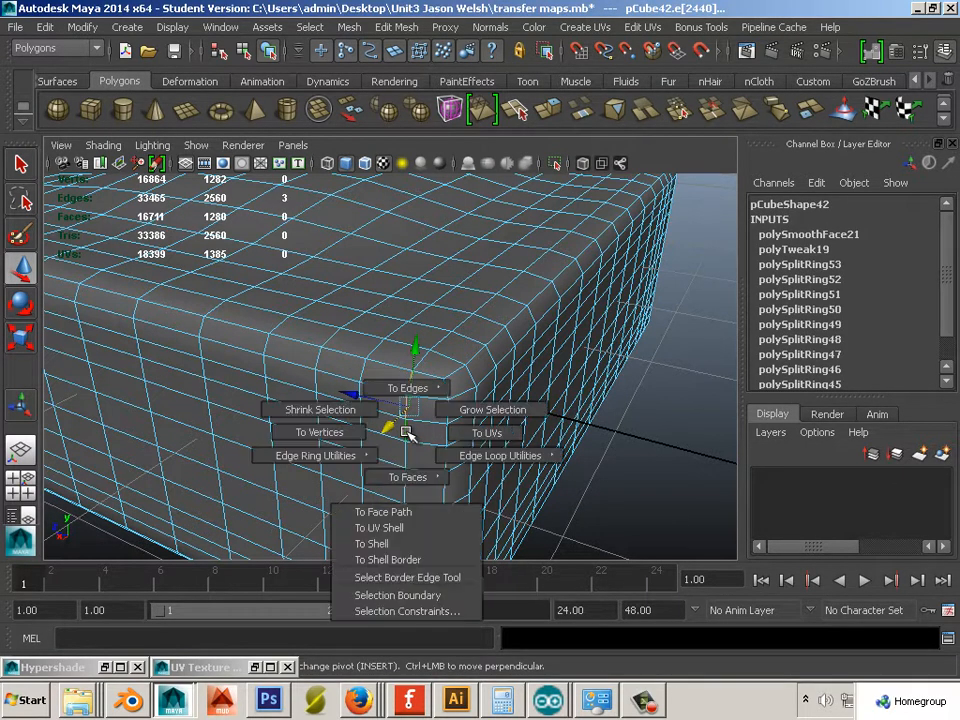
{"action": "right_click_drag", "start_coordinate": [403, 432], "coordinate": [330, 472], "text": "shift"}
{"action": "right_click", "coordinate": [375, 388], "text": "shift"}
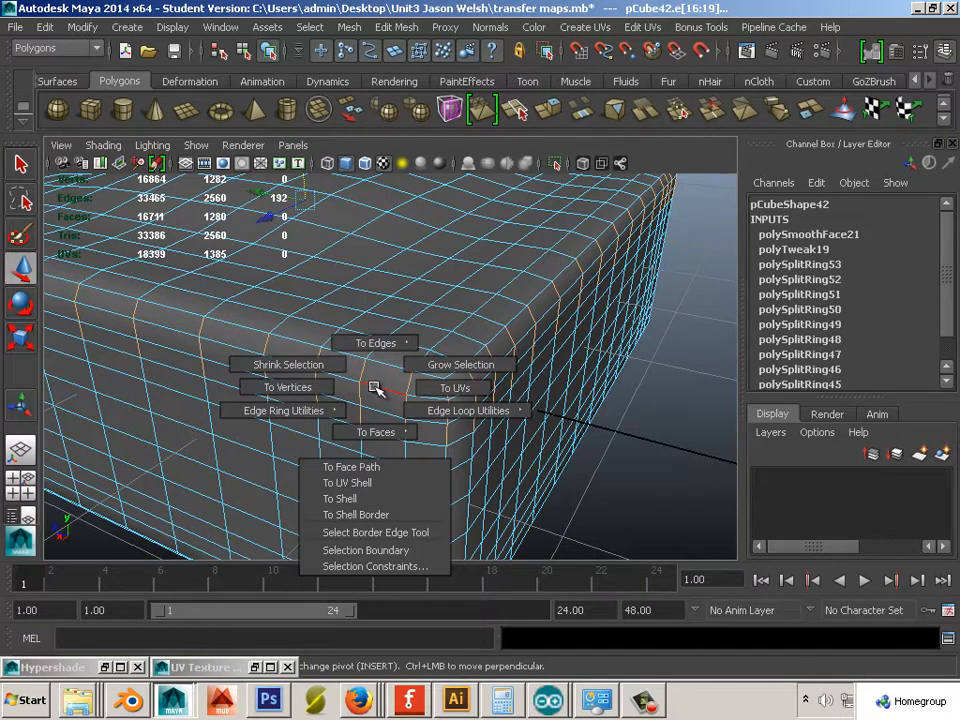
{"action": "right_click_drag", "start_coordinate": [375, 388], "coordinate": [369, 465], "text": "shift"}
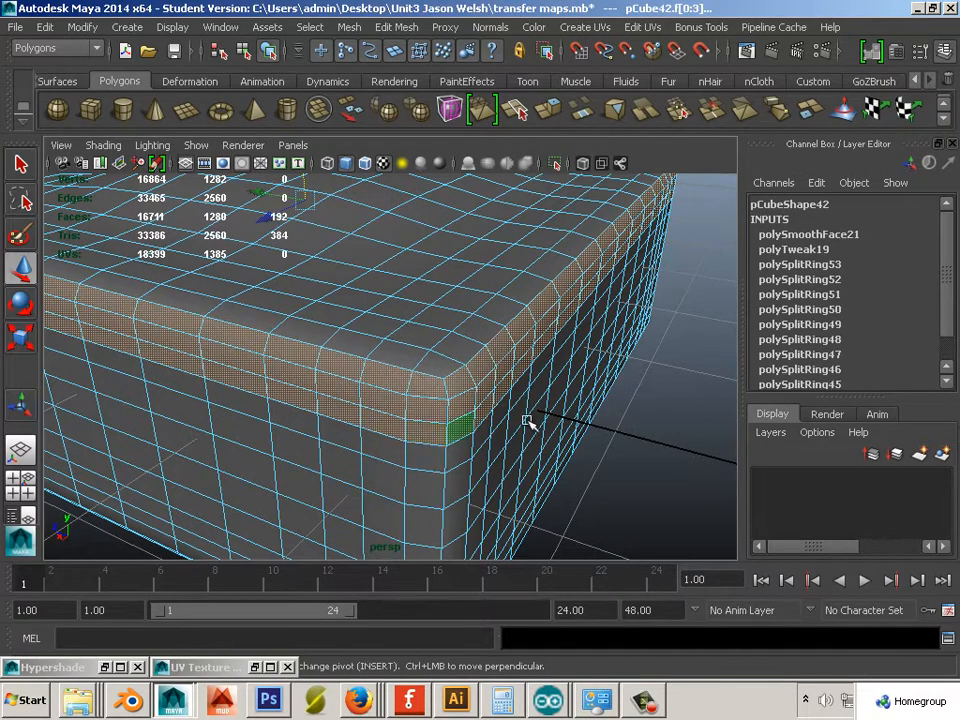
Step: Duplicate the selected rim faces as a separate band offset slightly outward, and select only that band in object mode
{"action": "right_click_drag", "start_coordinate": [575, 420], "coordinate": [473, 413], "text": "alt"}
{"action": "left_click_drag", "start_coordinate": [473, 413], "coordinate": [437, 409], "text": "alt"}
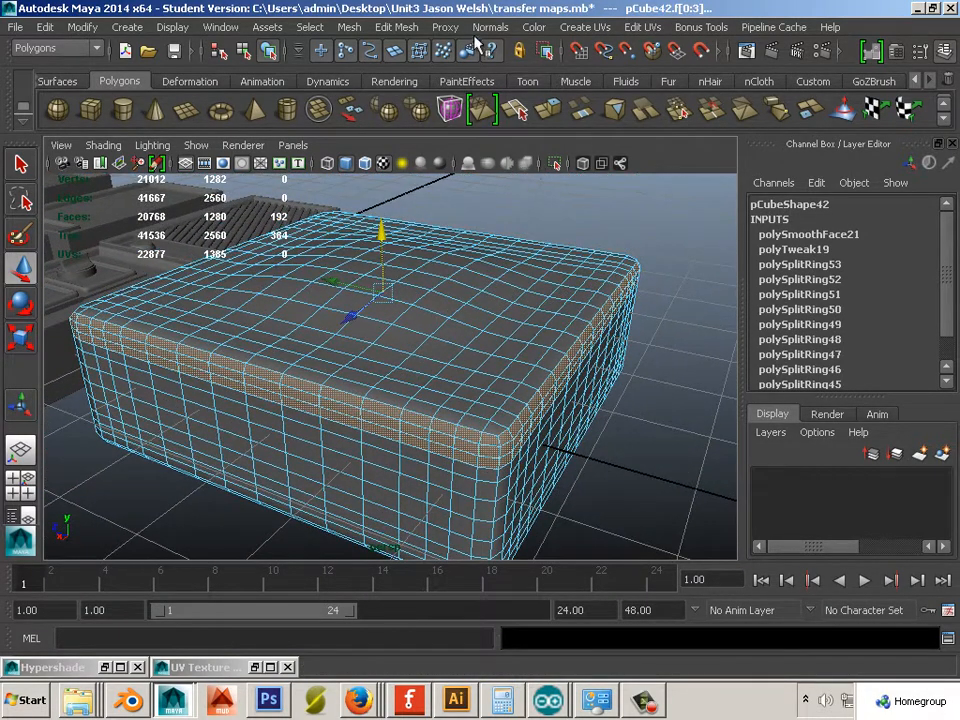
{"action": "left_click", "coordinate": [405, 28]}
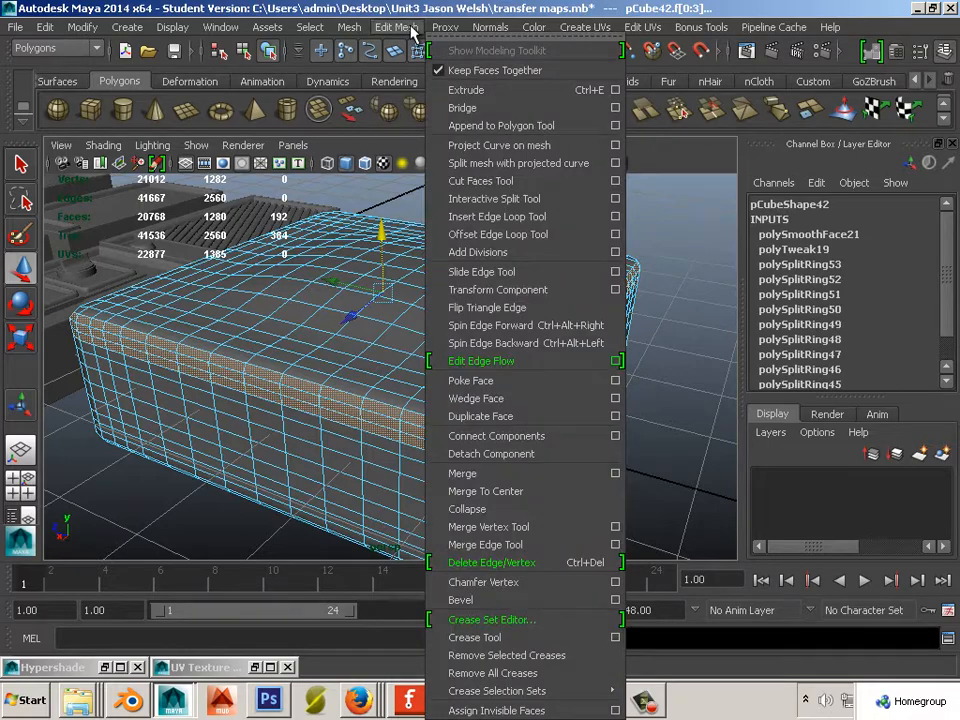
{"action": "left_click", "coordinate": [518, 418]}
{"action": "left_click_drag", "start_coordinate": [514, 407], "coordinate": [486, 416], "text": "alt"}
{"action": "left_click_drag", "start_coordinate": [307, 307], "coordinate": [306, 308]}
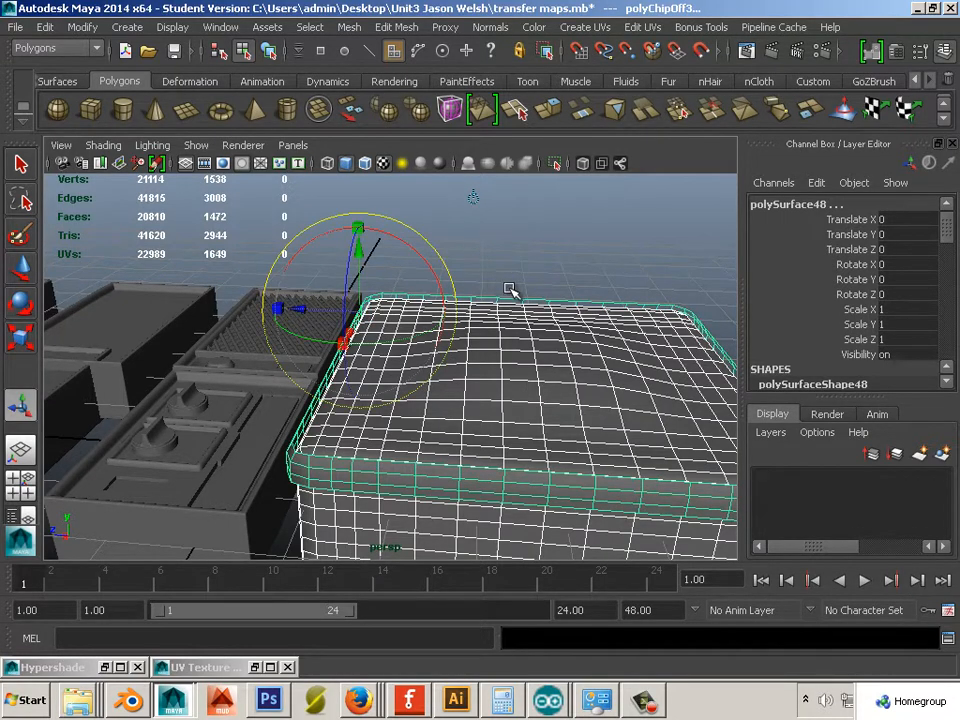
{"action": "right_click_drag", "start_coordinate": [509, 289], "coordinate": [538, 281]}
{"action": "left_click", "coordinate": [529, 305]}
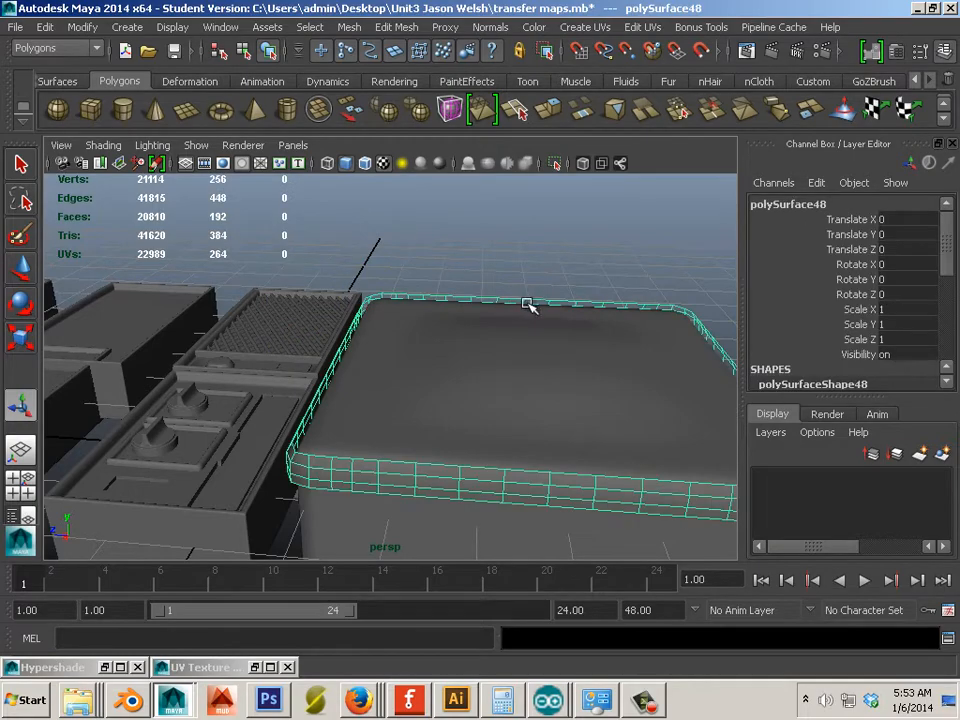
Step: Examine the separate rim band around the box's top from several sides and up close
{"action": "left_click_drag", "start_coordinate": [529, 305], "coordinate": [394, 373], "text": "alt"}
{"action": "right_click_drag", "start_coordinate": [394, 373], "coordinate": [369, 373], "text": "alt"}
{"action": "left_click_drag", "start_coordinate": [369, 373], "coordinate": [351, 304], "text": "alt"}
{"action": "right_click_drag", "start_coordinate": [351, 304], "coordinate": [341, 303], "text": "alt"}
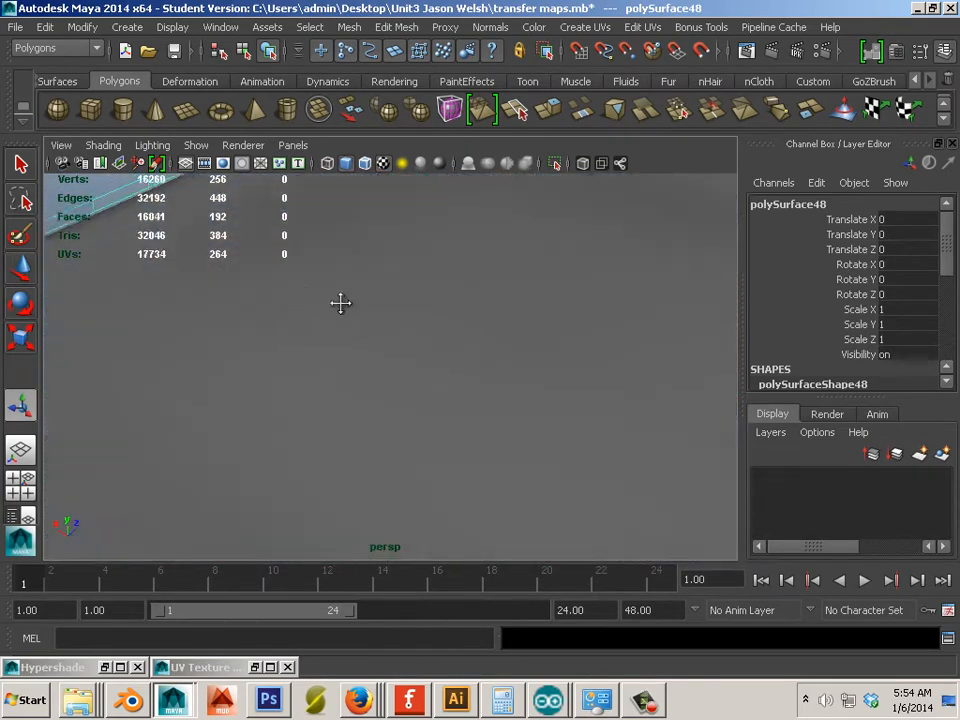
{"action": "middle_click_drag", "start_coordinate": [341, 303], "coordinate": [480, 358], "text": "alt"}
{"action": "right_click_drag", "start_coordinate": [308, 343], "coordinate": [268, 345], "text": "alt"}
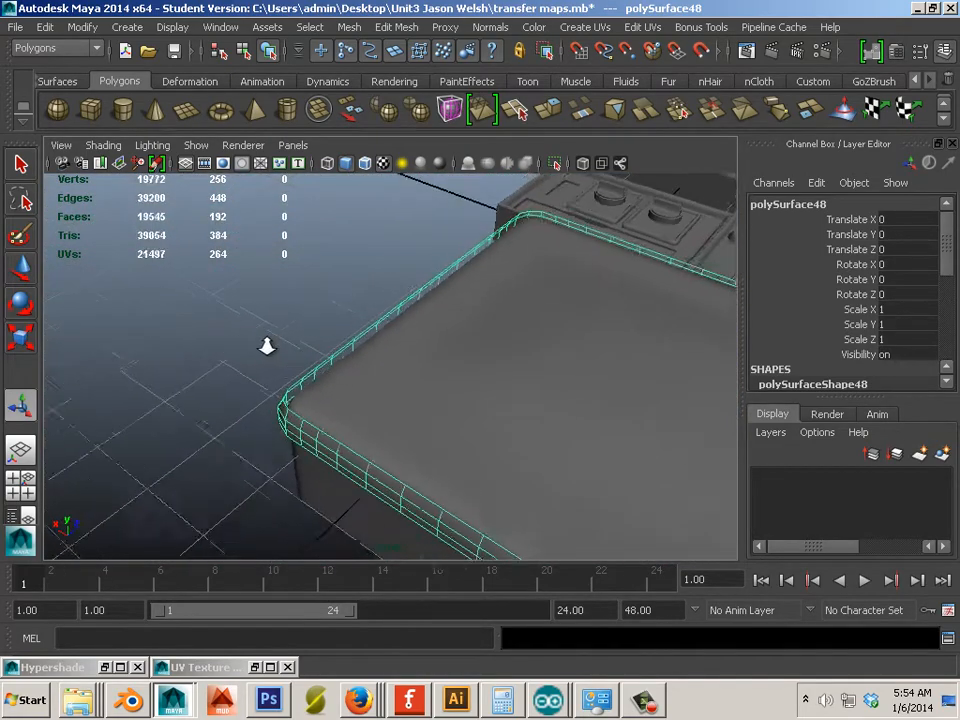
{"action": "left_click_drag", "start_coordinate": [268, 345], "coordinate": [456, 345], "text": "alt"}
{"action": "middle_click_drag", "start_coordinate": [456, 345], "coordinate": [276, 396], "text": "alt"}
{"action": "left_click_drag", "start_coordinate": [276, 396], "coordinate": [275, 379], "text": "alt"}
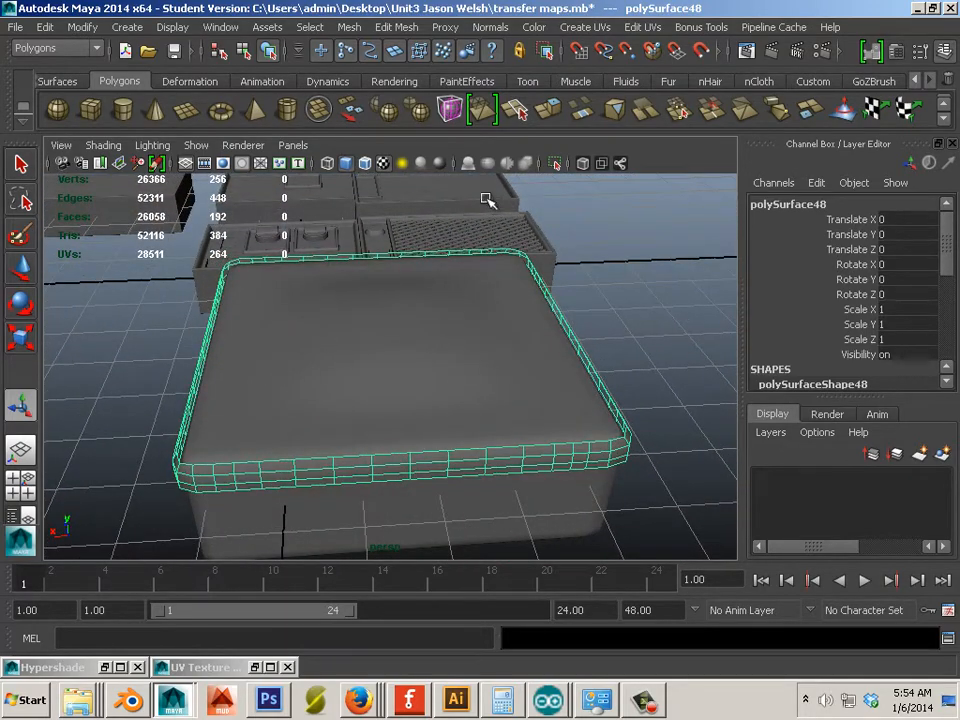
Step: Extrude the rim band slightly outward to give it thickness, and reselect it in object mode
{"action": "left_click", "coordinate": [547, 112]}
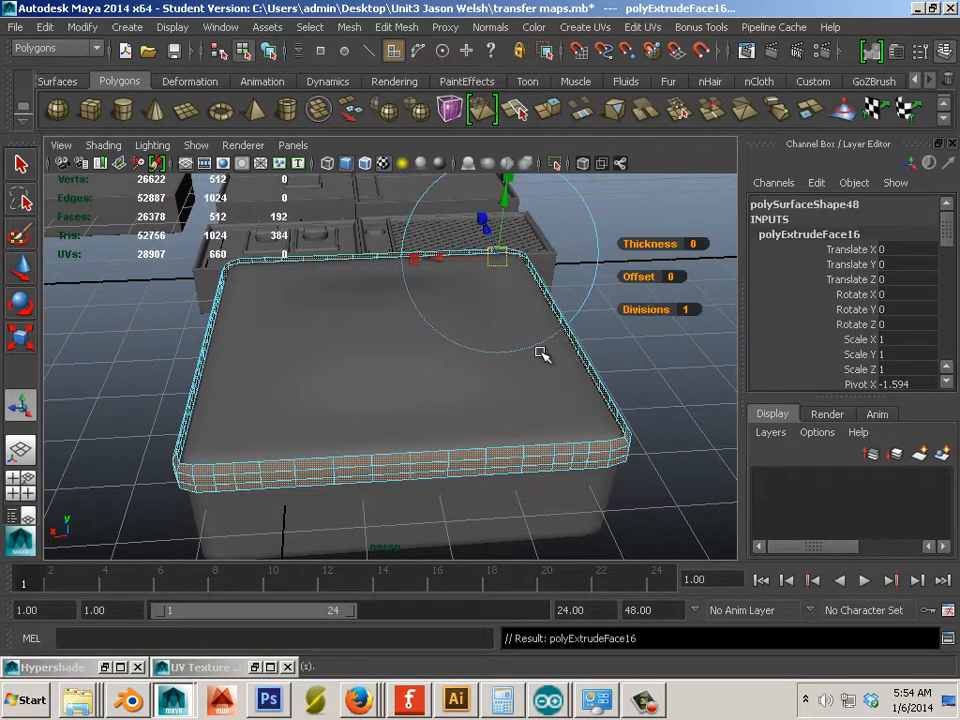
{"action": "left_click_drag", "start_coordinate": [572, 337], "coordinate": [486, 390], "text": "alt"}
{"action": "right_click_drag", "start_coordinate": [486, 390], "coordinate": [560, 395], "text": "alt"}
{"action": "middle_click_drag", "start_coordinate": [560, 395], "coordinate": [429, 406], "text": "alt"}
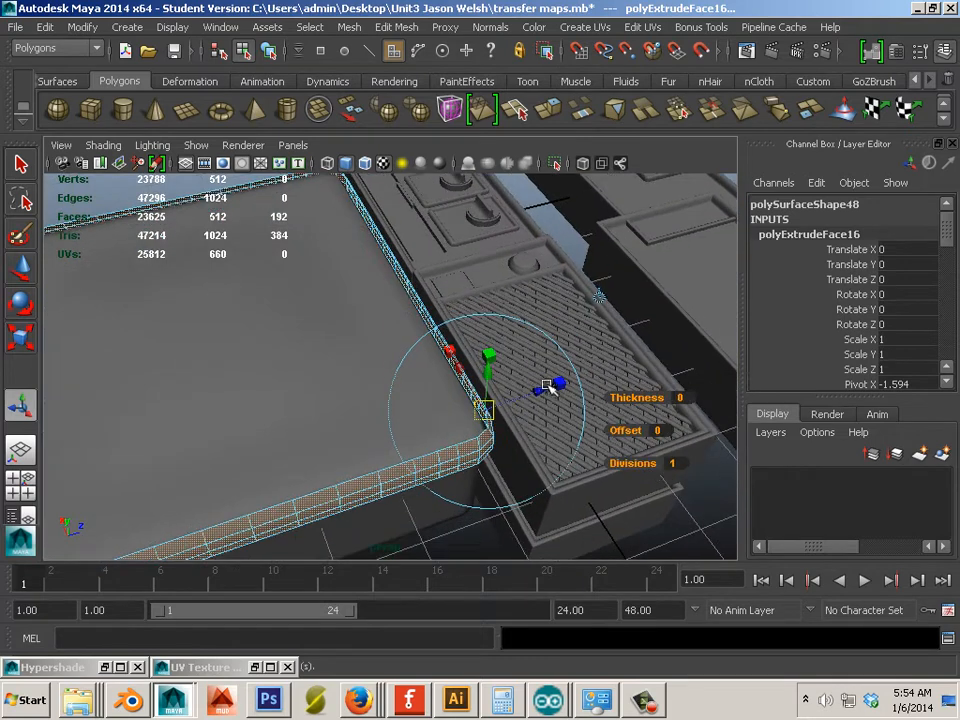
{"action": "left_click_drag", "start_coordinate": [547, 387], "coordinate": [536, 385]}
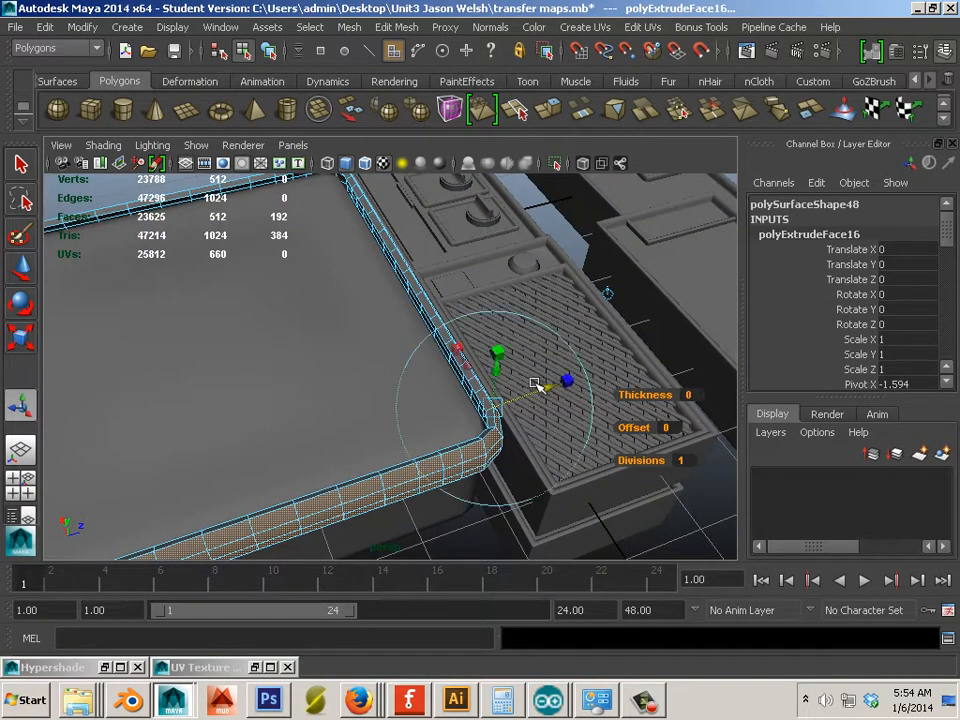
{"action": "right_click_drag", "start_coordinate": [405, 264], "coordinate": [422, 259]}
{"action": "left_click", "coordinate": [407, 274]}
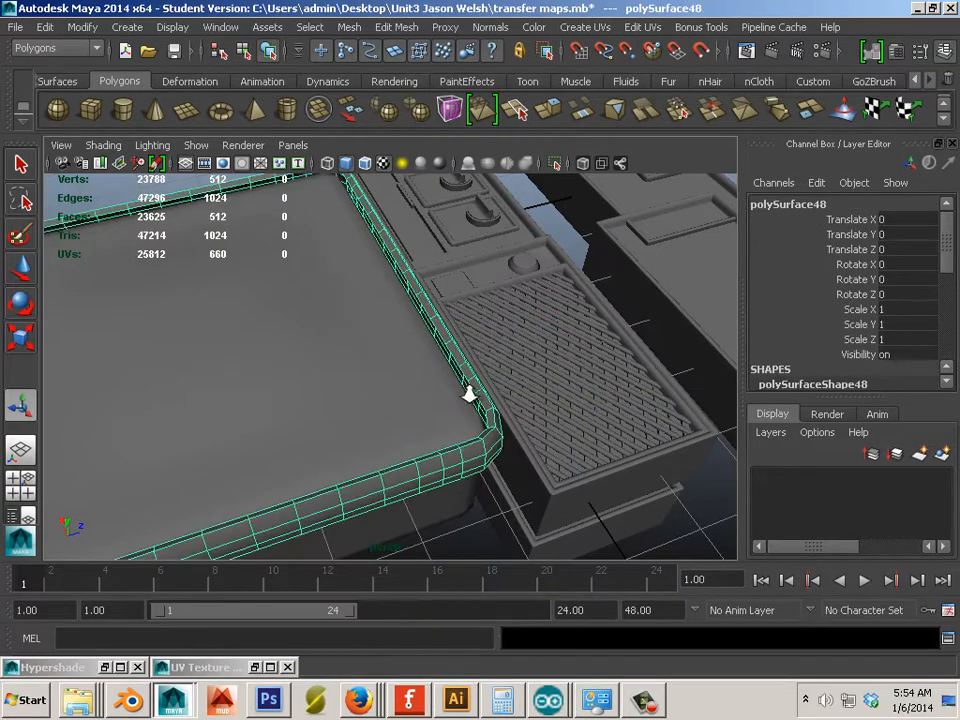
Step: Scale the thickened rim band uniformly to 0.968 so it sits tighter around the box, and clear the selection
{"action": "right_click_drag", "start_coordinate": [469, 393], "coordinate": [360, 388], "text": "alt"}
{"action": "left_click_drag", "start_coordinate": [360, 388], "coordinate": [360, 362], "text": "alt"}
{"action": "middle_click_drag", "start_coordinate": [337, 380], "coordinate": [490, 363], "text": "alt"}
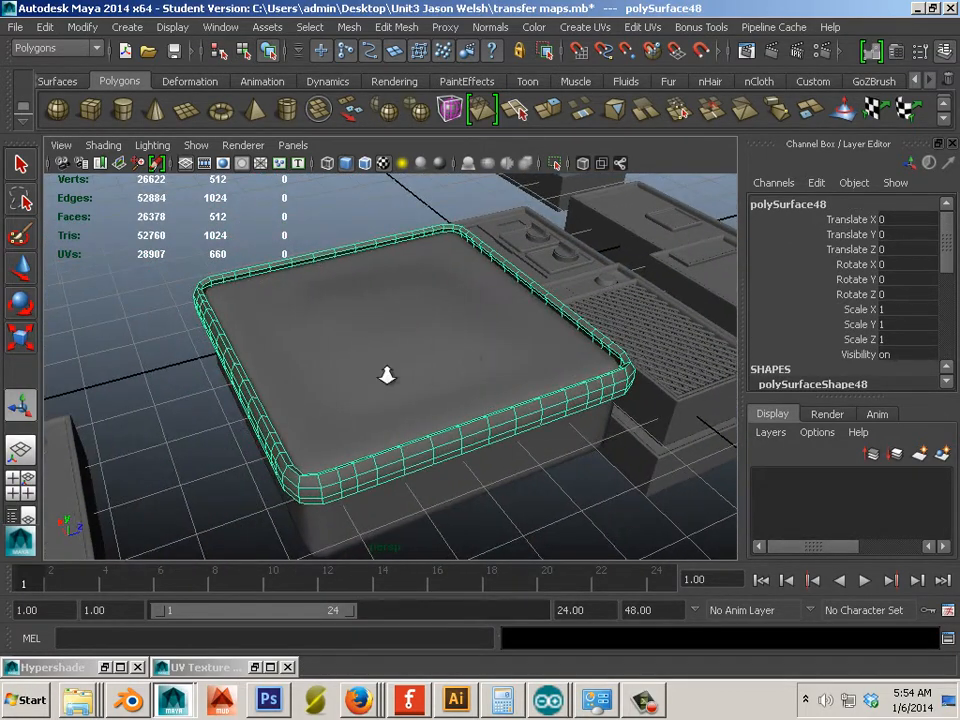
{"action": "right_click_drag", "start_coordinate": [387, 375], "coordinate": [392, 407], "text": "alt"}
{"action": "left_click_drag", "start_coordinate": [392, 407], "coordinate": [343, 390], "text": "alt"}
{"action": "left_click", "coordinate": [20, 337]}
{"action": "left_click_drag", "start_coordinate": [391, 357], "coordinate": [390, 367]}
{"action": "left_click", "coordinate": [86, 377]}
{"action": "left_click_drag", "start_coordinate": [207, 391], "coordinate": [186, 376], "text": "alt"}
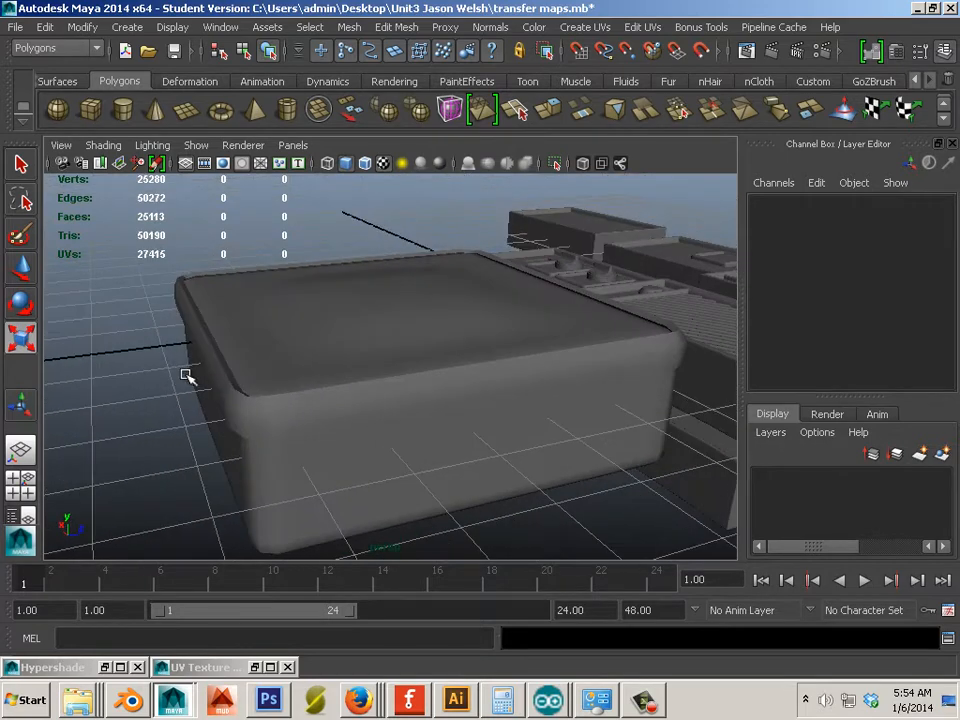
Step: Select the rim band and raise it to a Translate Y of 0.03
{"action": "left_click", "coordinate": [218, 366]}
{"action": "left_click", "coordinate": [23, 268]}
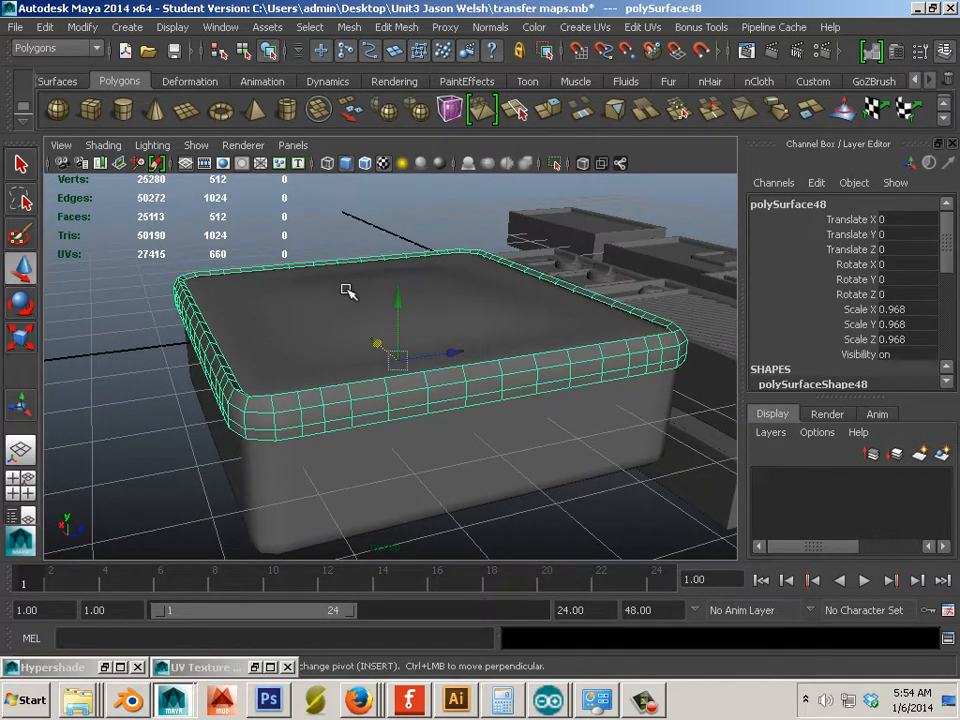
{"action": "left_click_drag", "start_coordinate": [391, 298], "coordinate": [396, 293]}
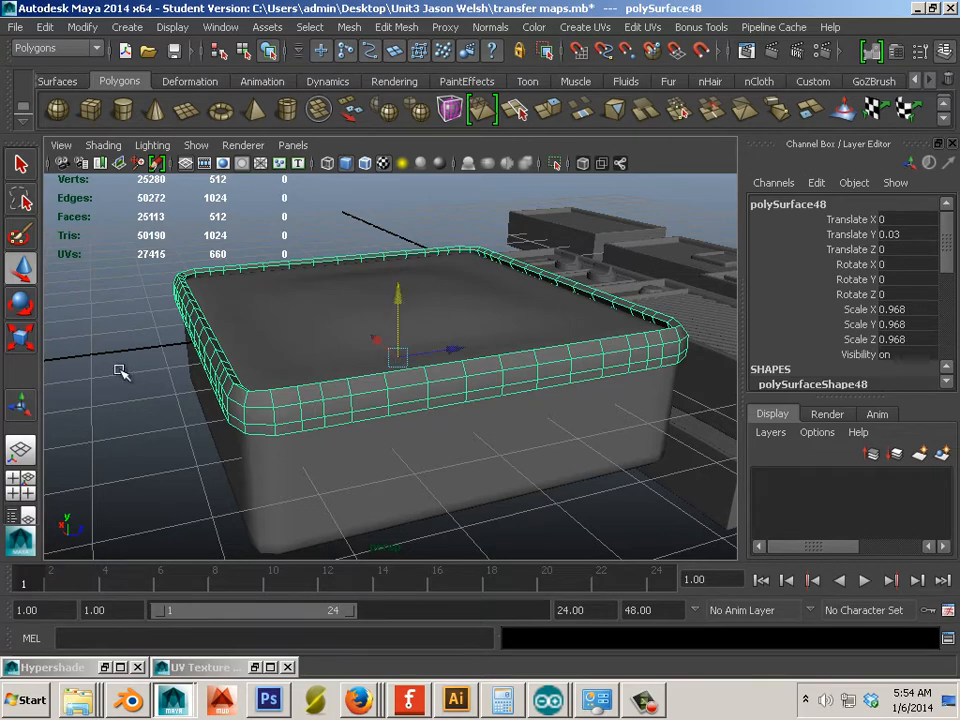
{"action": "left_click_drag", "start_coordinate": [161, 382], "coordinate": [204, 269], "text": "alt"}
Step: Bring the vintage-tv-set.jpg reference in Firefox over Maya, compare its screen frame with the rim band, and return to Maya
{"action": "left_click_drag", "start_coordinate": [959, 120], "coordinate": [318, 166]}
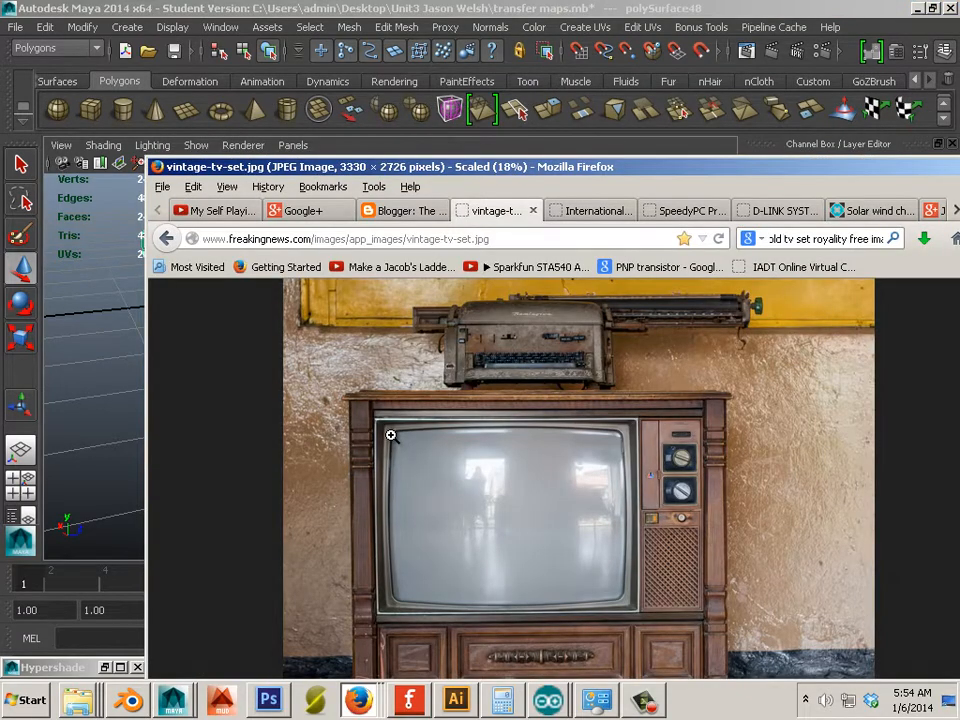
{"action": "left_click_drag", "start_coordinate": [459, 166], "coordinate": [848, 182]}
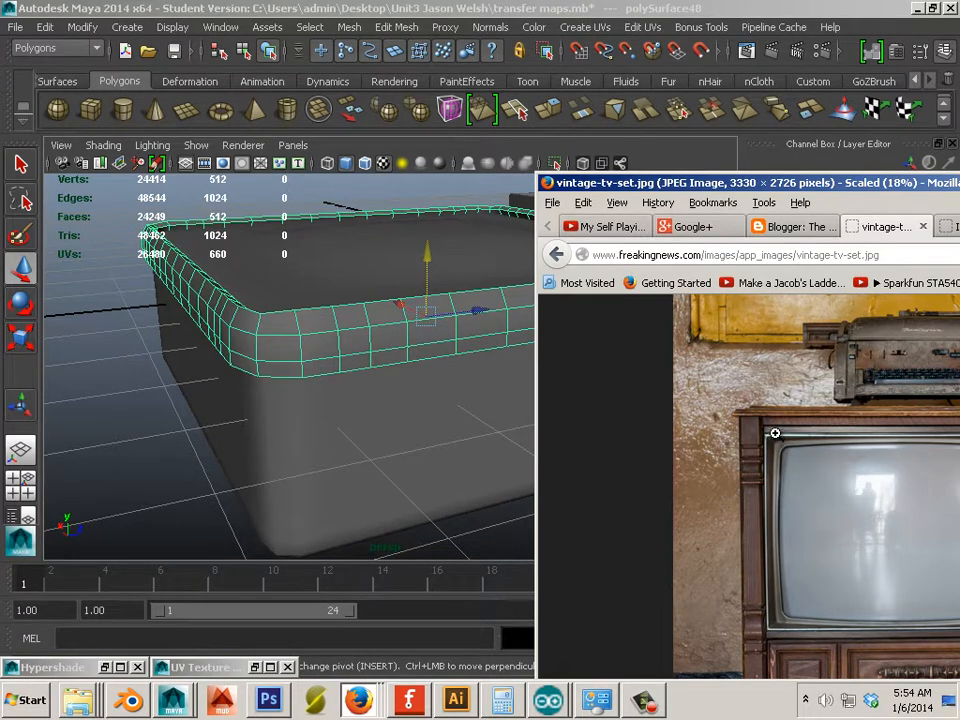
{"action": "left_click", "coordinate": [482, 392]}
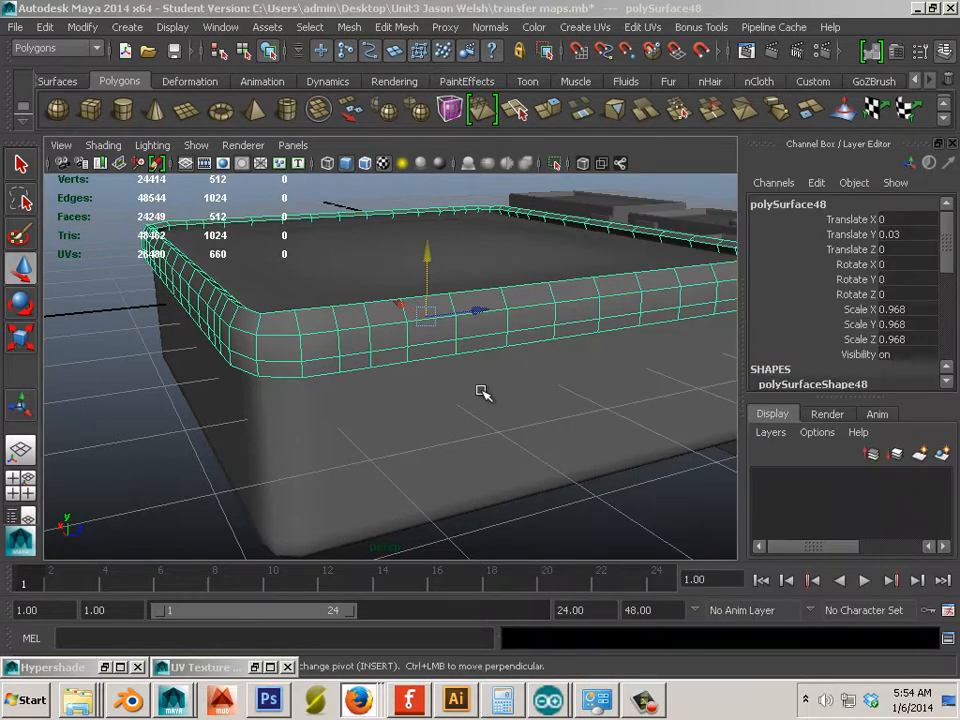
{"action": "left_click_drag", "start_coordinate": [482, 392], "coordinate": [242, 371], "text": "alt"}
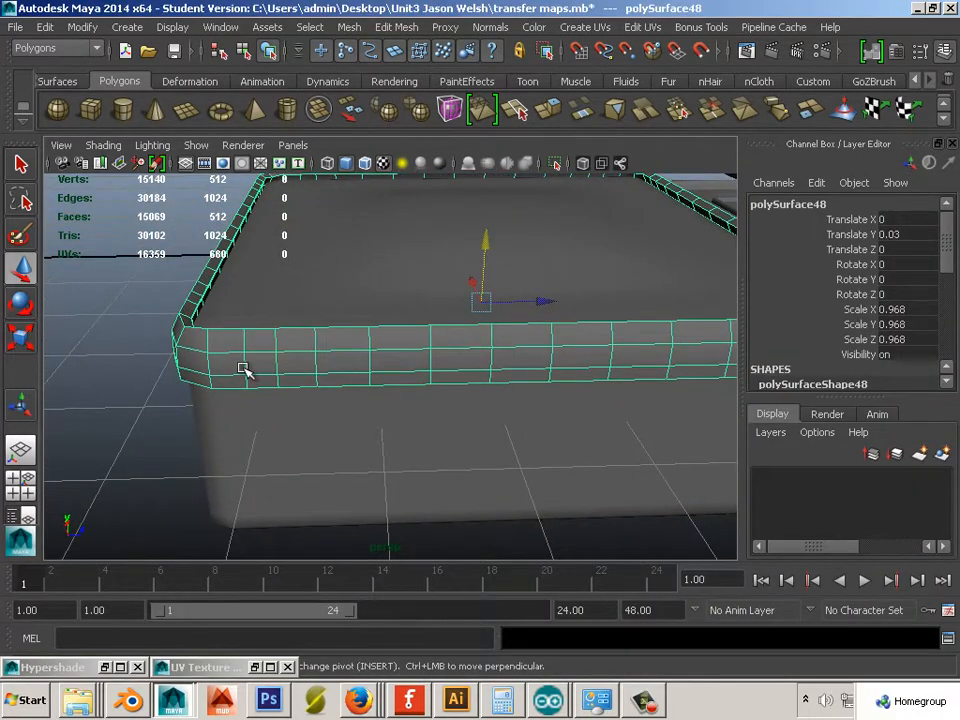
{"action": "right_click_drag", "start_coordinate": [243, 310], "coordinate": [240, 366]}
{"action": "left_click", "coordinate": [240, 366]}
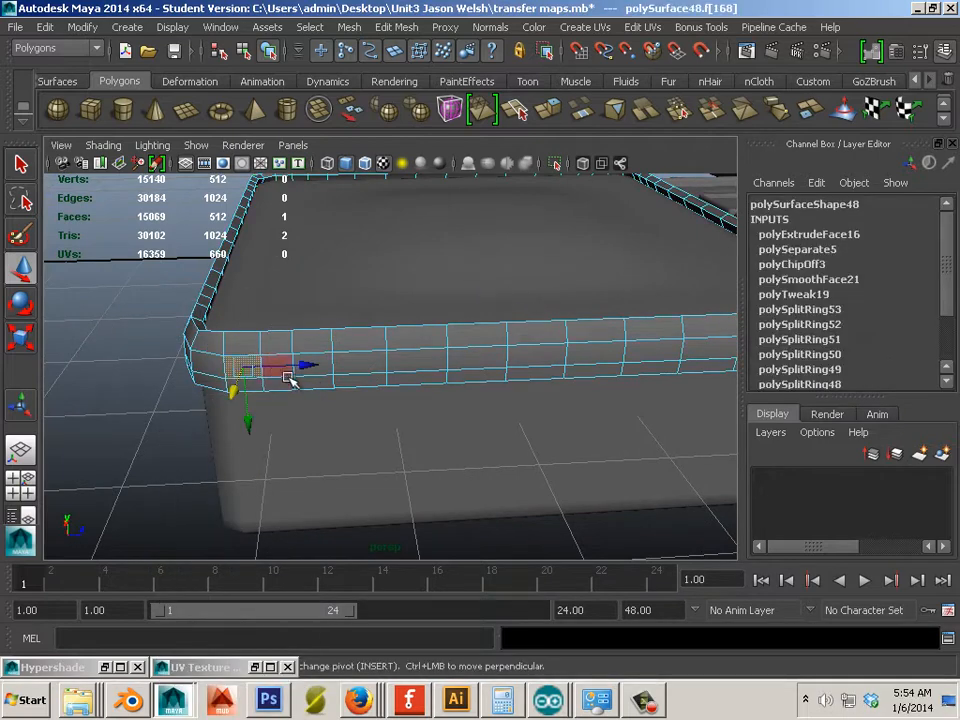
{"action": "left_click_drag", "start_coordinate": [240, 366], "coordinate": [317, 396], "text": "alt"}
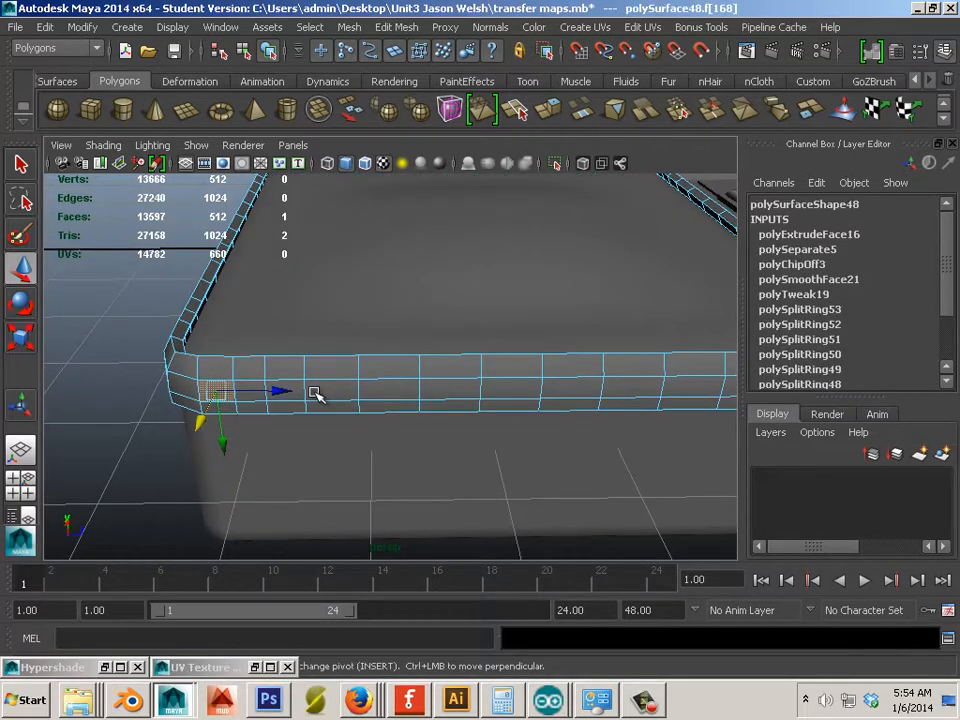
{"action": "mouse_move", "coordinate": [313, 394]}
{"action": "left_mouse_down", "text": "alt"}
{"action": "mouse_move", "coordinate": [243, 401]}
{"action": "mouse_move", "coordinate": [227, 364]}
{"action": "mouse_move", "coordinate": [361, 381]}
{"action": "mouse_move", "coordinate": [317, 388]}
{"action": "mouse_move", "coordinate": [311, 375]}
{"action": "left_mouse_up", "text": "alt"}
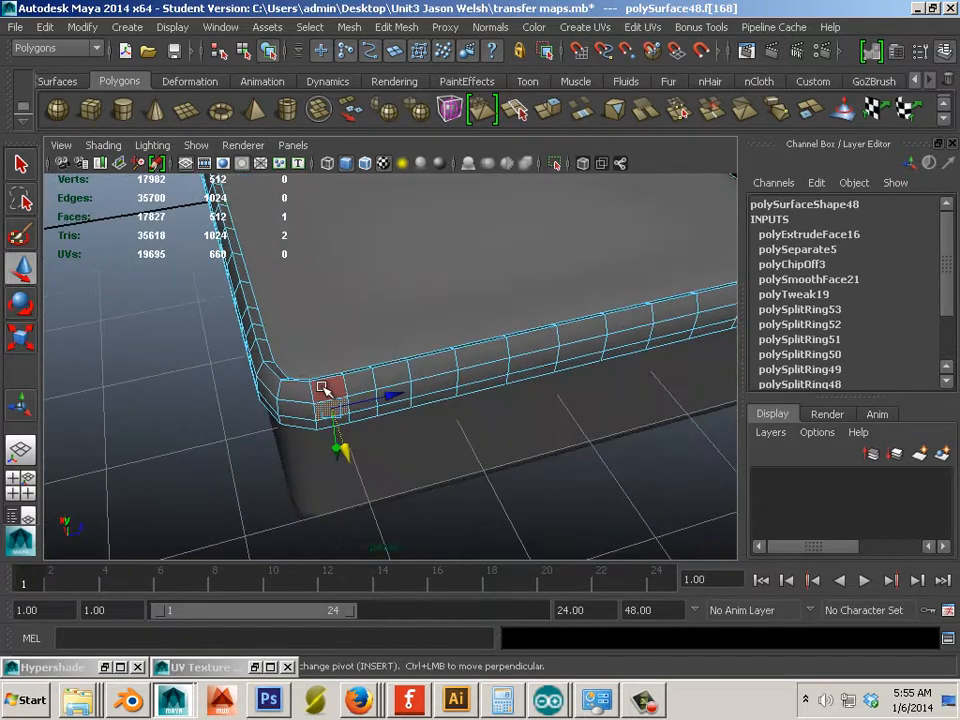
Step: Select three stacked edges on the rim band's outer side and convert their edge rings to the full loop of outer faces
{"action": "right_click_drag", "start_coordinate": [310, 390], "coordinate": [306, 264]}
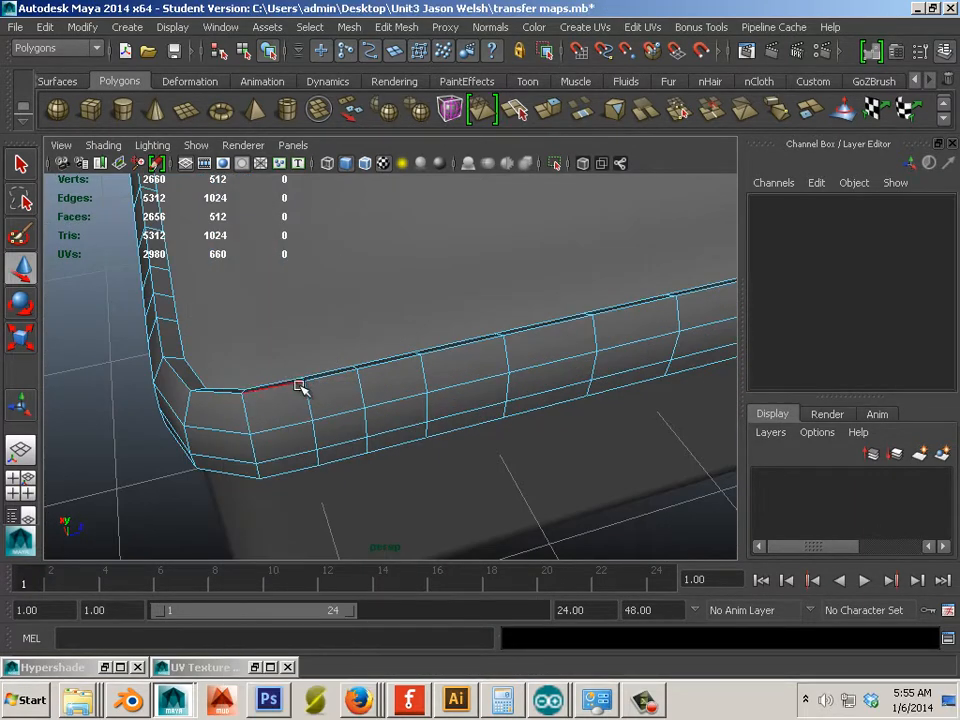
{"action": "left_click", "coordinate": [309, 396]}
{"action": "left_click", "coordinate": [365, 434], "text": "shift"}
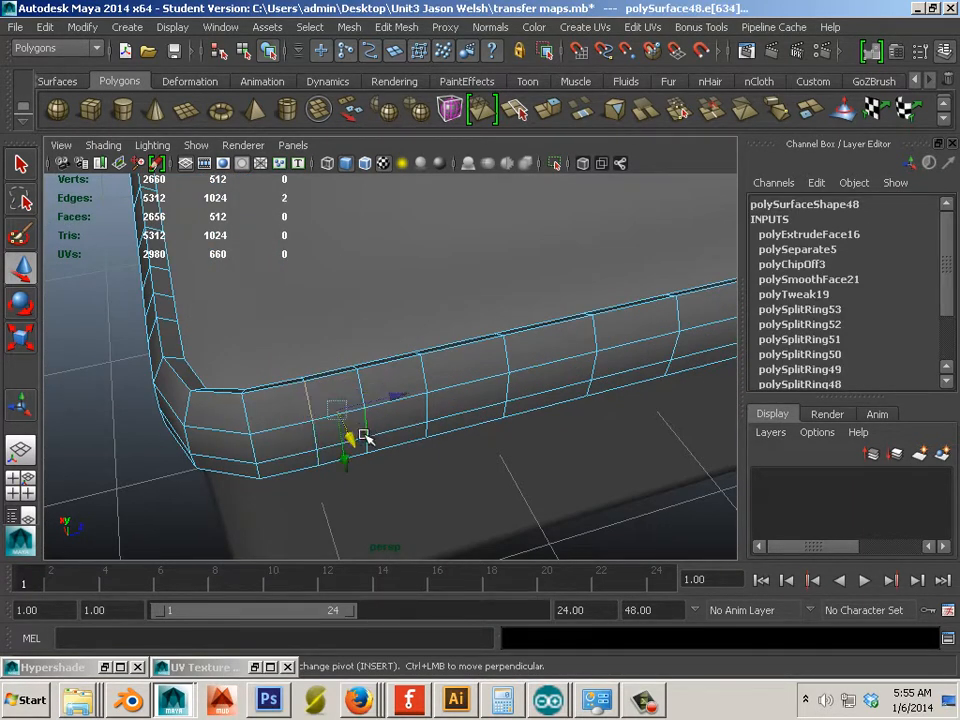
{"action": "left_click", "coordinate": [360, 443], "text": "shift"}
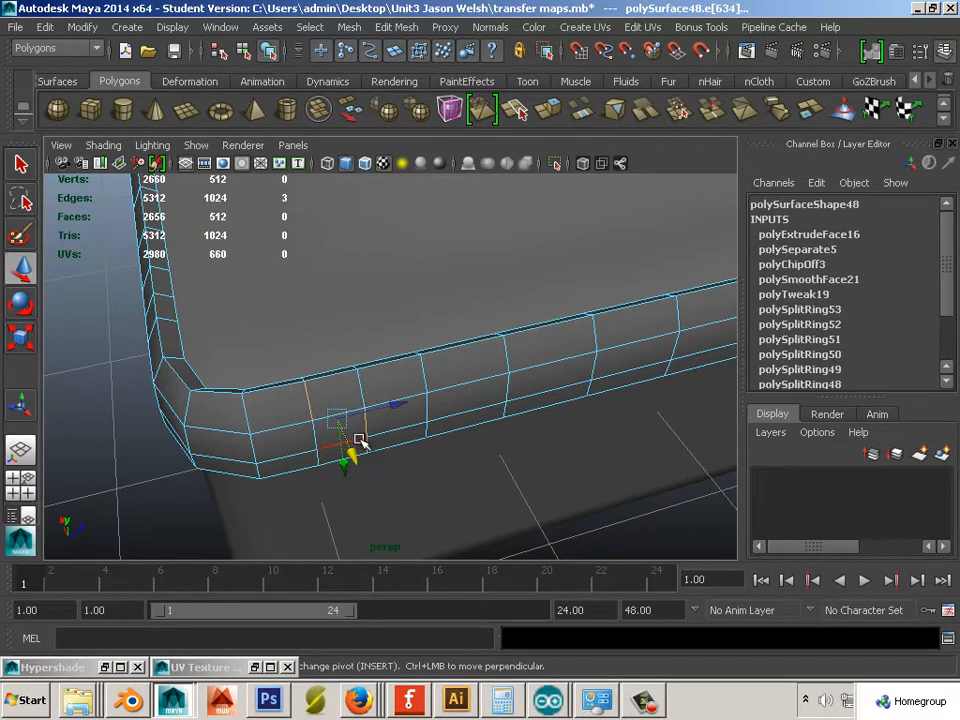
{"action": "right_click_drag", "start_coordinate": [360, 443], "coordinate": [308, 532], "text": "shift"}
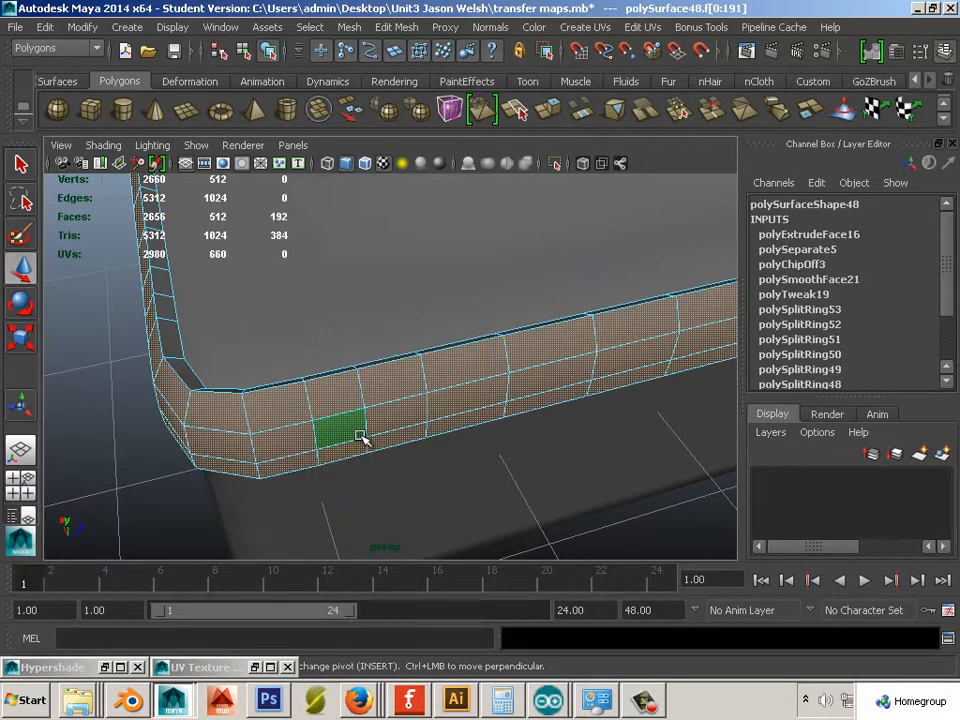
Step: In the top wireframe view, scale the rim band's selected outer faces outward along both horizontal axes to widen the band on all four sides
{"action": "key", "text": "space"}
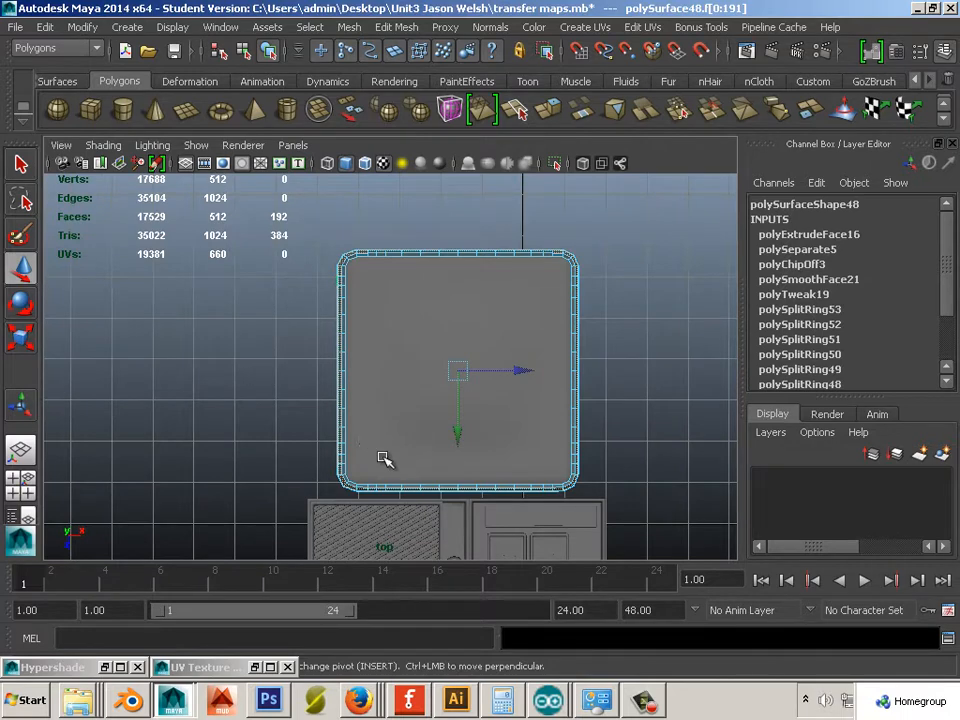
{"action": "scroll", "coordinate": [383, 458], "scroll_direction": "up", "scroll_amount": 5}
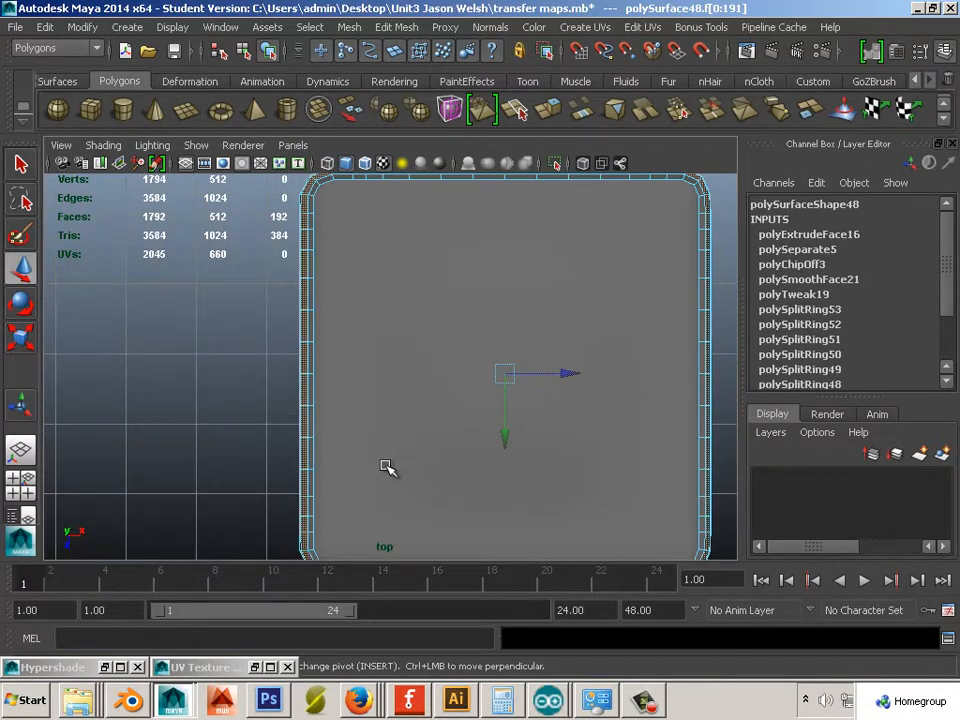
{"action": "key", "text": "4"}
{"action": "scroll", "coordinate": [321, 458], "scroll_direction": "down", "scroll_amount": 2}
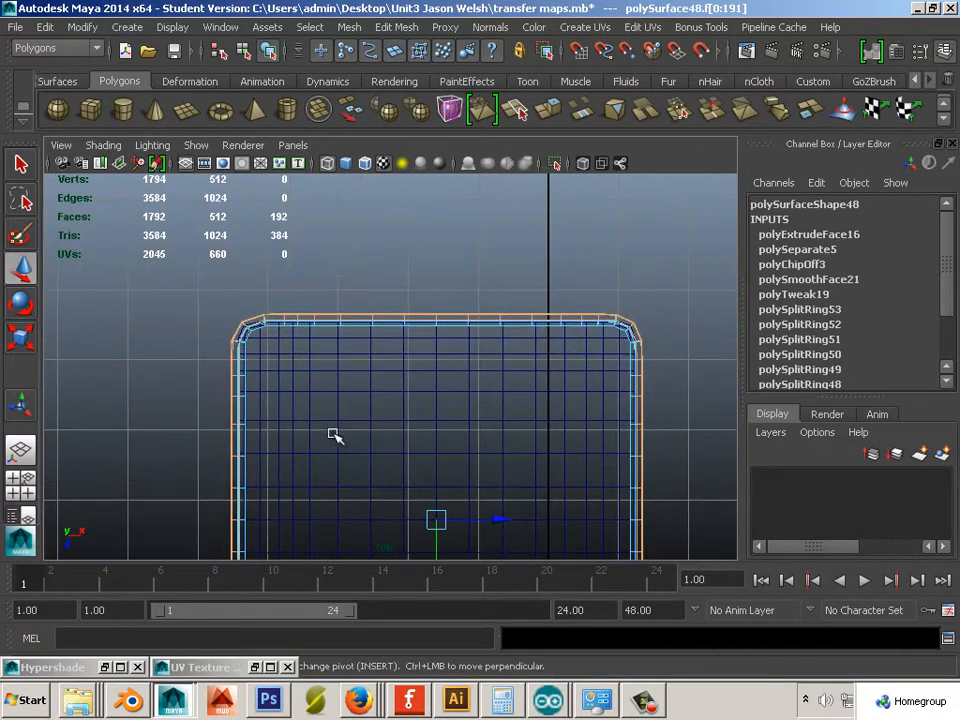
{"action": "scroll", "coordinate": [230, 364], "scroll_direction": "up", "scroll_amount": 4}
{"action": "middle_click_drag", "start_coordinate": [197, 365], "coordinate": [265, 362], "text": "alt"}
{"action": "scroll", "coordinate": [195, 292], "scroll_direction": "up", "scroll_amount": 3}
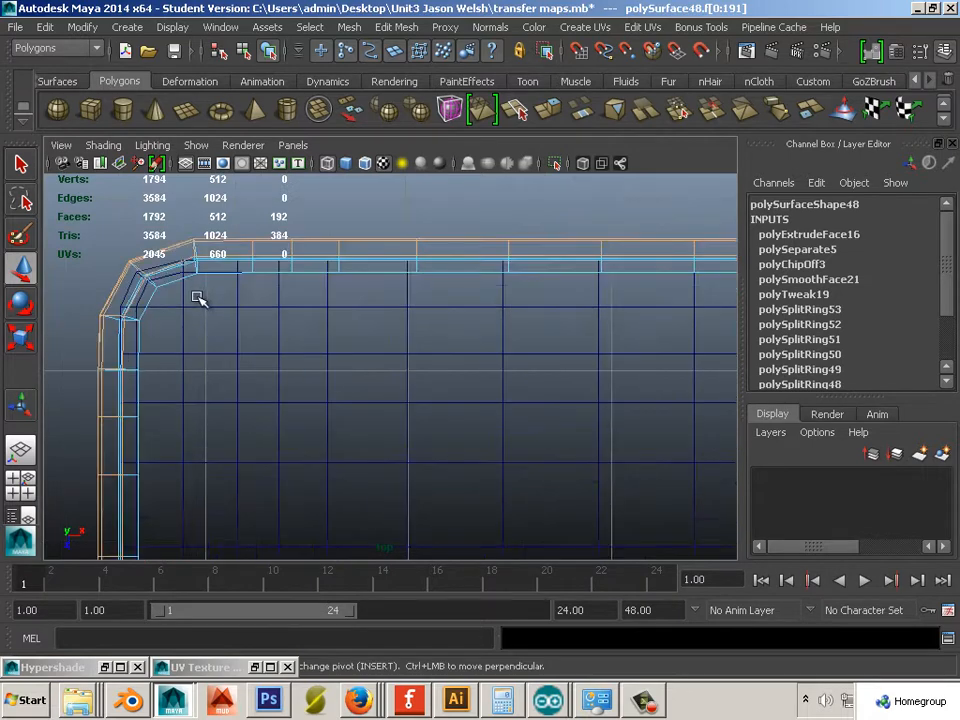
{"action": "scroll", "coordinate": [197, 300], "scroll_direction": "down", "scroll_amount": 4}
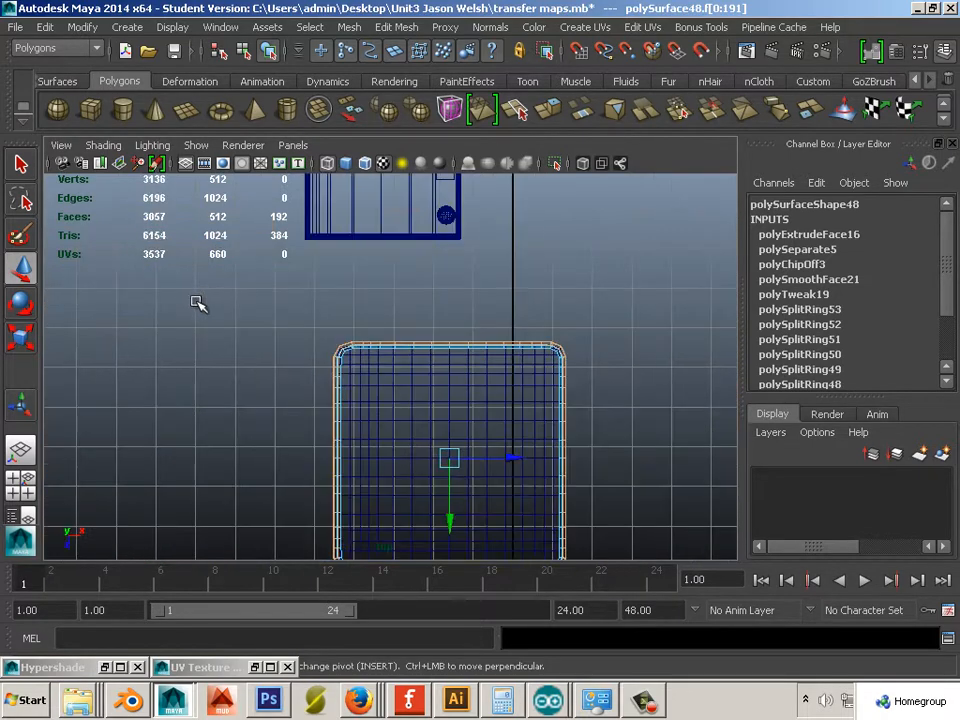
{"action": "scroll", "coordinate": [302, 358], "scroll_direction": "up", "scroll_amount": 1}
{"action": "middle_click_drag", "start_coordinate": [302, 358], "coordinate": [274, 311], "text": "alt"}
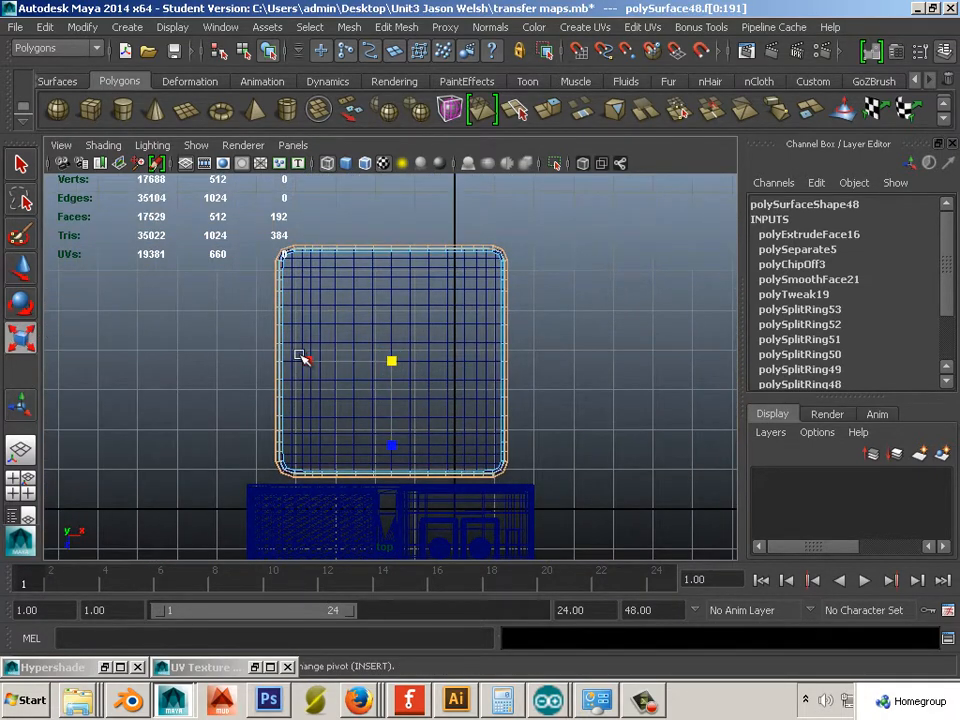
{"action": "left_click_drag", "start_coordinate": [306, 360], "coordinate": [302, 363]}
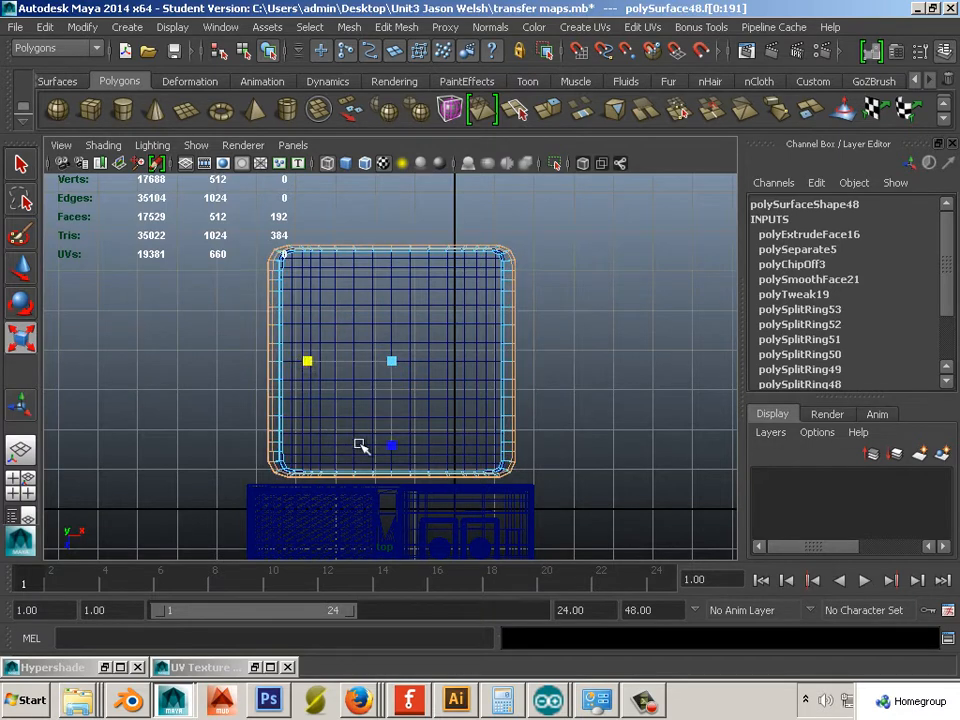
{"action": "left_click_drag", "start_coordinate": [390, 443], "coordinate": [391, 446]}
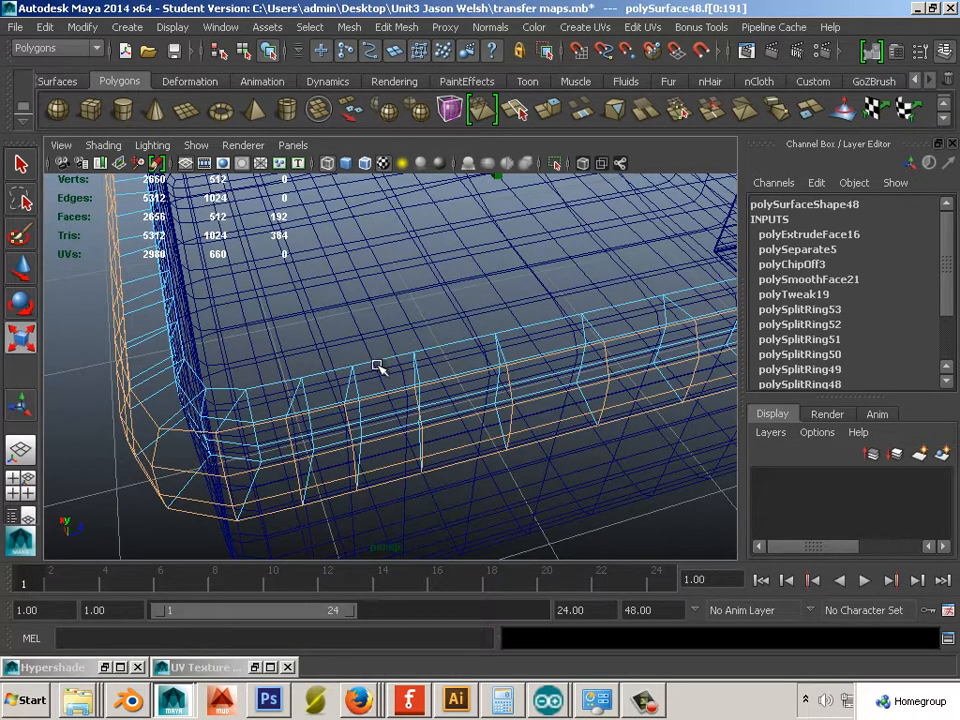
Step: Back in the shaded perspective view, lower the rim band's outer faces slightly so the band's top slopes outward, and clear the selection
{"action": "key", "text": "5"}
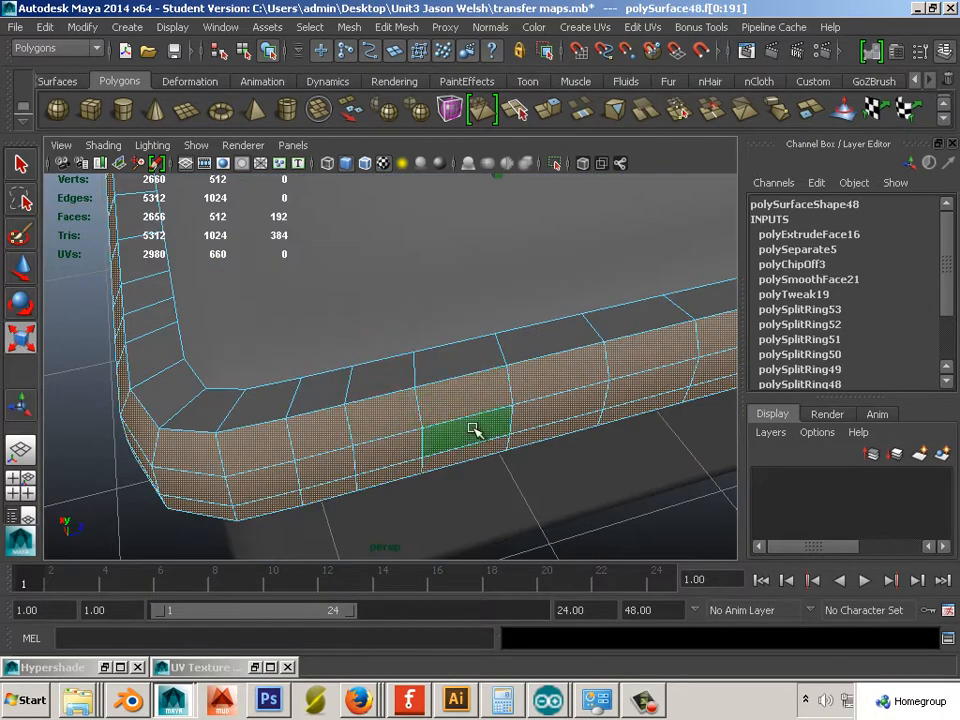
{"action": "right_click_drag", "start_coordinate": [474, 431], "coordinate": [379, 437], "text": "alt"}
{"action": "left_click_drag", "start_coordinate": [379, 437], "coordinate": [396, 379], "text": "alt"}
{"action": "middle_click_drag", "start_coordinate": [396, 379], "coordinate": [368, 443], "text": "alt"}
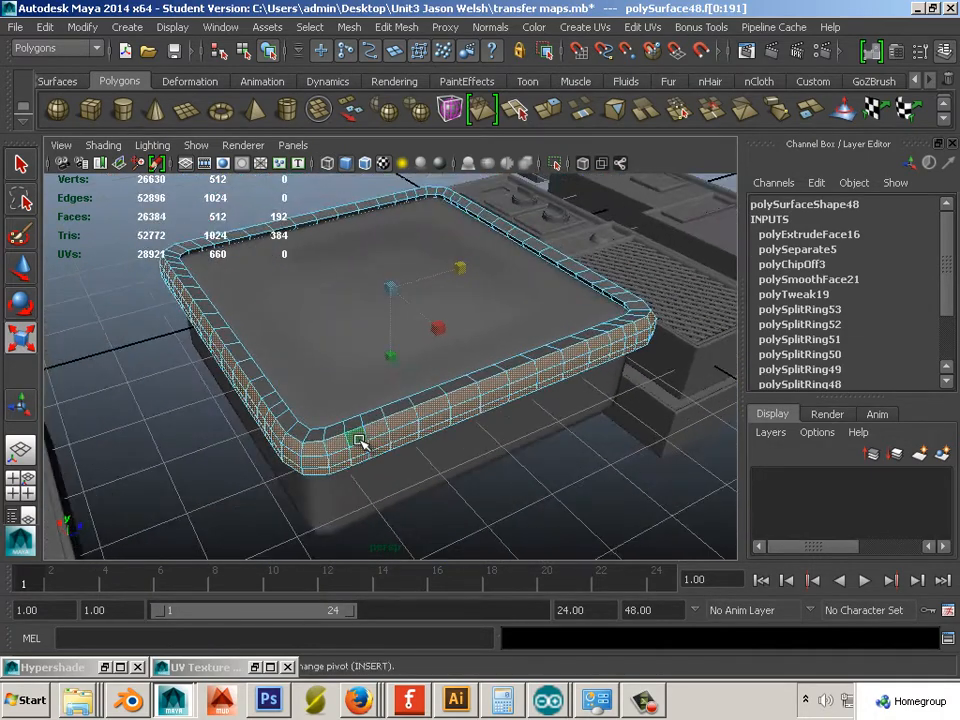
{"action": "left_click", "coordinate": [22, 266]}
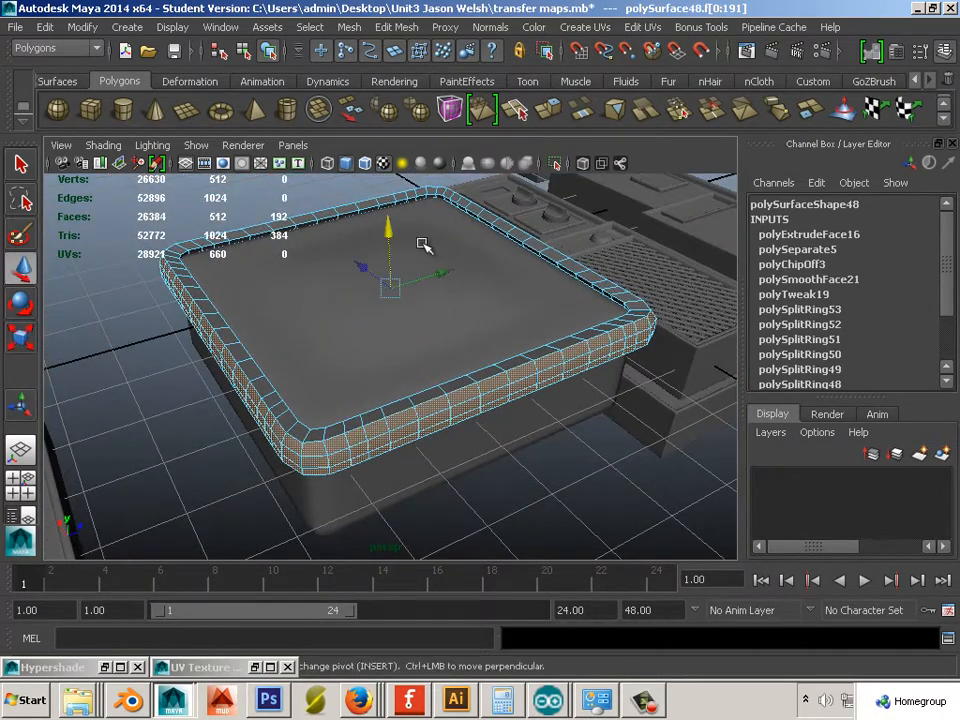
{"action": "left_click_drag", "start_coordinate": [385, 229], "coordinate": [386, 236]}
{"action": "left_click", "coordinate": [568, 443]}
Step: Examine the widened rim band's front side and rounded corner from several angles, including its clearance to the neighbouring speaker panel
{"action": "left_click_drag", "start_coordinate": [568, 443], "coordinate": [450, 336], "text": "alt"}
{"action": "left_click_drag", "start_coordinate": [393, 353], "coordinate": [537, 355], "text": "alt"}
{"action": "left_click_drag", "start_coordinate": [396, 374], "coordinate": [345, 382], "text": "alt"}
{"action": "right_click_drag", "start_coordinate": [345, 382], "coordinate": [429, 400], "text": "alt"}
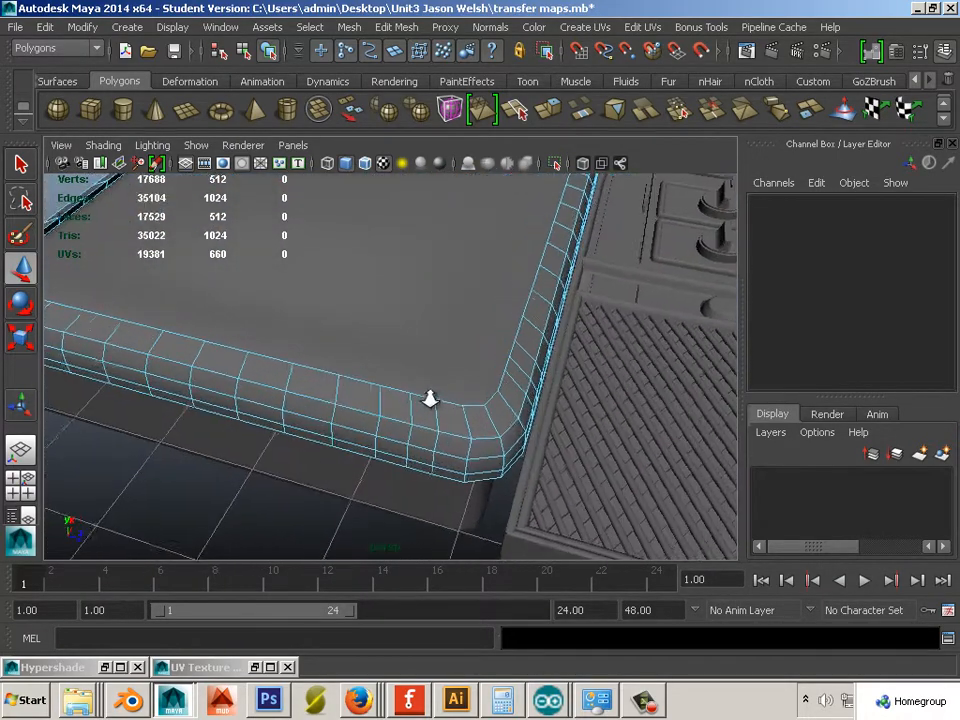
{"action": "middle_click_drag", "start_coordinate": [429, 400], "coordinate": [403, 394], "text": "alt"}
{"action": "left_click_drag", "start_coordinate": [403, 394], "coordinate": [412, 384], "text": "alt"}
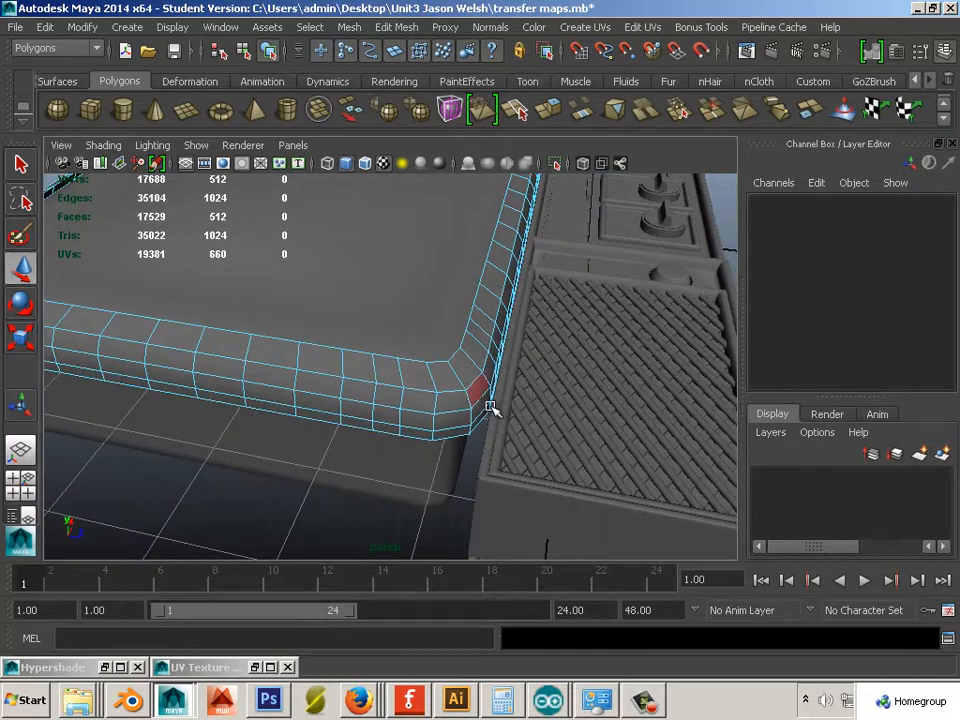
{"action": "left_click_drag", "start_coordinate": [490, 407], "coordinate": [396, 388], "text": "alt"}
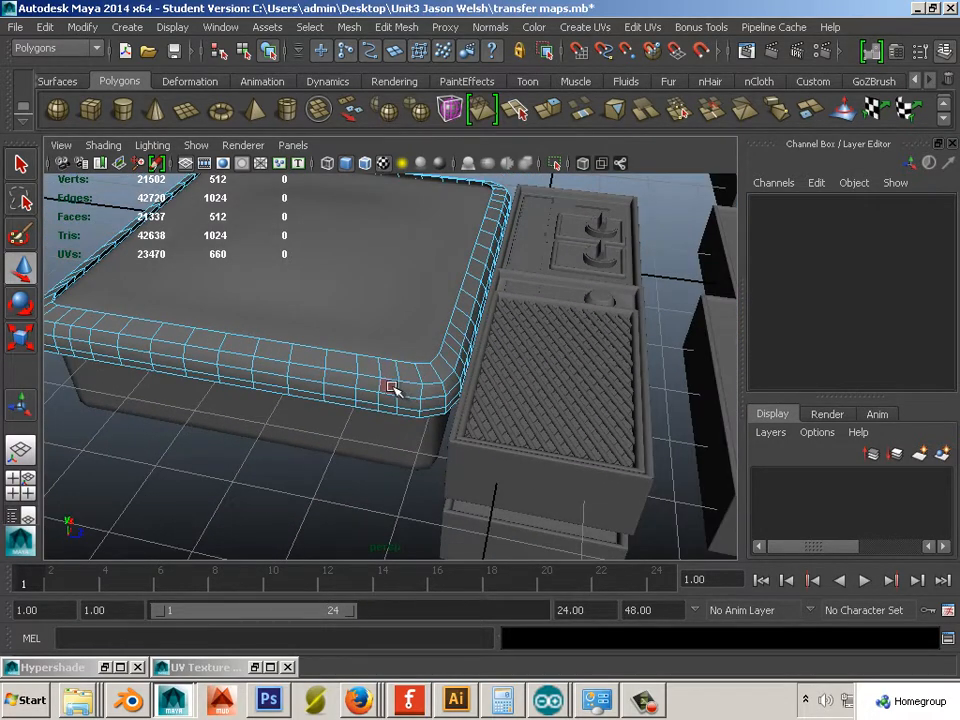
{"action": "left_click_drag", "start_coordinate": [370, 375], "coordinate": [365, 376], "text": "alt"}
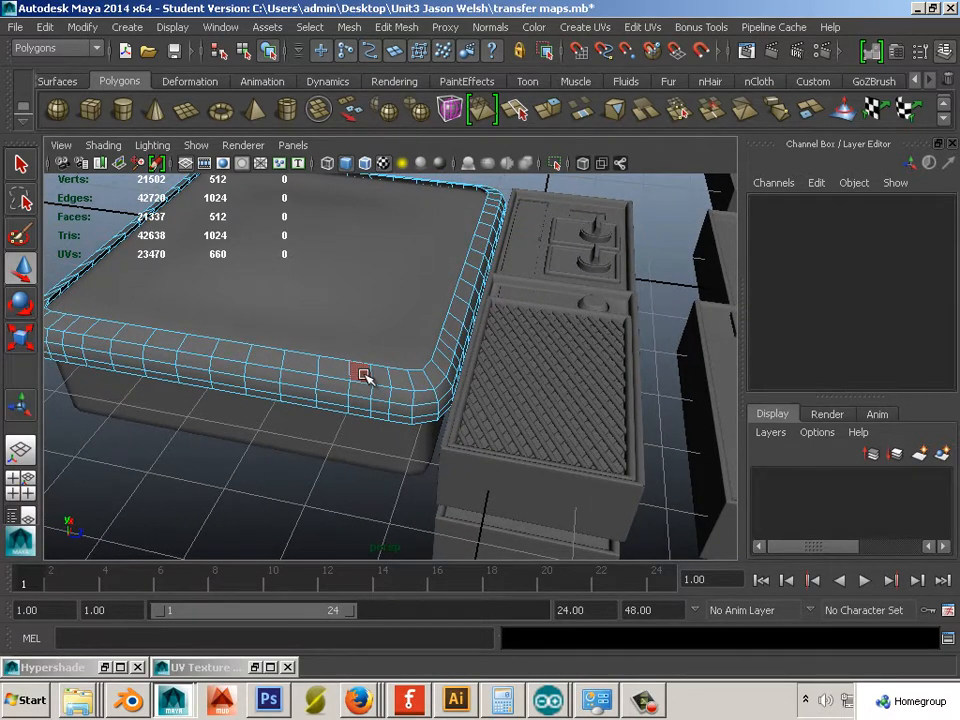
{"action": "middle_click_drag", "start_coordinate": [279, 270], "coordinate": [331, 303], "text": "alt"}
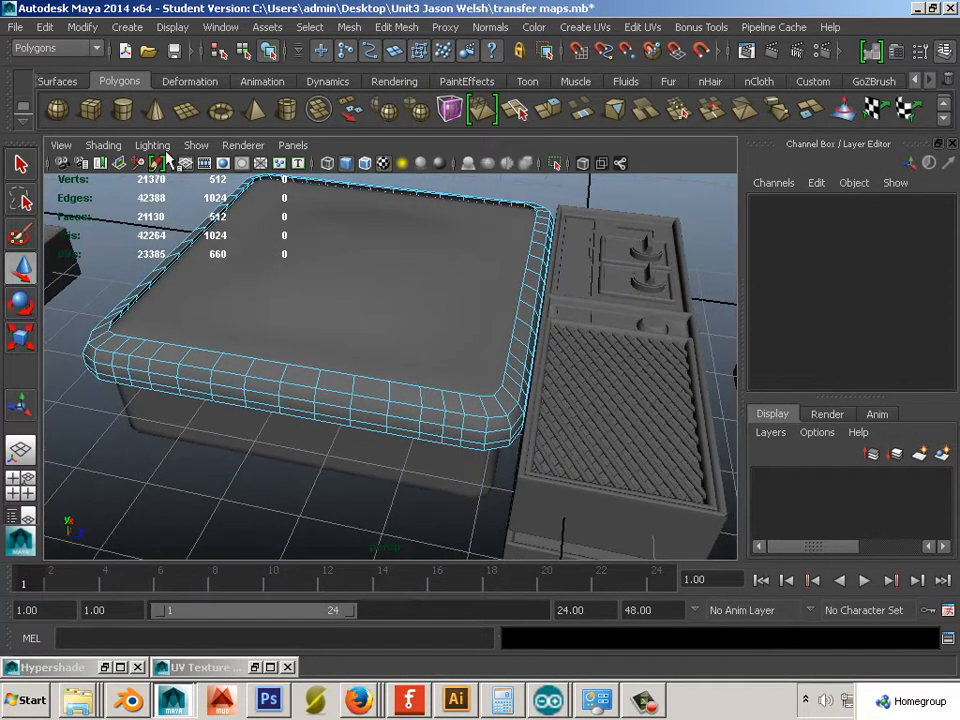
Step: Select the domed box and rim band together as objects, move them along Z by -0.201, and reselect only the box
{"action": "right_click_drag", "start_coordinate": [305, 290], "coordinate": [347, 268]}
{"action": "left_click", "coordinate": [343, 283]}
{"action": "left_click", "coordinate": [404, 395], "text": "shift"}
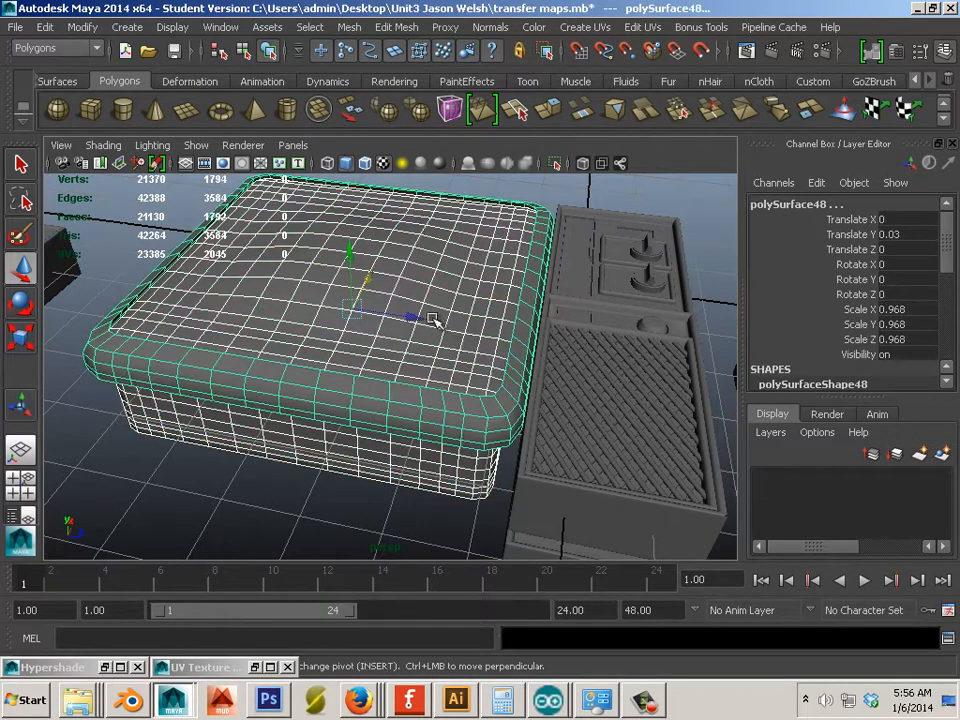
{"action": "left_click_drag", "start_coordinate": [419, 318], "coordinate": [345, 306]}
{"action": "left_click", "coordinate": [450, 413]}
{"action": "left_click_drag", "start_coordinate": [328, 381], "coordinate": [400, 379], "text": "alt"}
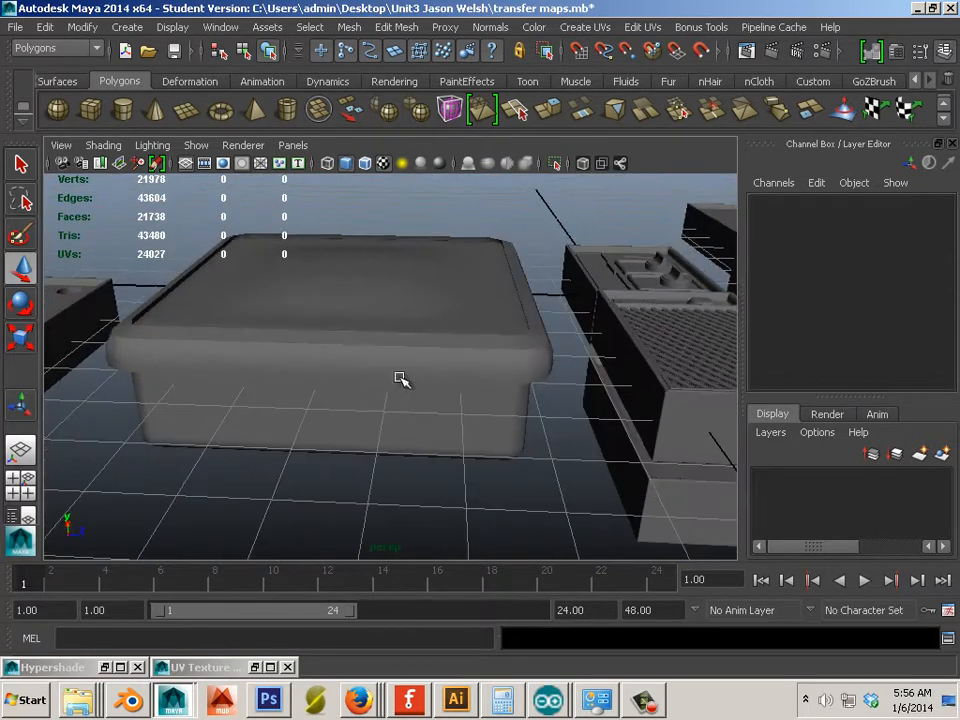
{"action": "left_click", "coordinate": [400, 379]}
{"action": "left_click", "coordinate": [412, 406]}
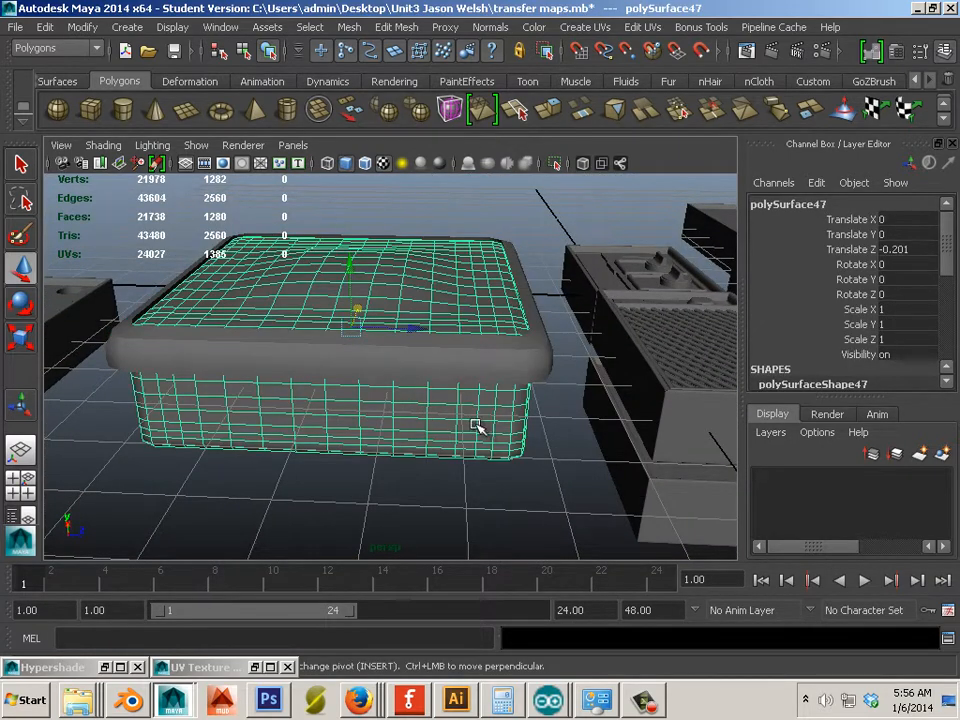
Step: Create a polygon cube, position it at Translate X -3.765, Y 0.782, Z -5.766, and scale it uniformly to 2.977
{"action": "left_click", "coordinate": [91, 109]}
{"action": "left_click_drag", "start_coordinate": [681, 297], "coordinate": [381, 266]}
{"action": "left_click_drag", "start_coordinate": [461, 298], "coordinate": [390, 300], "text": "alt"}
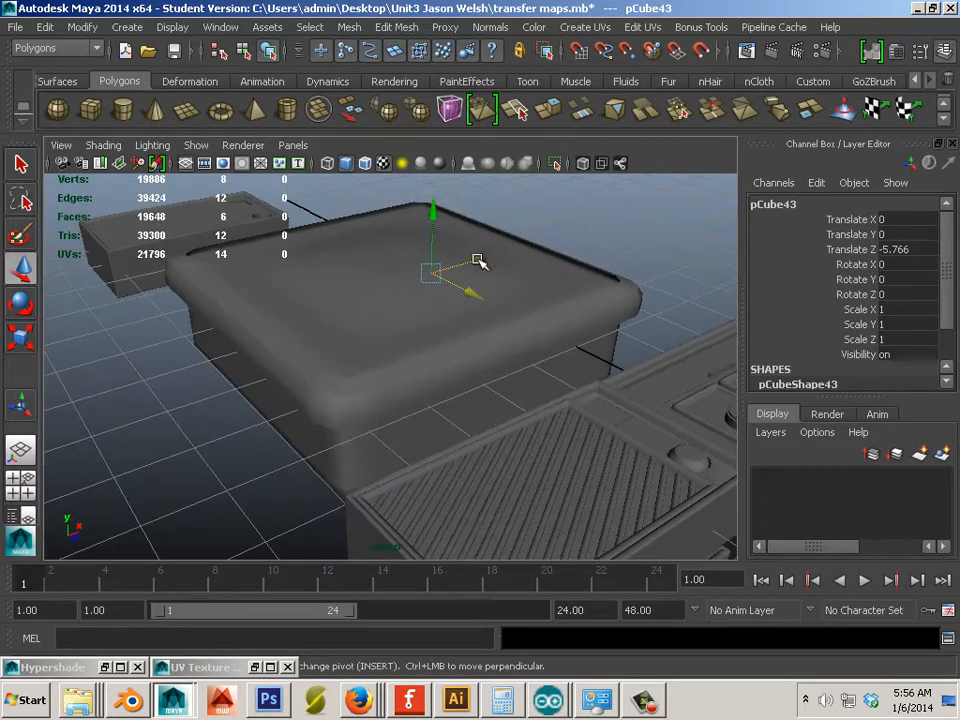
{"action": "left_click_drag", "start_coordinate": [480, 259], "coordinate": [248, 236]}
{"action": "left_click", "coordinate": [13, 341]}
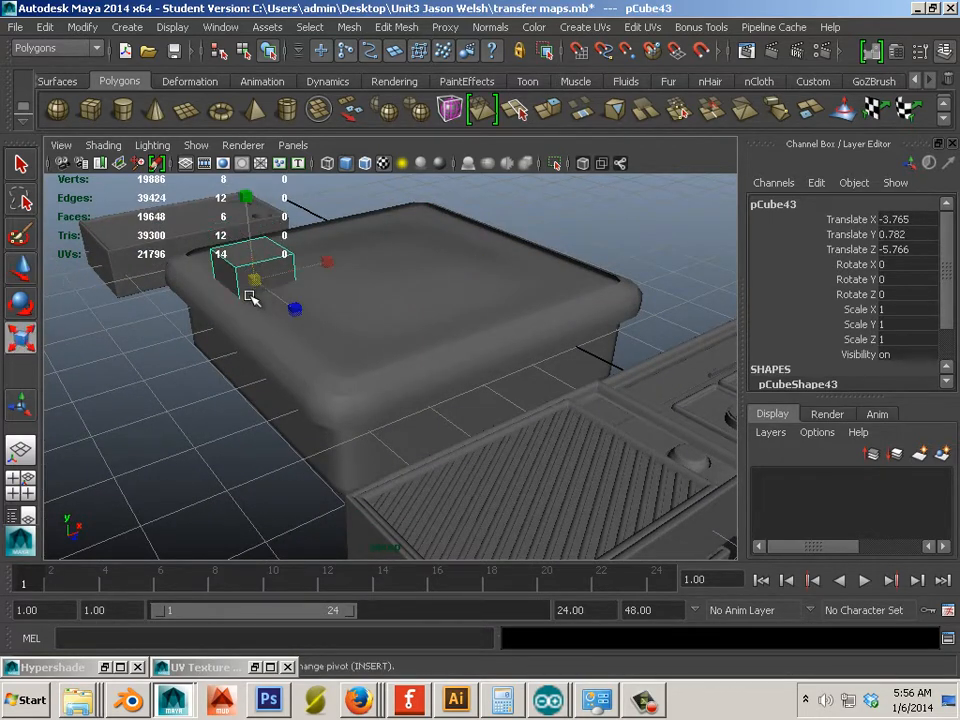
{"action": "left_click_drag", "start_coordinate": [251, 292], "coordinate": [361, 312]}
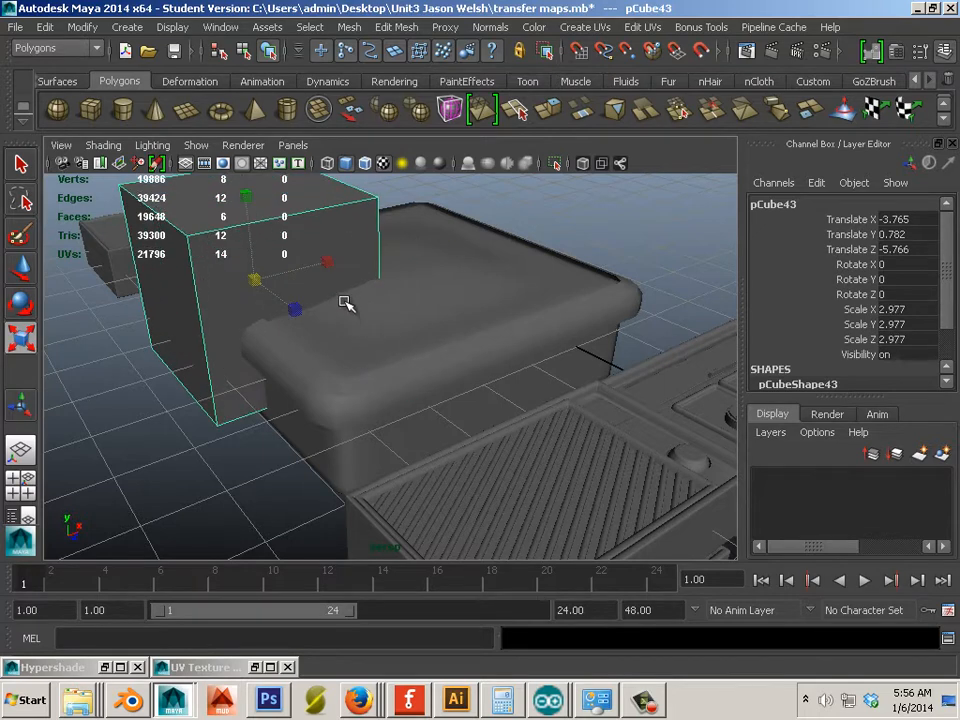
Step: In the top wireframe view, centre the cube over the TV body at Translate X -1.708, Z -4.867 and scale it uniformly to 6.827
{"action": "key", "text": "space"}
{"action": "key", "text": "space"}
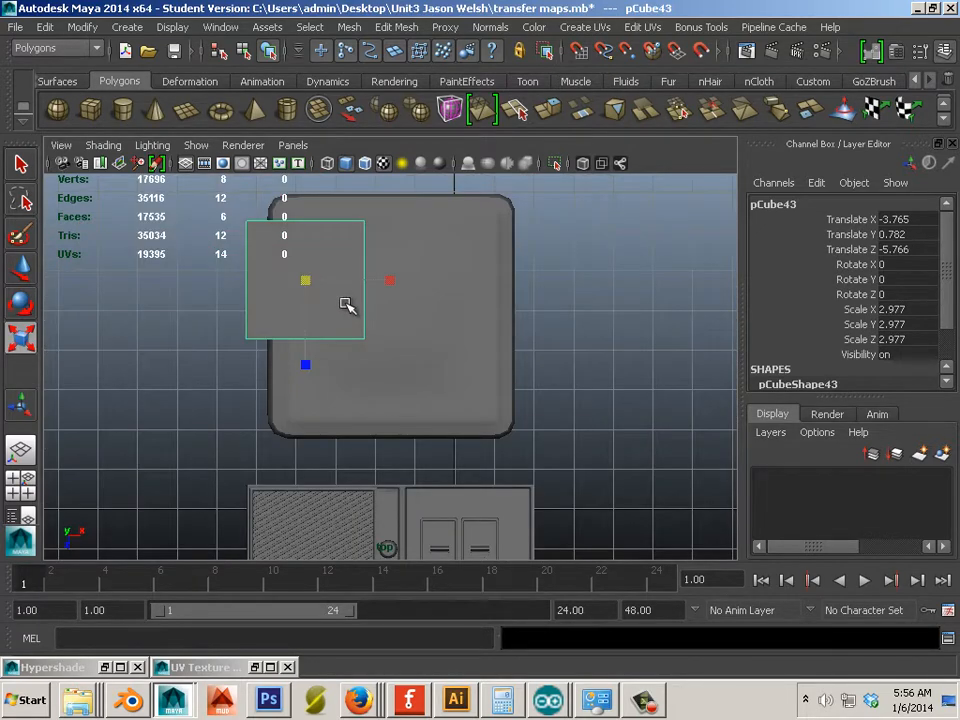
{"action": "key", "text": "4"}
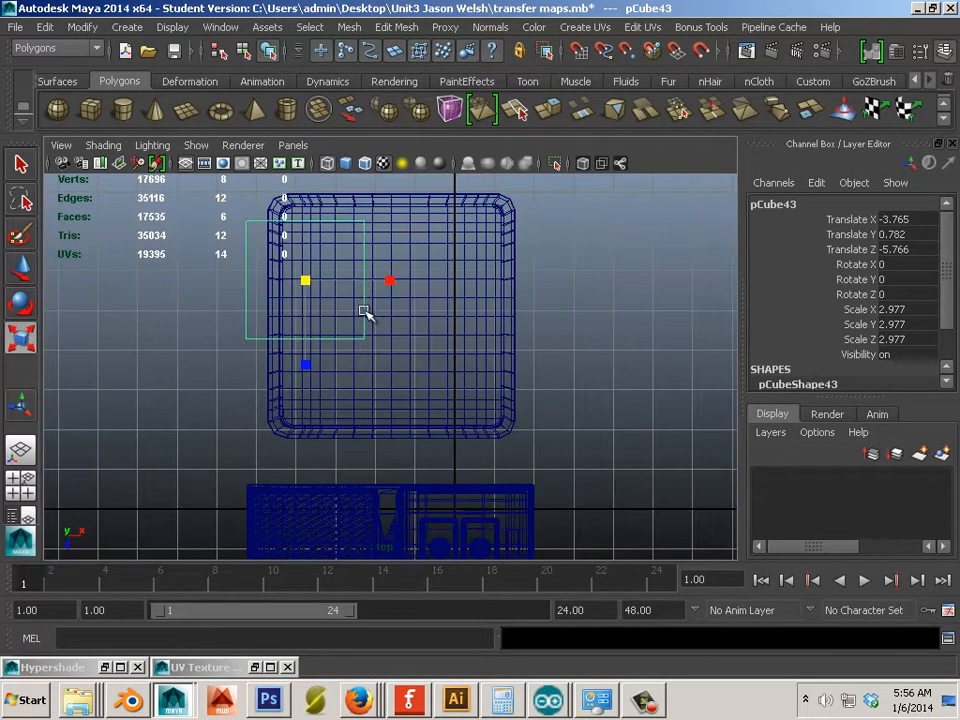
{"action": "left_click", "coordinate": [315, 284]}
{"action": "left_click", "coordinate": [240, 264]}
{"action": "left_click", "coordinate": [245, 266]}
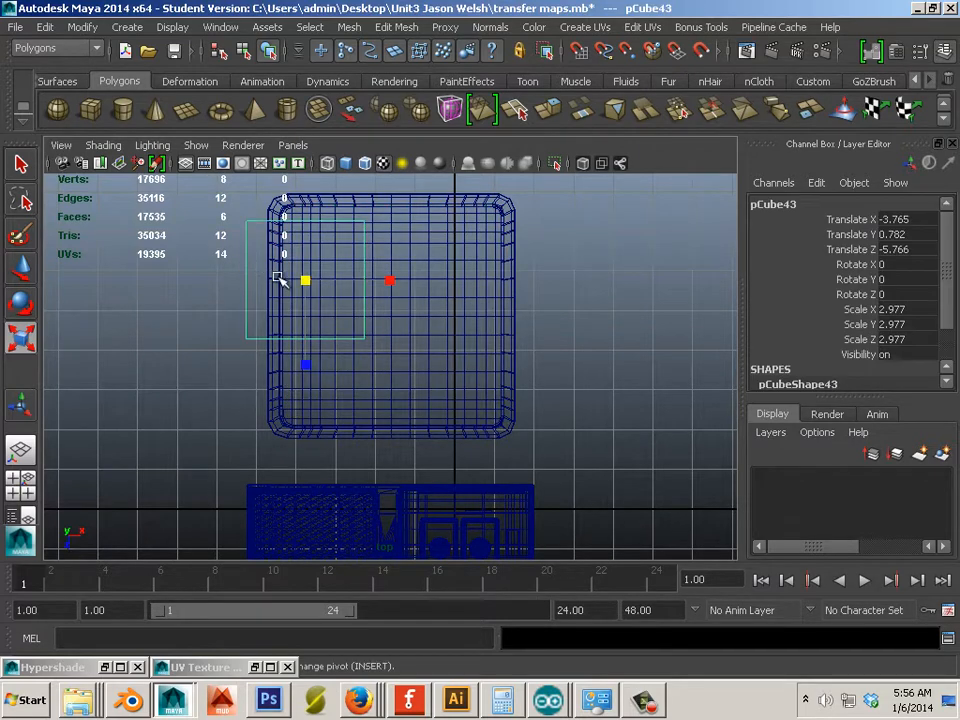
{"action": "left_click_drag", "start_coordinate": [278, 277], "coordinate": [440, 297]}
{"action": "key", "text": "w"}
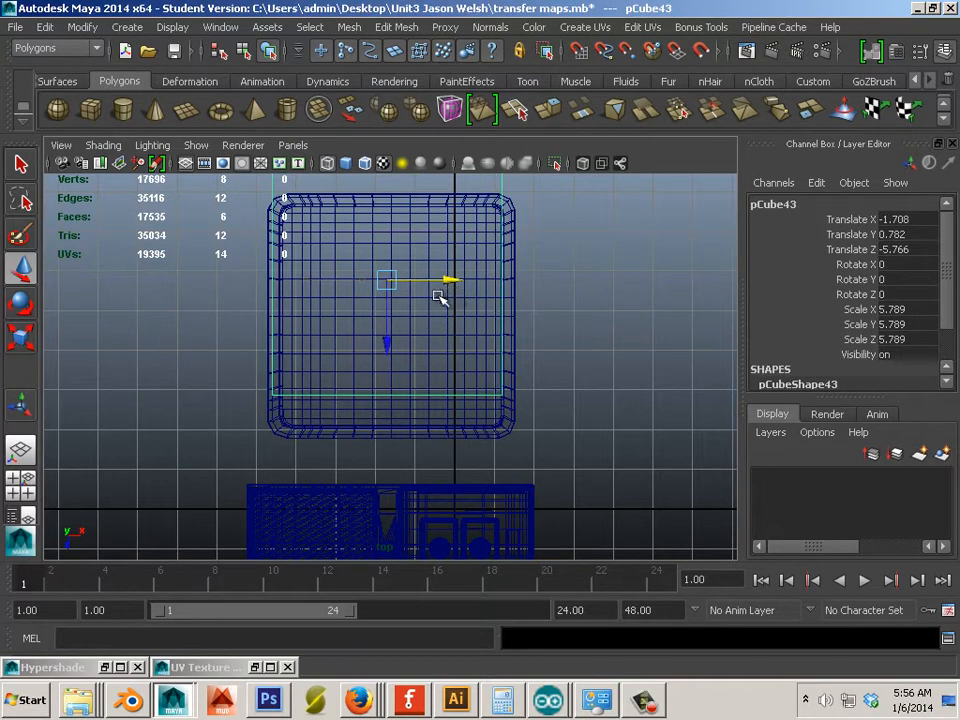
{"action": "left_click_drag", "start_coordinate": [387, 322], "coordinate": [420, 323]}
{"action": "key", "text": "r"}
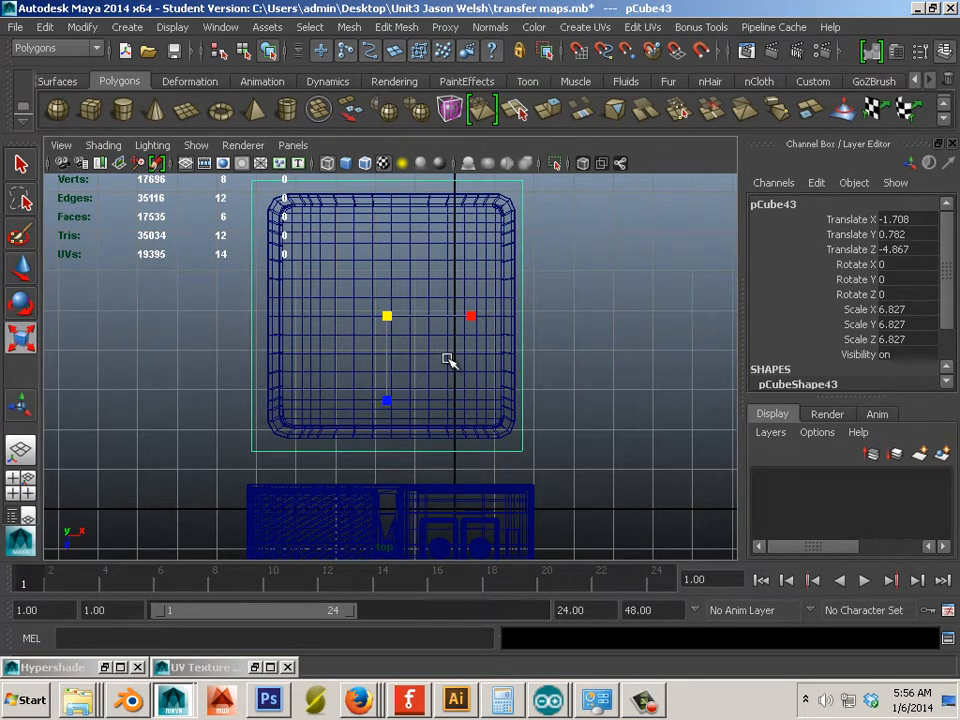
Step: Flatten the cube to a Scale Y of 1.162 and lower it to a Translate Y of 0.069 around the rim band
{"action": "key", "text": "space"}
{"action": "key", "text": "space"}
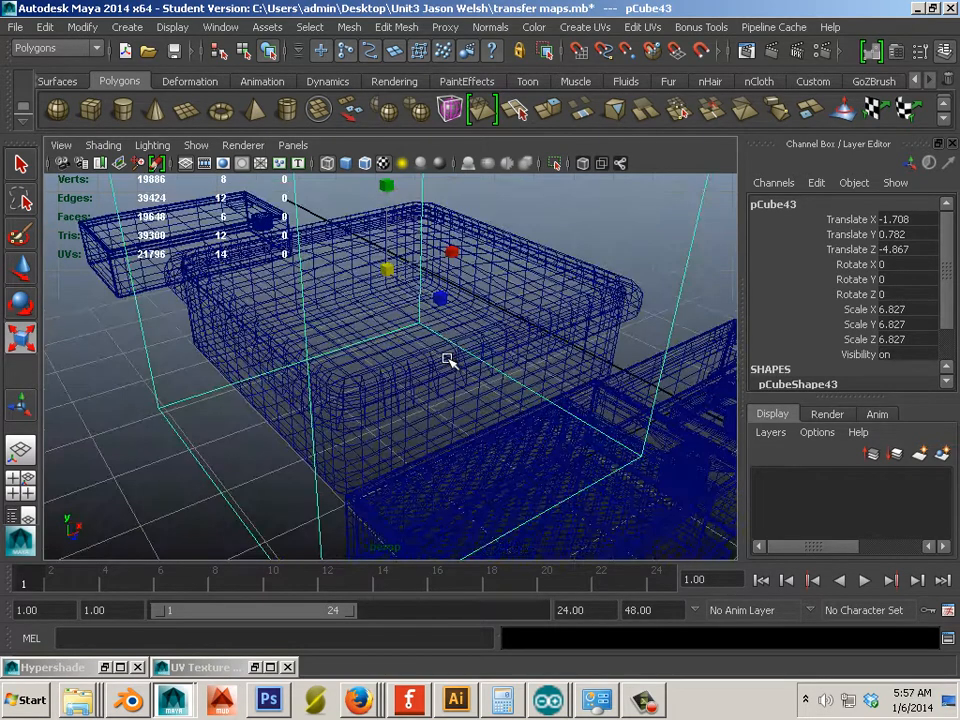
{"action": "left_click_drag", "start_coordinate": [386, 186], "coordinate": [374, 240]}
{"action": "key", "text": "5"}
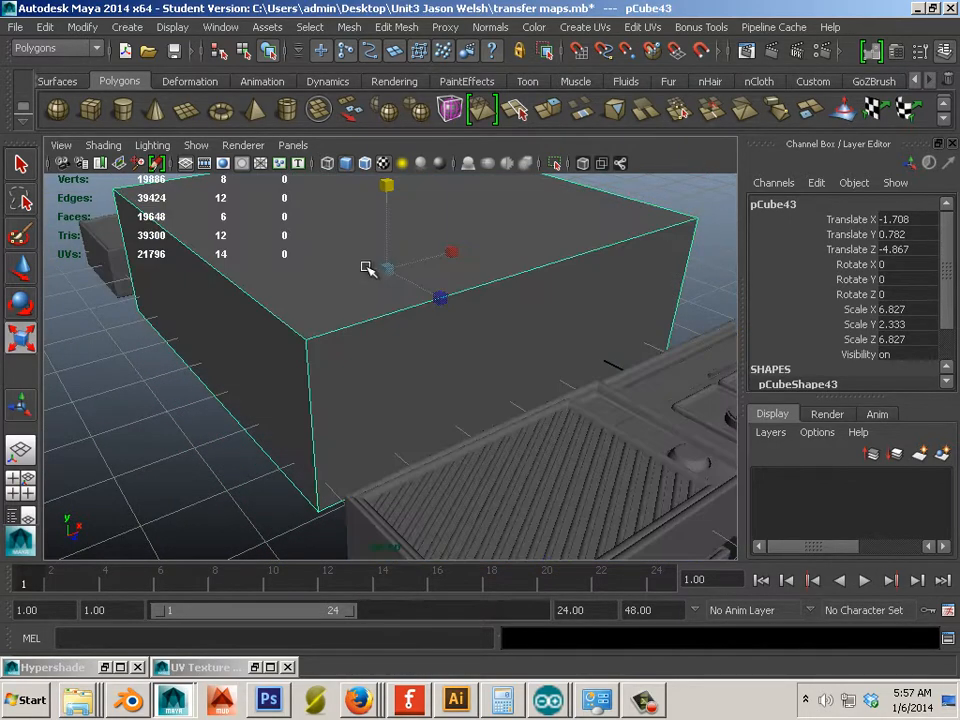
{"action": "left_click_drag", "start_coordinate": [390, 195], "coordinate": [386, 251]}
{"action": "key", "text": "w"}
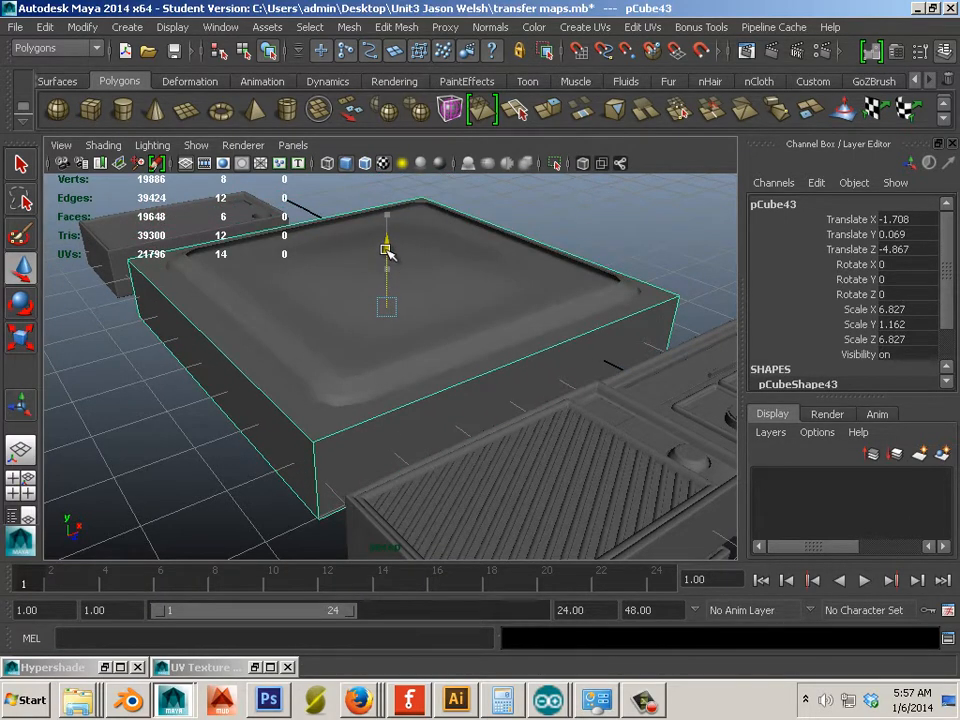
{"action": "left_click_drag", "start_coordinate": [218, 278], "coordinate": [278, 295], "text": "alt"}
{"action": "middle_click_drag", "start_coordinate": [276, 294], "coordinate": [257, 293], "text": "alt"}
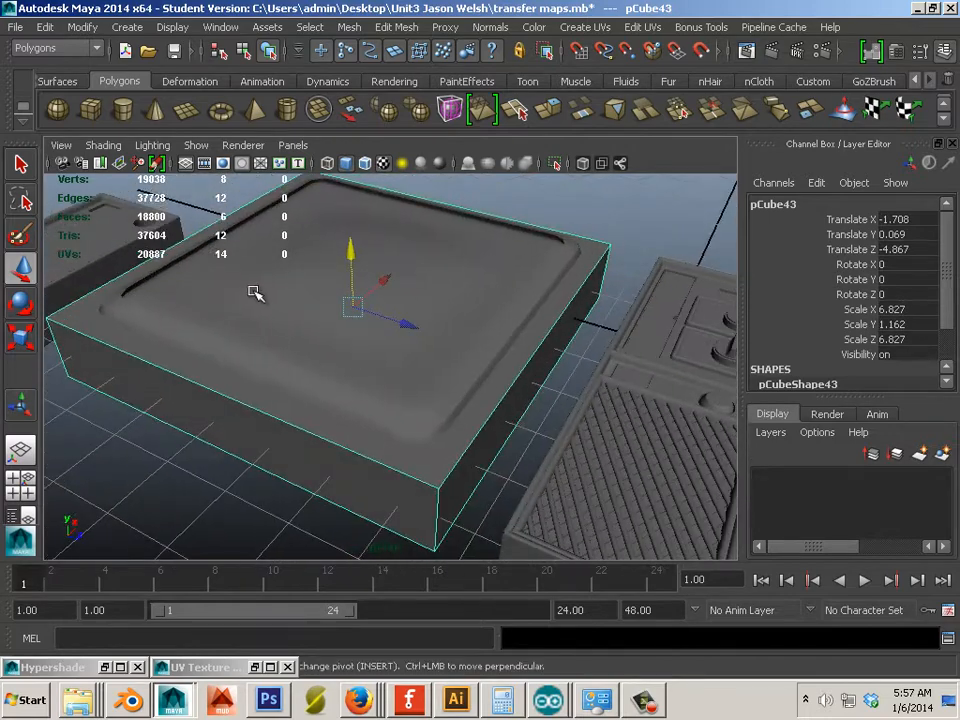
{"action": "right_click_drag", "start_coordinate": [255, 292], "coordinate": [311, 279], "text": "alt"}
{"action": "right_click", "coordinate": [541, 428]}
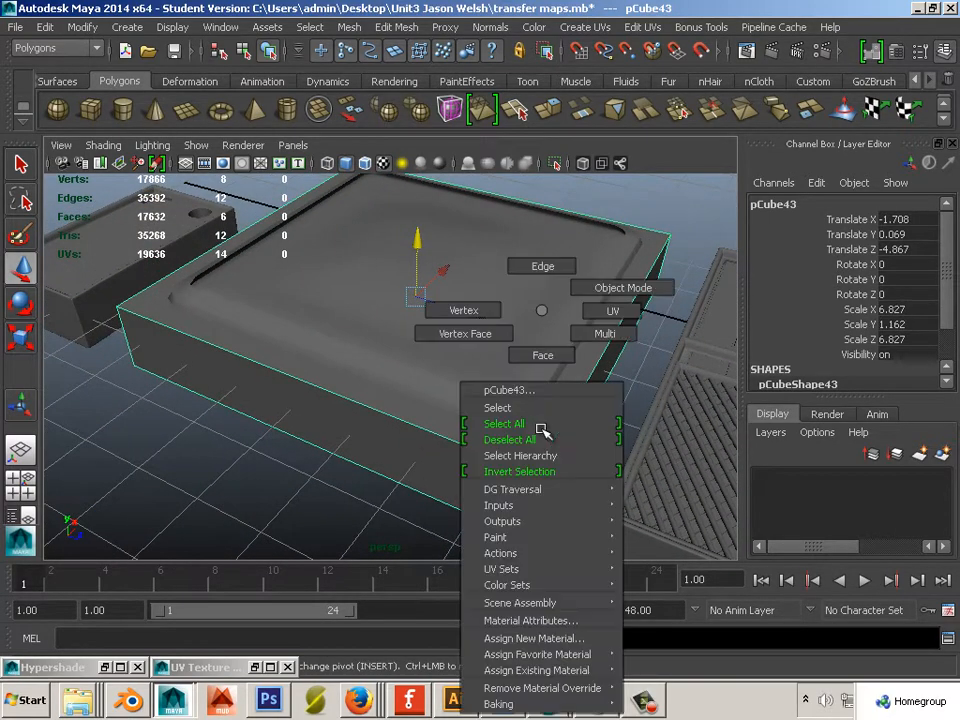
{"action": "left_click", "coordinate": [542, 355]}
{"action": "left_click", "coordinate": [553, 400]}
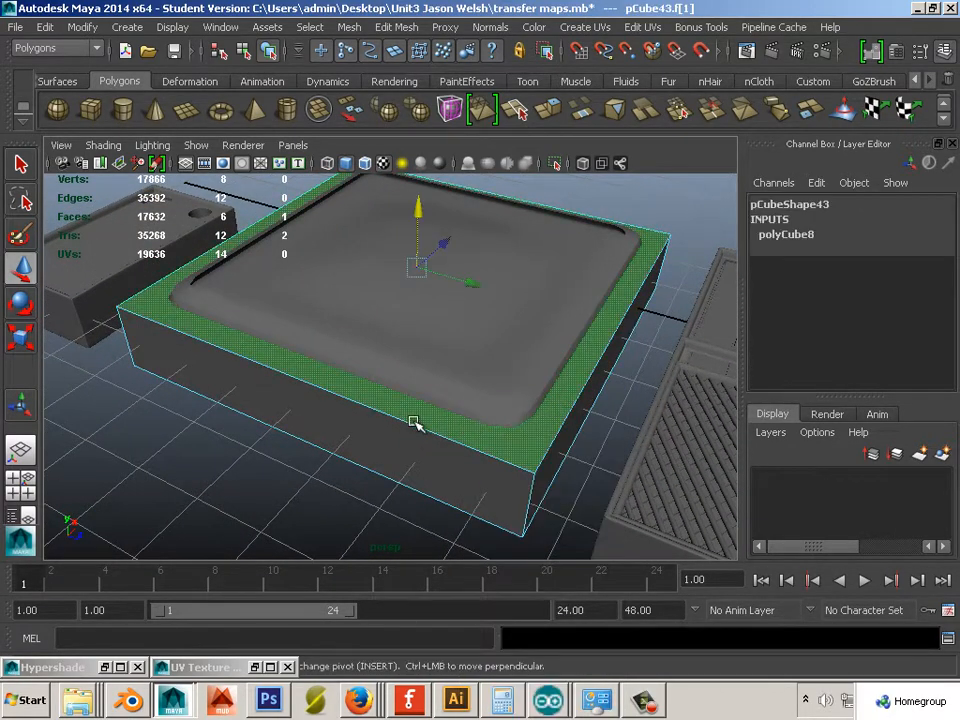
{"action": "left_click_drag", "start_coordinate": [414, 422], "coordinate": [467, 328], "text": "alt"}
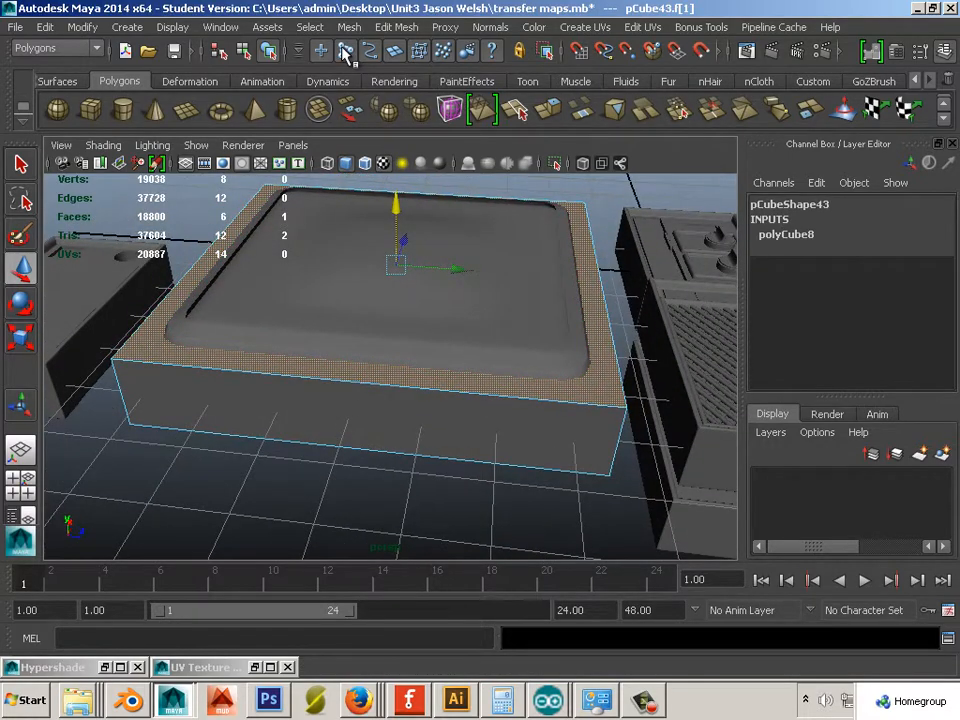
{"action": "left_click_drag", "start_coordinate": [407, 321], "coordinate": [260, 333], "text": "alt"}
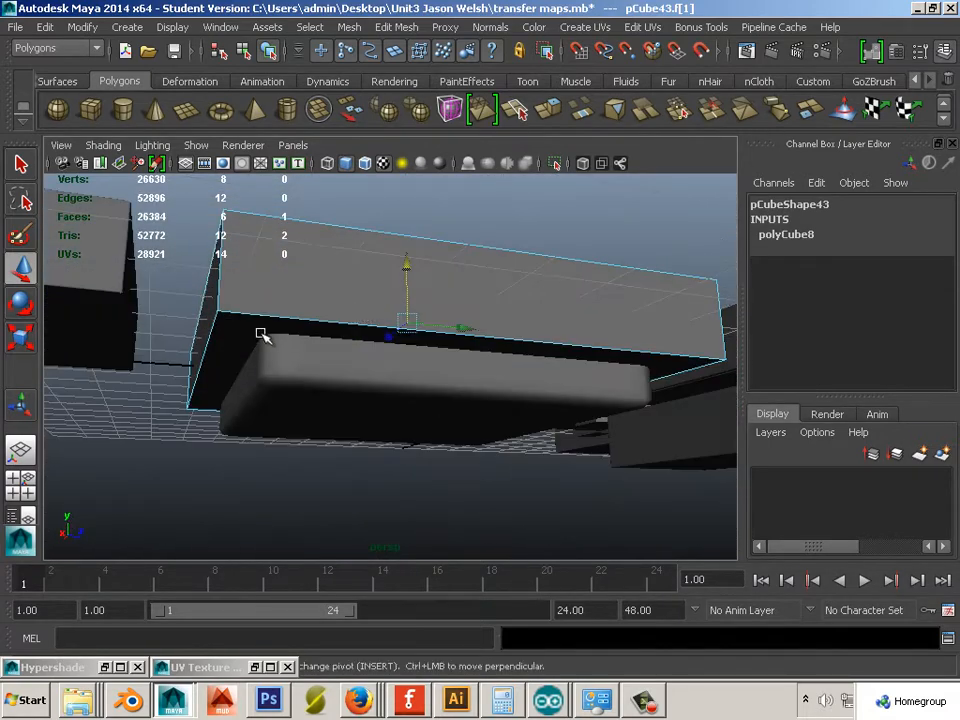
{"action": "left_click_drag", "start_coordinate": [298, 300], "coordinate": [326, 272], "text": "alt"}
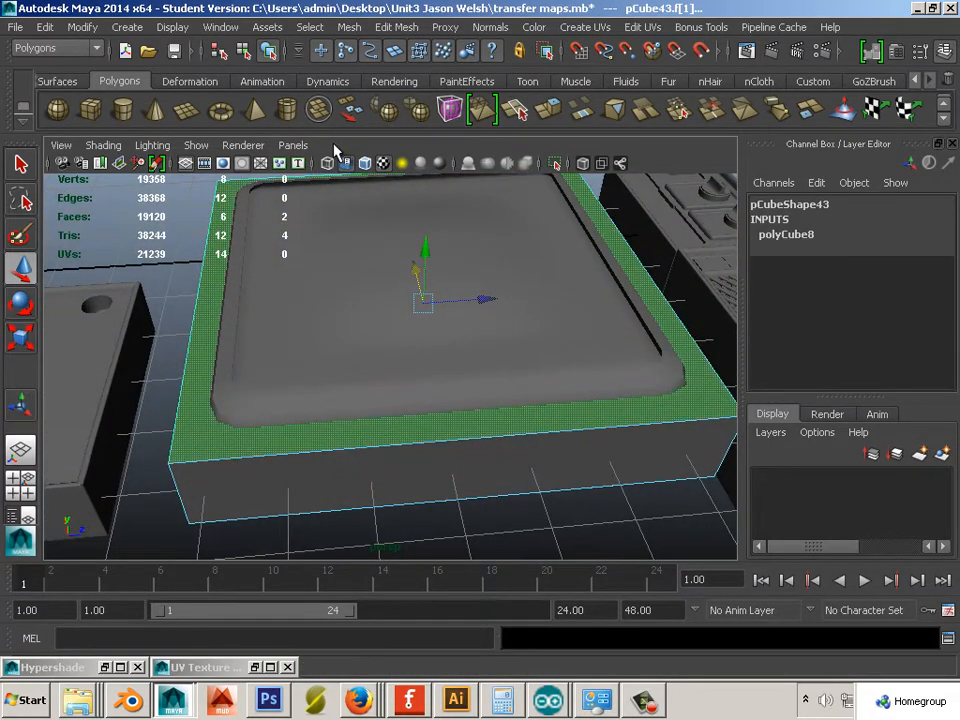
{"action": "middle_click_drag", "start_coordinate": [345, 206], "coordinate": [371, 243], "text": "alt"}
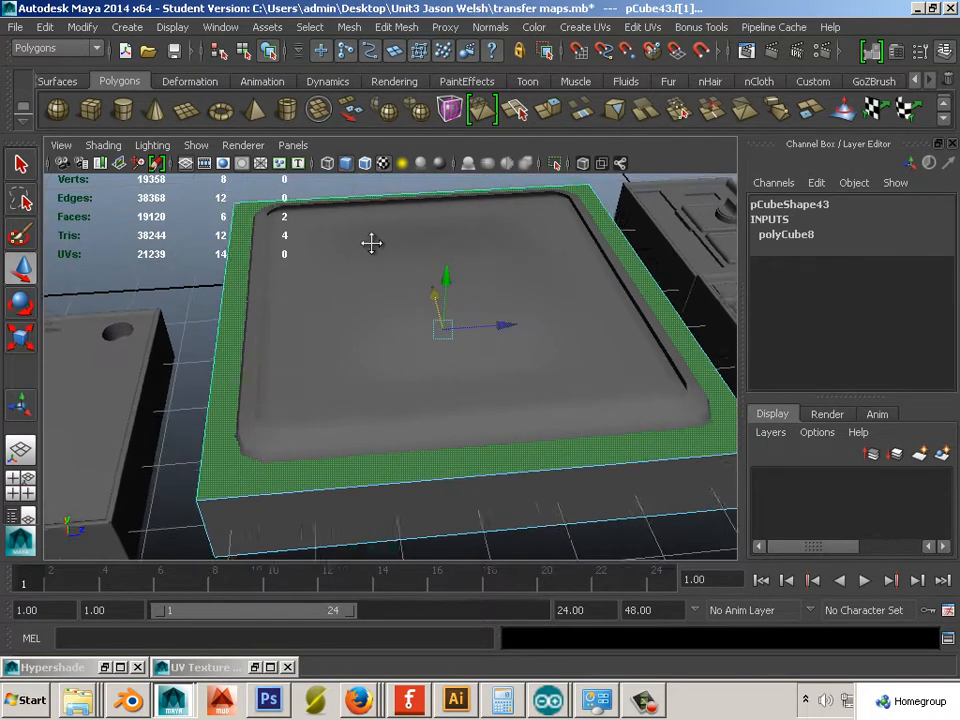
Step: Insert six edge loops around the casing cube, placed tightly beside its side, upper and lower edges
{"action": "right_click_drag", "start_coordinate": [262, 235], "coordinate": [321, 210]}
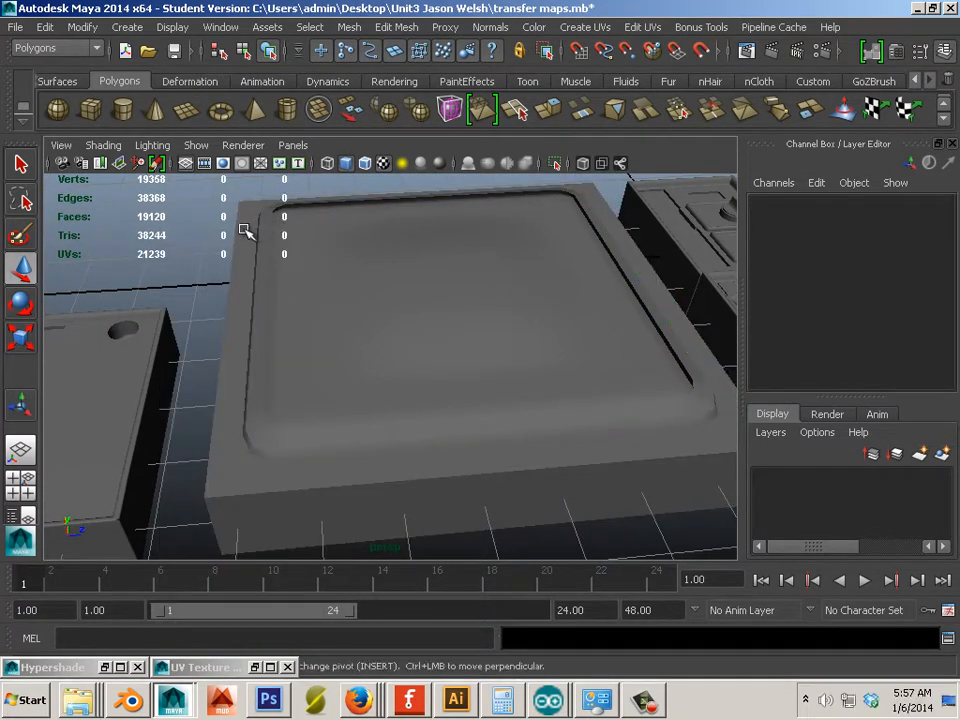
{"action": "left_click", "coordinate": [245, 231]}
{"action": "left_click", "coordinate": [396, 27]}
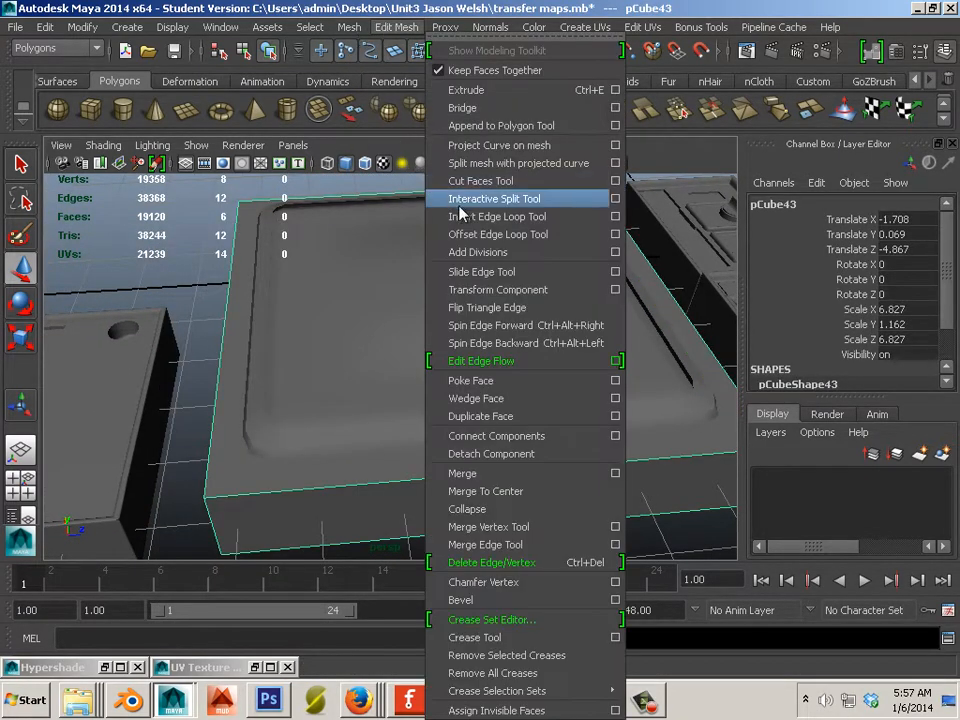
{"action": "left_click", "coordinate": [380, 212]}
{"action": "left_click_drag", "start_coordinate": [240, 502], "coordinate": [209, 496]}
{"action": "left_click_drag", "start_coordinate": [438, 416], "coordinate": [447, 469], "text": "alt"}
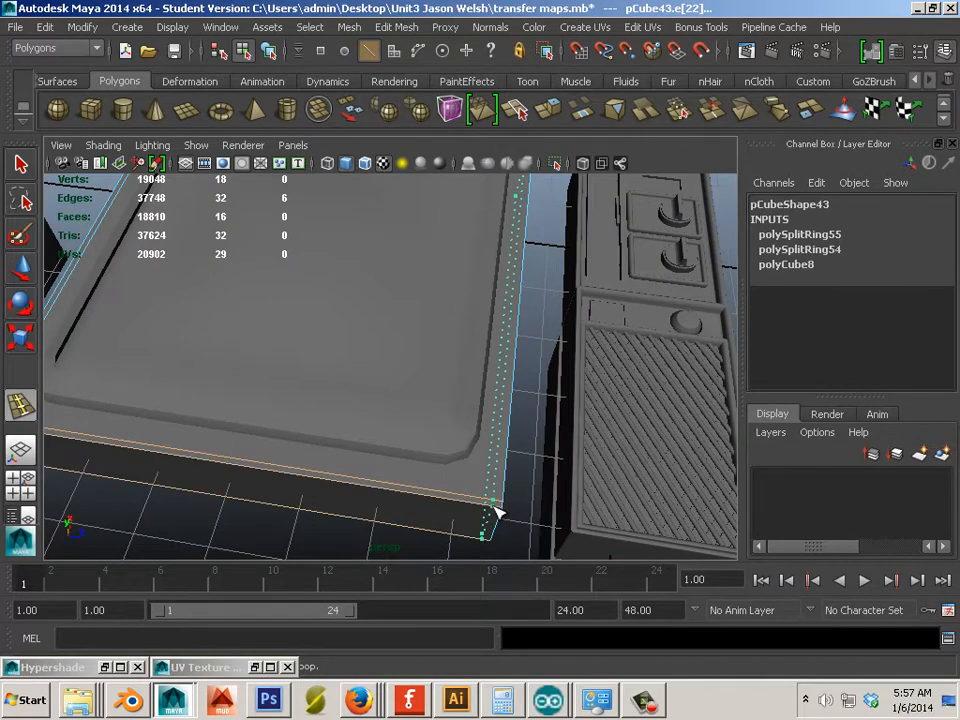
{"action": "left_click_drag", "start_coordinate": [495, 513], "coordinate": [497, 510]}
{"action": "left_click_drag", "start_coordinate": [497, 510], "coordinate": [382, 355], "text": "alt"}
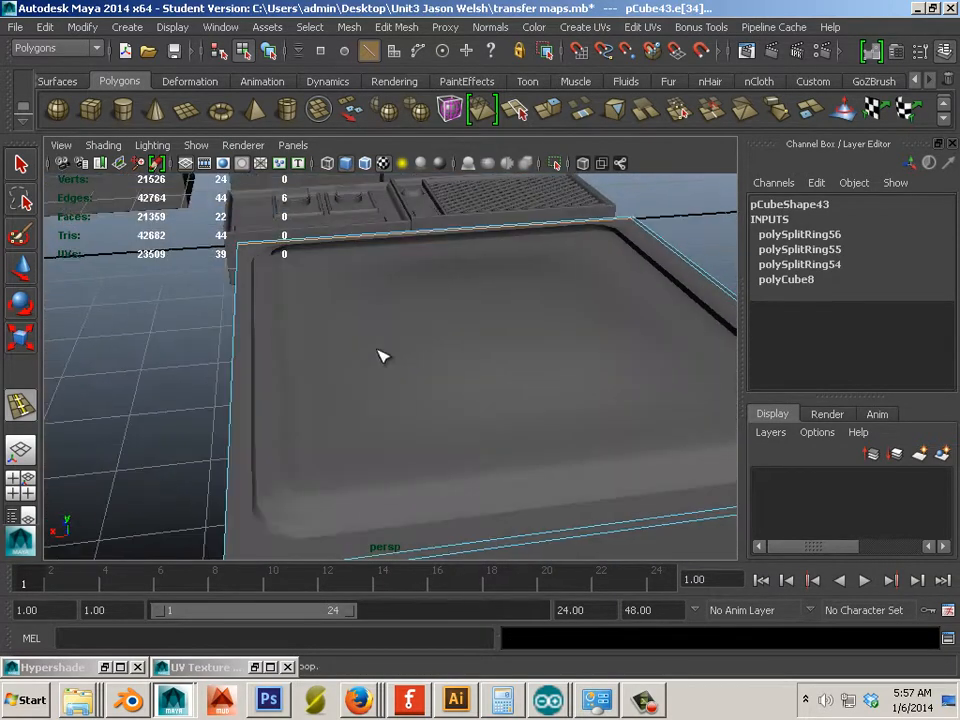
{"action": "left_click_drag", "start_coordinate": [256, 492], "coordinate": [300, 362], "text": "alt"}
{"action": "left_click", "coordinate": [328, 366]}
{"action": "left_click", "coordinate": [368, 266]}
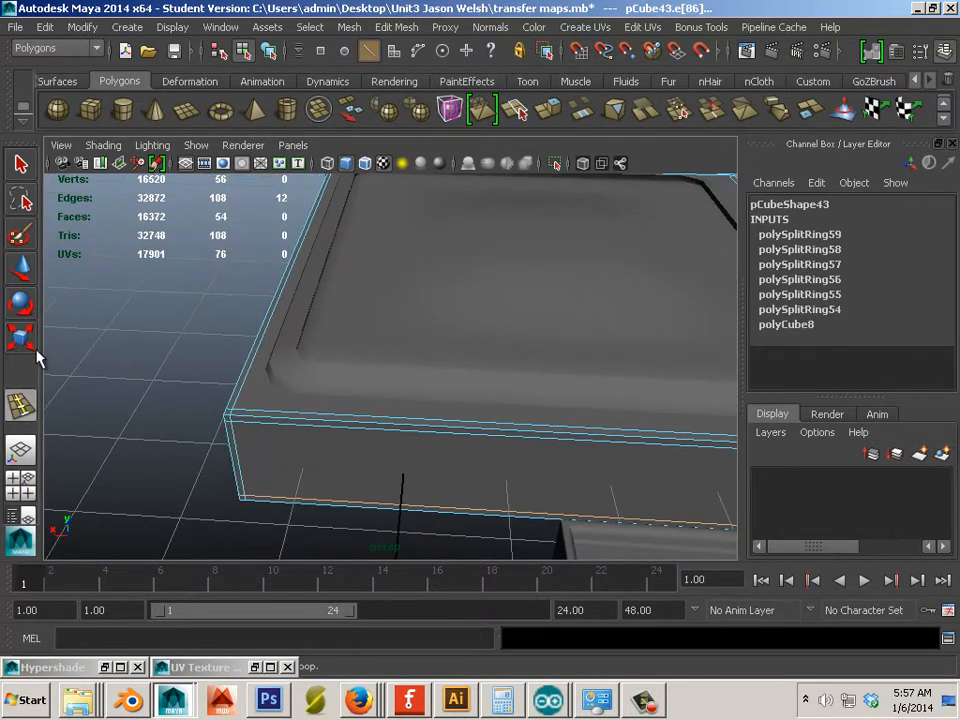
{"action": "left_click", "coordinate": [20, 266]}
{"action": "right_click_drag", "start_coordinate": [263, 310], "coordinate": [264, 355]}
{"action": "left_click", "coordinate": [296, 388]}
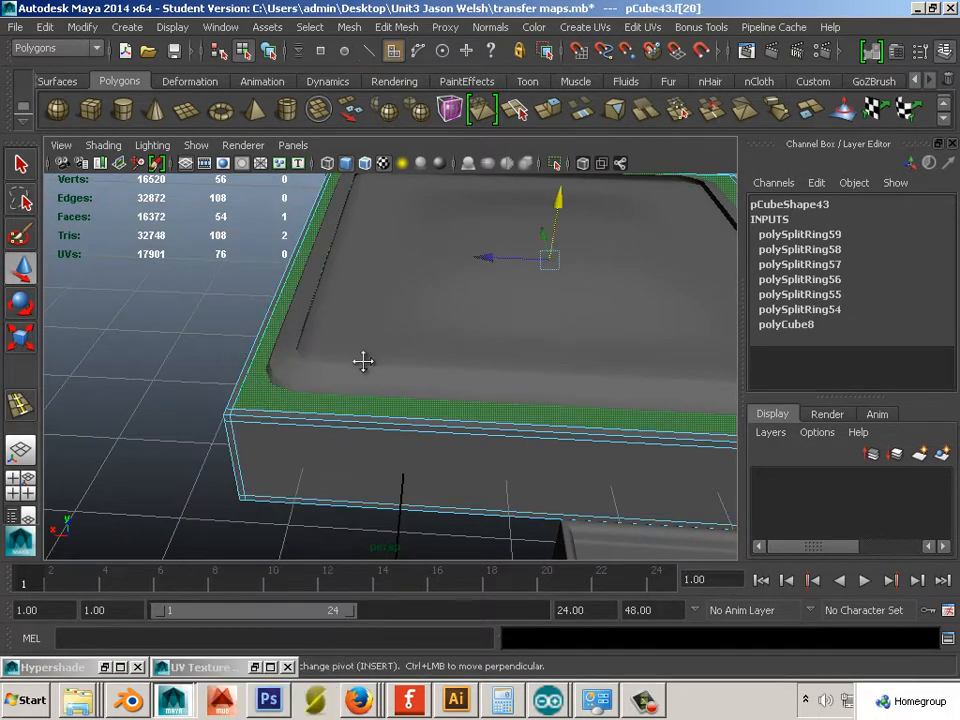
{"action": "left_click_drag", "start_coordinate": [363, 361], "coordinate": [259, 377], "text": "alt"}
Step: Reselect the casing cube as a whole object and apply Smooth to it
{"action": "right_click_drag", "start_coordinate": [193, 310], "coordinate": [274, 287]}
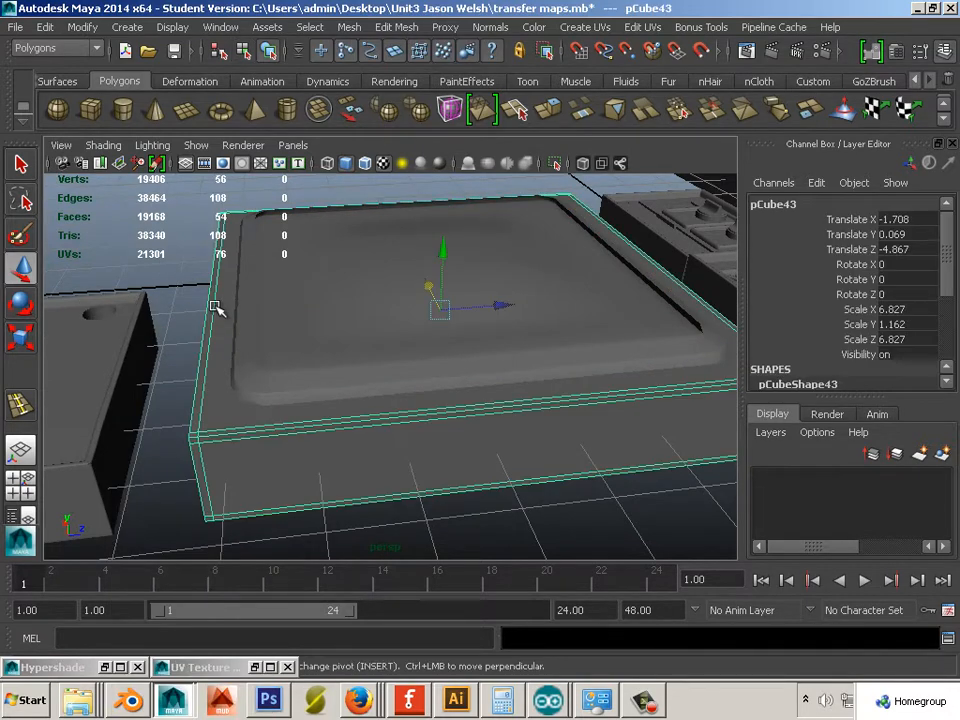
{"action": "left_click", "coordinate": [349, 27]}
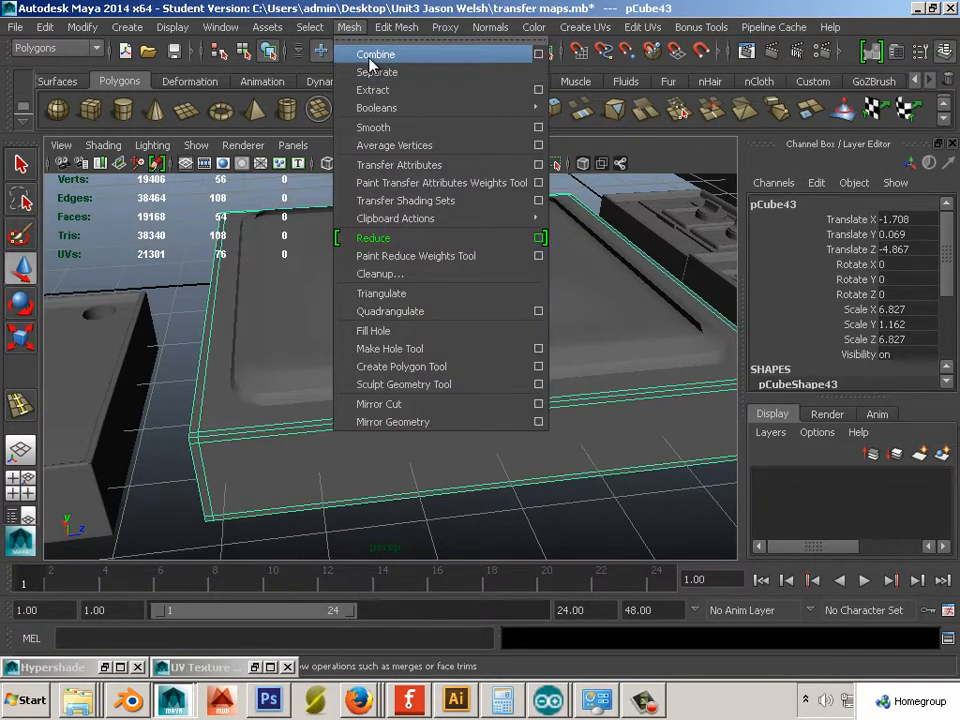
{"action": "mouse_move", "coordinate": [385, 33]}
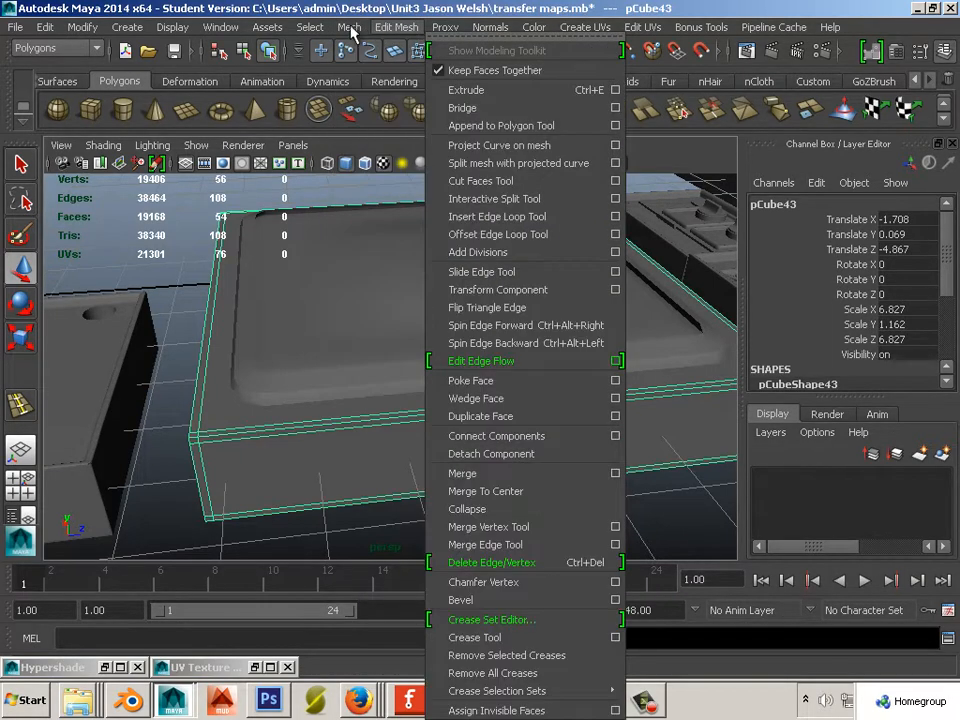
{"action": "mouse_move", "coordinate": [350, 33]}
{"action": "left_click", "coordinate": [370, 127]}
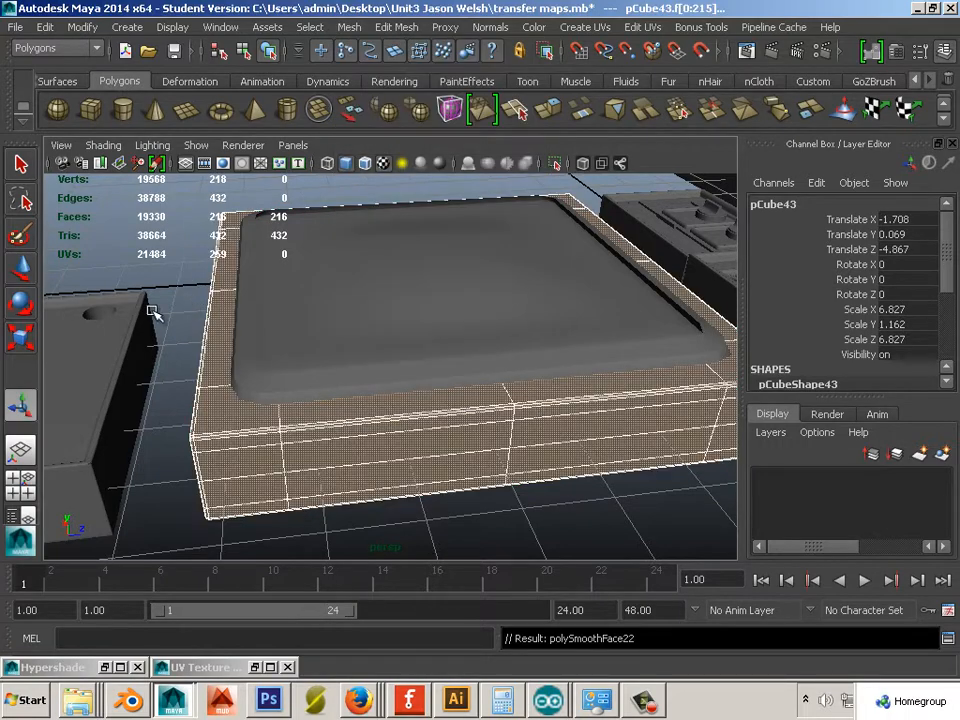
{"action": "left_click_drag", "start_coordinate": [150, 311], "coordinate": [318, 388], "text": "alt"}
{"action": "right_click_drag", "start_coordinate": [318, 388], "coordinate": [317, 355]}
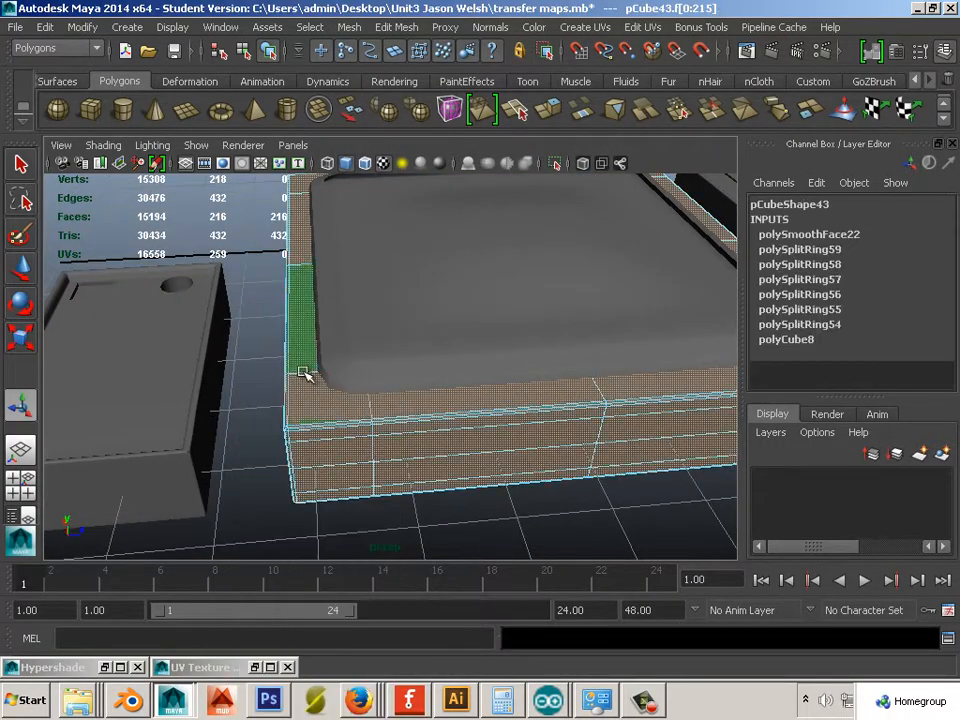
{"action": "left_click", "coordinate": [310, 360]}
{"action": "mouse_move", "coordinate": [392, 398]}
{"action": "left_mouse_down", "text": "shift"}
{"action": "mouse_move", "coordinate": [589, 386]}
{"action": "mouse_move", "coordinate": [439, 407]}
{"action": "mouse_move", "coordinate": [610, 390]}
{"action": "mouse_move", "coordinate": [545, 250]}
{"action": "left_mouse_up", "text": "shift"}
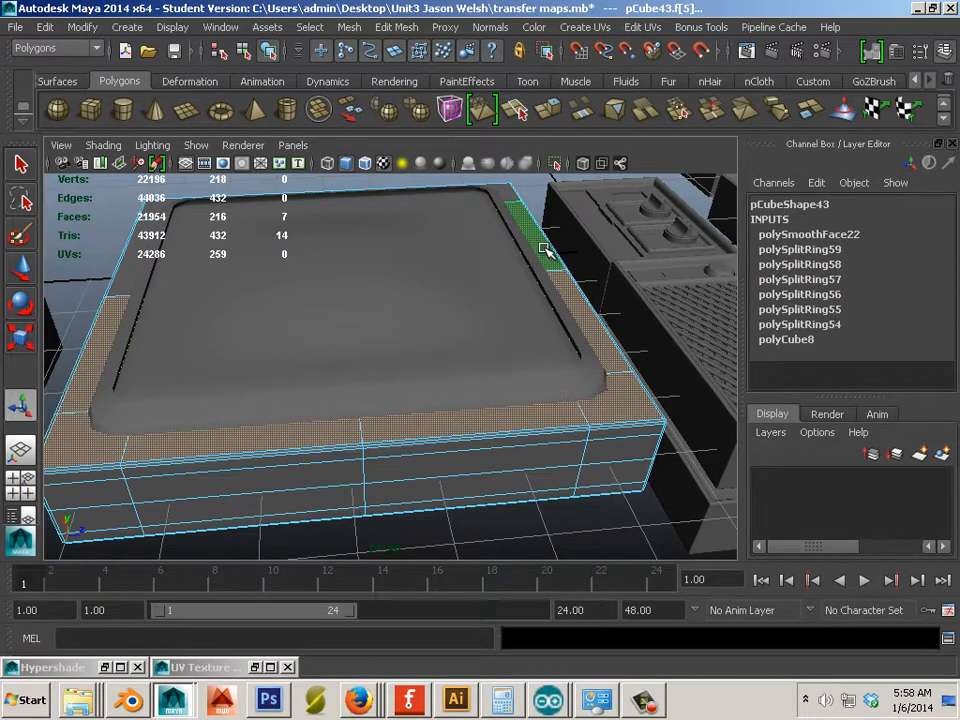
Step: Select the whole casing cube in object mode and raise it above the domed box to a Translate Y of 1.252
{"action": "right_click_drag", "start_coordinate": [465, 311], "coordinate": [478, 427]}
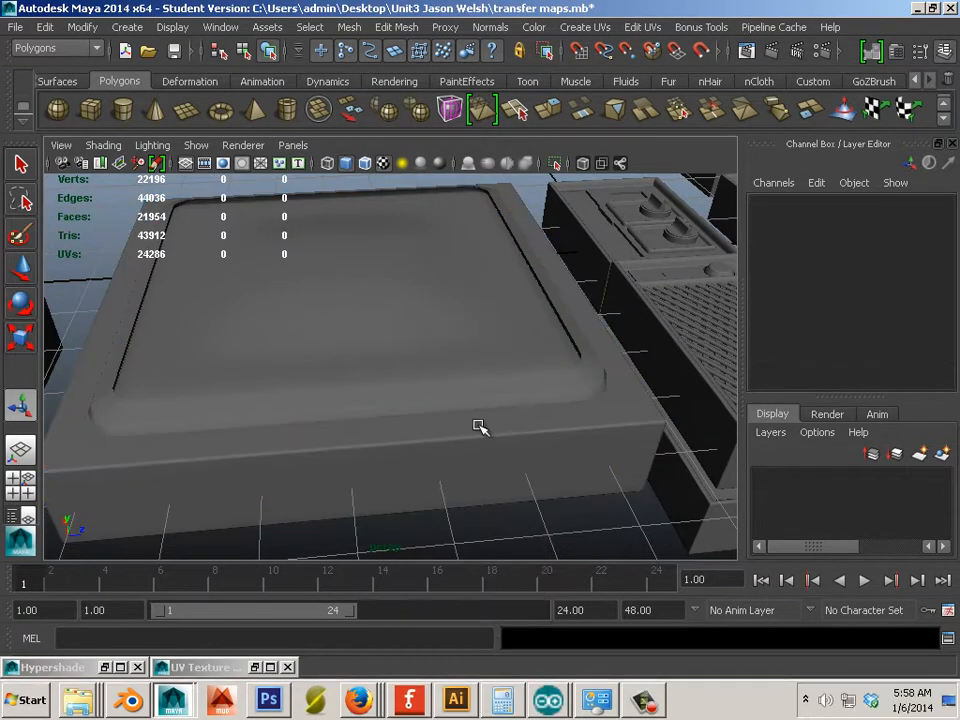
{"action": "left_click", "coordinate": [478, 427]}
{"action": "left_click", "coordinate": [22, 268]}
{"action": "left_click_drag", "start_coordinate": [542, 343], "coordinate": [396, 274], "text": "alt"}
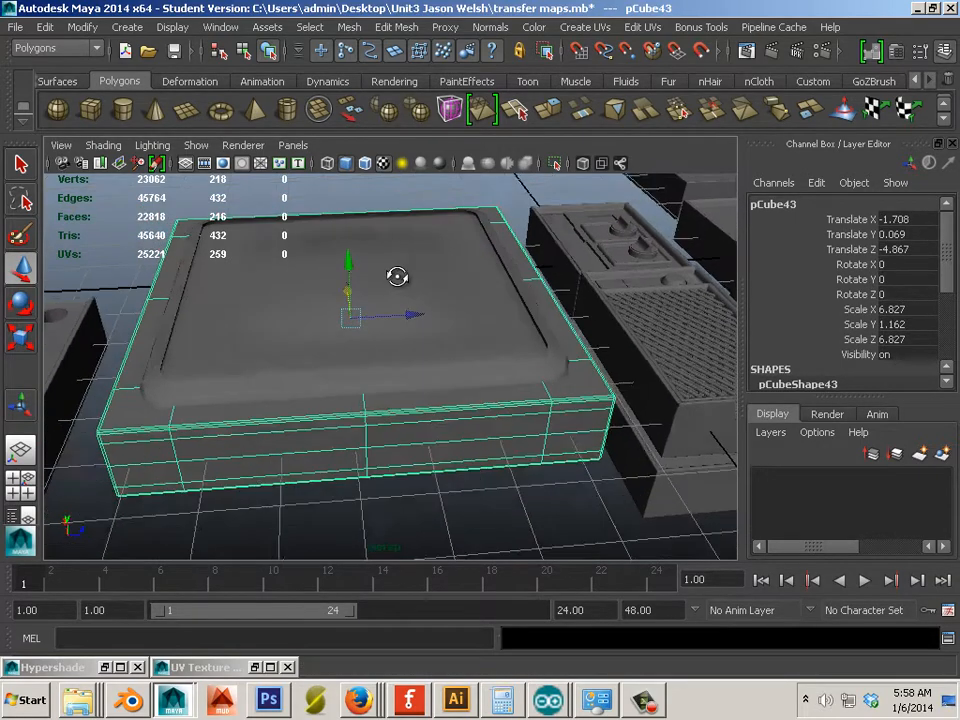
{"action": "left_click_drag", "start_coordinate": [346, 215], "coordinate": [178, 394]}
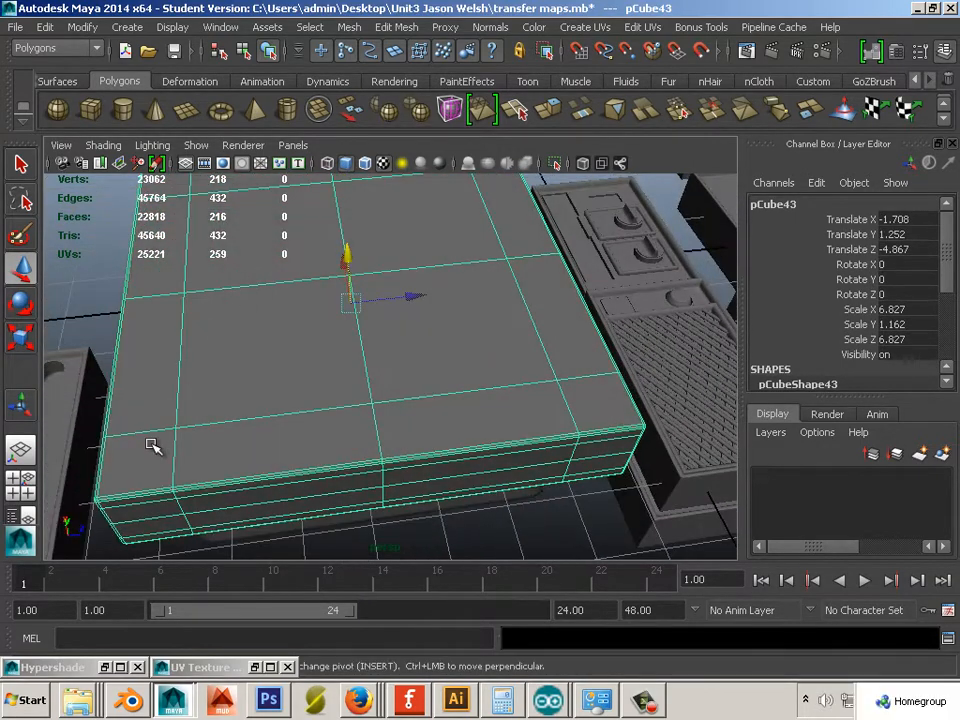
Step: Select all 16 faces covering the upper side of the casing cube
{"action": "right_click_drag", "start_coordinate": [154, 446], "coordinate": [150, 354]}
{"action": "mouse_move", "coordinate": [150, 450]}
{"action": "left_mouse_down"}
{"action": "mouse_move", "coordinate": [246, 450]}
{"action": "mouse_move", "coordinate": [428, 424]}
{"action": "mouse_move", "coordinate": [583, 381]}
{"action": "mouse_move", "coordinate": [470, 325]}
{"action": "mouse_move", "coordinate": [508, 240]}
{"action": "mouse_move", "coordinate": [521, 236]}
{"action": "mouse_move", "coordinate": [519, 306]}
{"action": "left_mouse_up"}
{"action": "mouse_move", "coordinate": [480, 254]}
{"action": "left_mouse_down"}
{"action": "mouse_move", "coordinate": [214, 285]}
{"action": "mouse_move", "coordinate": [212, 354]}
{"action": "mouse_move", "coordinate": [275, 364]}
{"action": "mouse_move", "coordinate": [480, 441]}
{"action": "left_mouse_up"}
{"action": "scroll", "coordinate": [306, 399], "scroll_direction": "down", "scroll_amount": 3}
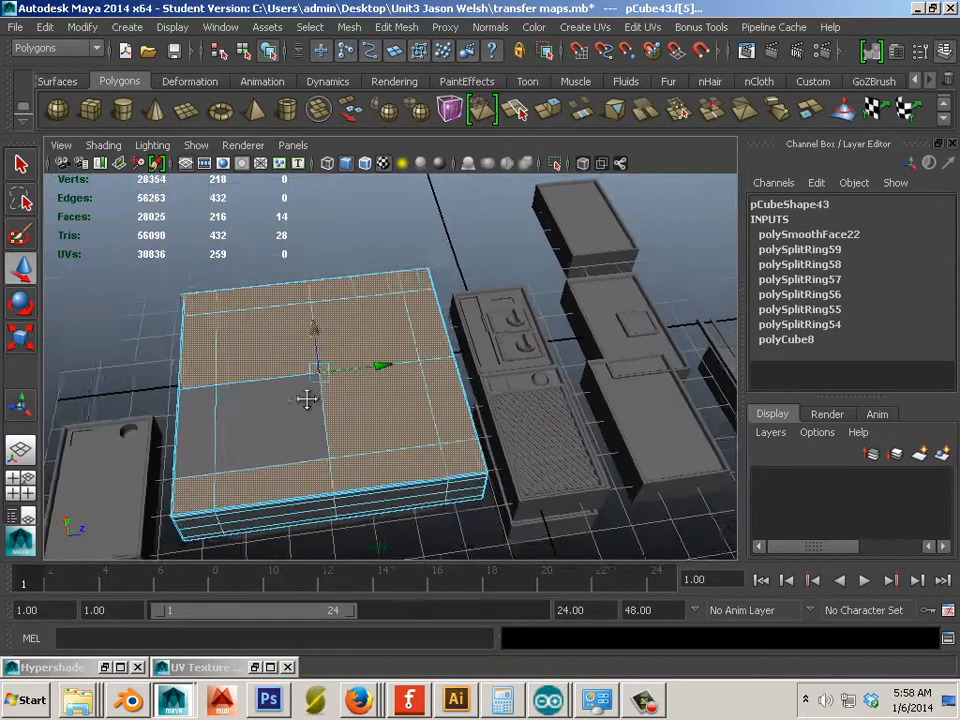
{"action": "left_click_drag", "start_coordinate": [350, 420], "coordinate": [318, 376], "text": "alt"}
{"action": "scroll", "coordinate": [343, 343], "scroll_direction": "up", "scroll_amount": 4}
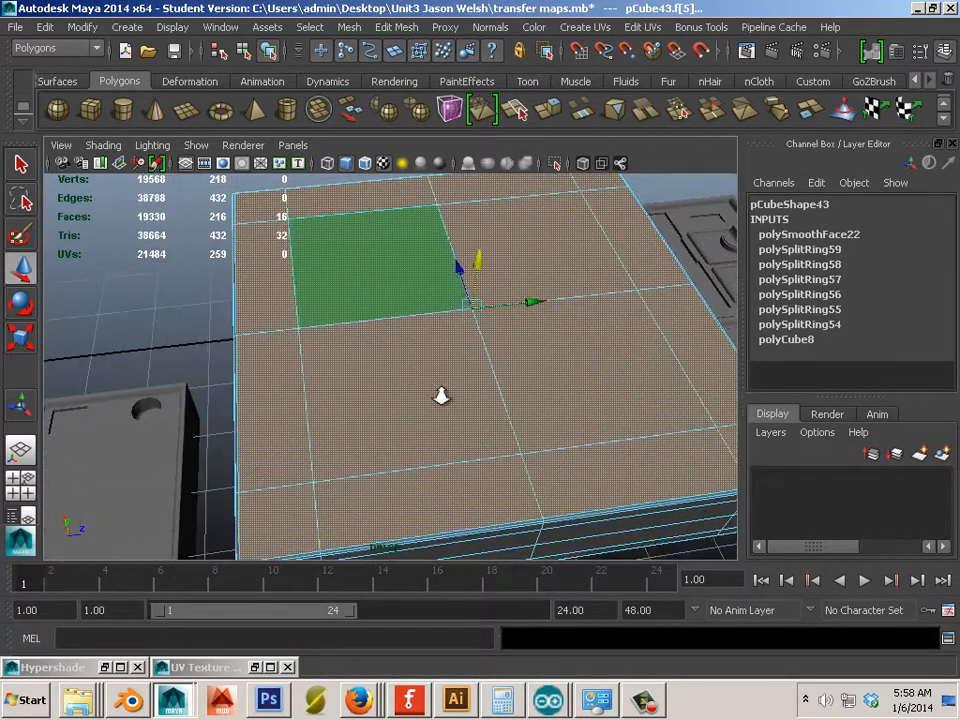
Step: Extrude the selected upper faces and scale them slightly inward to form a narrow rim
{"action": "left_click", "coordinate": [545, 112]}
{"action": "left_click_drag", "start_coordinate": [513, 296], "coordinate": [370, 324], "text": "alt"}
{"action": "left_click", "coordinate": [22, 305]}
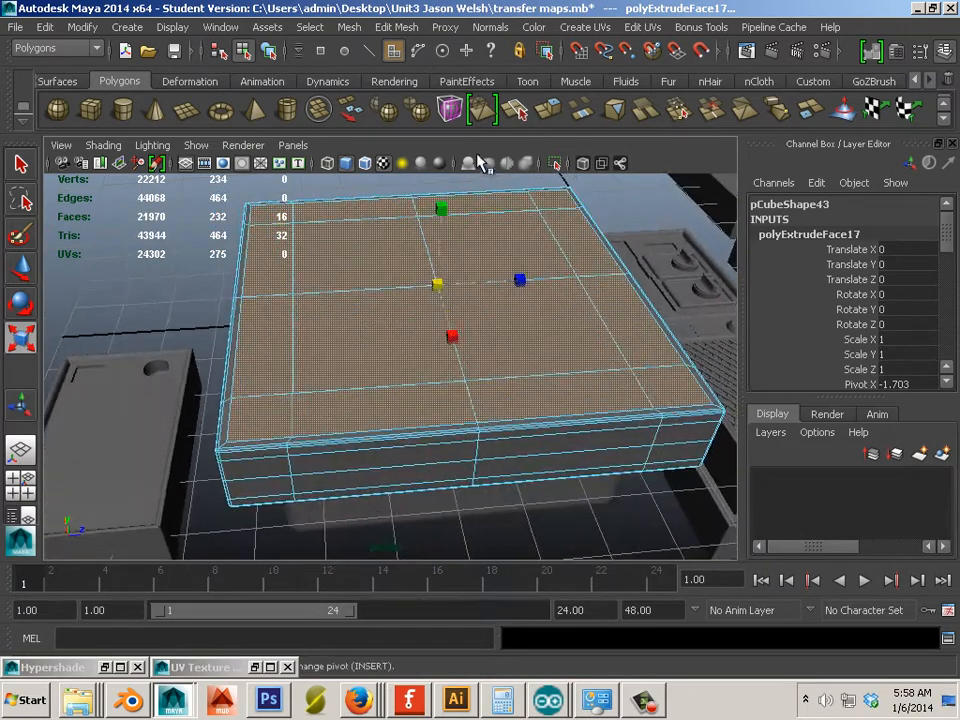
Step: Extrude the inset faces again, lower them into the cube as a recessed floor, and scale the floor slightly inward
{"action": "left_click", "coordinate": [540, 112]}
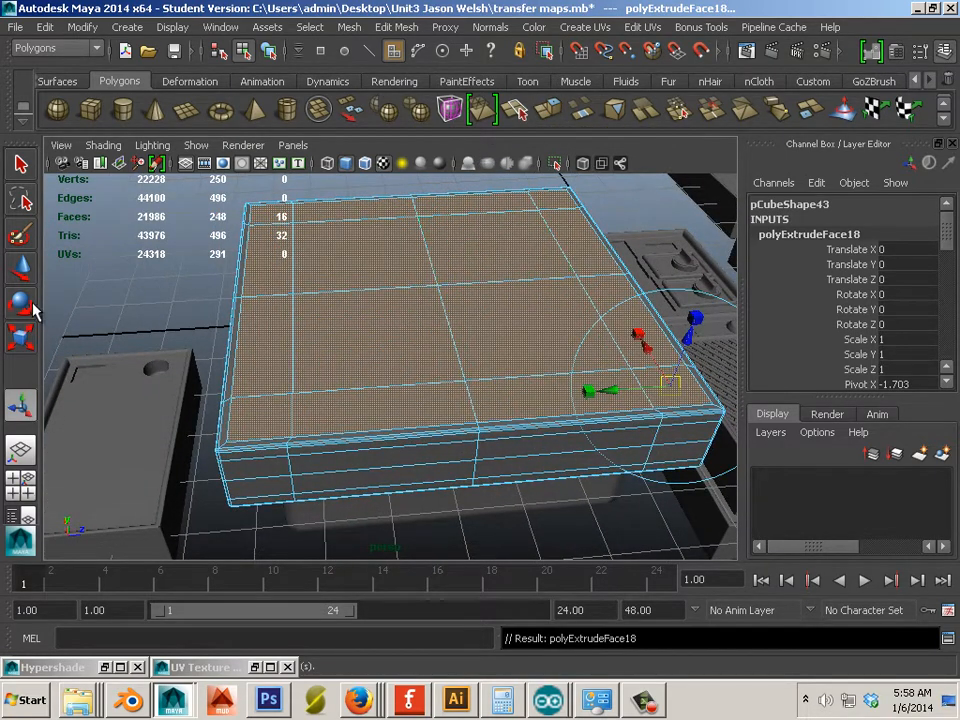
{"action": "left_click_drag", "start_coordinate": [439, 225], "coordinate": [431, 250]}
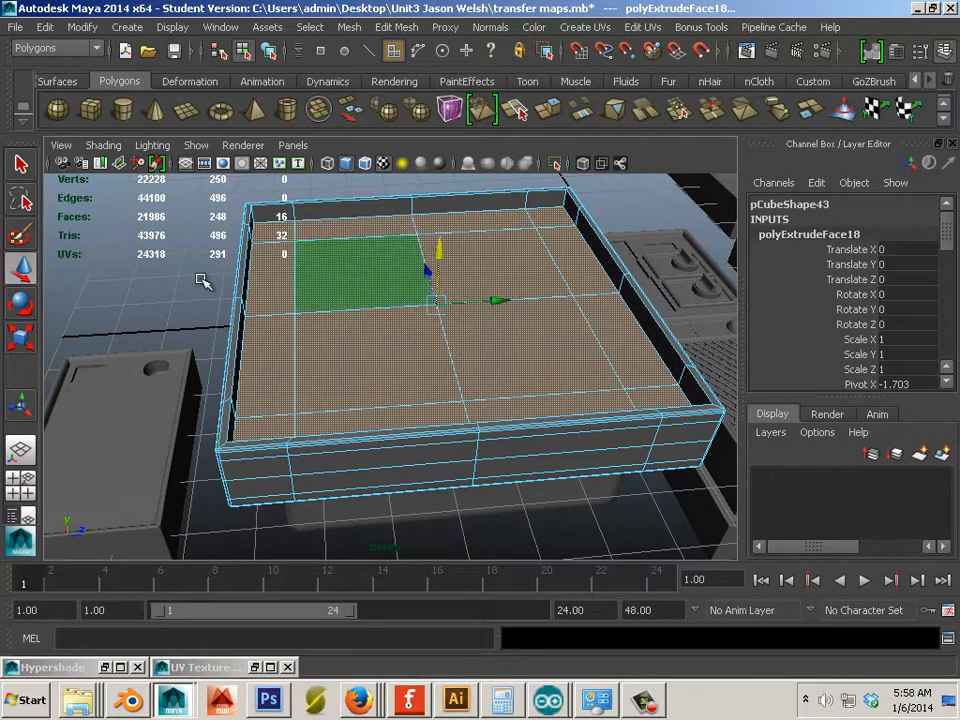
{"action": "key", "text": "r"}
{"action": "left_click_drag", "start_coordinate": [437, 305], "coordinate": [428, 305]}
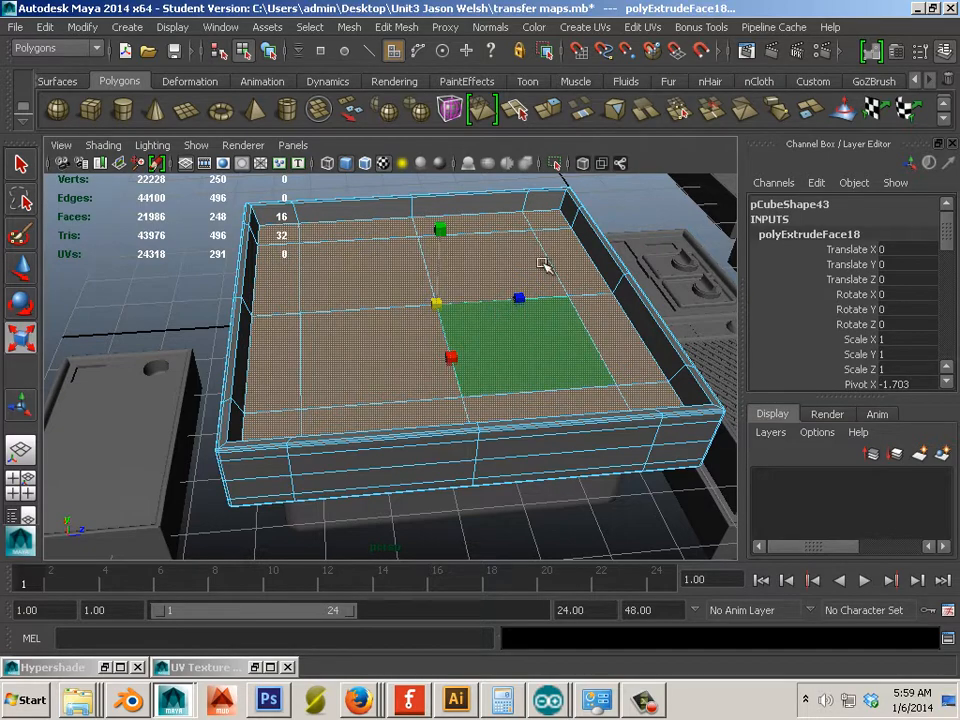
Step: Apply Smooth to the whole recessed casing, deselect it, and examine its rounded inner corners
{"action": "left_click_drag", "start_coordinate": [615, 208], "coordinate": [567, 243], "text": "alt"}
{"action": "right_click_drag", "start_coordinate": [514, 244], "coordinate": [531, 242]}
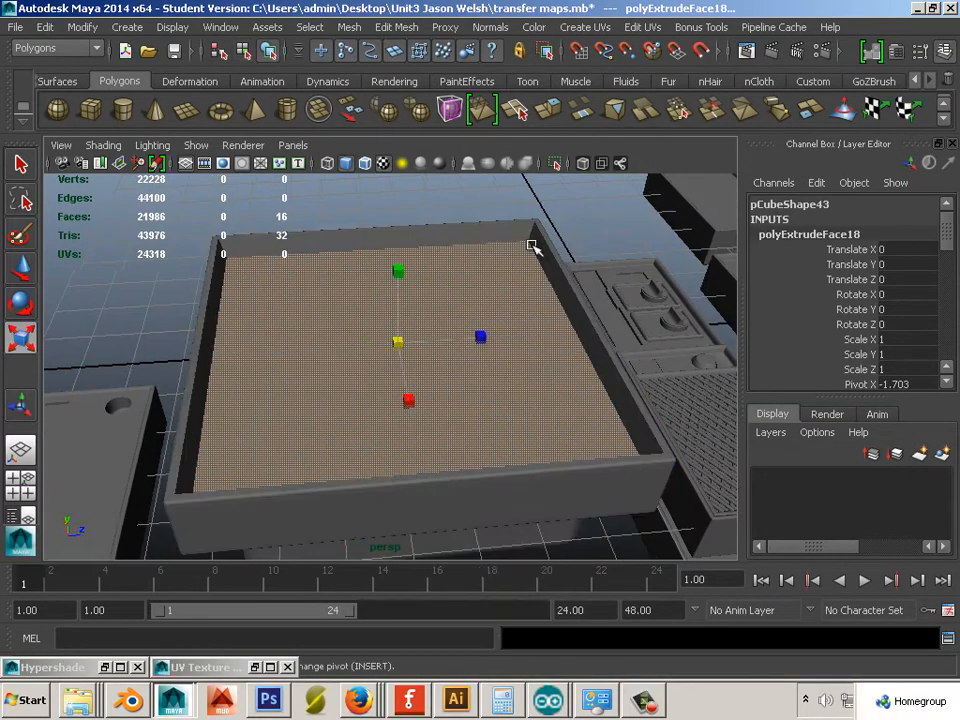
{"action": "left_click", "coordinate": [350, 27]}
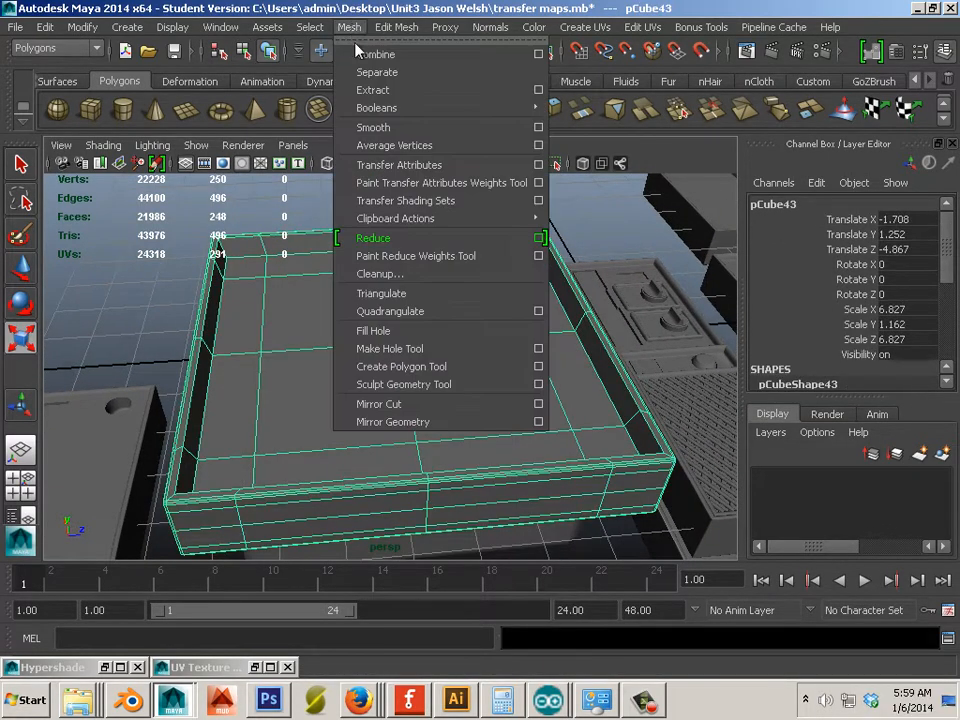
{"action": "left_click", "coordinate": [375, 124]}
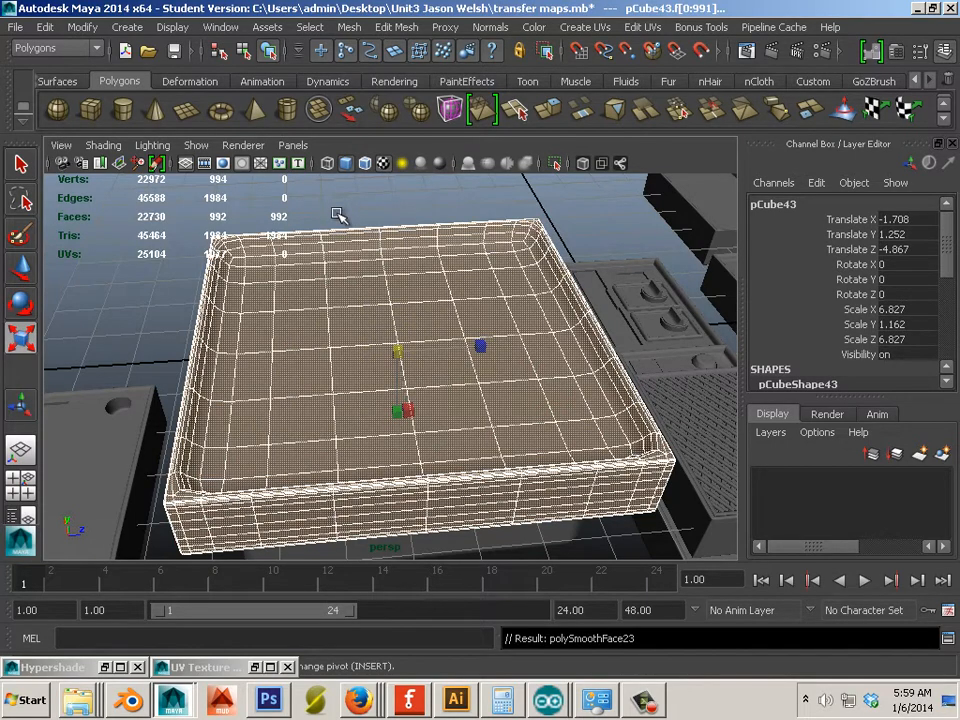
{"action": "left_click_drag", "start_coordinate": [337, 244], "coordinate": [288, 173], "text": "alt"}
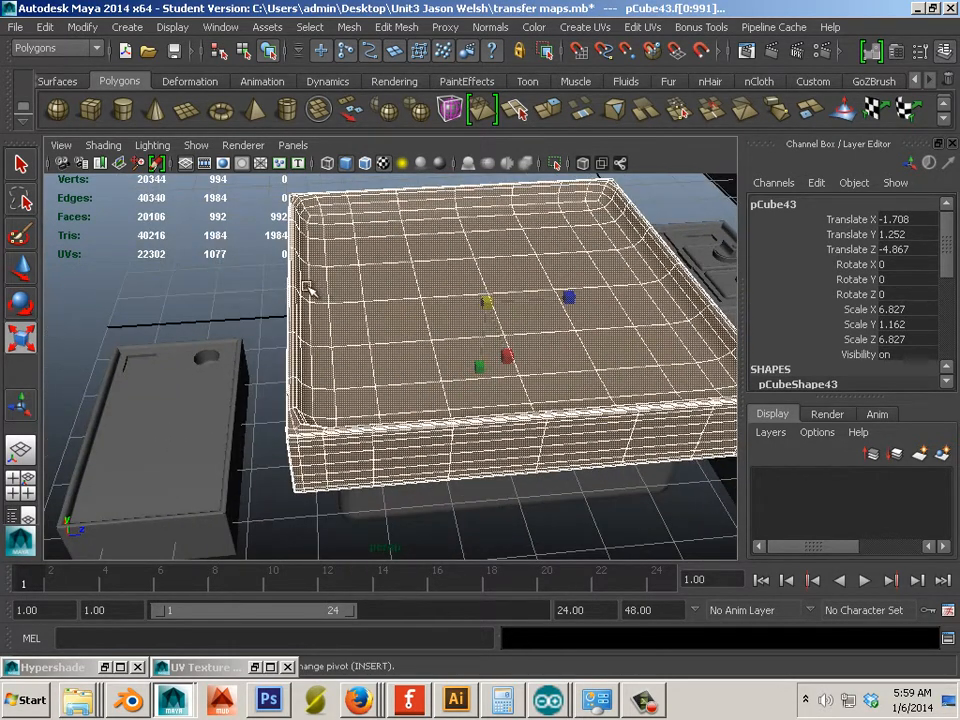
{"action": "left_click_drag", "start_coordinate": [234, 217], "coordinate": [240, 298], "text": "alt"}
{"action": "left_click", "coordinate": [240, 298]}
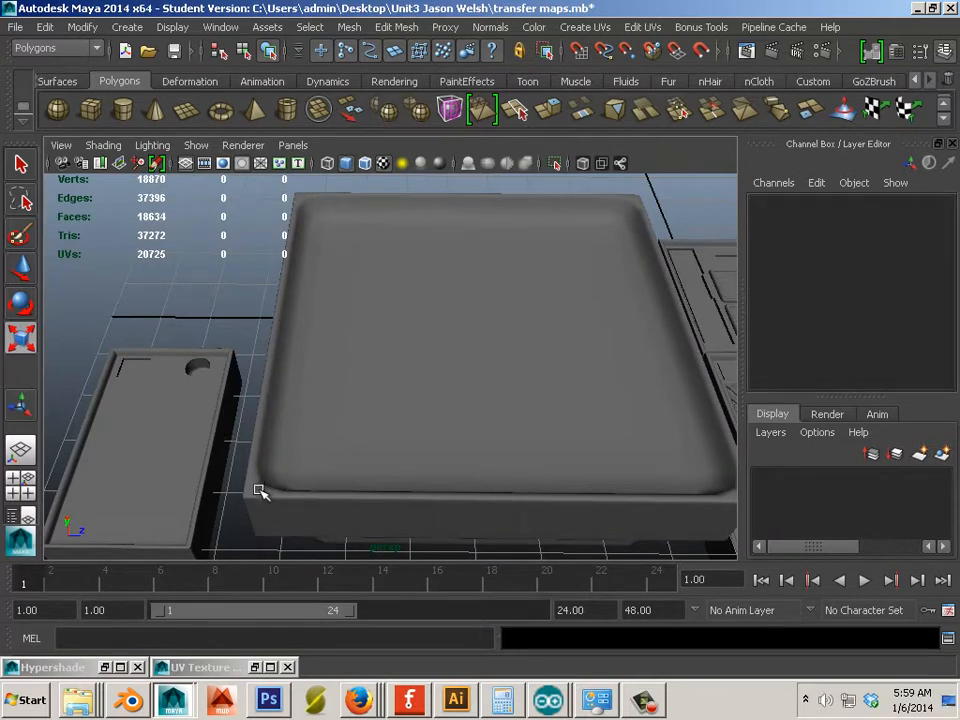
Step: Undo the deselection and the last smoothing of the recessed casing
{"action": "key", "text": "ctrl+z"}
{"action": "key", "text": "ctrl+z"}
{"action": "key", "text": "ctrl+z"}
{"action": "key", "text": "ctrl+z"}
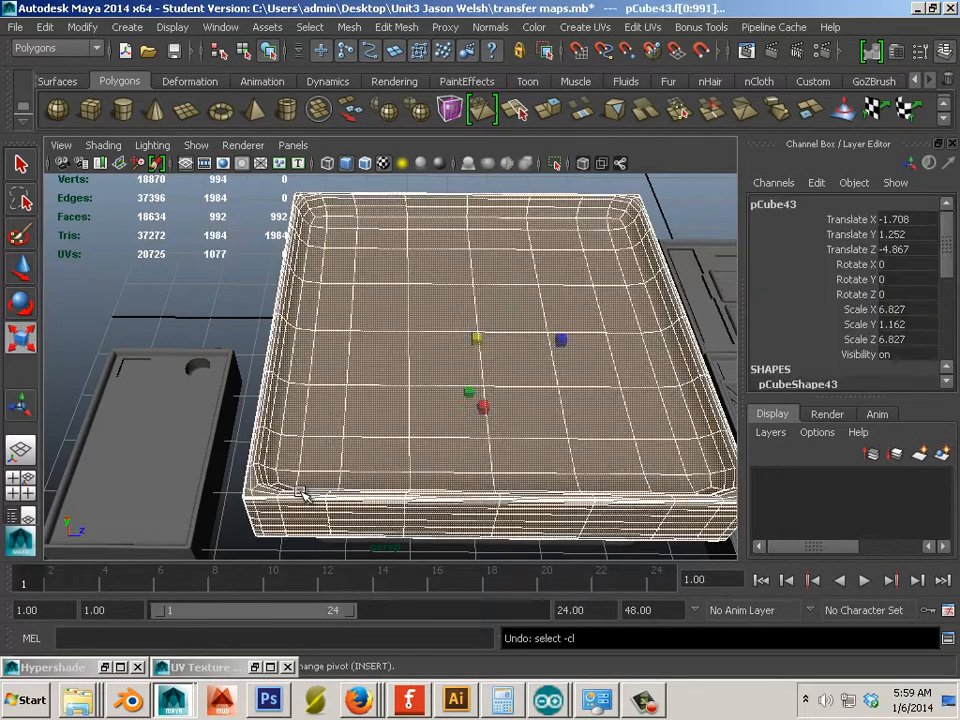
{"action": "left_click_drag", "start_coordinate": [301, 470], "coordinate": [285, 474], "text": "alt"}
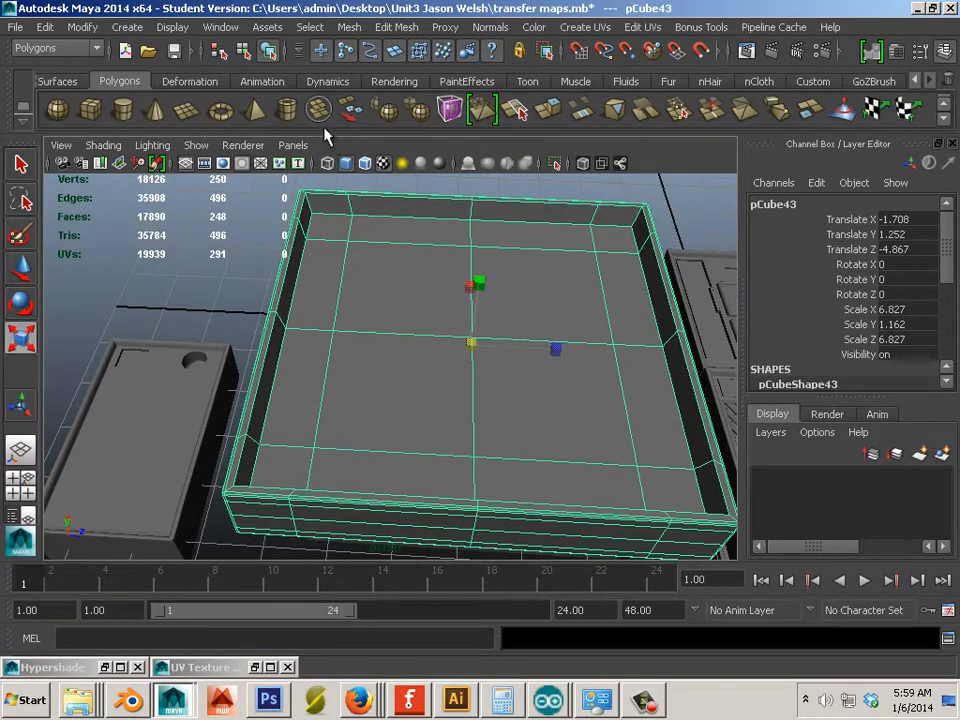
Step: Insert edge loops close to the four borders of the casing's recessed floor to tighten its inner corners
{"action": "left_click", "coordinate": [400, 27]}
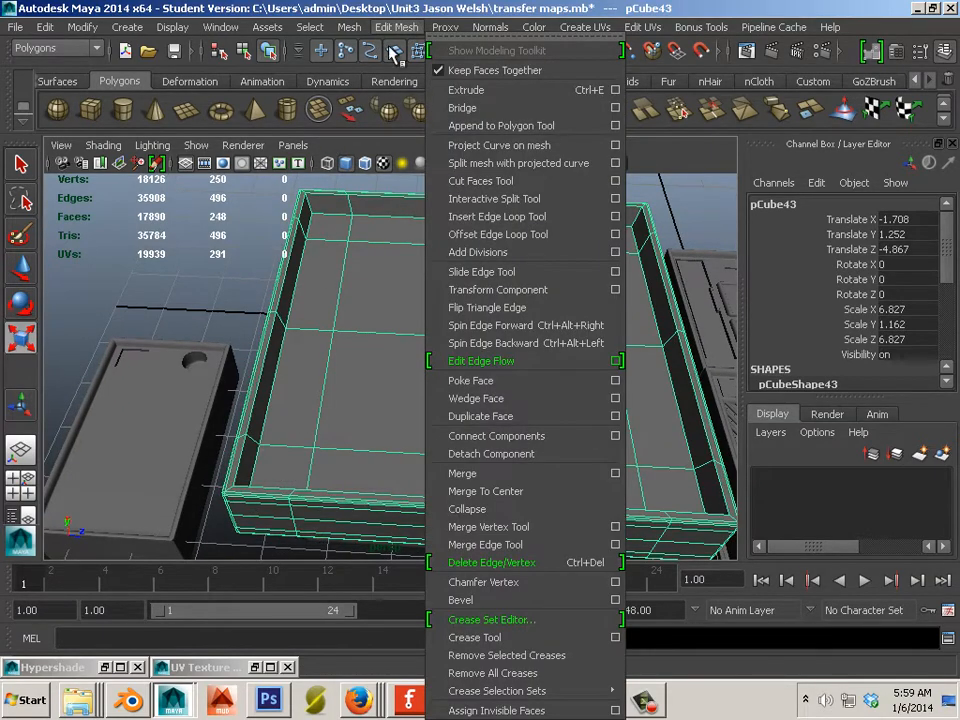
{"action": "left_click", "coordinate": [428, 216]}
{"action": "left_click_drag", "start_coordinate": [409, 239], "coordinate": [238, 293], "text": "alt"}
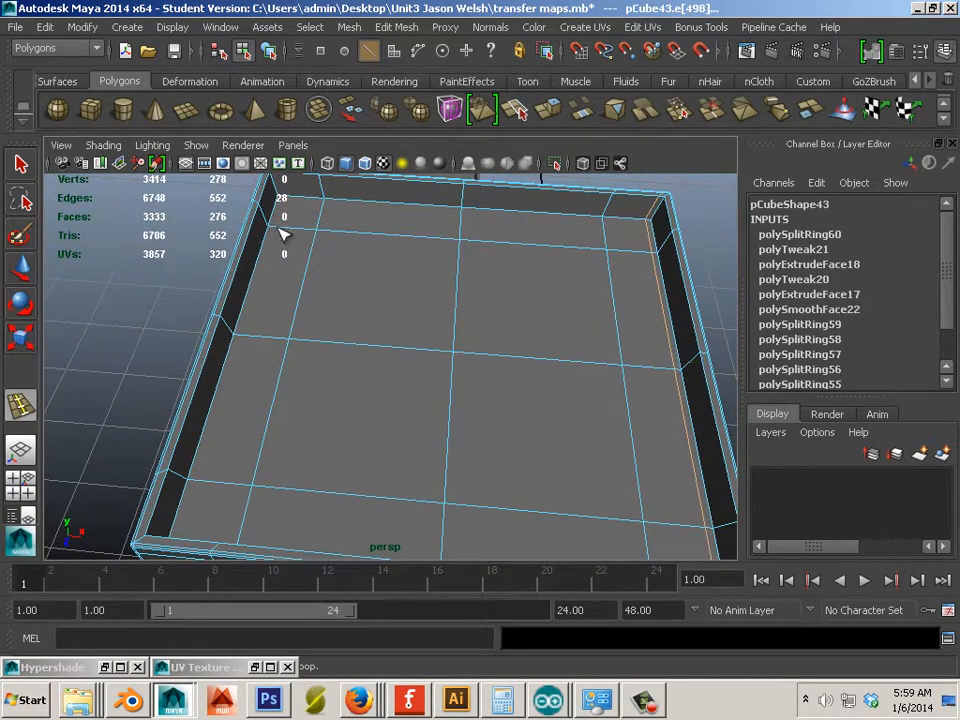
{"action": "left_click", "coordinate": [215, 176]}
{"action": "left_click_drag", "start_coordinate": [215, 176], "coordinate": [332, 190], "text": "alt"}
{"action": "left_click_drag", "start_coordinate": [332, 190], "coordinate": [368, 248], "text": "alt"}
{"action": "middle_click_drag", "start_coordinate": [368, 248], "coordinate": [196, 285], "text": "alt"}
{"action": "left_click_drag", "start_coordinate": [176, 282], "coordinate": [167, 286]}
{"action": "left_click_drag", "start_coordinate": [167, 286], "coordinate": [193, 294], "text": "alt"}
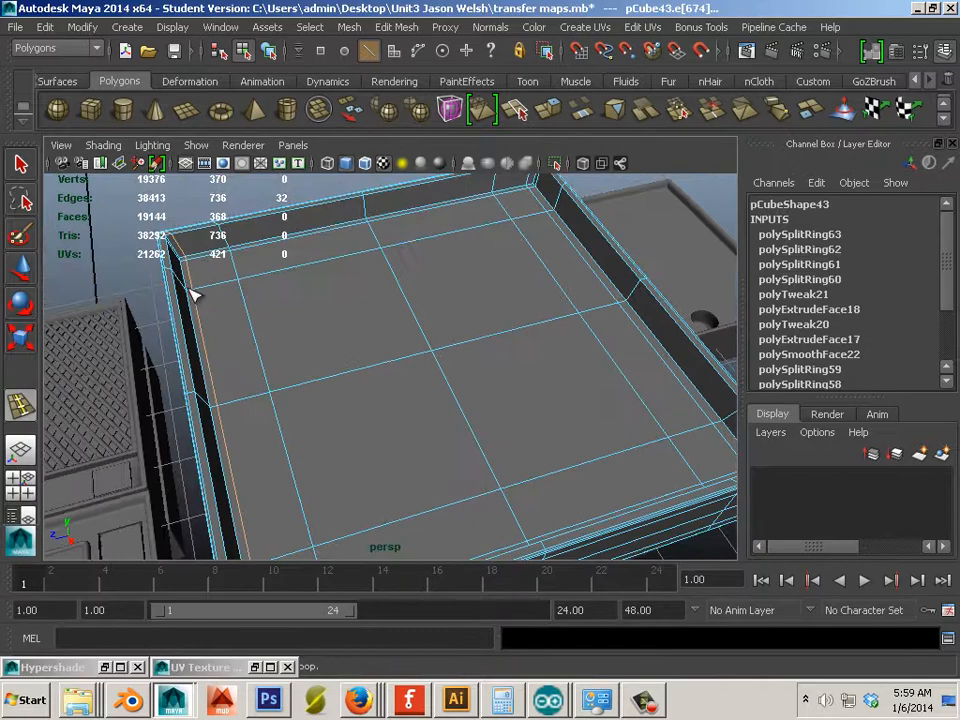
Step: Return the casing to object mode, apply Smooth to it, and deselect it
{"action": "left_click", "coordinate": [20, 268]}
{"action": "right_click_drag", "start_coordinate": [231, 257], "coordinate": [311, 236]}
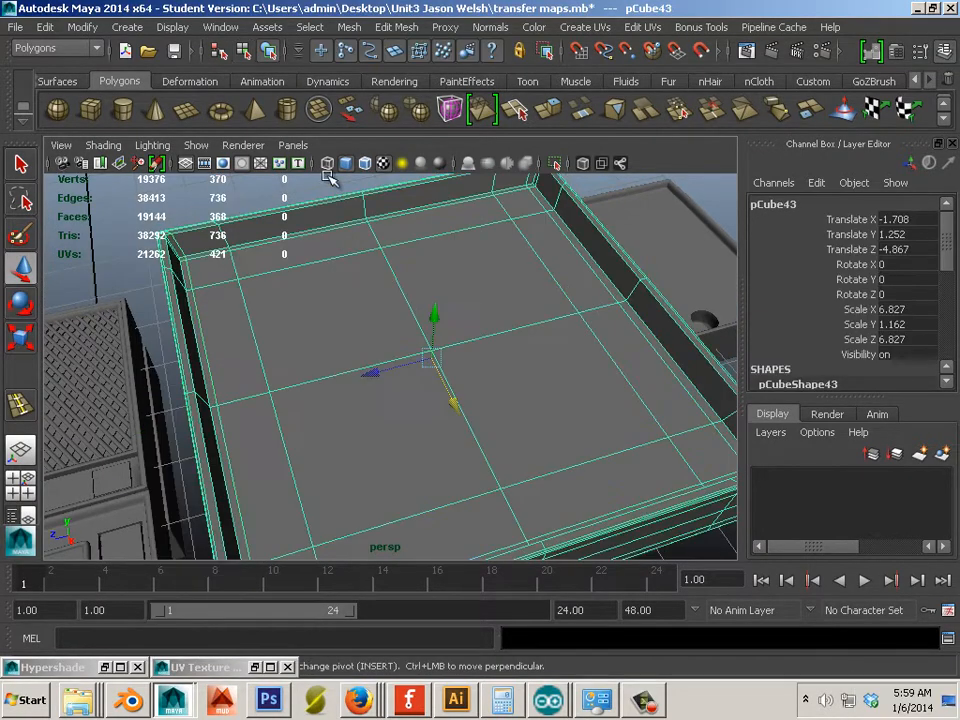
{"action": "left_click", "coordinate": [349, 27]}
{"action": "left_click", "coordinate": [364, 121]}
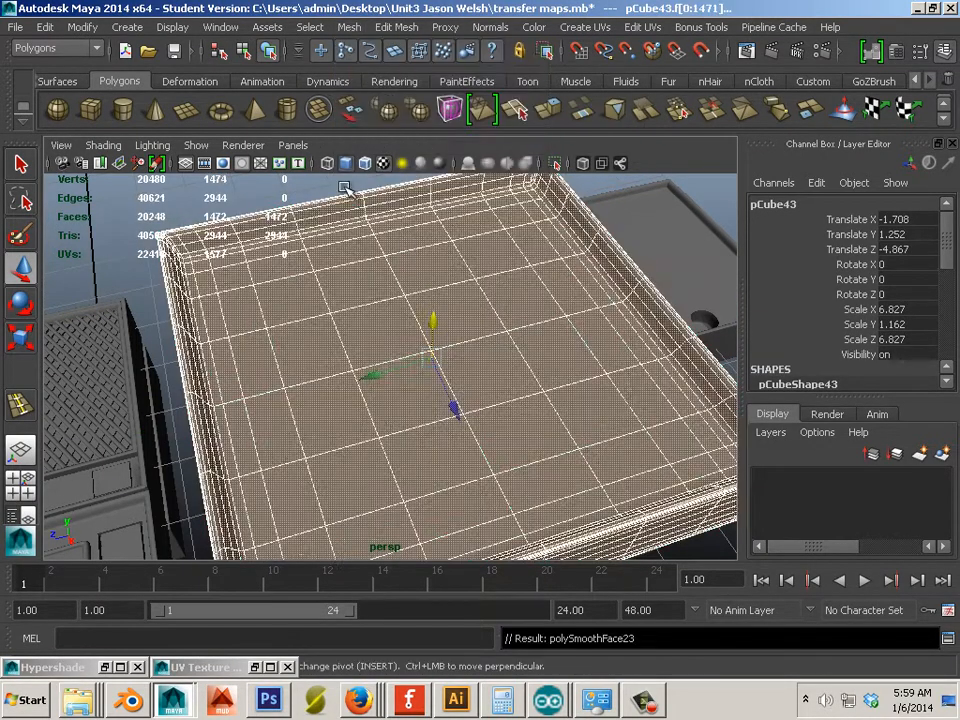
{"action": "left_click", "coordinate": [193, 207]}
Step: Lower the casing around the screen box to Translate Y 0.41 and shift it to Translate X -1.622
{"action": "right_click_drag", "start_coordinate": [366, 253], "coordinate": [272, 240], "text": "alt"}
{"action": "left_click_drag", "start_coordinate": [272, 240], "coordinate": [351, 248], "text": "alt"}
{"action": "left_click", "coordinate": [453, 259]}
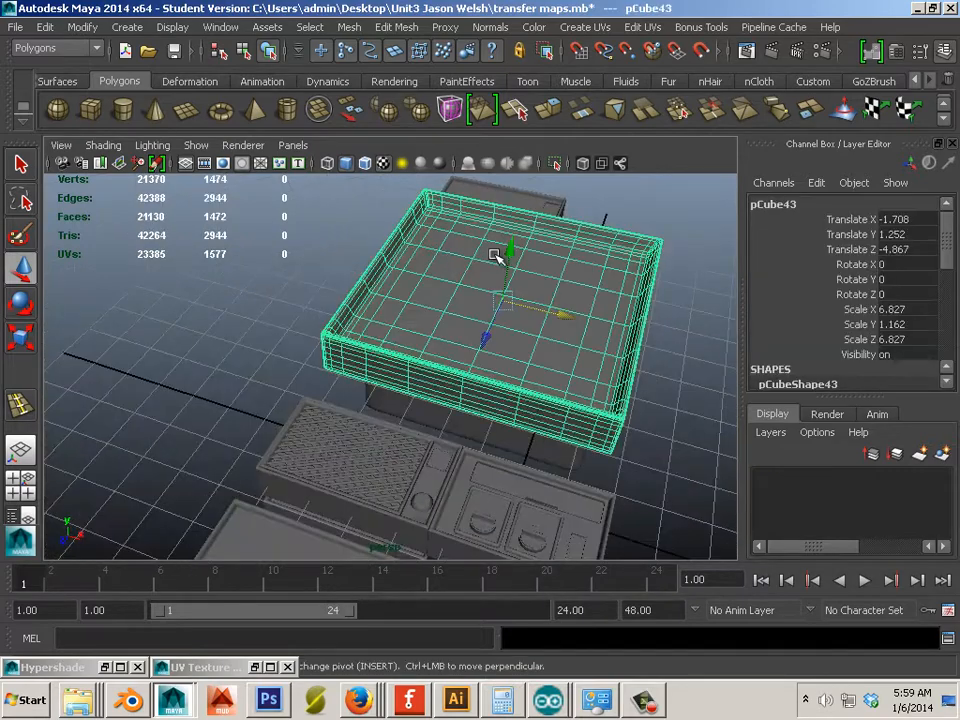
{"action": "mouse_move", "coordinate": [505, 258]}
{"action": "left_mouse_down"}
{"action": "mouse_move", "coordinate": [508, 289]}
{"action": "mouse_move", "coordinate": [508, 272]}
{"action": "mouse_move", "coordinate": [508, 280]}
{"action": "left_mouse_up"}
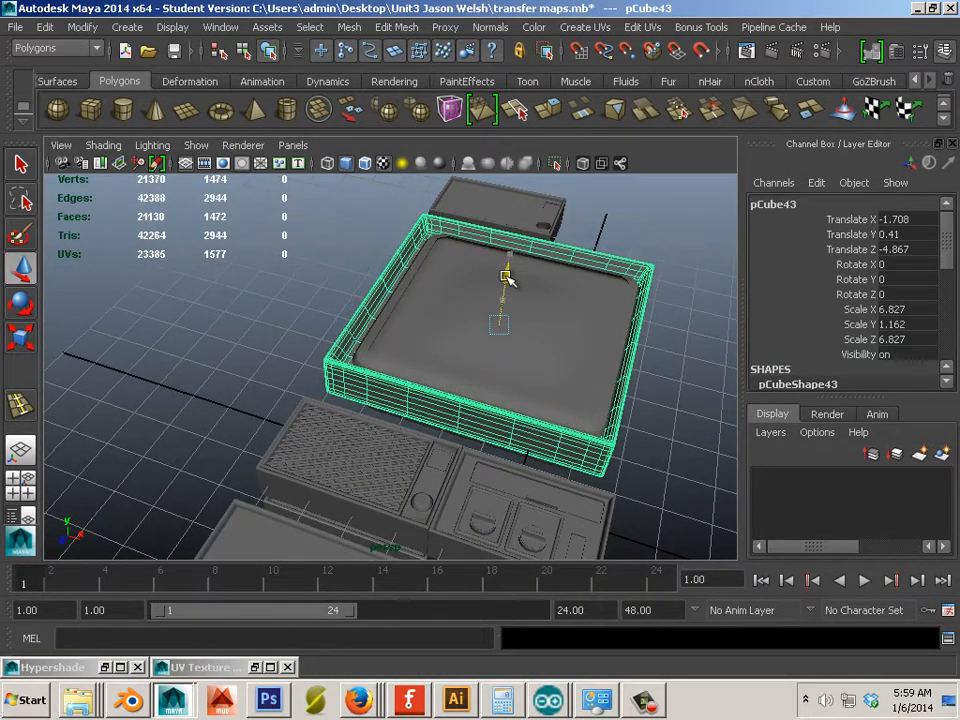
{"action": "left_click_drag", "start_coordinate": [306, 289], "coordinate": [350, 298], "text": "alt"}
{"action": "right_click_drag", "start_coordinate": [350, 298], "coordinate": [476, 317], "text": "alt"}
{"action": "middle_click_drag", "start_coordinate": [476, 317], "coordinate": [343, 336], "text": "alt"}
{"action": "mouse_move", "coordinate": [343, 336]}
{"action": "left_mouse_down", "text": "alt"}
{"action": "mouse_move", "coordinate": [335, 333]}
{"action": "mouse_move", "coordinate": [352, 331]}
{"action": "left_mouse_up", "text": "alt"}
{"action": "left_click_drag", "start_coordinate": [522, 305], "coordinate": [528, 305]}
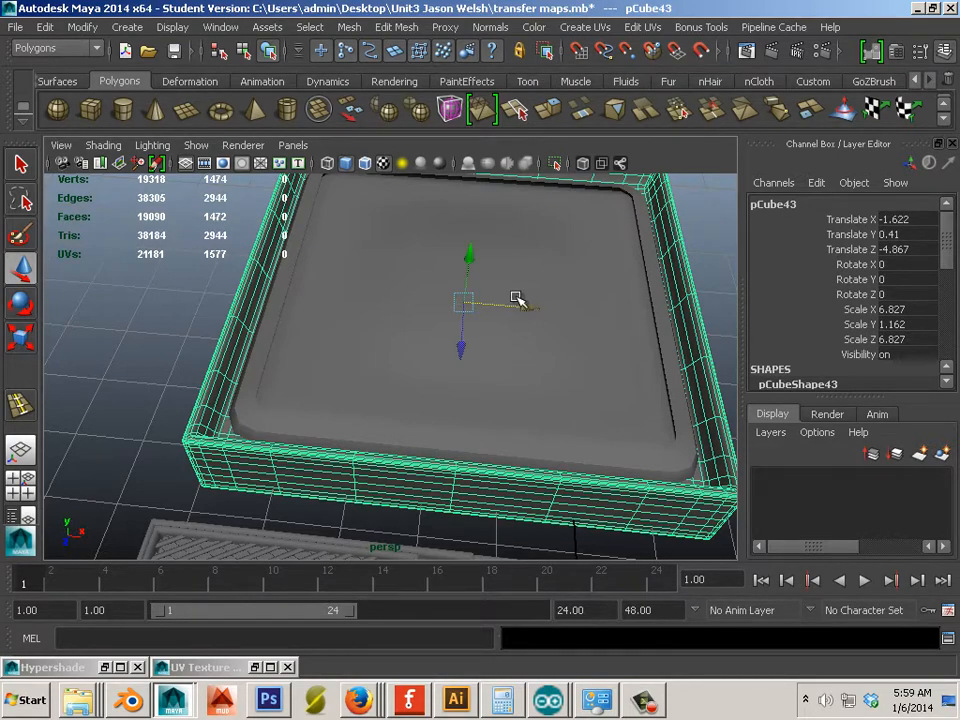
Step: Flatten the casing vertically to a Scale Y of 0.765 and deselect it
{"action": "left_click_drag", "start_coordinate": [368, 326], "coordinate": [467, 274], "text": "alt"}
{"action": "right_click_drag", "start_coordinate": [467, 274], "coordinate": [403, 368], "text": "alt"}
{"action": "left_click_drag", "start_coordinate": [403, 368], "coordinate": [288, 348], "text": "alt"}
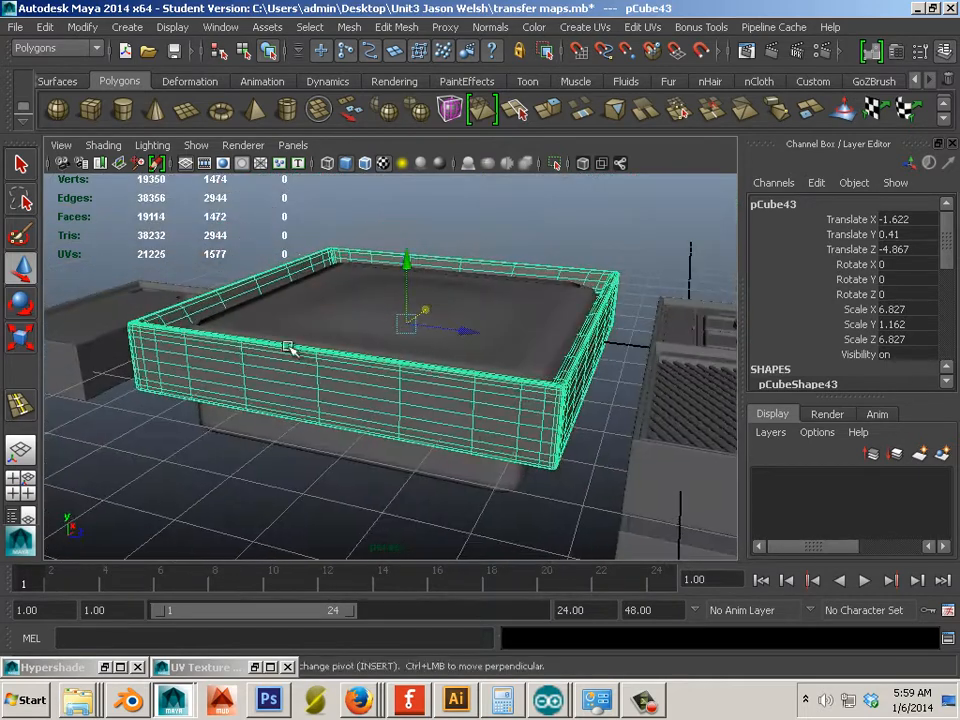
{"action": "key", "text": "r"}
{"action": "left_click_drag", "start_coordinate": [403, 242], "coordinate": [401, 268]}
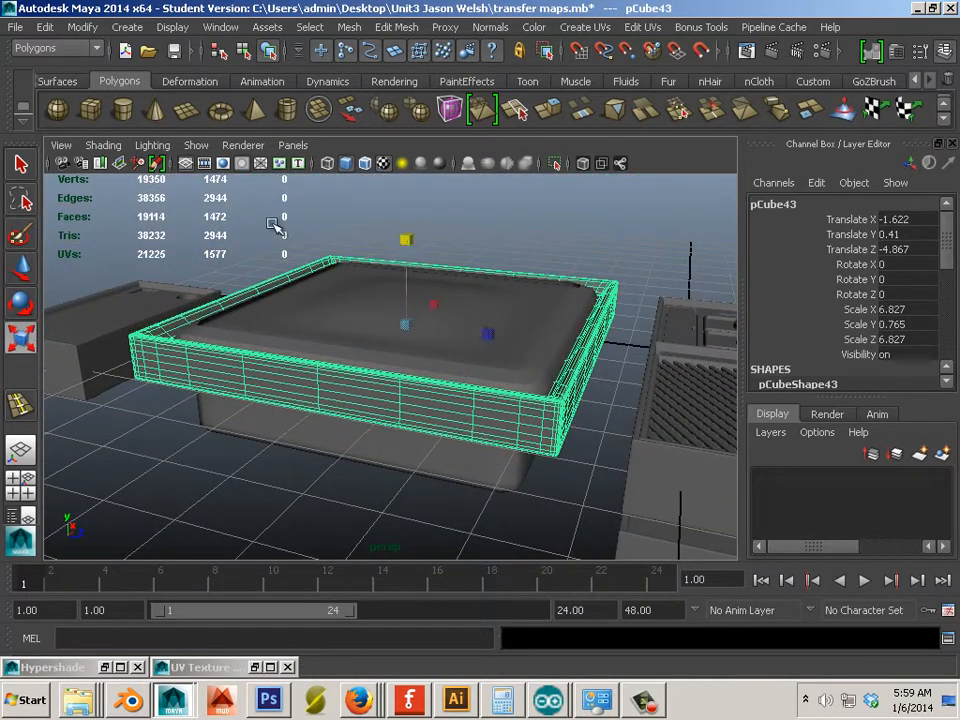
{"action": "left_click", "coordinate": [264, 236]}
Step: Lift the domed screen box straight up, clear of the casing, to Translate Y 2.536
{"action": "left_click_drag", "start_coordinate": [197, 320], "coordinate": [227, 372], "text": "alt"}
{"action": "left_click", "coordinate": [234, 386]}
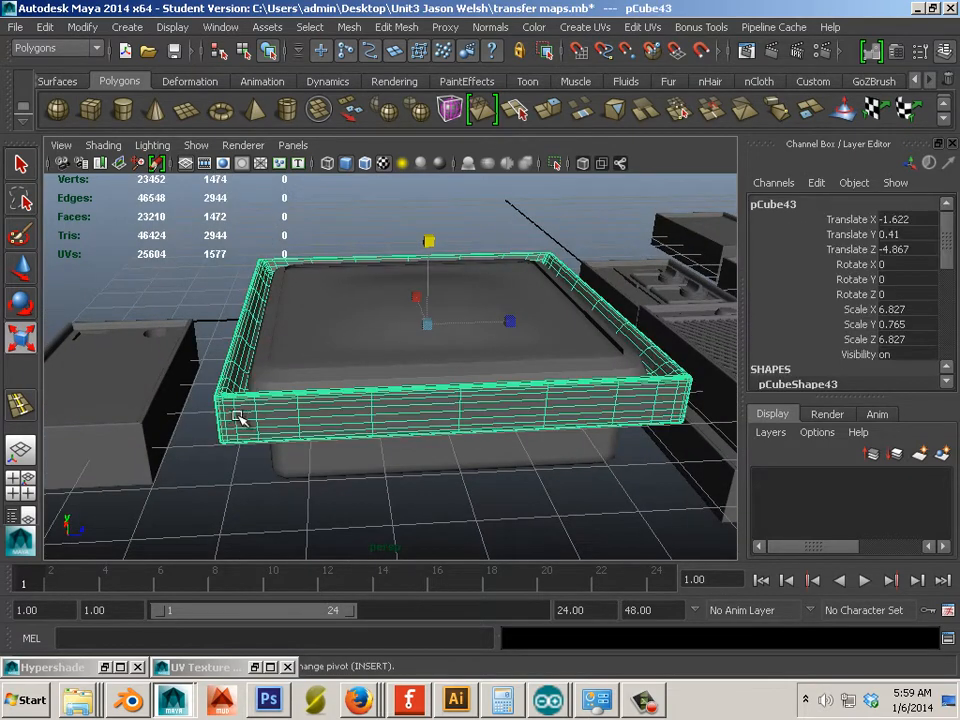
{"action": "key", "text": "w"}
{"action": "left_click_drag", "start_coordinate": [428, 265], "coordinate": [435, 5]}
{"action": "left_click", "coordinate": [439, 246]}
{"action": "left_click", "coordinate": [481, 301]}
{"action": "left_click_drag", "start_coordinate": [484, 248], "coordinate": [503, 274], "text": "alt"}
{"action": "right_click_drag", "start_coordinate": [503, 274], "coordinate": [379, 245], "text": "alt"}
{"action": "middle_click_drag", "start_coordinate": [379, 245], "coordinate": [371, 291], "text": "alt"}
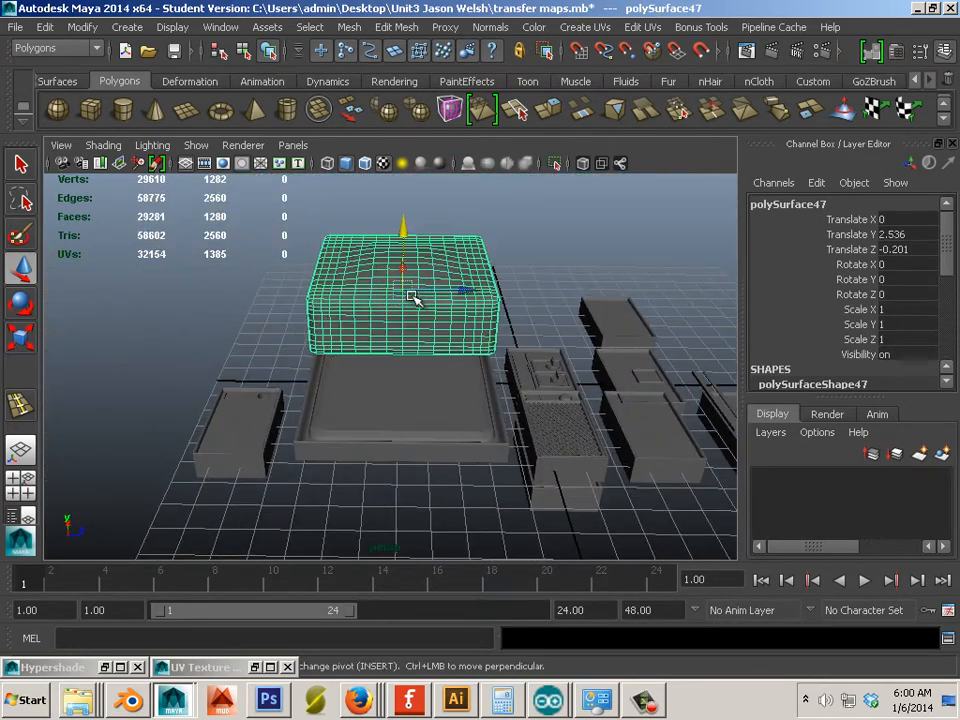
{"action": "left_click_drag", "start_coordinate": [414, 298], "coordinate": [433, 234], "text": "alt"}
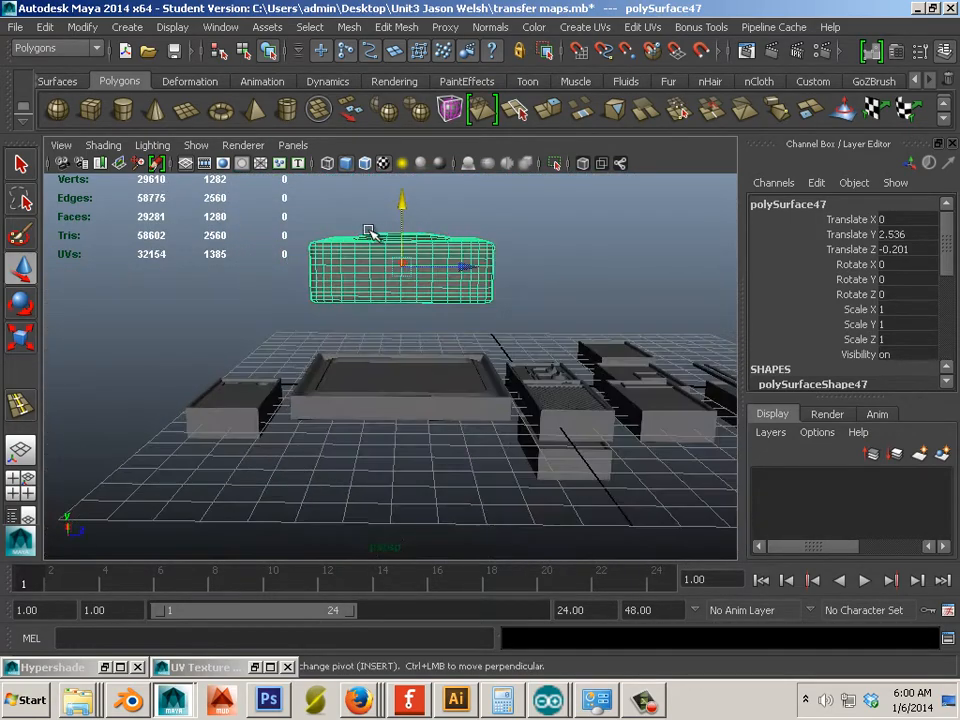
Step: Create a polygon cube, position it above the casing at Translate Y 4.68 and Z -5.123, and scale it uniformly to 5.032
{"action": "left_click", "coordinate": [92, 108]}
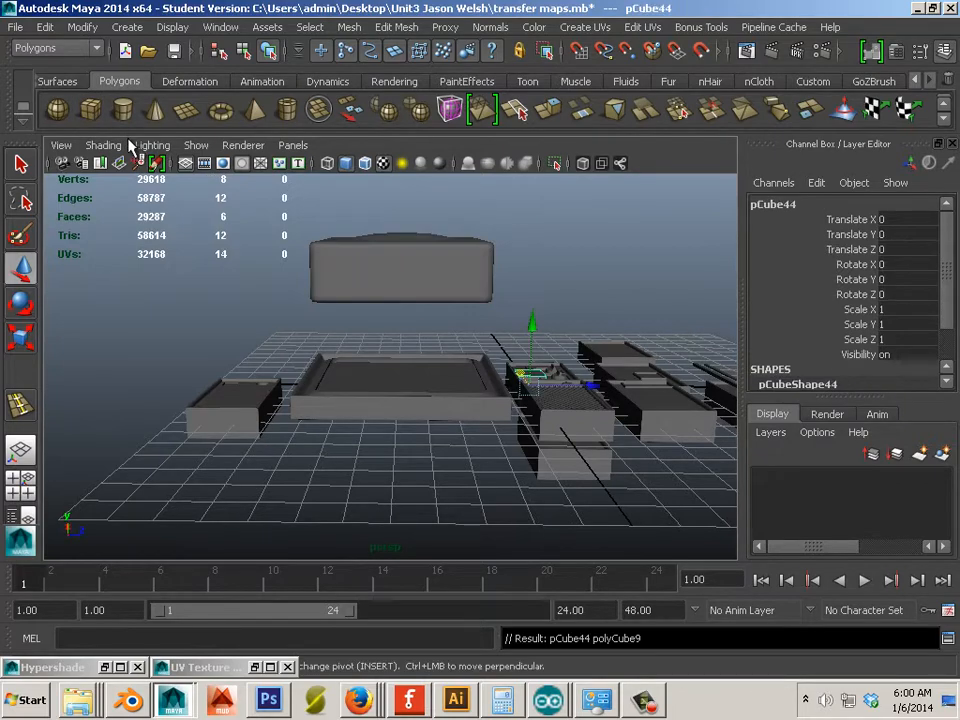
{"action": "left_click_drag", "start_coordinate": [587, 390], "coordinate": [450, 360]}
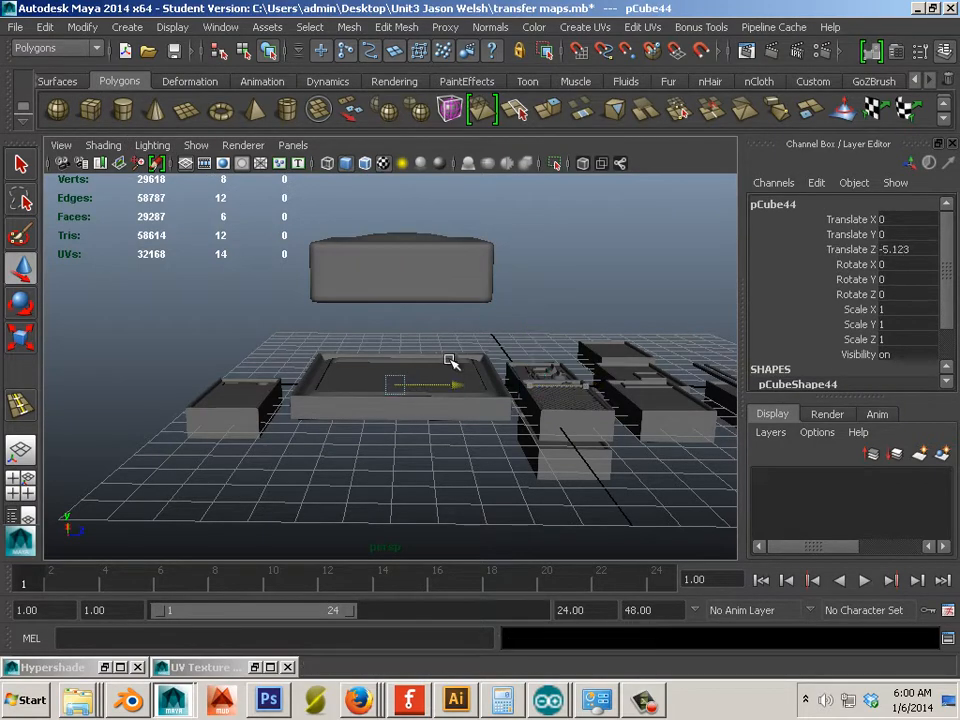
{"action": "left_click_drag", "start_coordinate": [392, 326], "coordinate": [414, 200]}
{"action": "left_click_drag", "start_coordinate": [454, 238], "coordinate": [489, 268], "text": "alt"}
{"action": "key", "text": "r"}
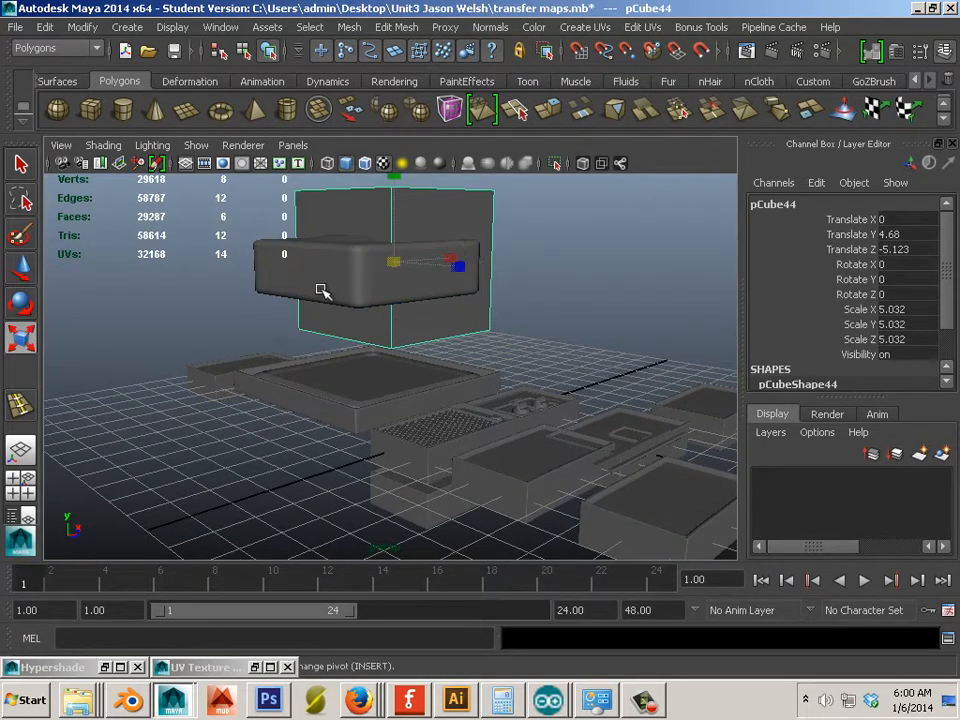
Step: Move the domed screen box sideways along X until it is clear of the new cube
{"action": "left_click", "coordinate": [403, 268]}
{"action": "key", "text": "w"}
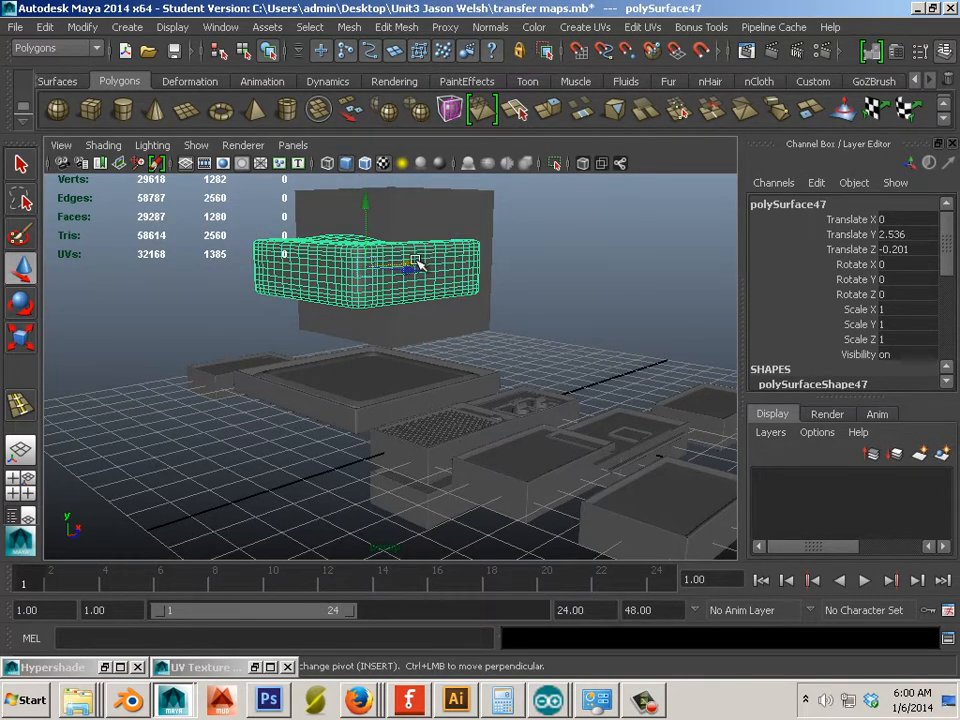
{"action": "left_click_drag", "start_coordinate": [457, 277], "coordinate": [730, 228], "text": "alt"}
Step: Move the new cube down into the casing at Translate X -1.74 and Y 0.681
{"action": "left_click", "coordinate": [412, 262]}
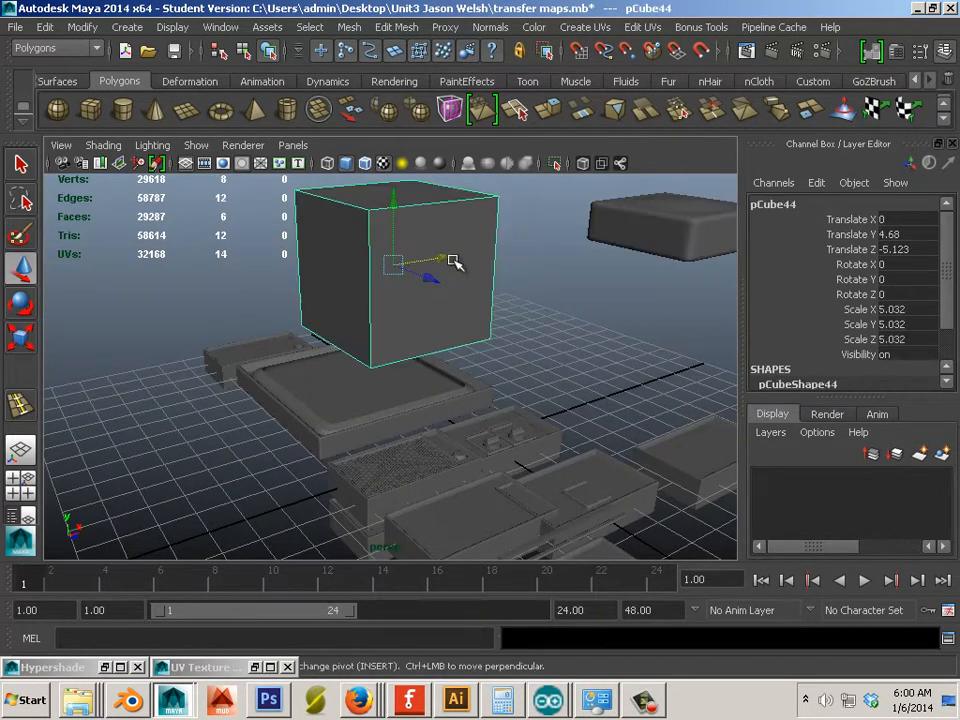
{"action": "left_click_drag", "start_coordinate": [455, 262], "coordinate": [407, 268]}
{"action": "left_click_drag", "start_coordinate": [354, 214], "coordinate": [338, 334]}
Step: In the wireframe top view, centre the cube in the casing at X -1.574, Z -4.792 and scale it uniformly to 5.469
{"action": "key", "text": "space"}
{"action": "key", "text": "space"}
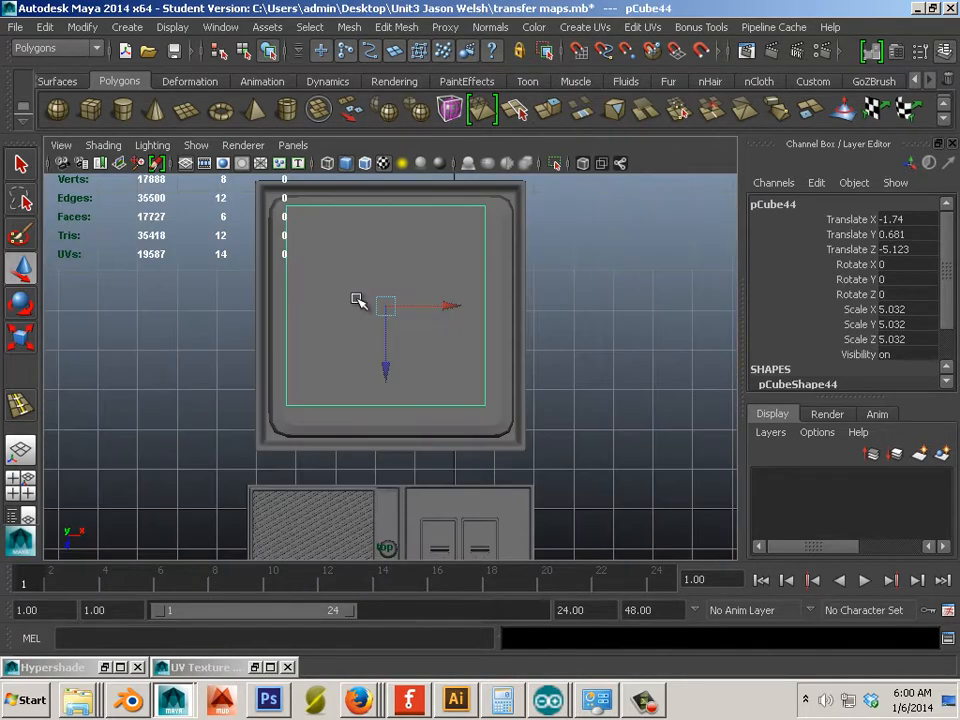
{"action": "key", "text": "4"}
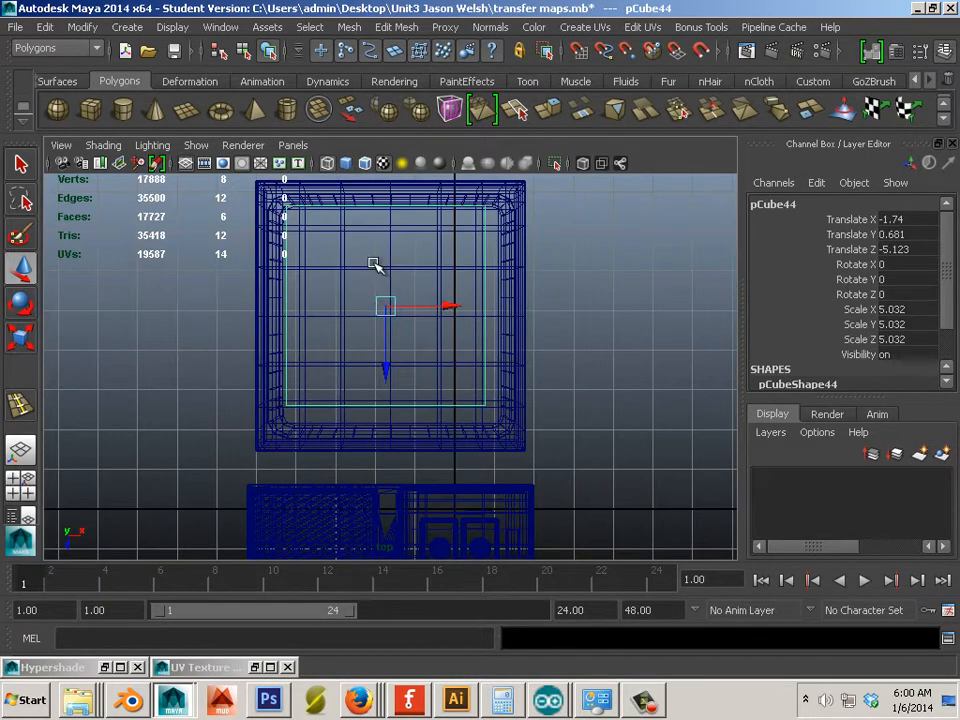
{"action": "middle_click_drag", "start_coordinate": [375, 293], "coordinate": [380, 309], "text": "alt"}
{"action": "mouse_move", "coordinate": [388, 366]}
{"action": "left_mouse_down"}
{"action": "mouse_move", "coordinate": [386, 396]}
{"action": "mouse_move", "coordinate": [388, 381]}
{"action": "left_mouse_up"}
{"action": "left_click_drag", "start_coordinate": [453, 333], "coordinate": [398, 338]}
{"action": "key", "text": "Insert"}
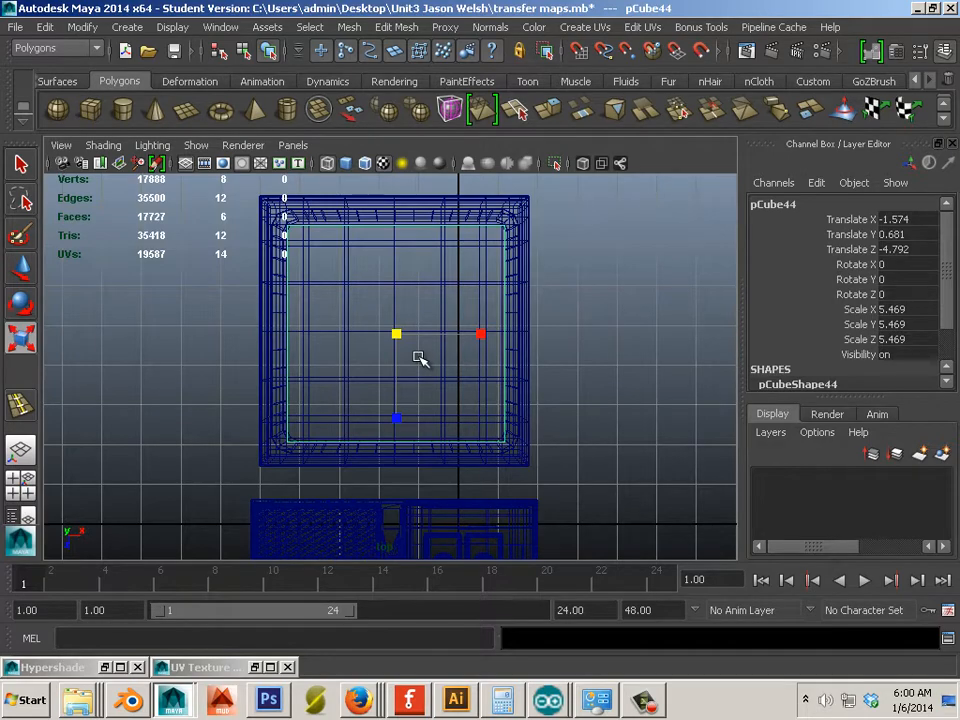
Step: In the perspective view, flatten the cube vertically to a Scale Y of 2.638
{"action": "key", "text": "space"}
{"action": "key", "text": "space"}
{"action": "left_click_drag", "start_coordinate": [410, 363], "coordinate": [366, 333], "text": "alt"}
{"action": "left_click_drag", "start_coordinate": [285, 398], "coordinate": [348, 410], "text": "alt"}
{"action": "right_click_drag", "start_coordinate": [348, 410], "coordinate": [467, 433], "text": "alt"}
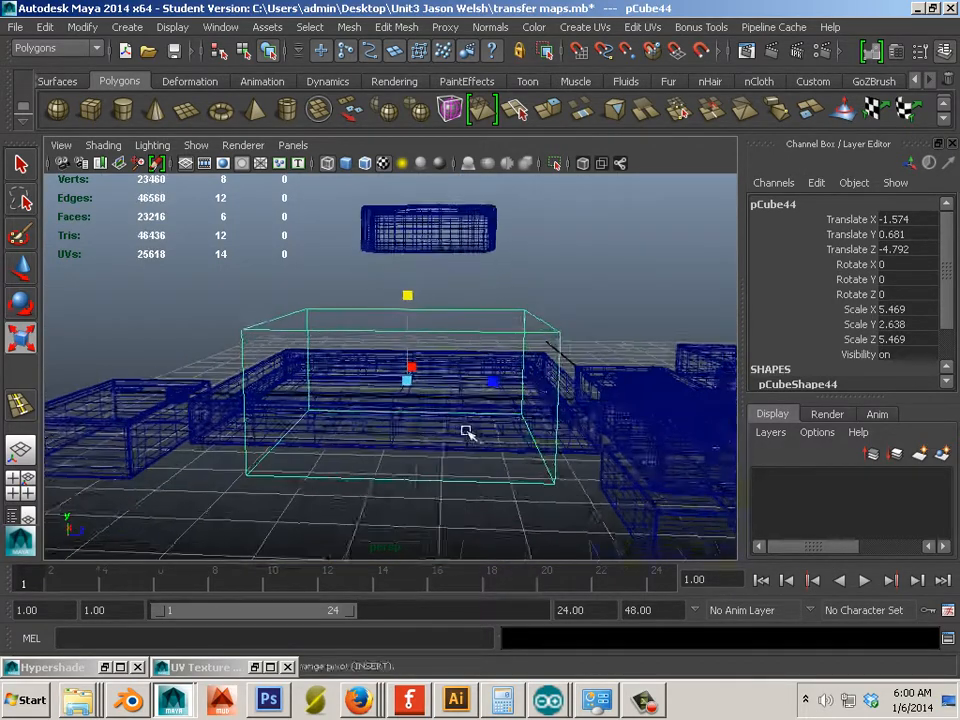
{"action": "left_click_drag", "start_coordinate": [467, 433], "coordinate": [451, 447], "text": "alt"}
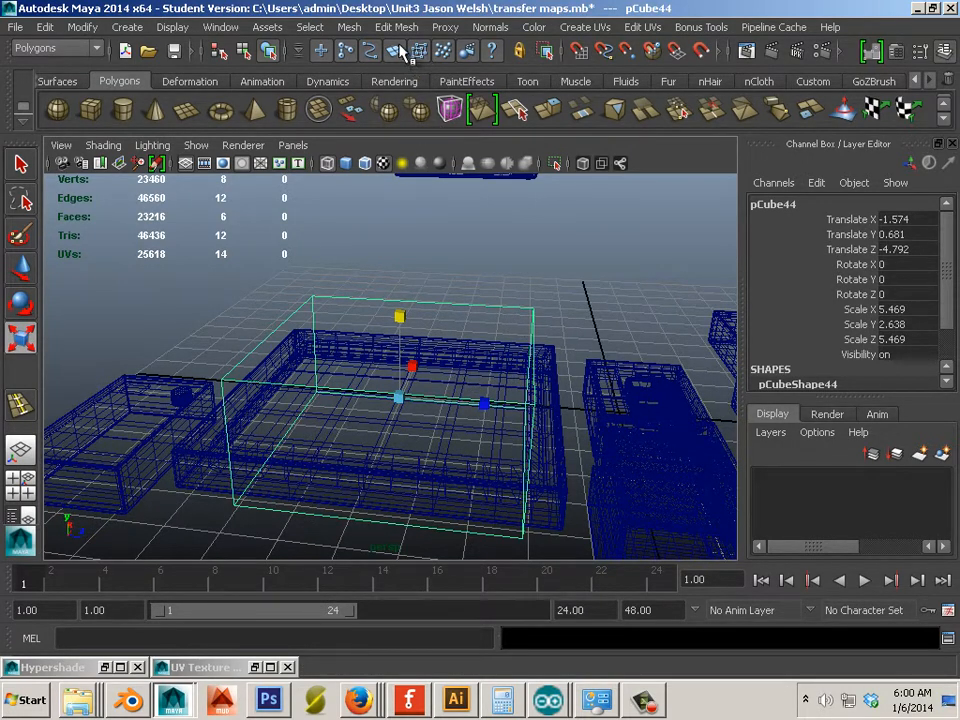
Step: Compare the cube with the casing in the top view, then show the perspective view in shaded display
{"action": "right_click_drag", "start_coordinate": [490, 293], "coordinate": [528, 279]}
{"action": "left_click", "coordinate": [507, 318]}
{"action": "left_click", "coordinate": [498, 310]}
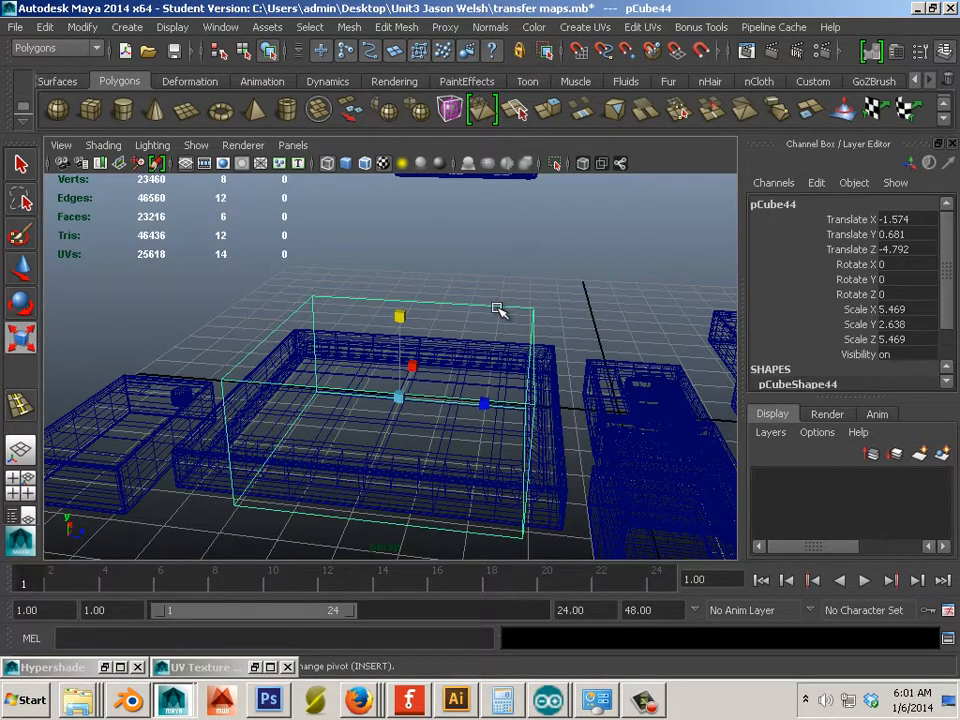
{"action": "key", "text": "space"}
{"action": "key", "text": "space"}
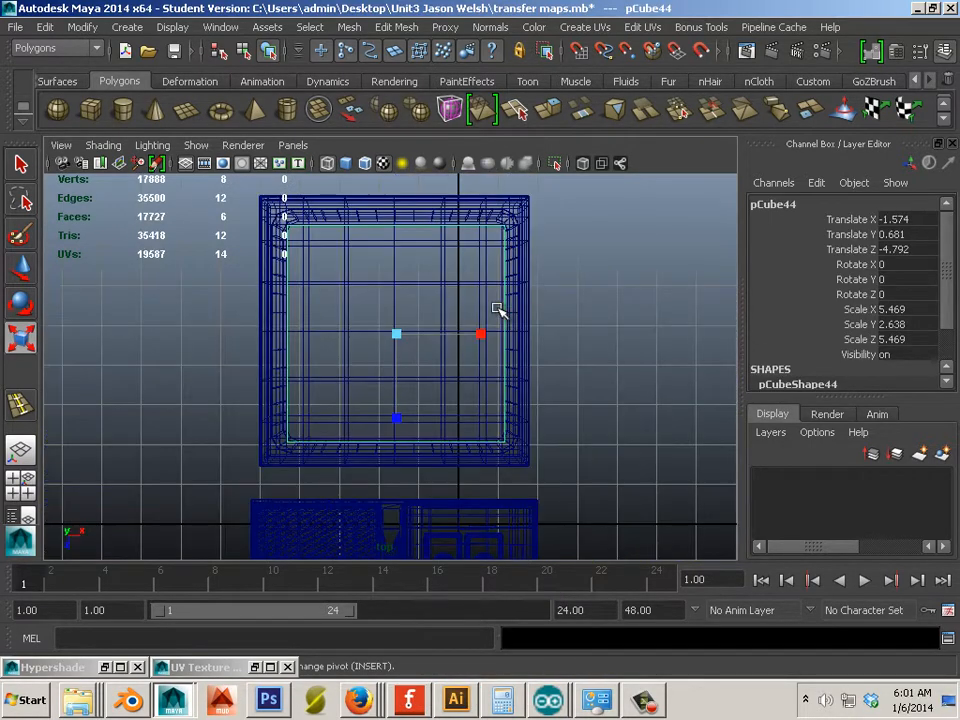
{"action": "key", "text": "space"}
{"action": "key", "text": "space"}
{"action": "key", "text": "5"}
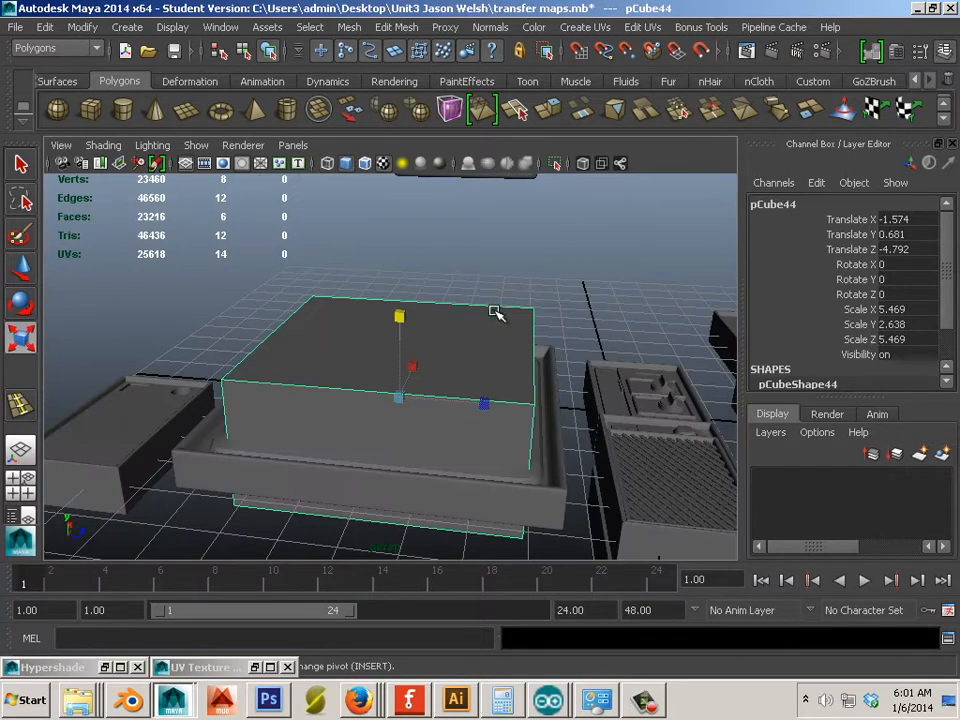
Step: Set the Insert Edge Loop Tool to multiple edge loops with 3 loops and apply them along the cube's height, length and width
{"action": "mouse_move", "coordinate": [498, 312]}
{"action": "left_mouse_down", "text": "alt"}
{"action": "mouse_move", "coordinate": [489, 351]}
{"action": "mouse_move", "coordinate": [529, 347]}
{"action": "mouse_move", "coordinate": [545, 328]}
{"action": "left_mouse_up", "text": "alt"}
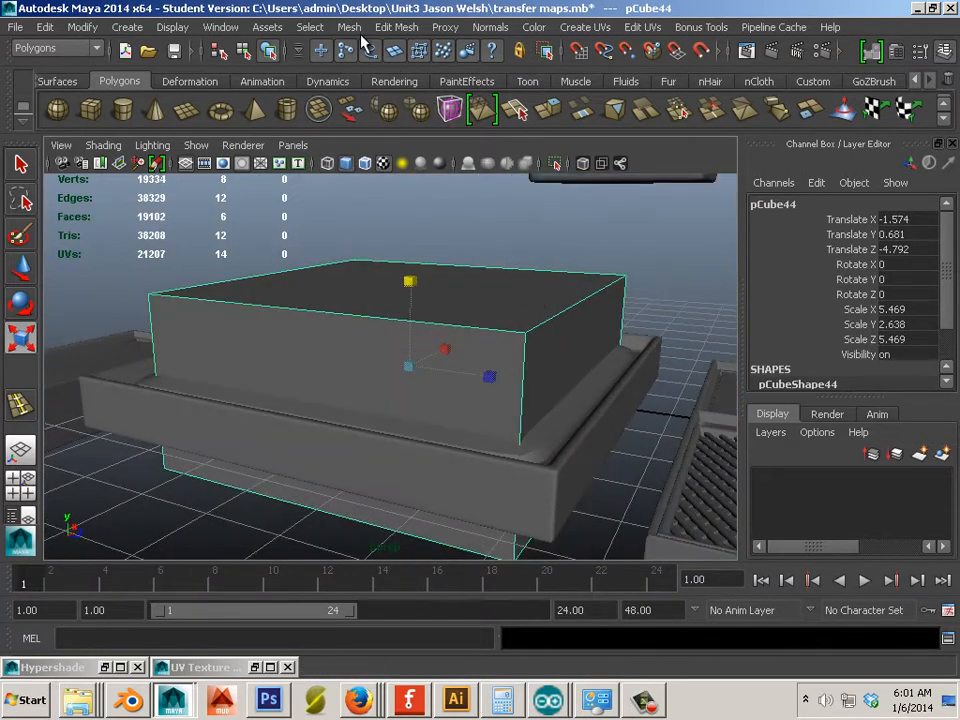
{"action": "left_click", "coordinate": [392, 27]}
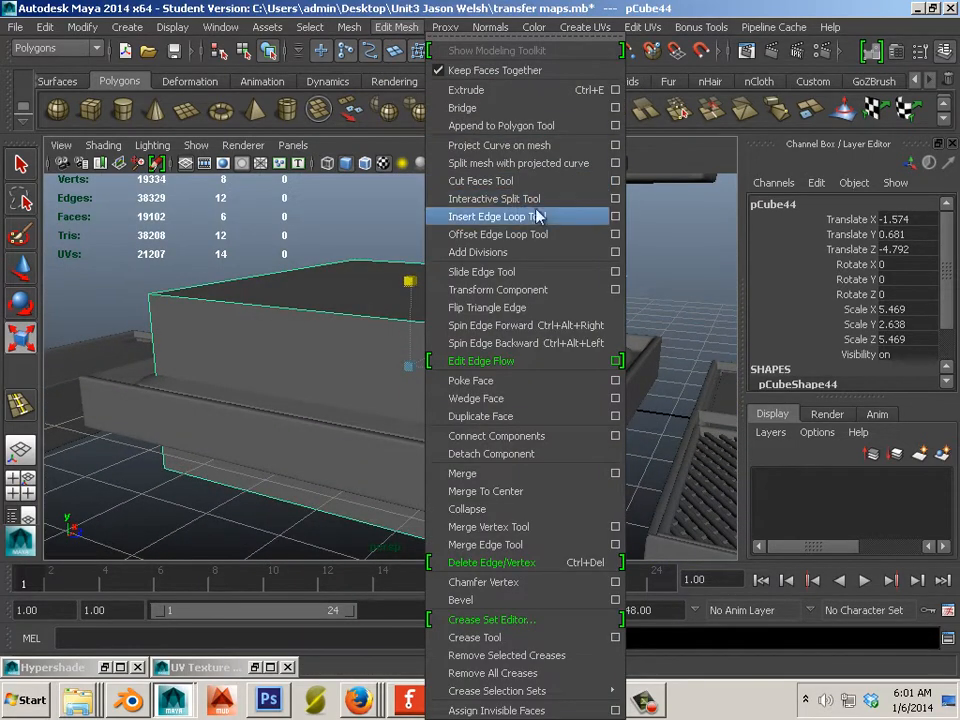
{"action": "left_click", "coordinate": [615, 217]}
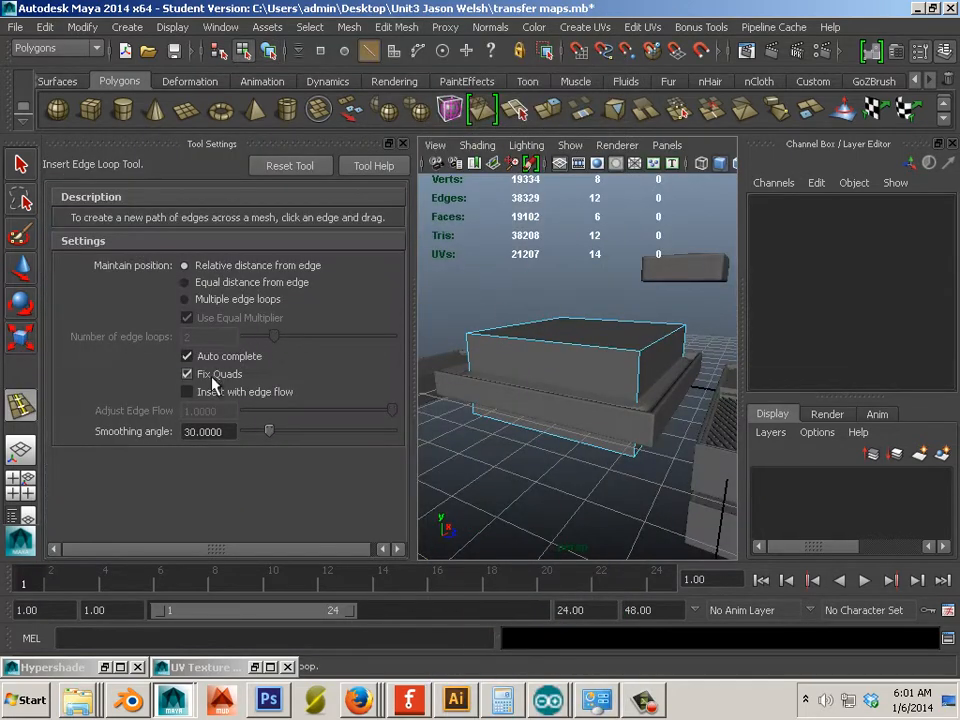
{"action": "left_click", "coordinate": [205, 299]}
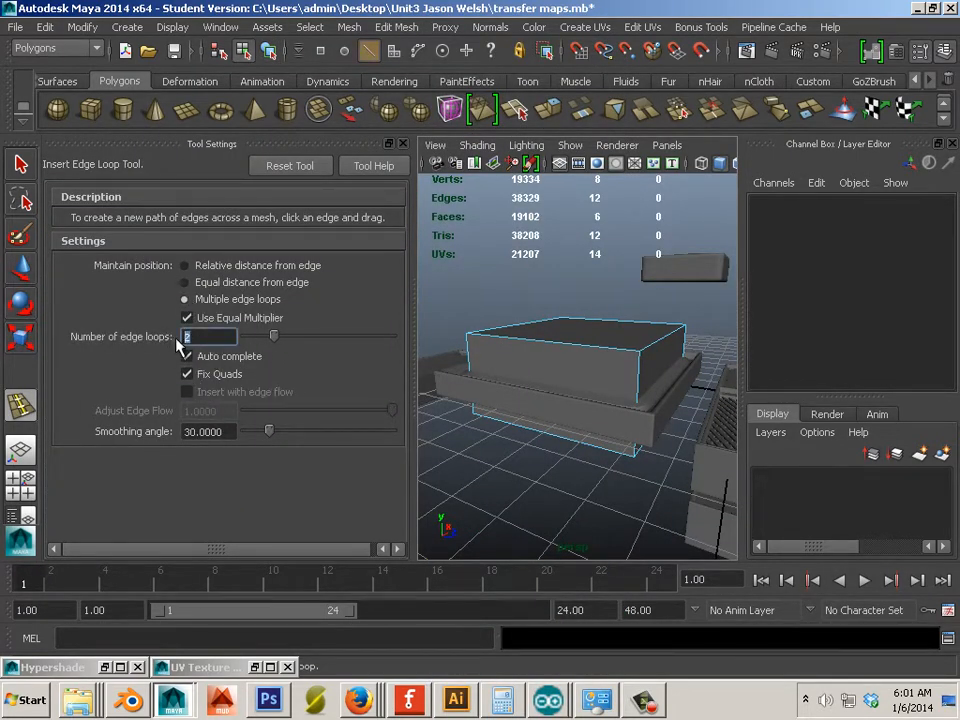
{"action": "type", "text": "3"}
{"action": "left_click", "coordinate": [637, 390]}
{"action": "left_click_drag", "start_coordinate": [579, 369], "coordinate": [626, 353], "text": "alt"}
{"action": "left_click", "coordinate": [622, 352]}
{"action": "left_click_drag", "start_coordinate": [492, 407], "coordinate": [483, 384], "text": "alt"}
{"action": "left_click", "coordinate": [645, 382]}
{"action": "left_click", "coordinate": [404, 144]}
{"action": "right_click", "coordinate": [484, 384]}
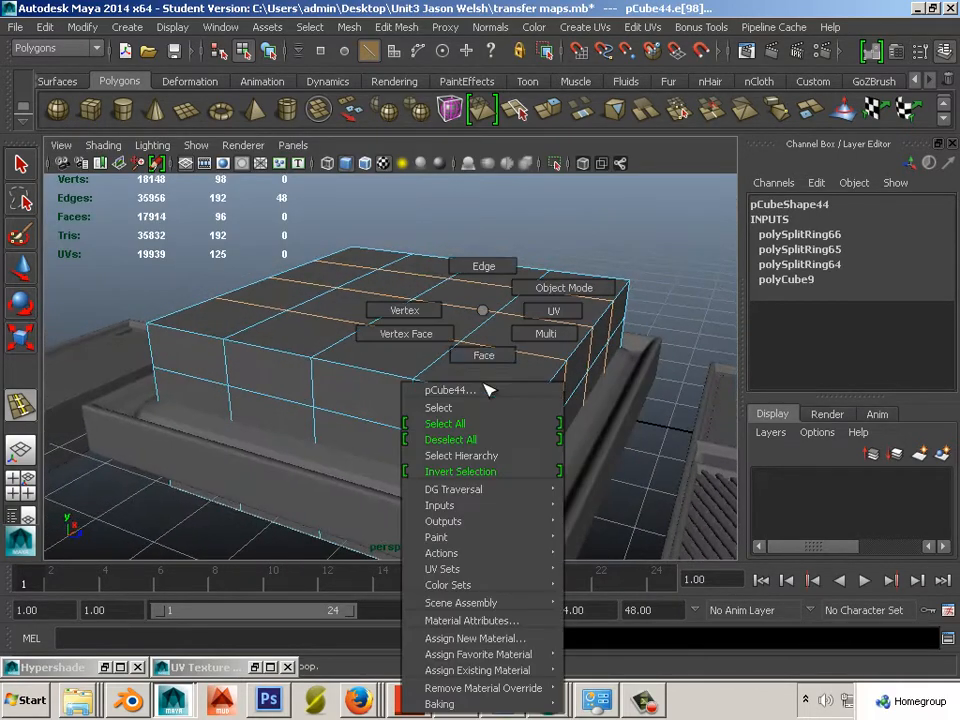
{"action": "left_click", "coordinate": [405, 311]}
{"action": "left_click_drag", "start_coordinate": [311, 369], "coordinate": [350, 330], "text": "alt"}
{"action": "key", "text": "w"}
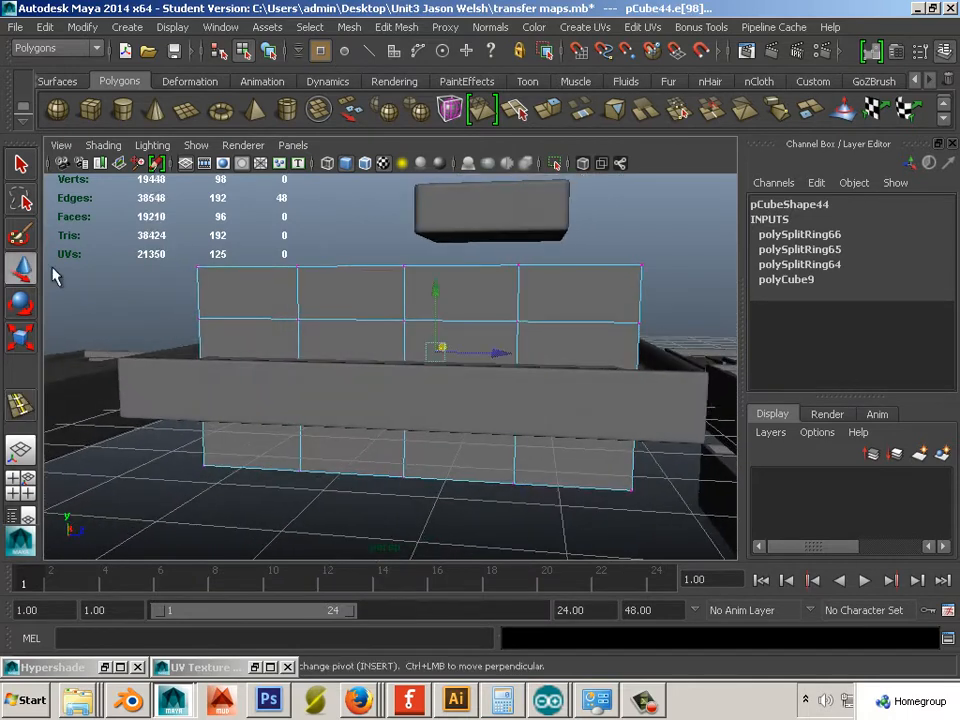
{"action": "right_click_drag", "start_coordinate": [200, 286], "coordinate": [240, 266]}
{"action": "left_click_drag", "start_coordinate": [238, 276], "coordinate": [207, 332], "text": "alt"}
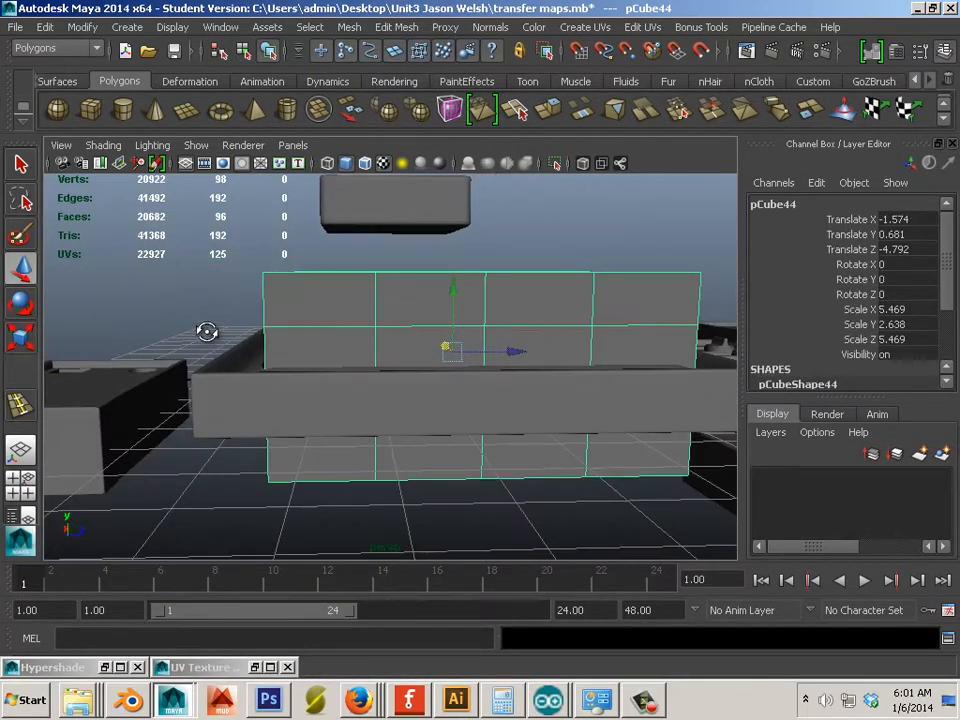
Step: Try inserting three edge loops through the cube's upper row of faces, then undo the insertion
{"action": "left_click", "coordinate": [395, 27]}
{"action": "left_click", "coordinate": [520, 214]}
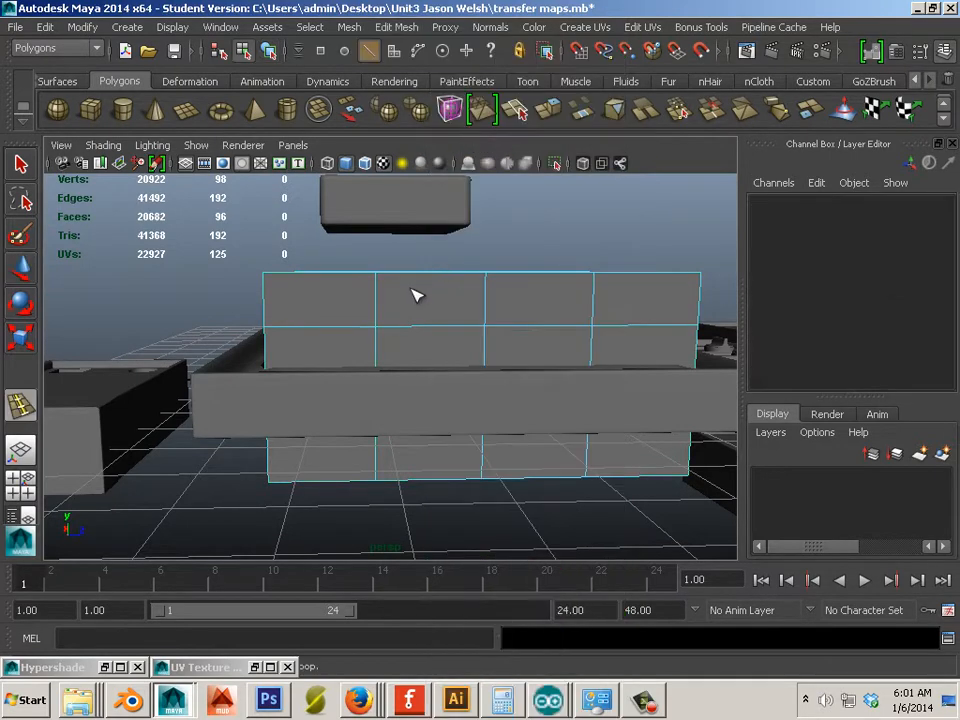
{"action": "left_click_drag", "start_coordinate": [380, 313], "coordinate": [392, 306]}
{"action": "key", "text": "ctrl+z"}
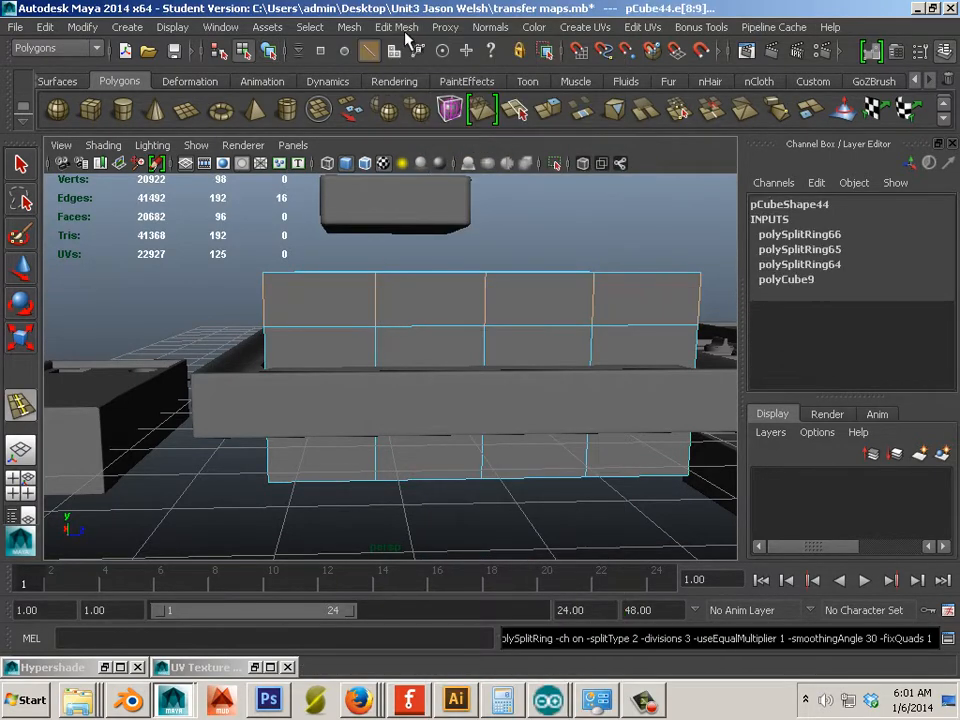
Step: Reset the Insert Edge Loop Tool to its defaults and insert one edge loop in the cube's upper row and one near its bottom edge
{"action": "left_click", "coordinate": [408, 30]}
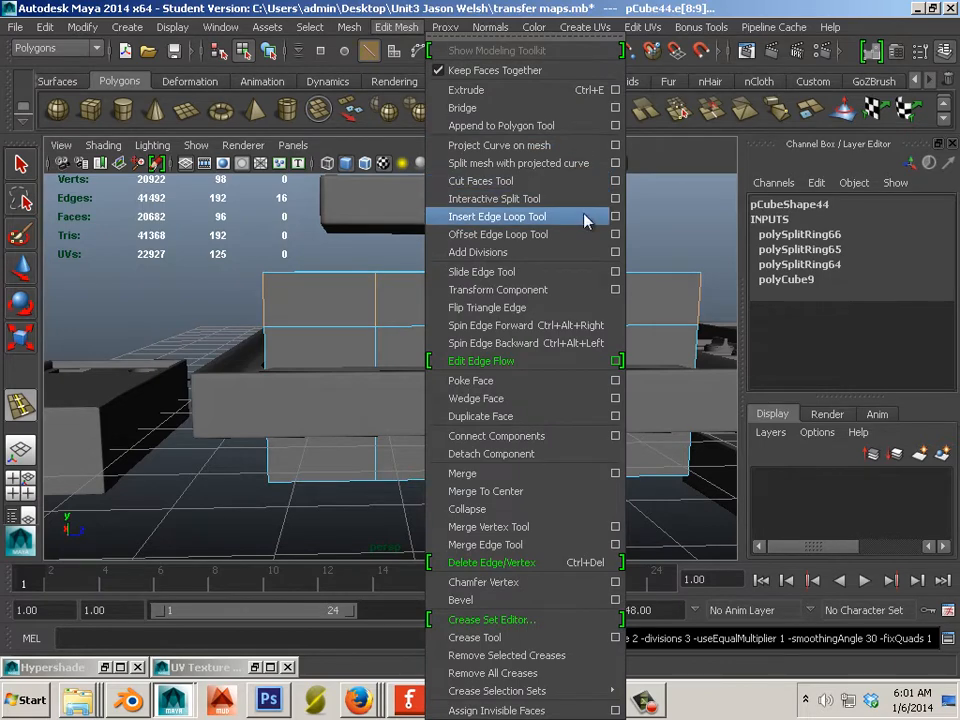
{"action": "left_click", "coordinate": [614, 218]}
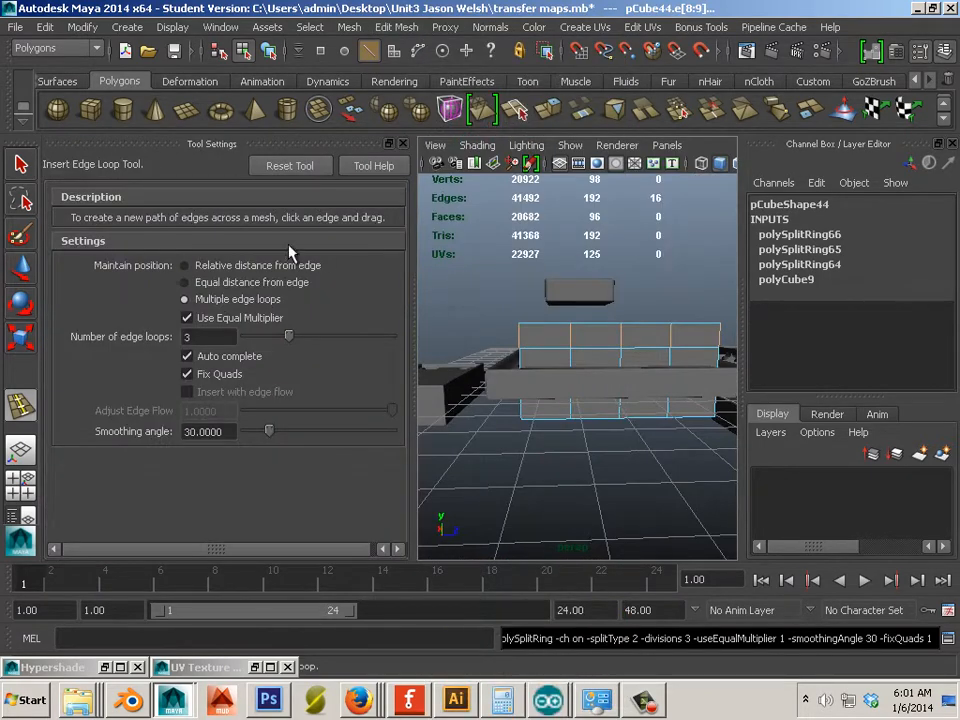
{"action": "left_click", "coordinate": [319, 167]}
{"action": "left_click", "coordinate": [402, 143]}
{"action": "left_click", "coordinate": [485, 312]}
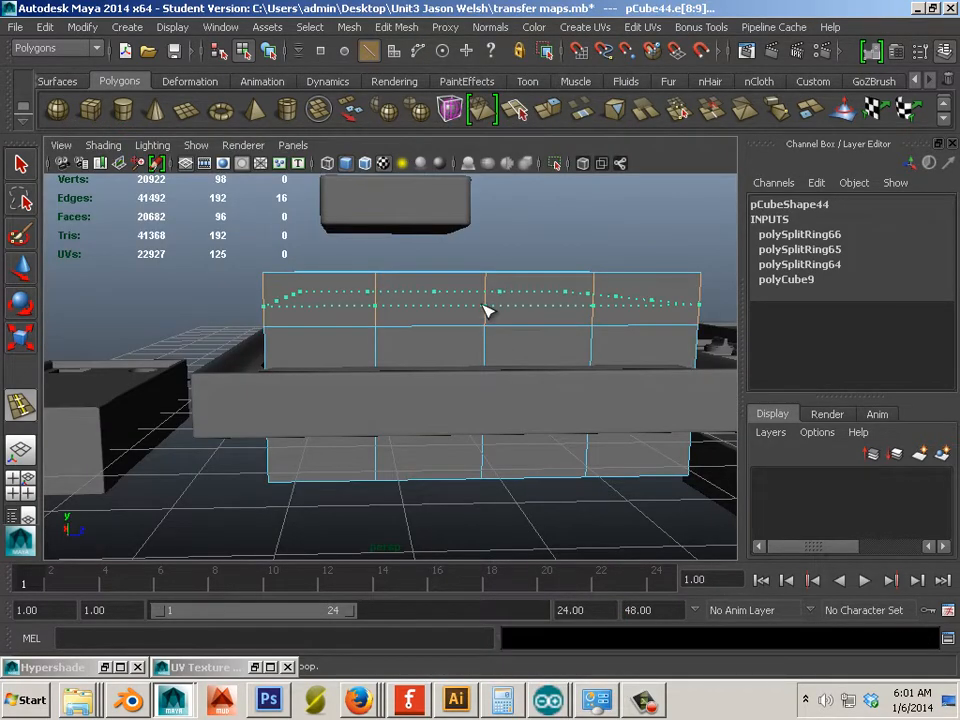
{"action": "left_click", "coordinate": [485, 474]}
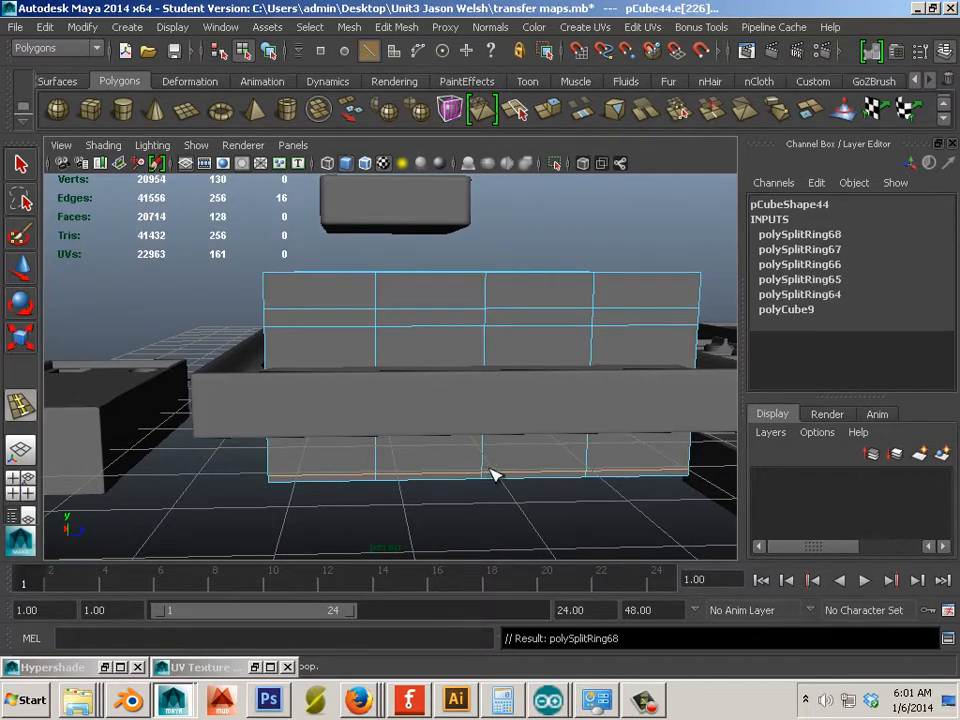
Step: Return the cube to object mode, smooth it twice and lower it into the casing to a Translate Y of -0.362
{"action": "left_click", "coordinate": [20, 268]}
{"action": "right_click_drag", "start_coordinate": [336, 296], "coordinate": [422, 276]}
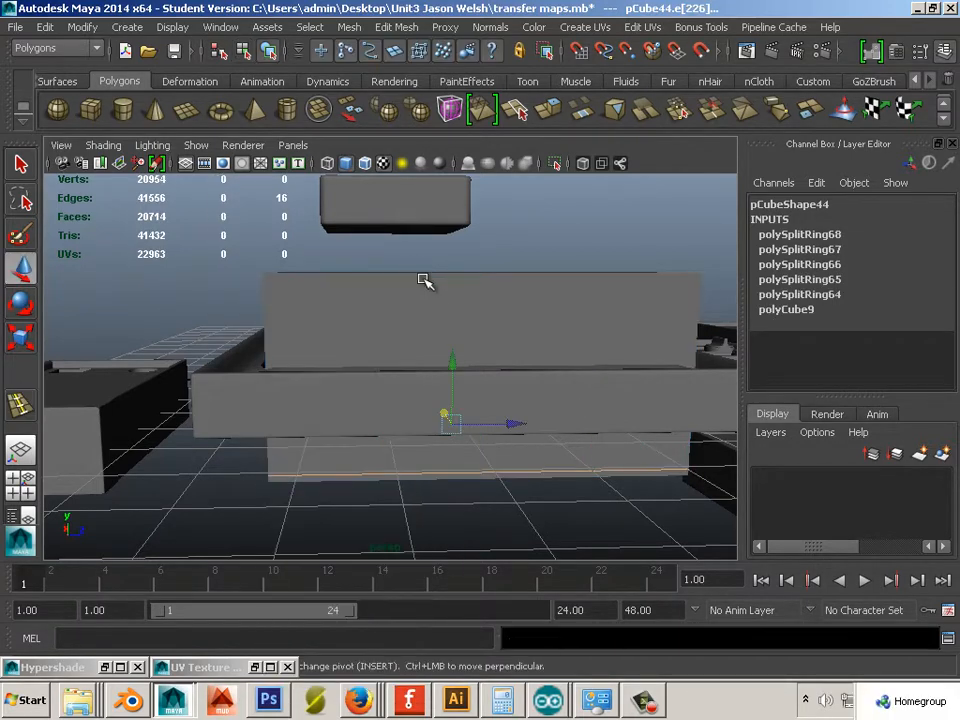
{"action": "left_click", "coordinate": [349, 27]}
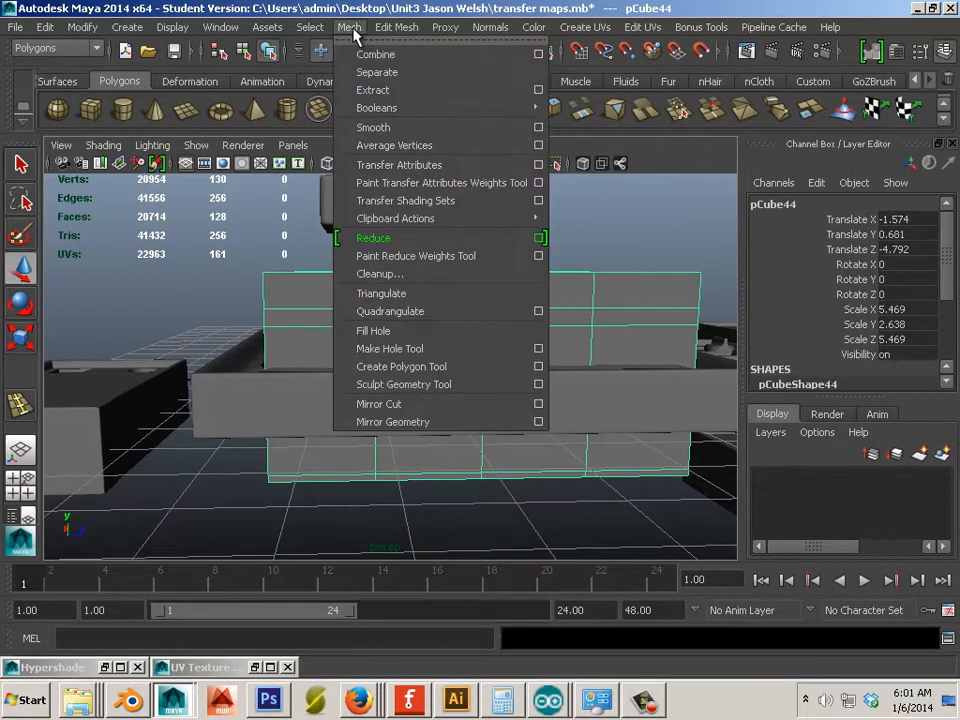
{"action": "left_click", "coordinate": [378, 128]}
{"action": "left_click_drag", "start_coordinate": [527, 275], "coordinate": [317, 381], "text": "alt"}
{"action": "key", "text": "g"}
{"action": "key", "text": "F8"}
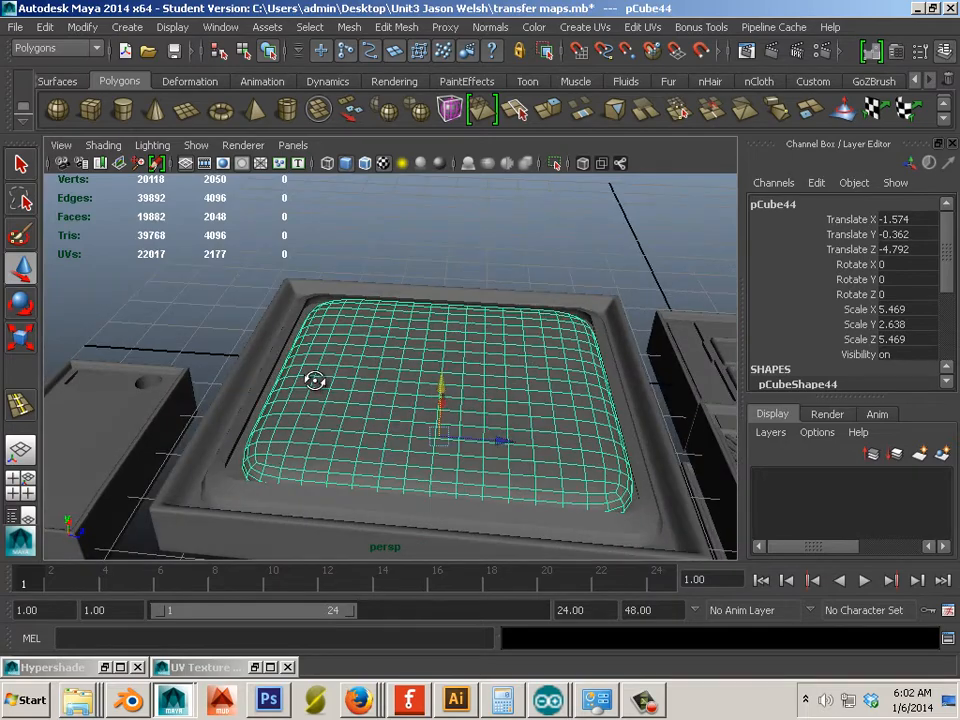
Step: Widen the smoothed cube to Scale X 5.692 and Scale Z 5.759, and shift it to Translate Y -0.397 and Translate Z -4.879
{"action": "left_click", "coordinate": [20, 337]}
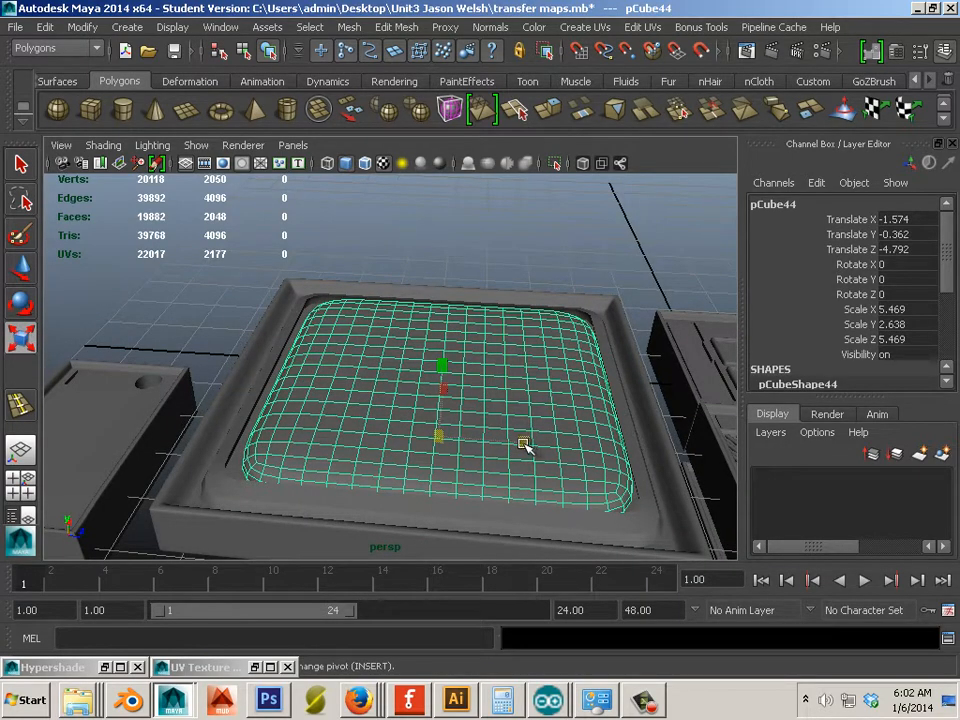
{"action": "left_click_drag", "start_coordinate": [524, 445], "coordinate": [300, 454]}
{"action": "left_click_drag", "start_coordinate": [418, 407], "coordinate": [480, 382], "text": "alt"}
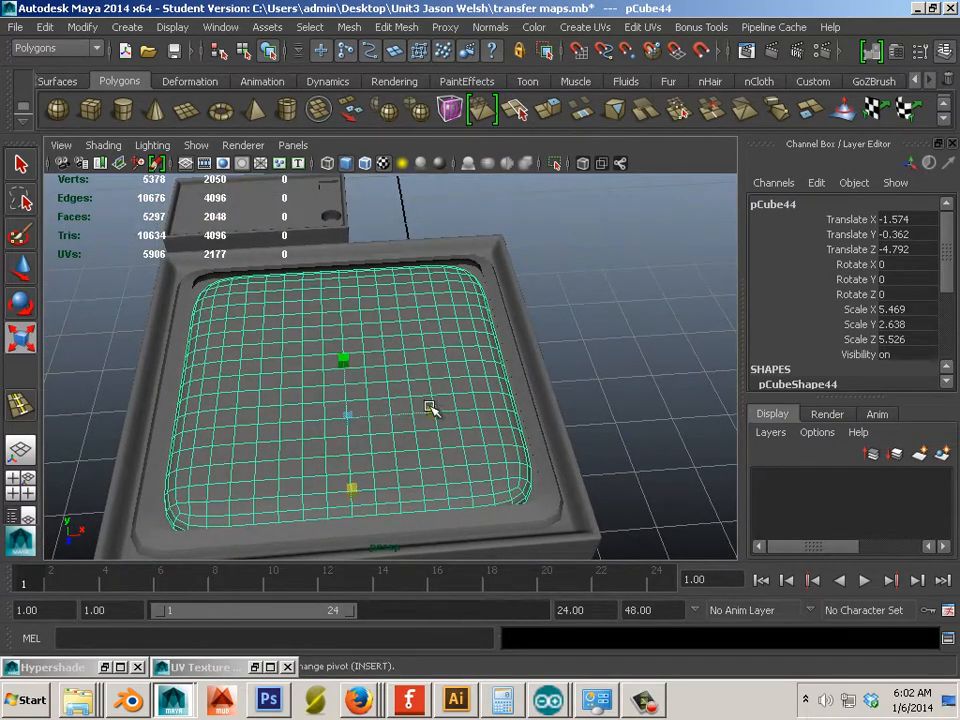
{"action": "left_click_drag", "start_coordinate": [430, 407], "coordinate": [435, 412]}
{"action": "left_click_drag", "start_coordinate": [332, 407], "coordinate": [375, 336], "text": "alt"}
{"action": "left_click", "coordinate": [21, 267]}
{"action": "left_click_drag", "start_coordinate": [249, 336], "coordinate": [392, 381], "text": "alt"}
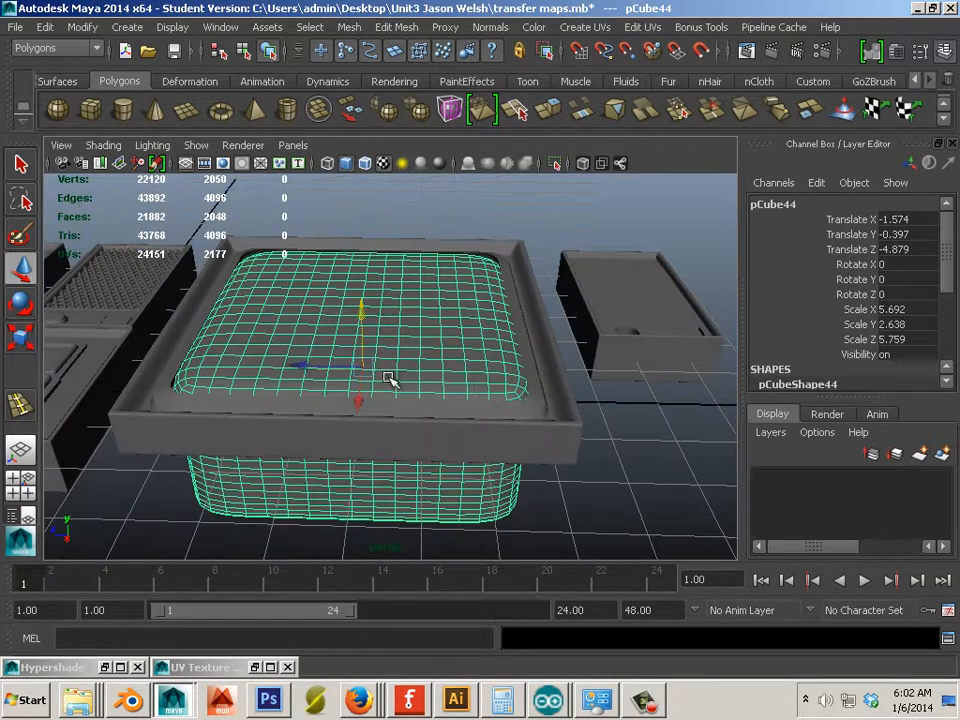
Step: Delete the old rounded rim strip surrounding the screen box inside the casing
{"action": "left_click", "coordinate": [540, 402]}
{"action": "left_click", "coordinate": [416, 334]}
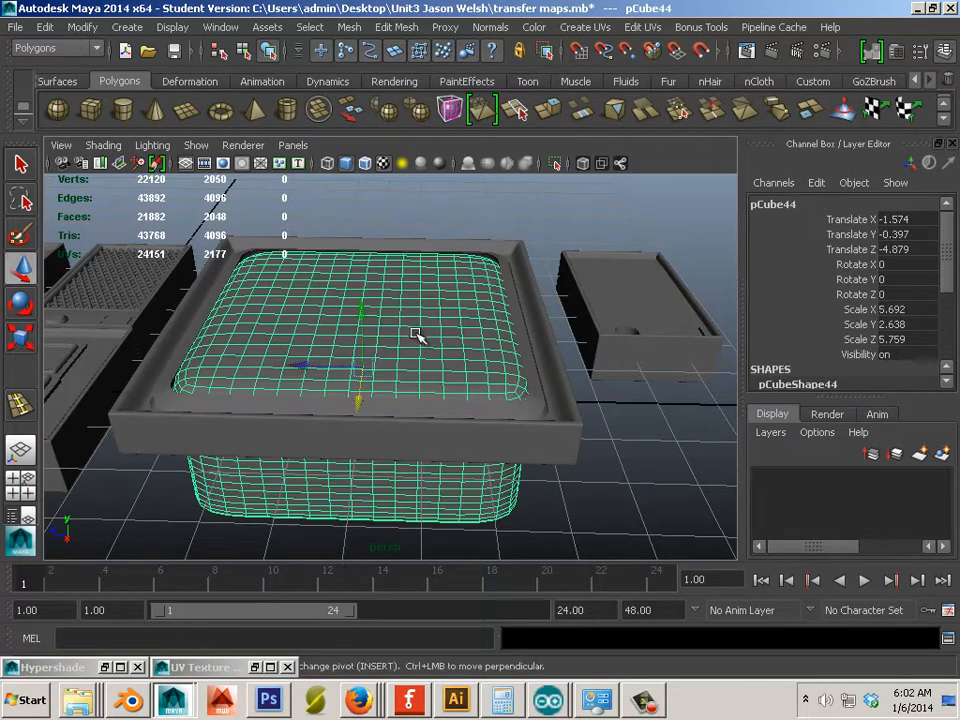
{"action": "left_click", "coordinate": [531, 332]}
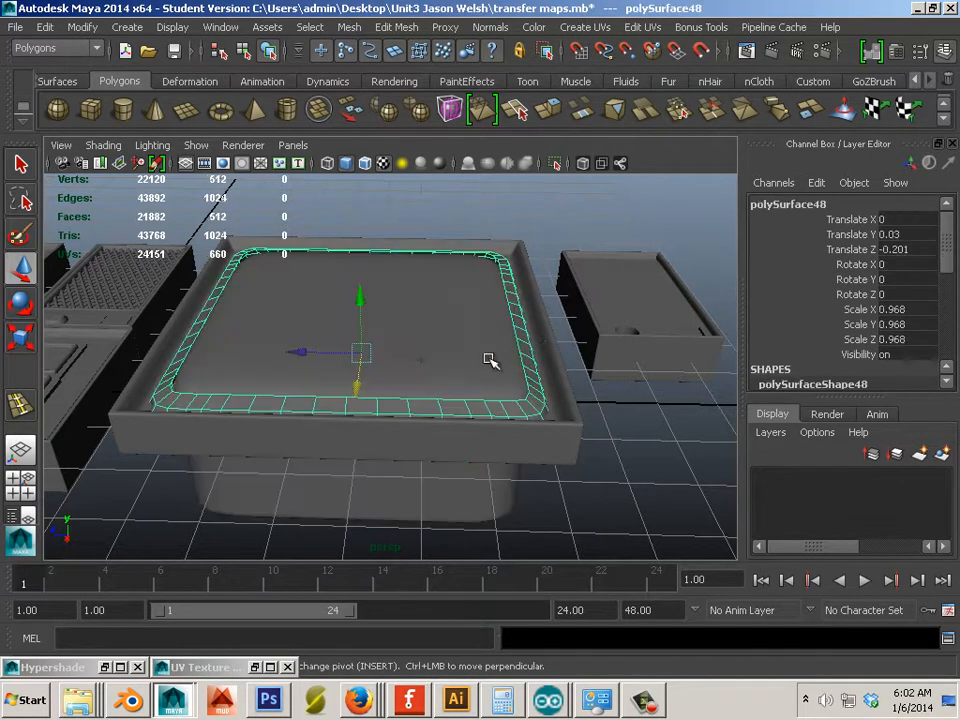
{"action": "left_click", "coordinate": [410, 347]}
{"action": "left_click", "coordinate": [524, 368]}
{"action": "key", "text": "Delete"}
Step: Raise the screen box above the casing to a Translate Y of 1.3
{"action": "left_click", "coordinate": [420, 328]}
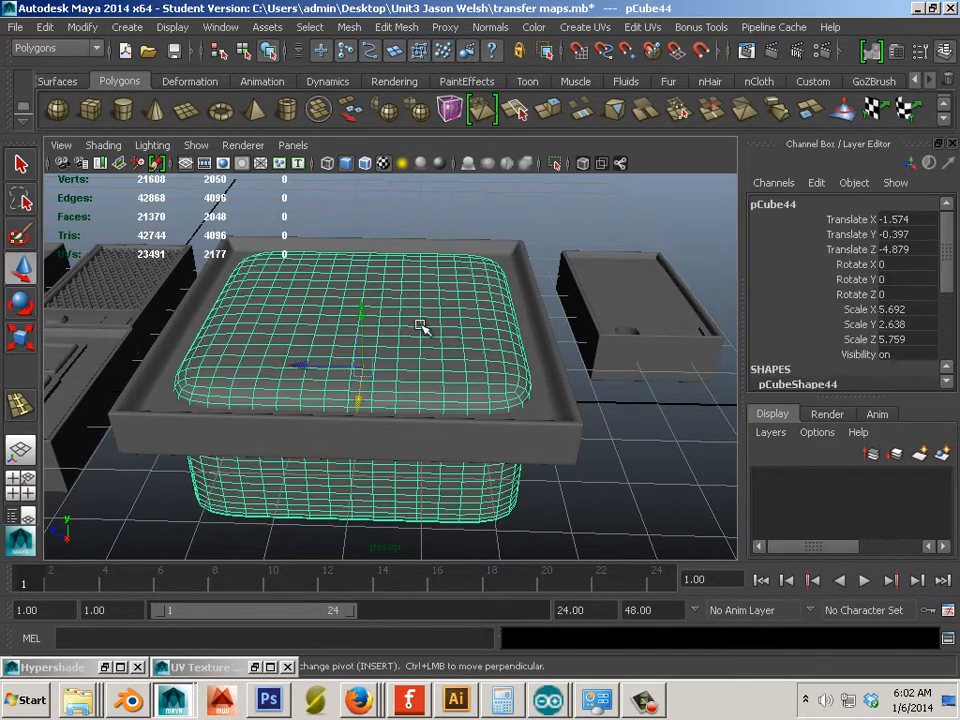
{"action": "left_click_drag", "start_coordinate": [355, 304], "coordinate": [388, 366]}
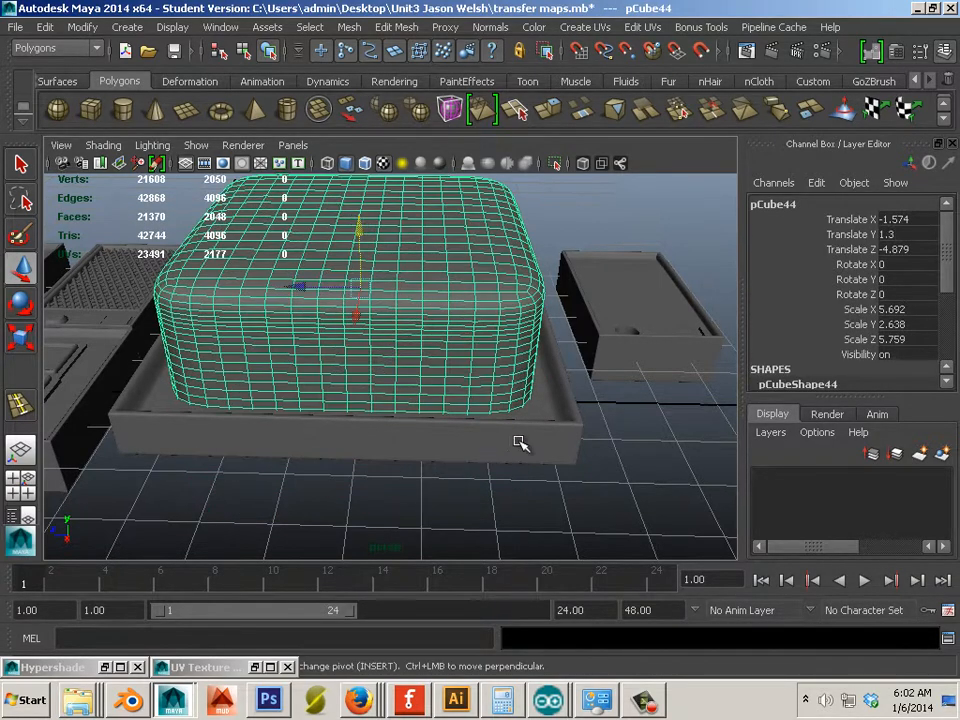
{"action": "left_click", "coordinate": [535, 410]}
{"action": "middle_click_drag", "start_coordinate": [537, 409], "coordinate": [519, 433], "text": "alt"}
{"action": "left_click_drag", "start_coordinate": [519, 433], "coordinate": [452, 382], "text": "alt"}
{"action": "left_click", "coordinate": [501, 392]}
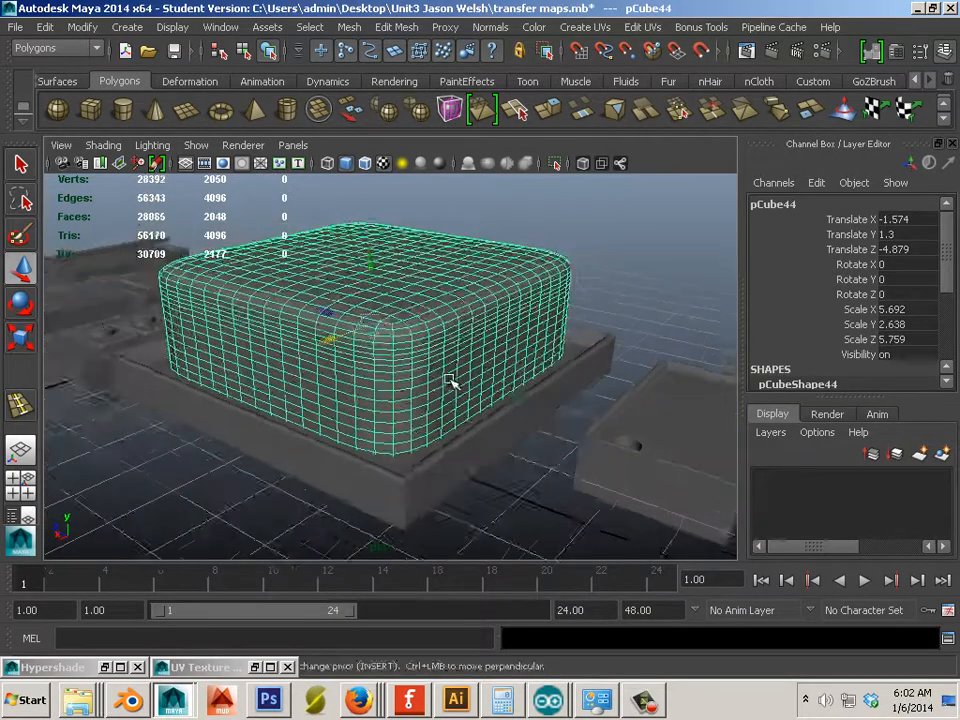
Step: Select four consecutive edges running down the screen box's upper rounded corner and convert the selection to their full edge rings
{"action": "scroll", "coordinate": [440, 370], "scroll_direction": "up", "scroll_amount": 2}
{"action": "scroll", "coordinate": [480, 385], "scroll_direction": "up", "scroll_amount": 4}
{"action": "right_click_drag", "start_coordinate": [441, 311], "coordinate": [437, 273]}
{"action": "double_click", "coordinate": [430, 340]}
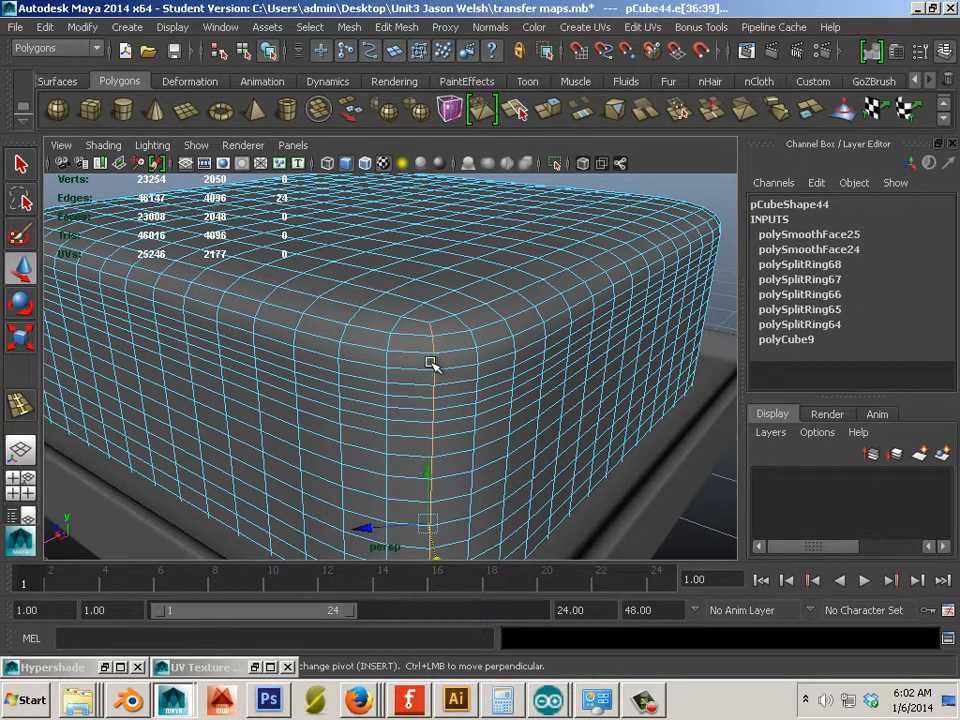
{"action": "left_click", "coordinate": [388, 342]}
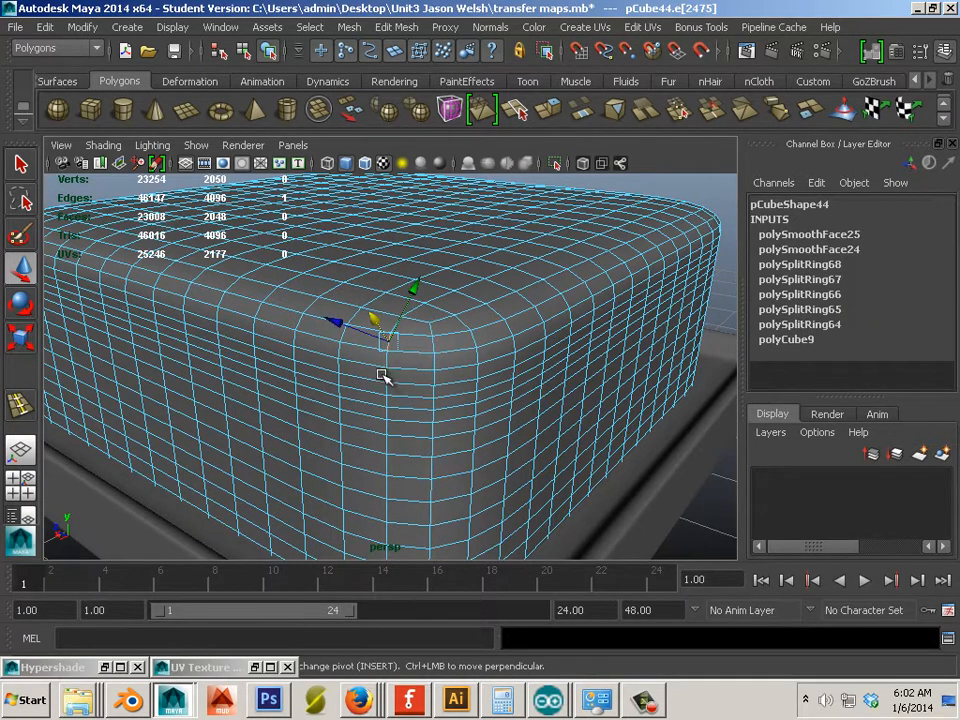
{"action": "left_click", "coordinate": [437, 384], "text": "shift"}
{"action": "left_click", "coordinate": [436, 386], "text": "shift"}
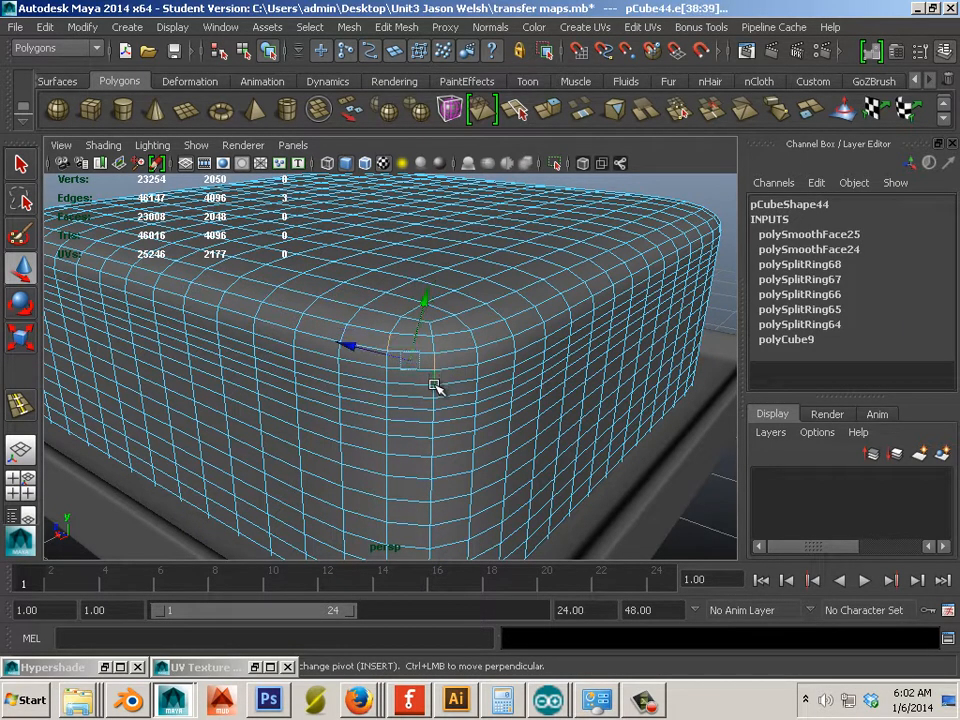
{"action": "right_click", "coordinate": [432, 377], "text": "ctrl"}
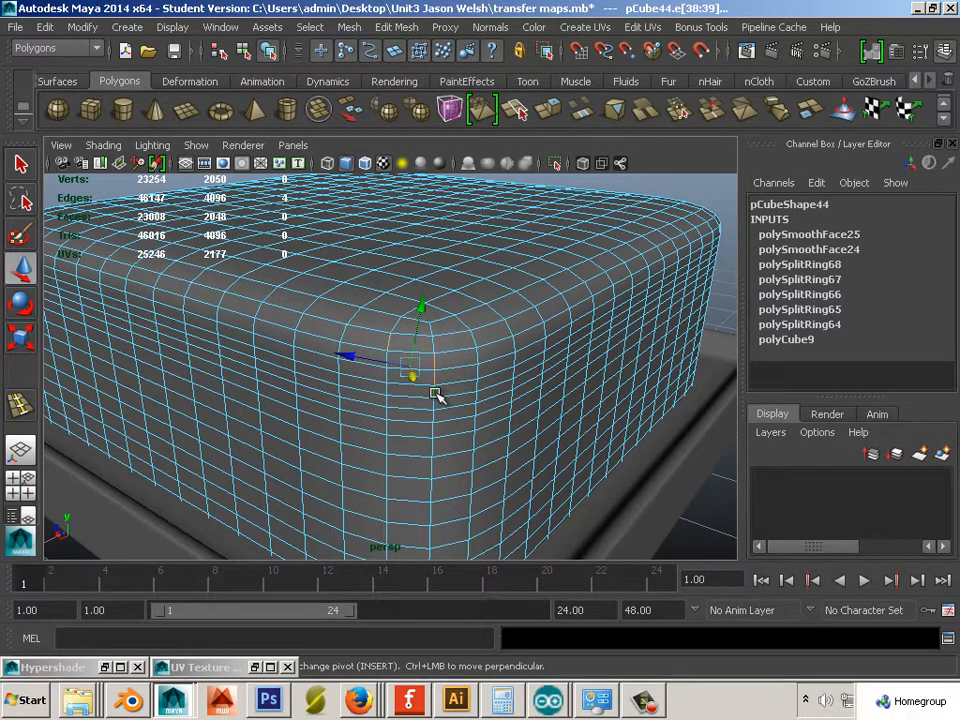
{"action": "right_click", "coordinate": [436, 394], "text": "ctrl"}
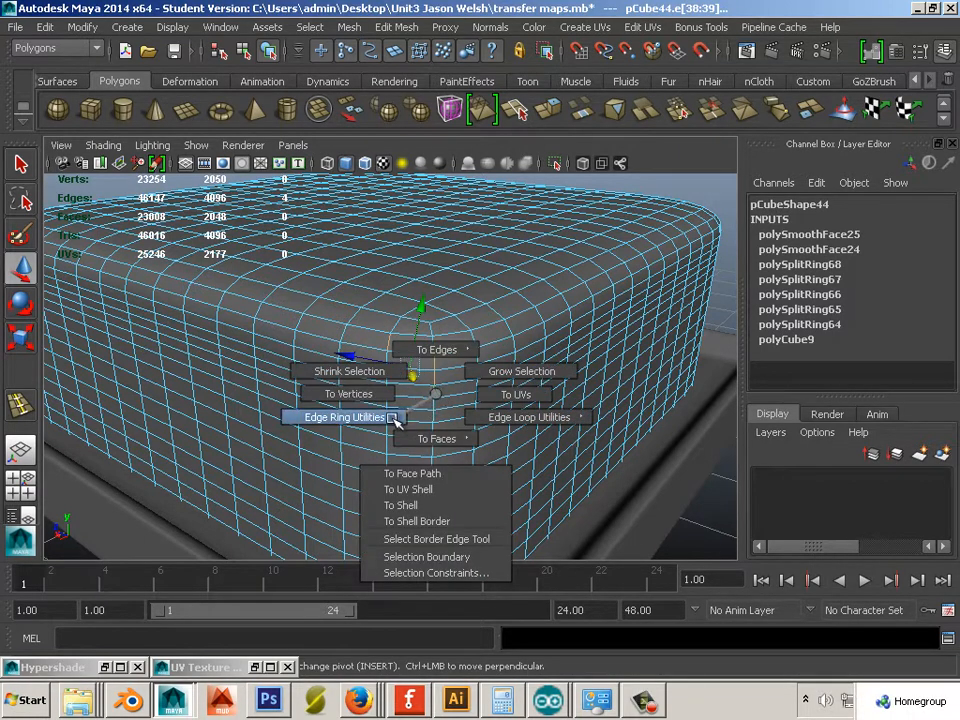
{"action": "mouse_move", "coordinate": [393, 420]}
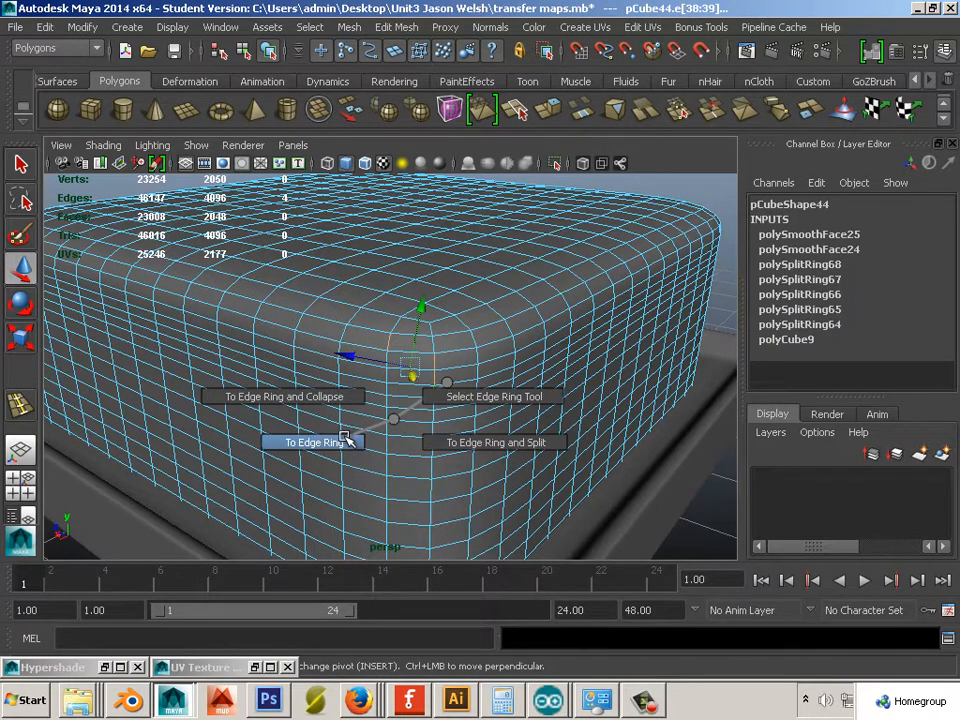
{"action": "left_click", "coordinate": [349, 440]}
Step: Convert the edge rings to faces and duplicate that band of faces as a separate strip around the box's upper rim
{"action": "right_click", "coordinate": [407, 386], "text": "ctrl"}
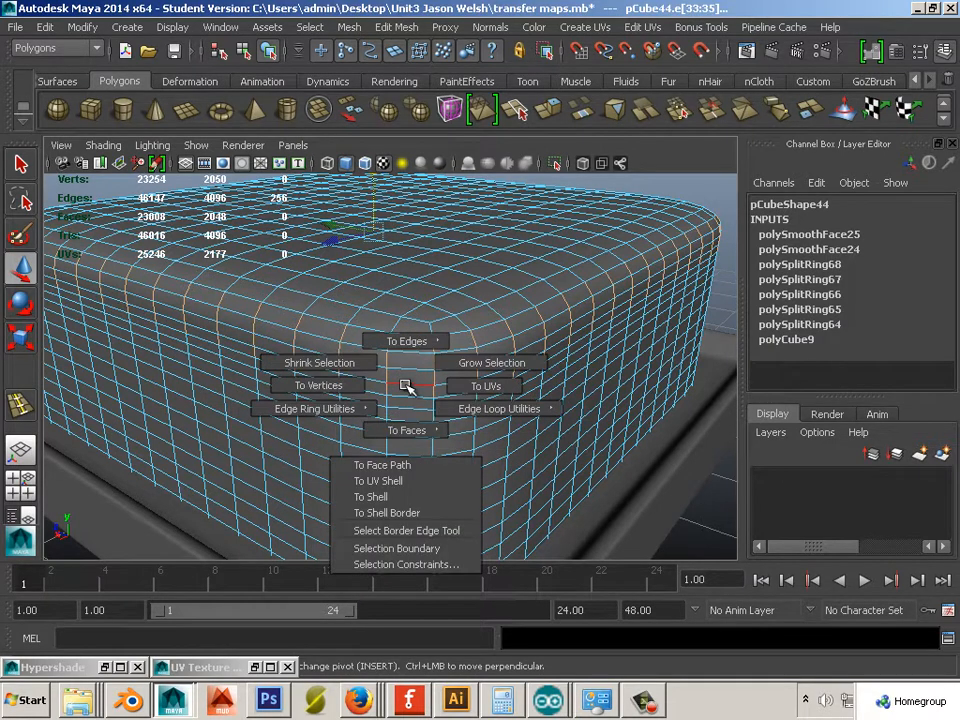
{"action": "mouse_move", "coordinate": [396, 435]}
{"action": "left_click", "coordinate": [395, 476]}
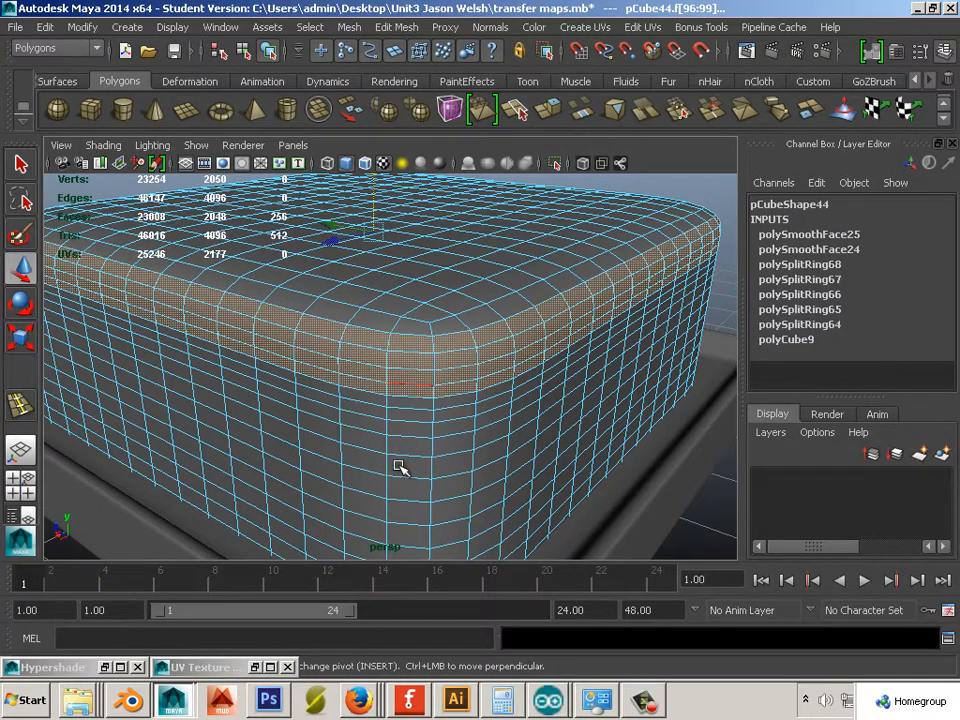
{"action": "left_click_drag", "start_coordinate": [399, 467], "coordinate": [381, 360], "text": "alt"}
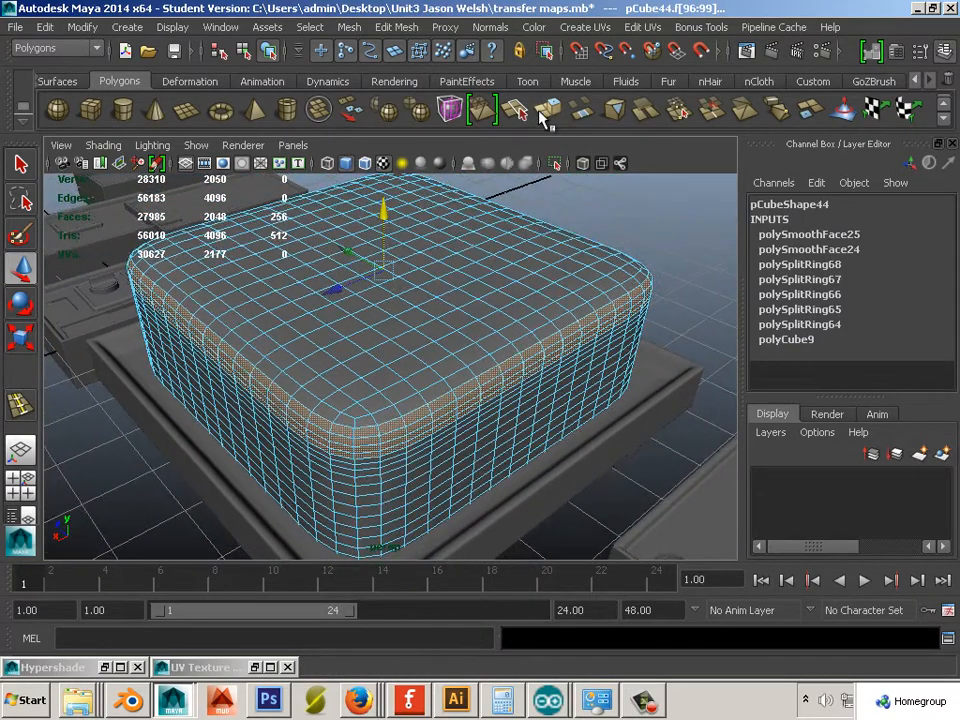
{"action": "left_click", "coordinate": [398, 27]}
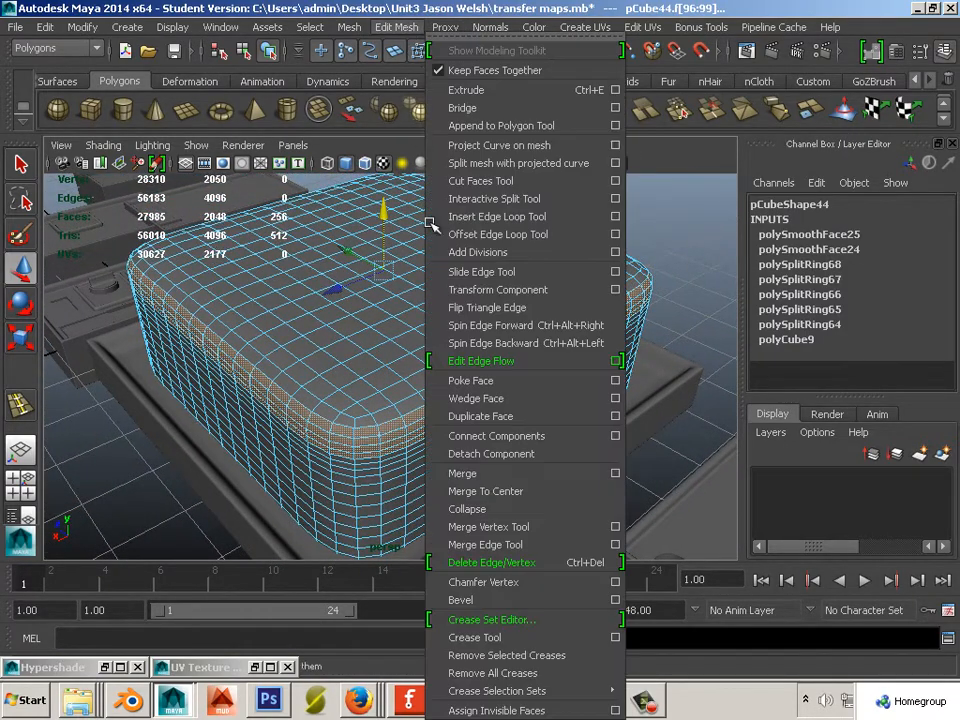
{"action": "left_click", "coordinate": [470, 416]}
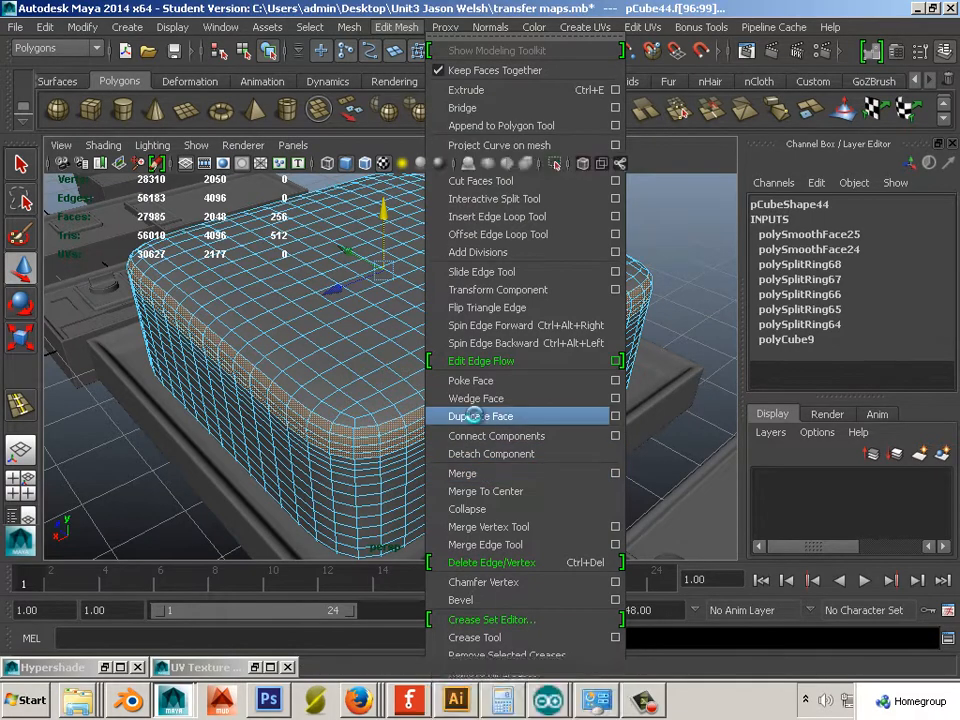
{"action": "middle_click_drag", "start_coordinate": [373, 280], "coordinate": [296, 388], "text": "alt"}
{"action": "left_click_drag", "start_coordinate": [296, 388], "coordinate": [334, 394], "text": "alt"}
{"action": "right_click_drag", "start_coordinate": [334, 394], "coordinate": [410, 372], "text": "alt"}
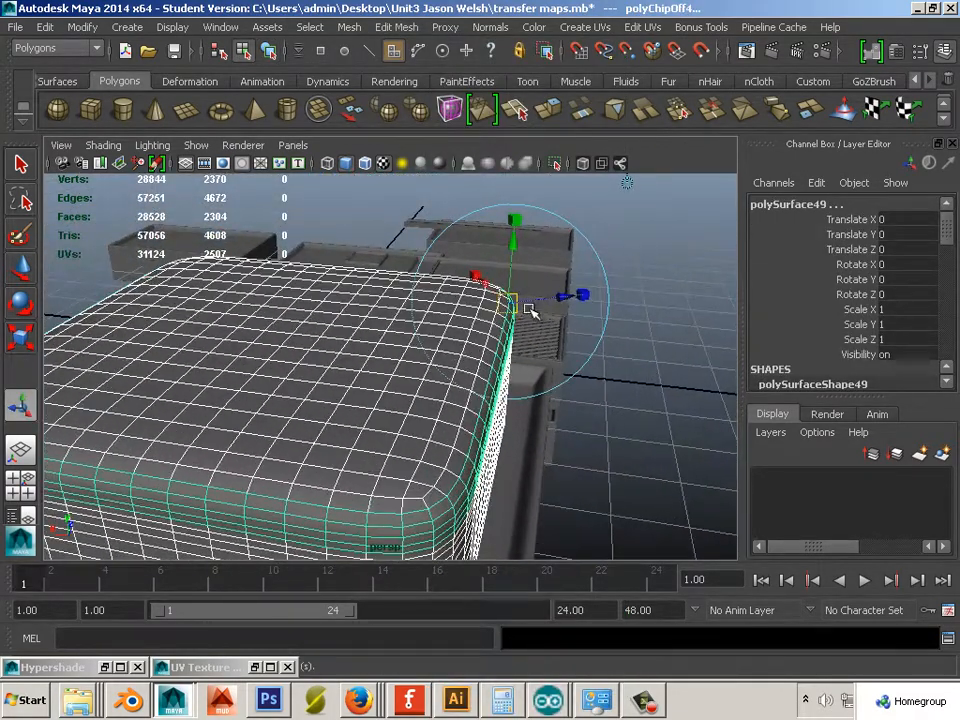
{"action": "left_click_drag", "start_coordinate": [558, 293], "coordinate": [562, 296]}
Step: Select the duplicated rim strip as an object and extrude its faces outward to give it thickness
{"action": "left_click", "coordinate": [597, 402]}
{"action": "left_click", "coordinate": [476, 462]}
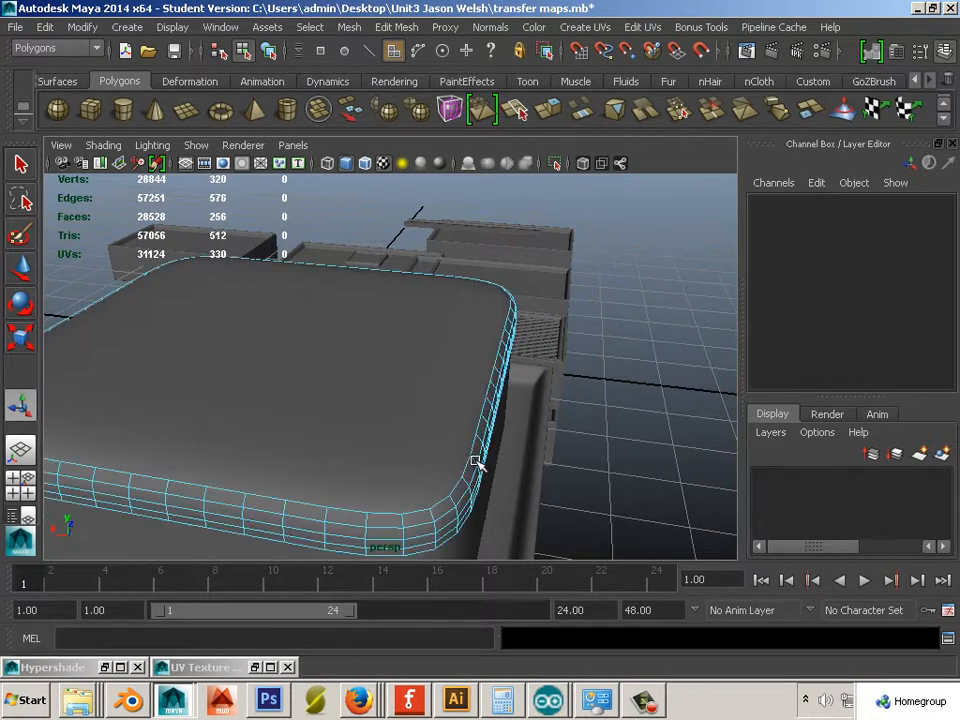
{"action": "right_click_drag", "start_coordinate": [478, 311], "coordinate": [558, 289]}
{"action": "left_click", "coordinate": [495, 329]}
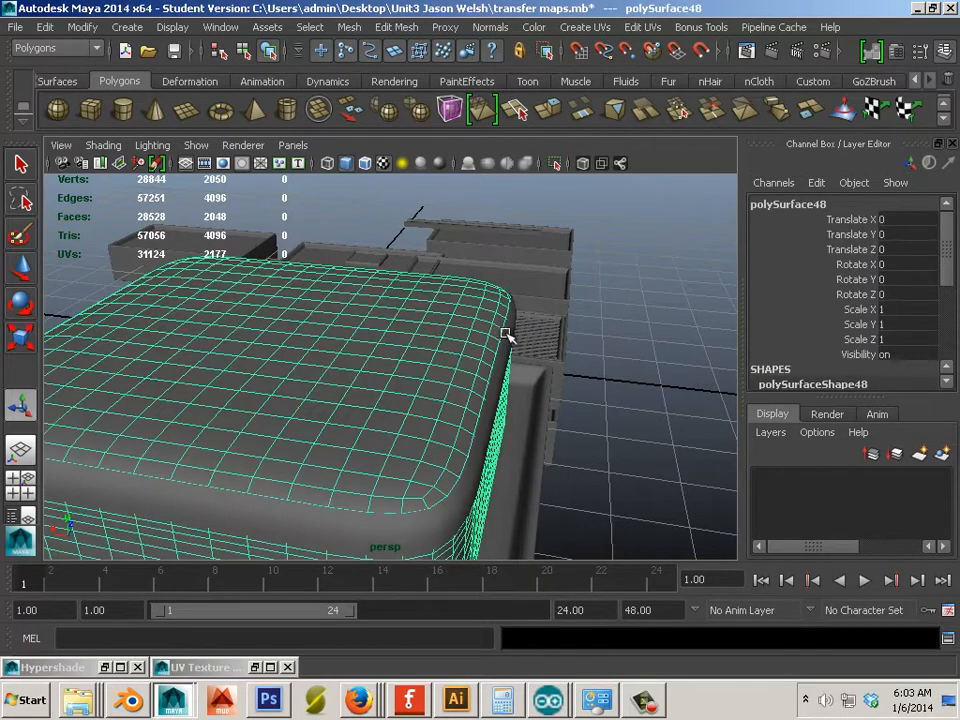
{"action": "left_click", "coordinate": [507, 334]}
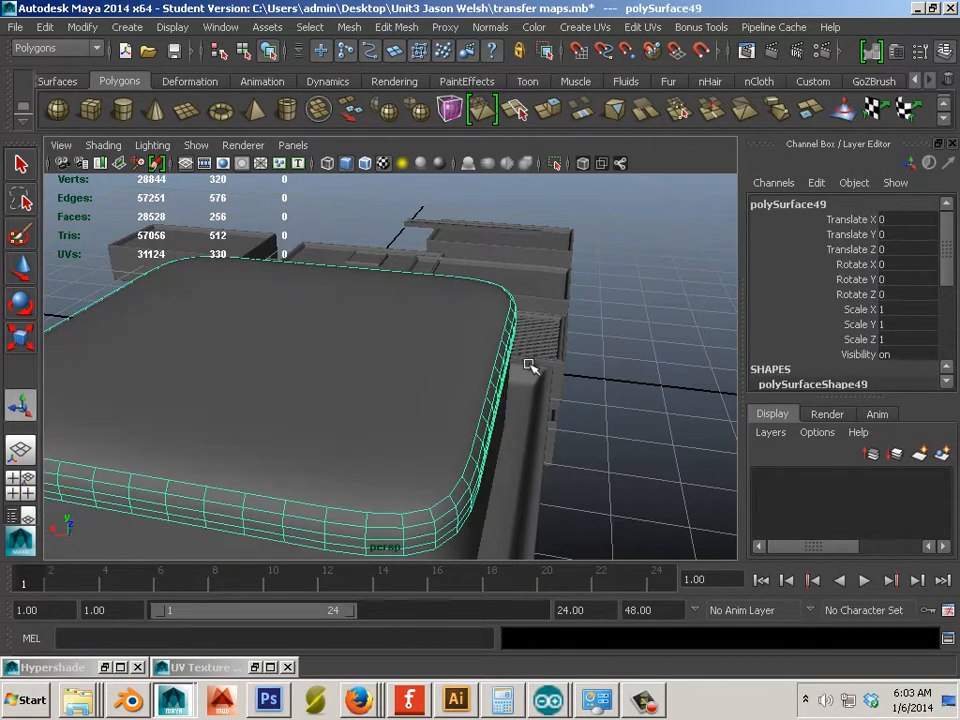
{"action": "left_click", "coordinate": [550, 117]}
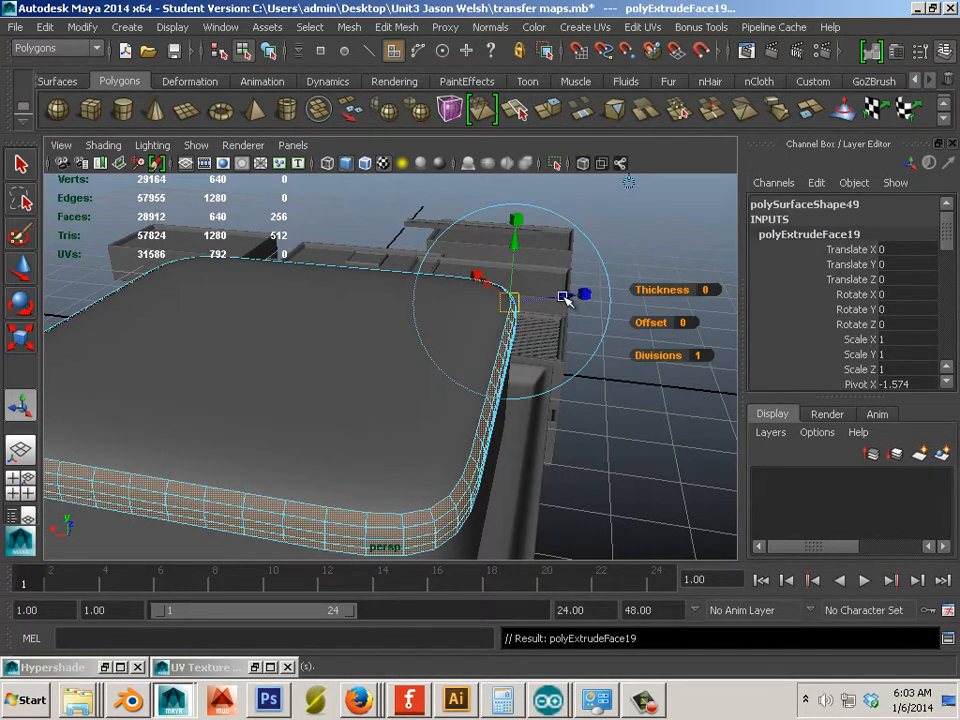
{"action": "left_click_drag", "start_coordinate": [565, 298], "coordinate": [579, 285], "text": "alt"}
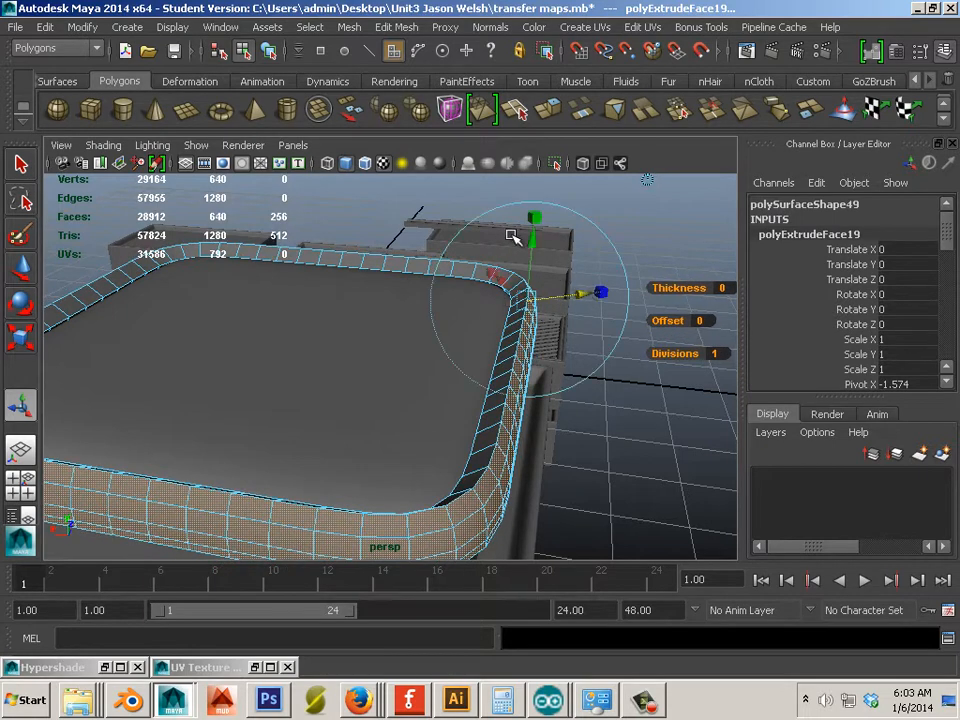
Step: Move the extruded rim faces down so the strip's upper side slopes outward from the screen
{"action": "left_click", "coordinate": [20, 268]}
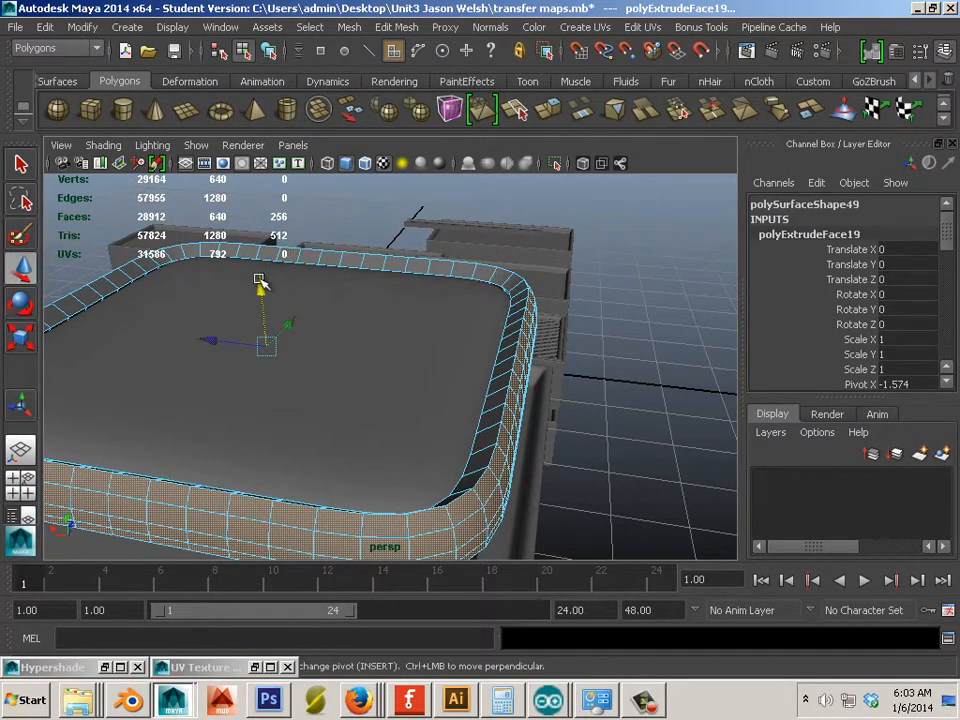
{"action": "left_click_drag", "start_coordinate": [258, 282], "coordinate": [258, 300]}
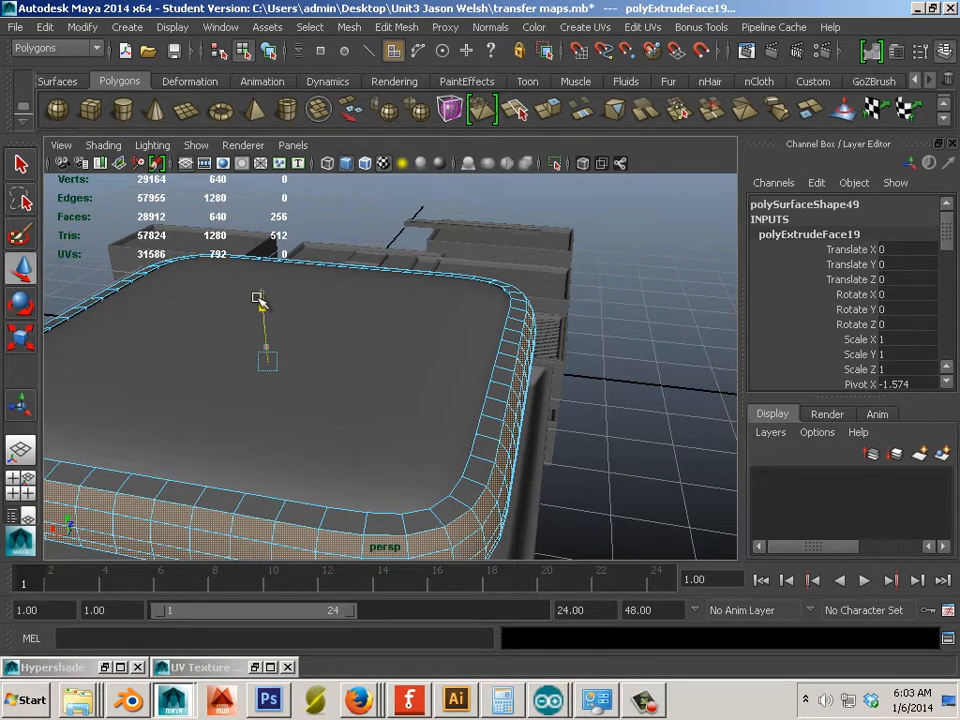
{"action": "left_click_drag", "start_coordinate": [258, 298], "coordinate": [258, 301]}
Step: Select the rim and the screen box as objects and lower both together into the casing, to Translate Y -0.607
{"action": "right_click_drag", "start_coordinate": [525, 332], "coordinate": [543, 301]}
{"action": "left_click", "coordinate": [437, 346], "text": "shift"}
{"action": "scroll", "coordinate": [412, 351], "scroll_direction": "down", "scroll_amount": 2}
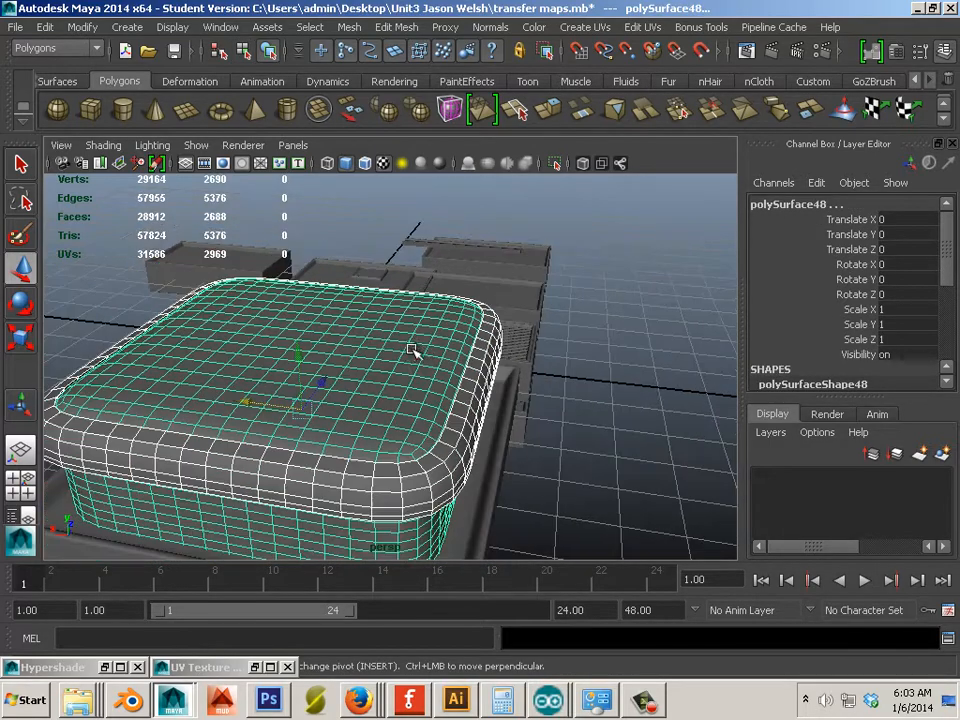
{"action": "left_click_drag", "start_coordinate": [295, 360], "coordinate": [290, 443]}
{"action": "left_click", "coordinate": [594, 408]}
{"action": "left_click_drag", "start_coordinate": [562, 410], "coordinate": [370, 430], "text": "alt"}
{"action": "middle_click_drag", "start_coordinate": [370, 430], "coordinate": [391, 393], "text": "alt"}
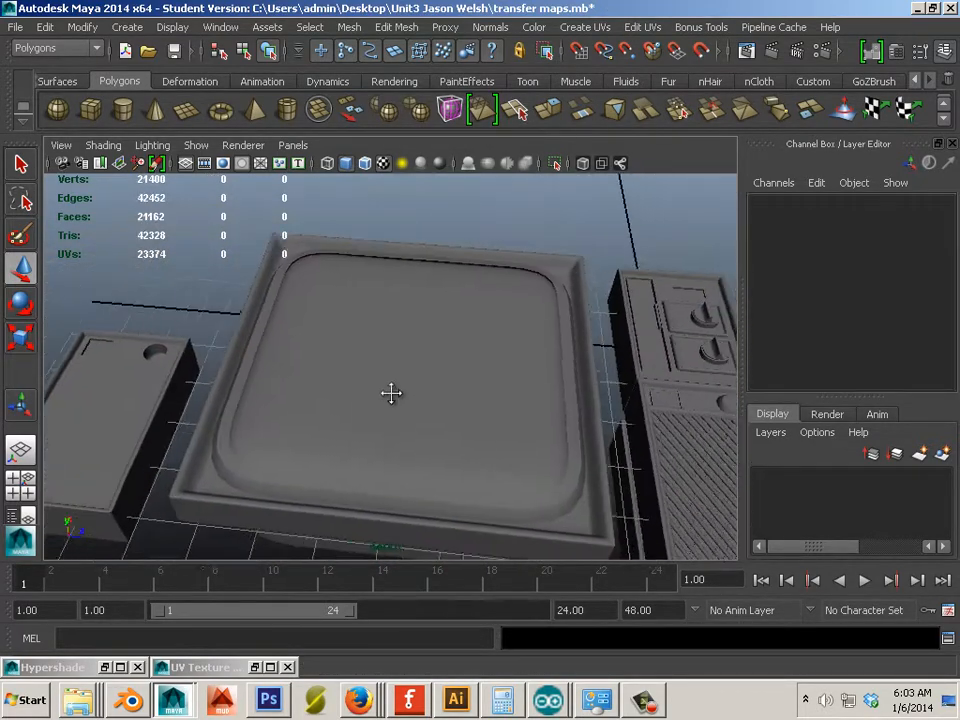
{"action": "left_click_drag", "start_coordinate": [391, 393], "coordinate": [388, 357], "text": "alt"}
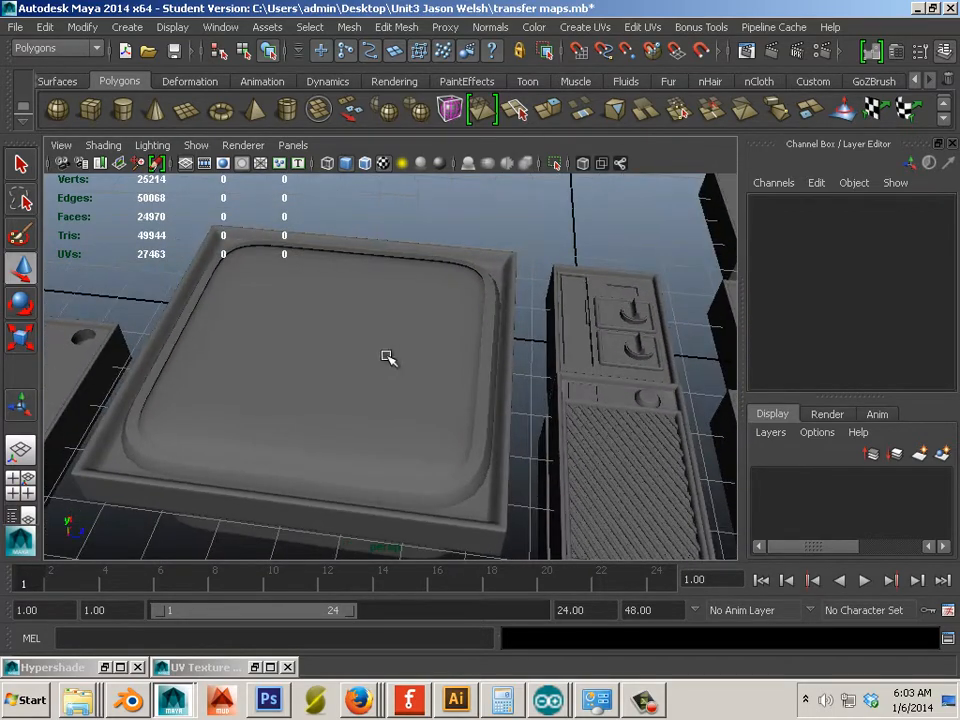
Step: Select only the rim around the screen and soften its edges
{"action": "left_click", "coordinate": [388, 357]}
{"action": "left_click", "coordinate": [488, 428]}
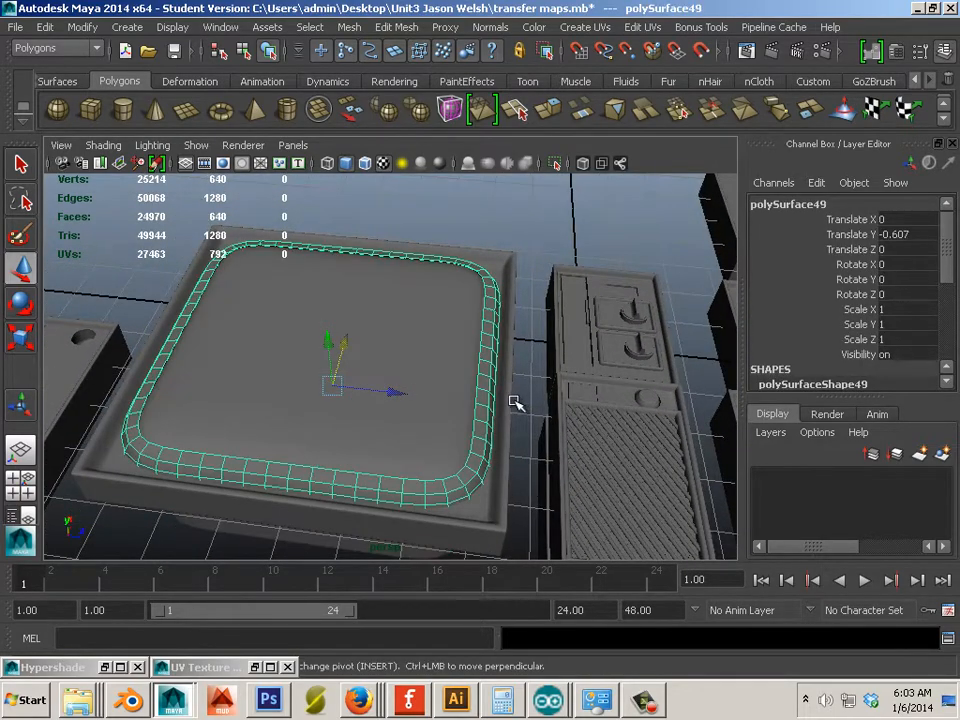
{"action": "left_click_drag", "start_coordinate": [514, 403], "coordinate": [493, 383], "text": "alt"}
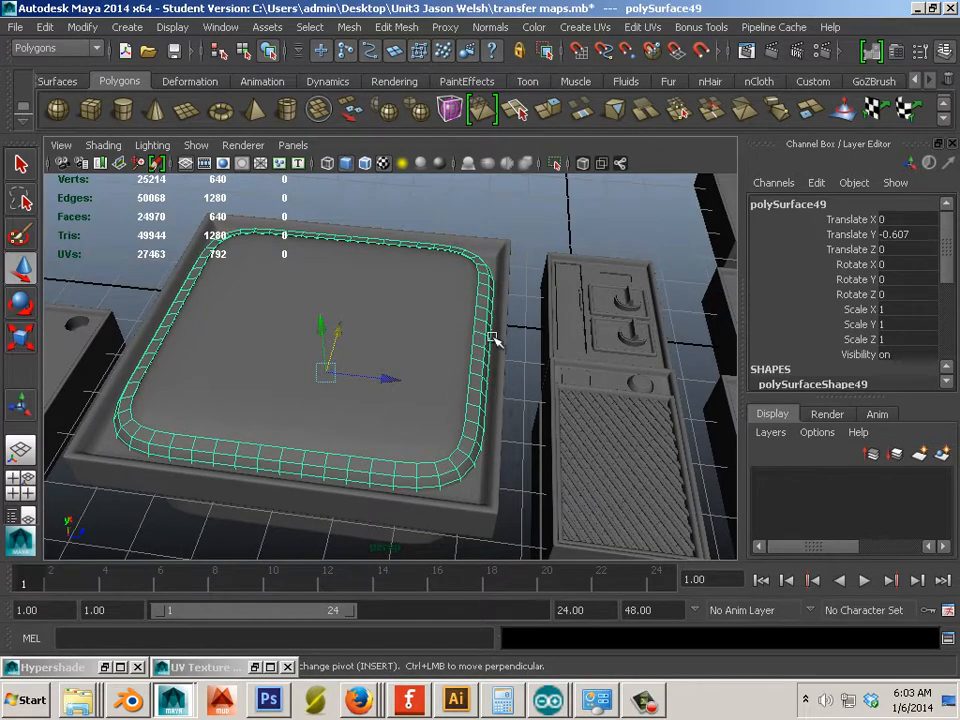
{"action": "left_click", "coordinate": [491, 27]}
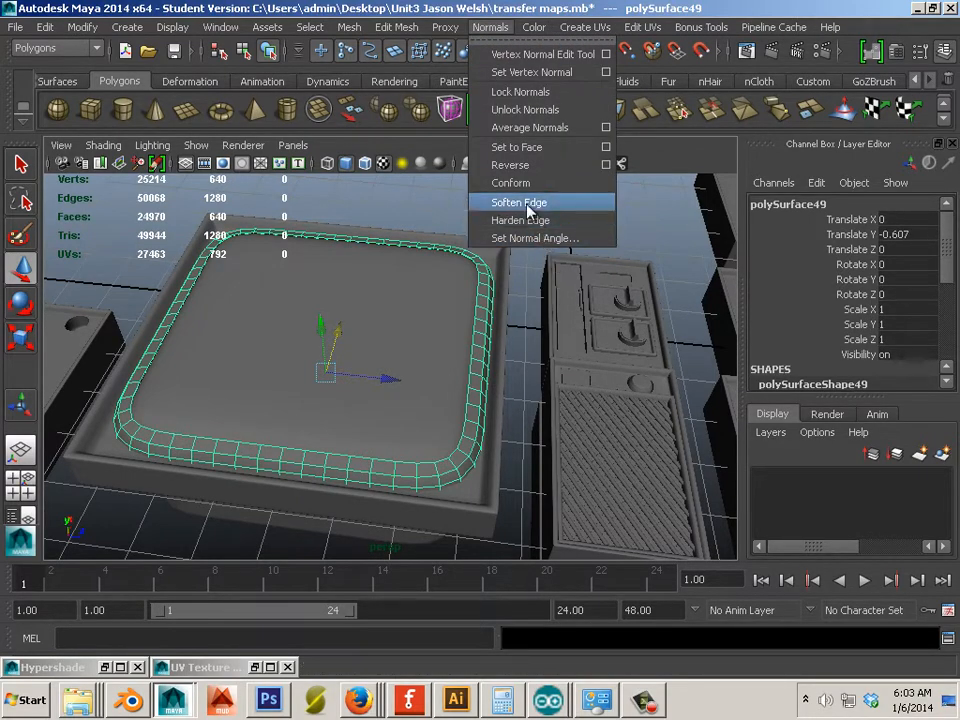
{"action": "left_click", "coordinate": [528, 210]}
{"action": "left_click", "coordinate": [514, 272]}
Step: Select the rim, casing and screen box together and move them along Z toward the speaker and control panels, by 0.113
{"action": "left_click_drag", "start_coordinate": [514, 272], "coordinate": [489, 334], "text": "alt"}
{"action": "left_click", "coordinate": [480, 347]}
{"action": "left_click", "coordinate": [480, 361]}
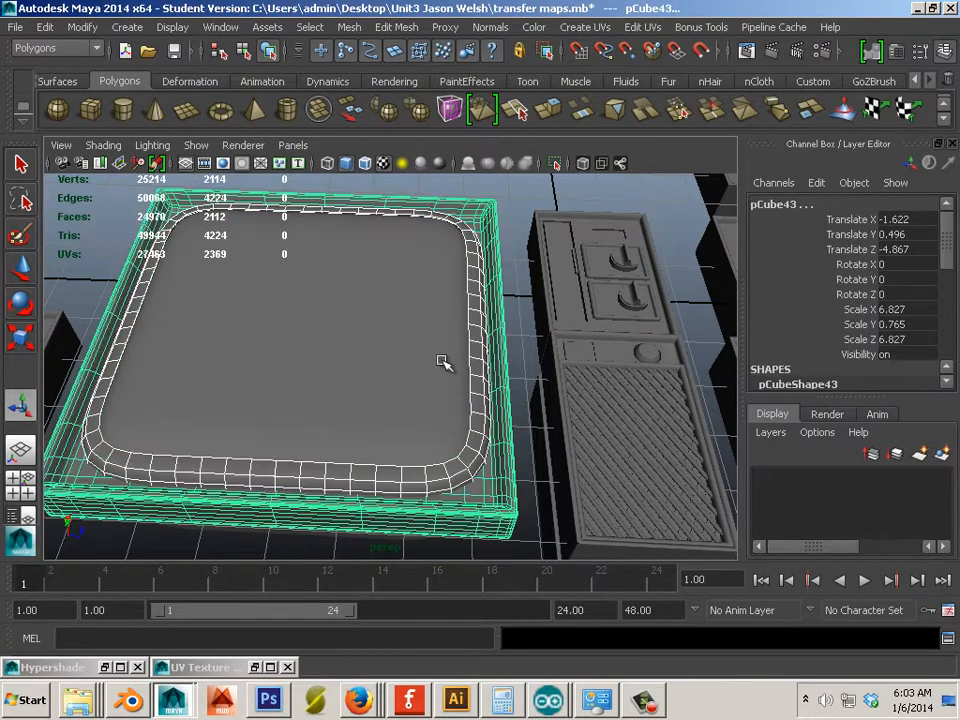
{"action": "left_click", "coordinate": [418, 320], "text": "shift"}
{"action": "left_click", "coordinate": [19, 280]}
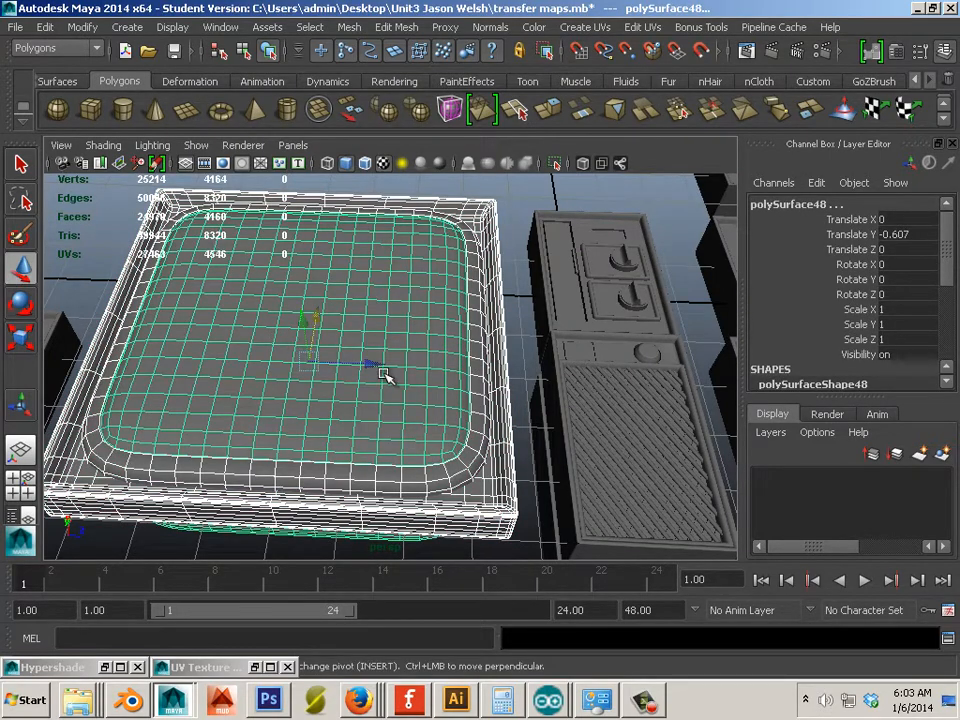
{"action": "left_click_drag", "start_coordinate": [369, 371], "coordinate": [414, 373]}
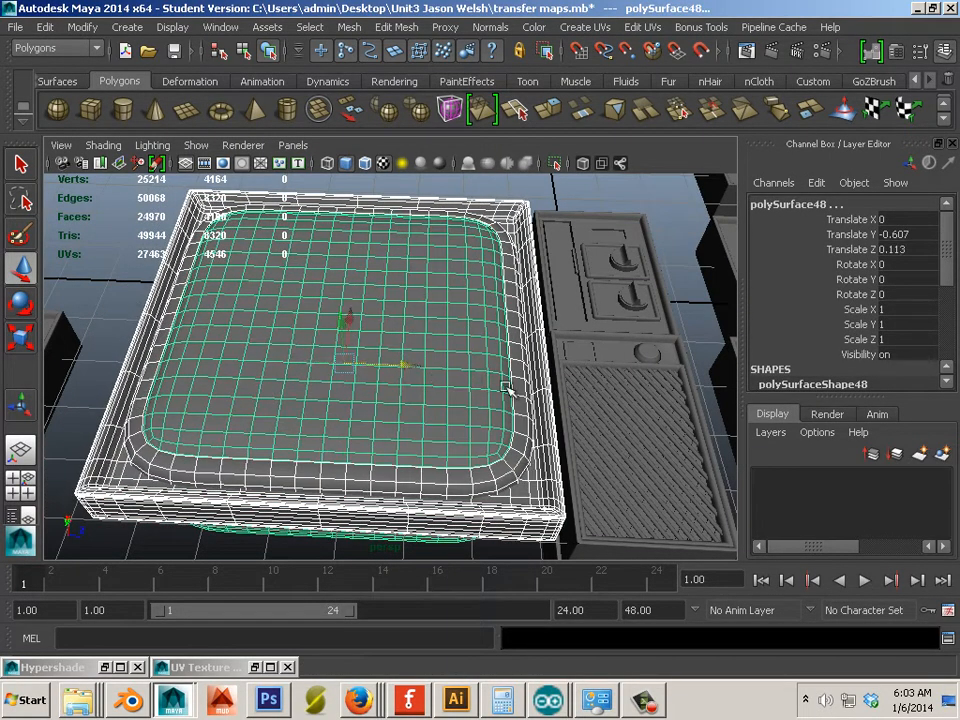
{"action": "left_click_drag", "start_coordinate": [349, 321], "coordinate": [225, 352], "text": "alt"}
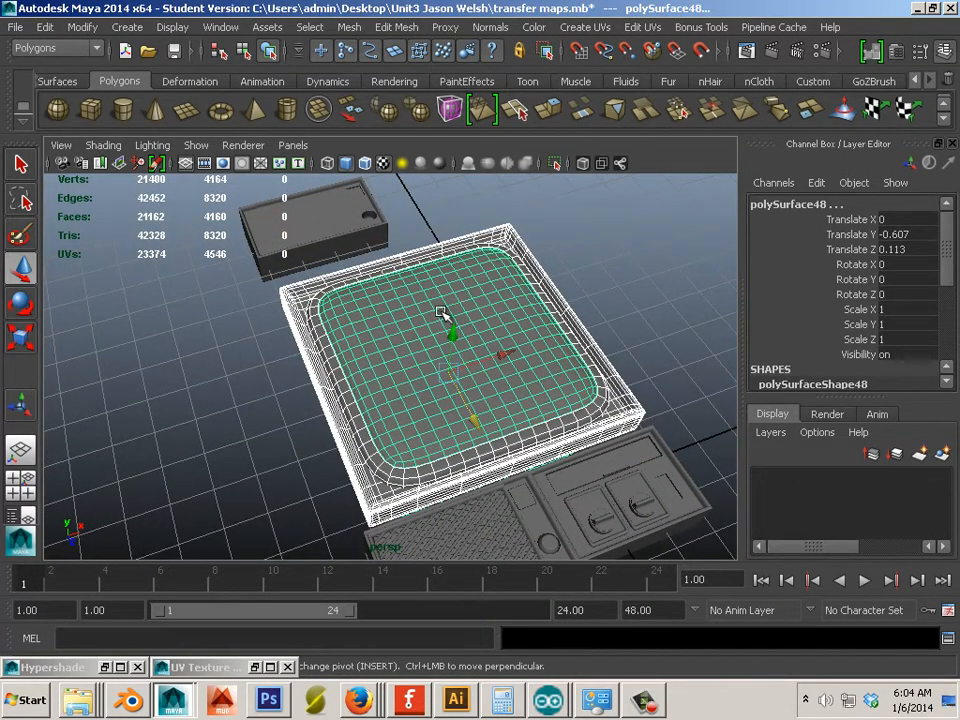
Step: Combine the selected casing, rim and screen box into one mesh and center its pivot
{"action": "key", "text": "space"}
{"action": "key", "text": "space"}
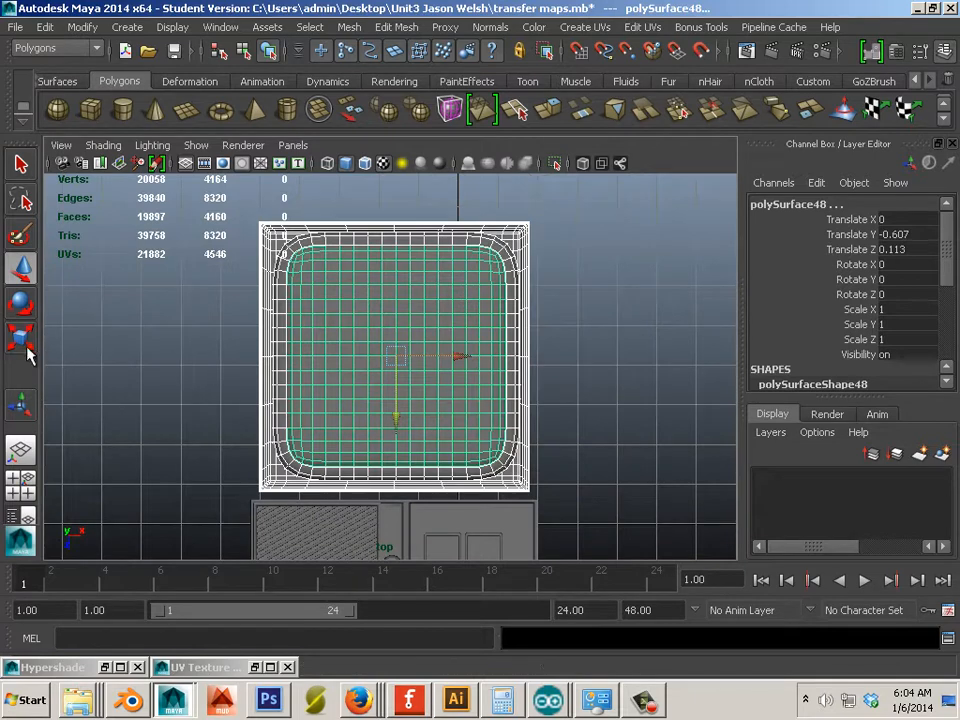
{"action": "key", "text": "r"}
{"action": "left_click", "coordinate": [349, 27]}
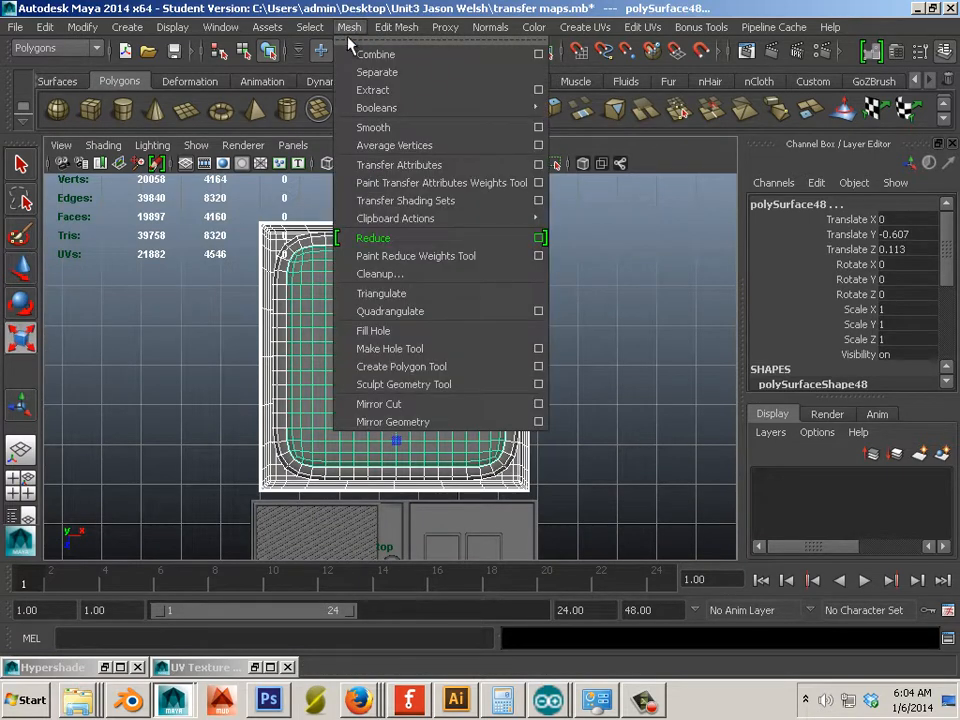
{"action": "left_click", "coordinate": [376, 54]}
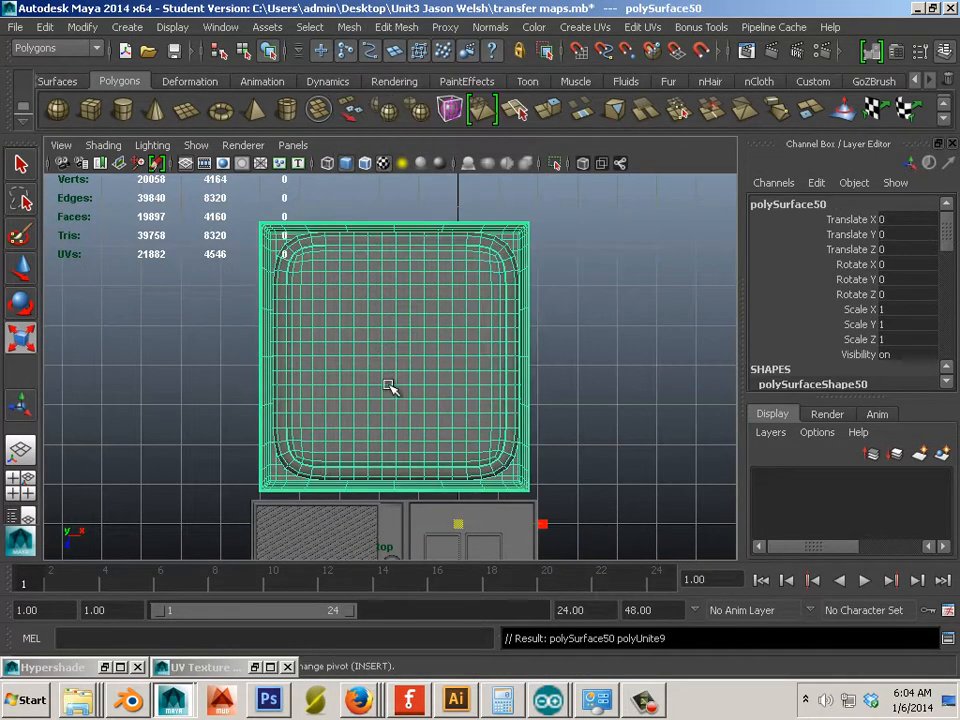
{"action": "left_click", "coordinate": [82, 27]}
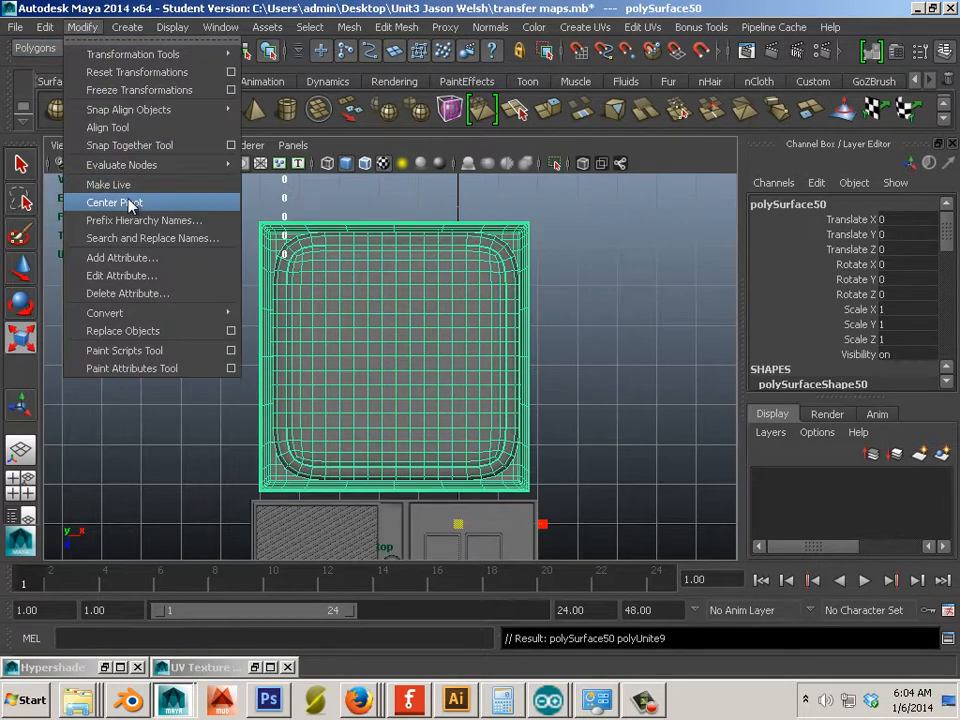
{"action": "left_click", "coordinate": [129, 202]}
Step: Scale the combined screen unit uniformly to 0.939 and move it to Translate Z 0.402, against the speaker and control panels
{"action": "left_click_drag", "start_coordinate": [396, 357], "coordinate": [387, 358]}
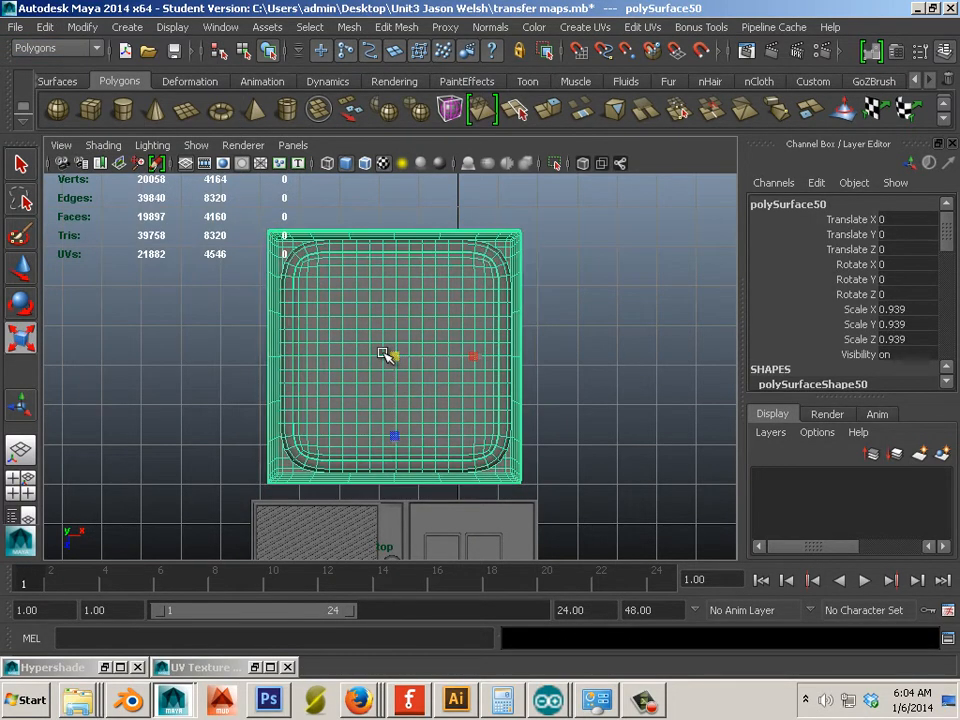
{"action": "left_click", "coordinate": [21, 268]}
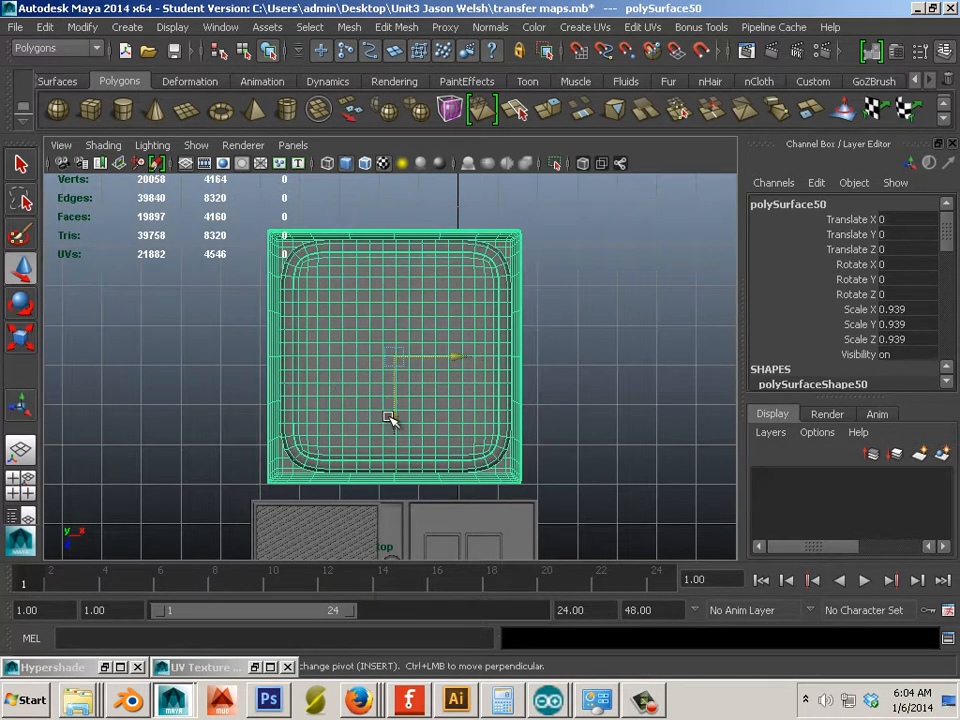
{"action": "left_click_drag", "start_coordinate": [392, 422], "coordinate": [389, 435]}
{"action": "key", "text": "space"}
{"action": "key", "text": "space"}
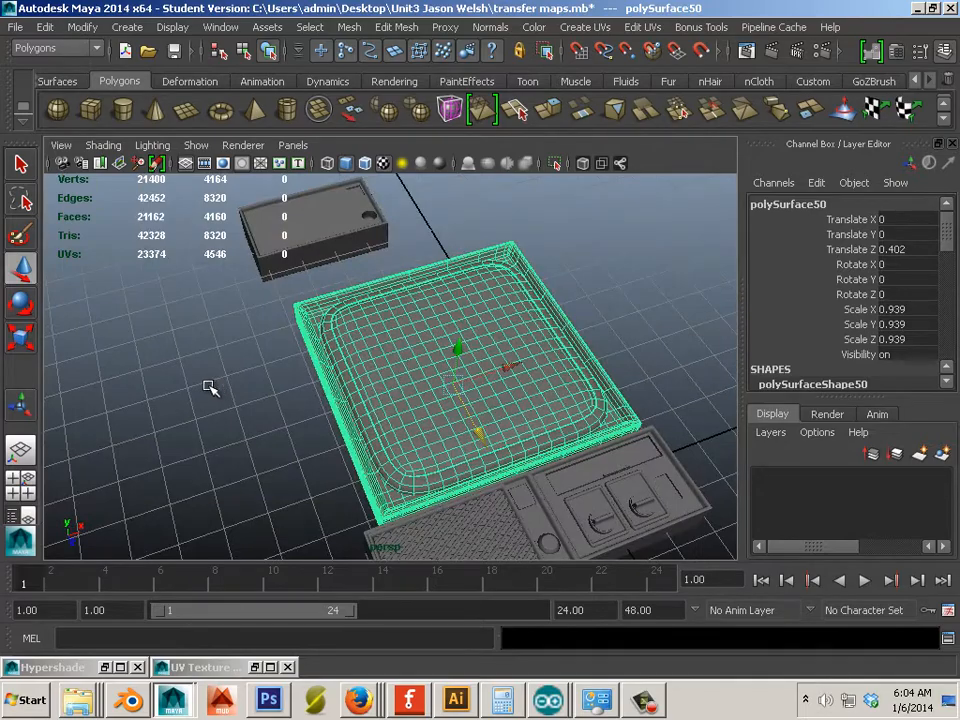
Step: Lower the combined screen unit to Translate Y -0.312 to line its casing up with the neighbouring panels, and deselect it
{"action": "left_click_drag", "start_coordinate": [210, 387], "coordinate": [283, 359], "text": "alt"}
{"action": "right_click_drag", "start_coordinate": [350, 428], "coordinate": [390, 448], "text": "alt"}
{"action": "middle_click_drag", "start_coordinate": [390, 448], "coordinate": [264, 354], "text": "alt"}
{"action": "left_click_drag", "start_coordinate": [264, 354], "coordinate": [290, 335], "text": "alt"}
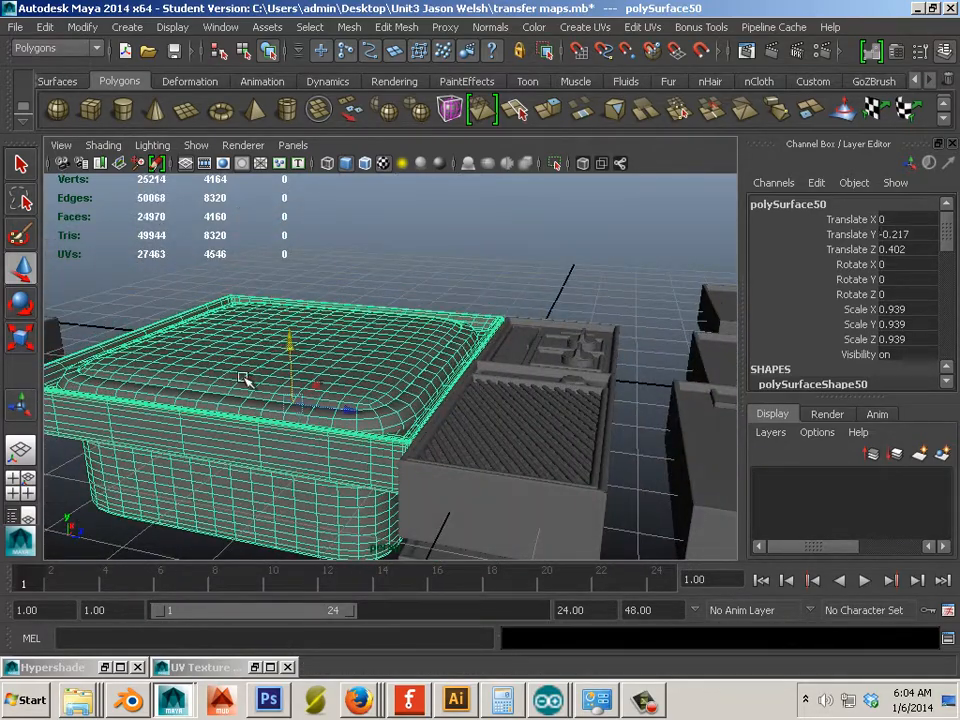
{"action": "left_click_drag", "start_coordinate": [229, 381], "coordinate": [257, 386], "text": "alt"}
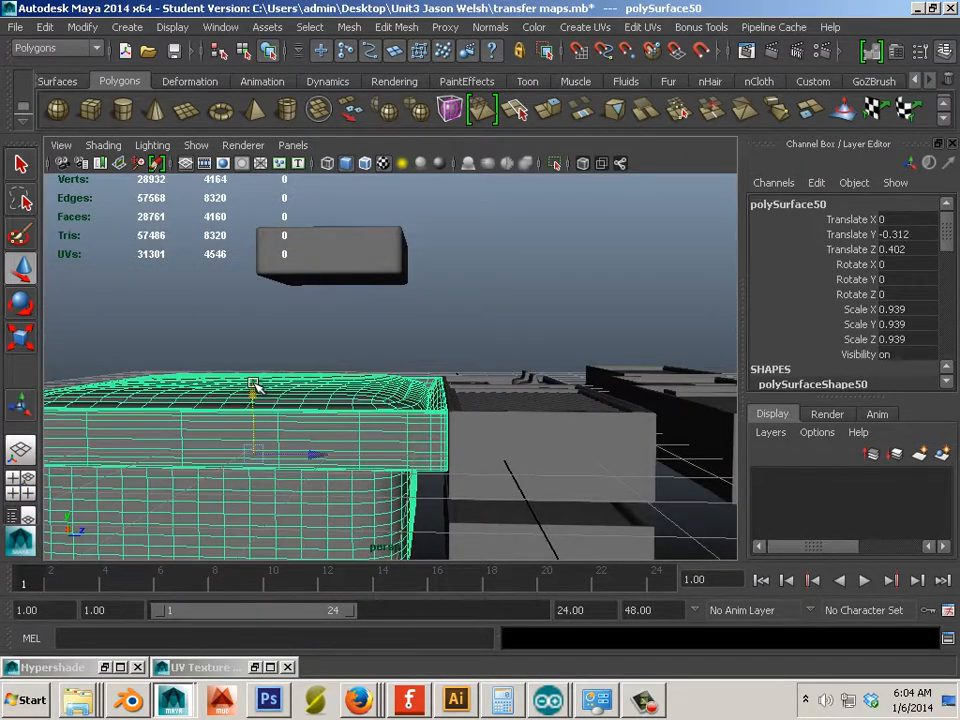
{"action": "left_click", "coordinate": [286, 342]}
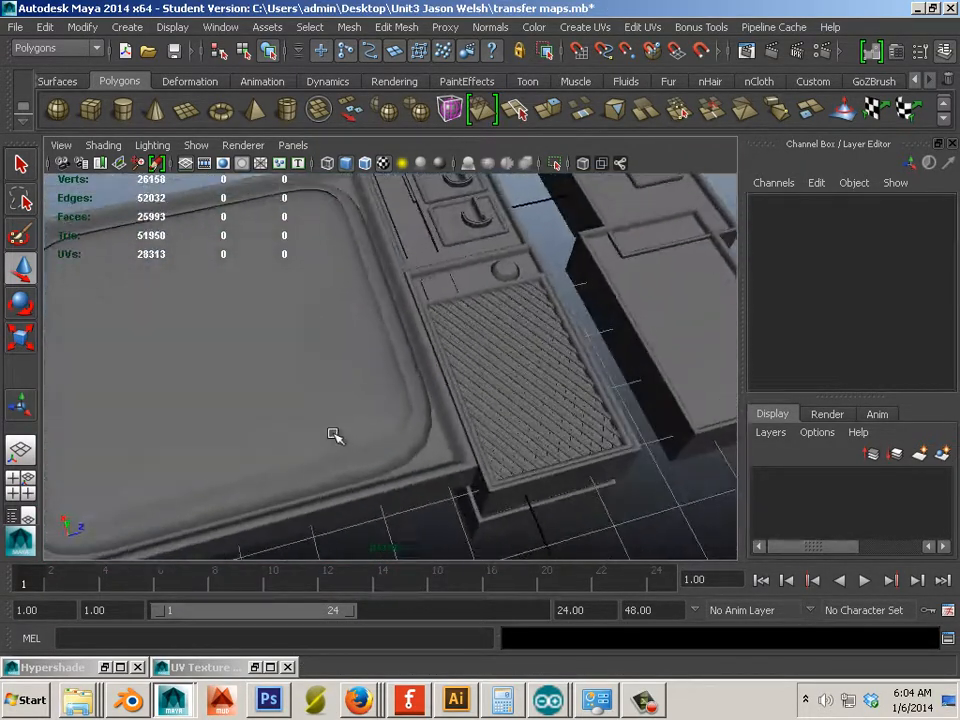